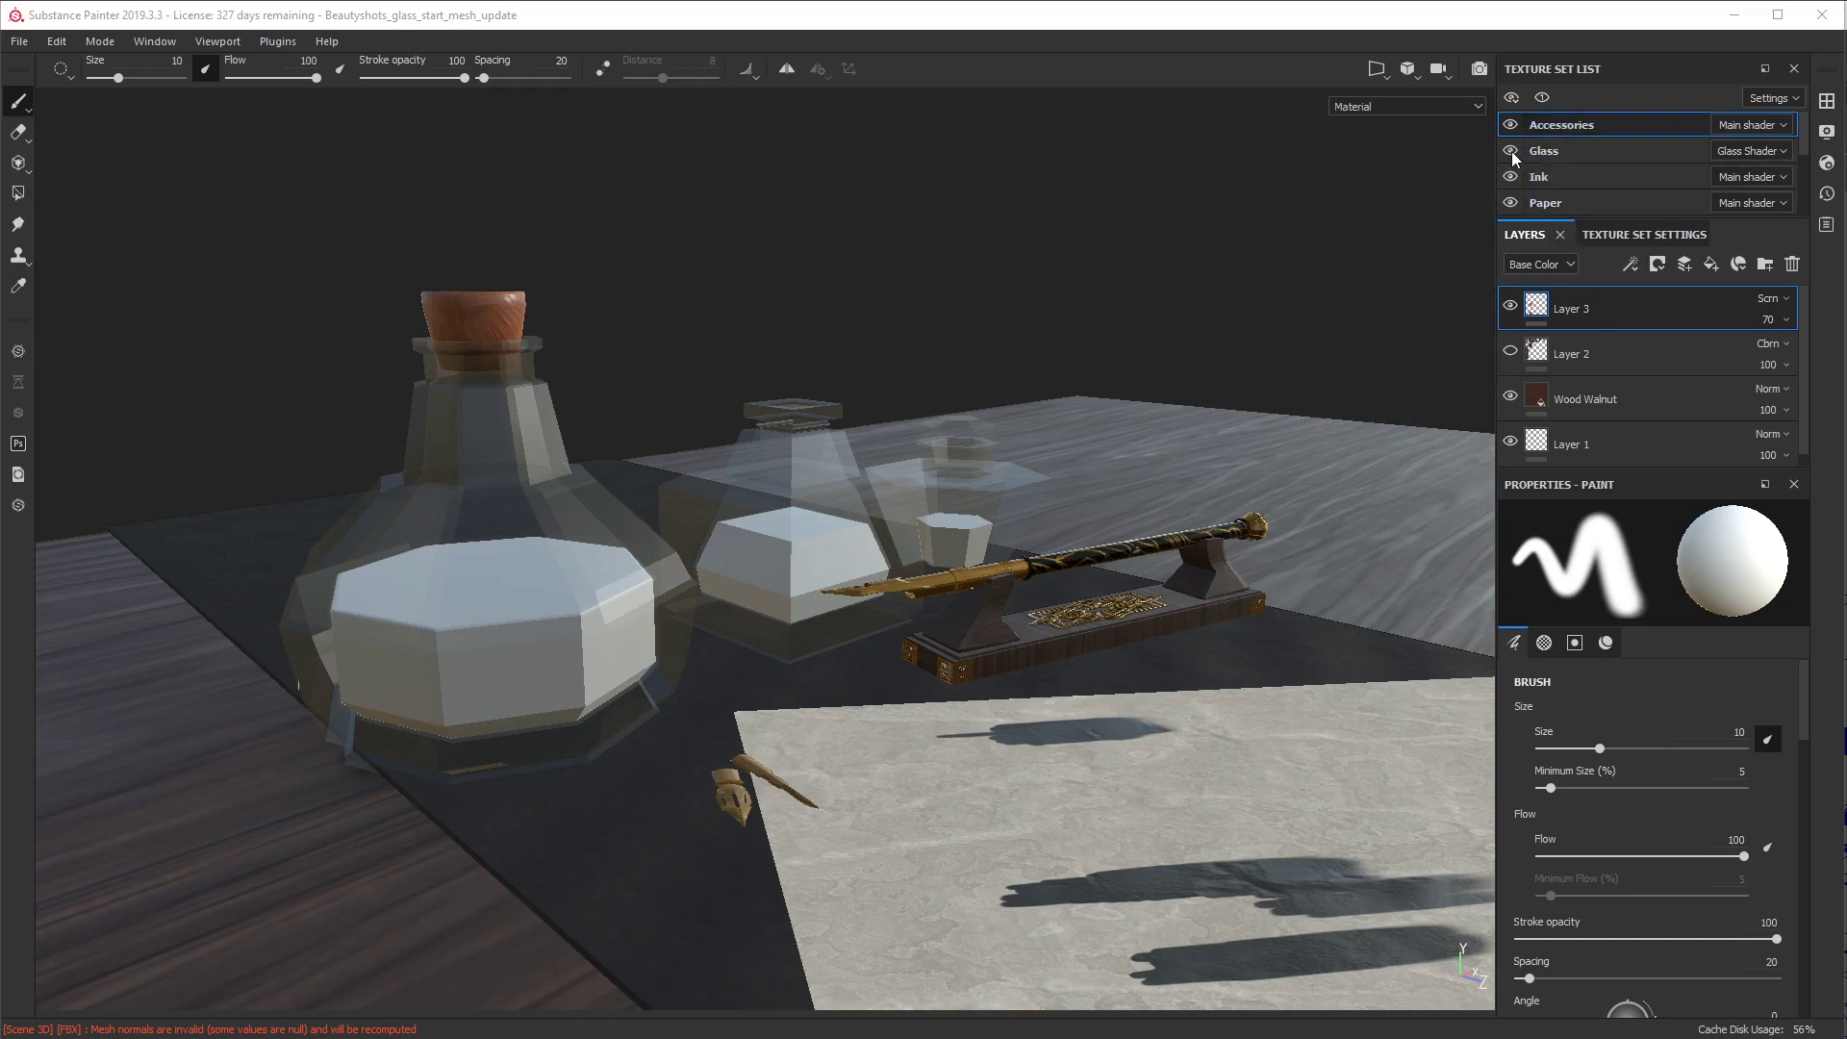
Step: Isolate the Glass, Ink and Paper texture sets one after another to view their meshes, and restore the display of all sets
{"action": "left_click", "coordinate": [1543, 97]}
{"action": "left_click", "coordinate": [1540, 151]}
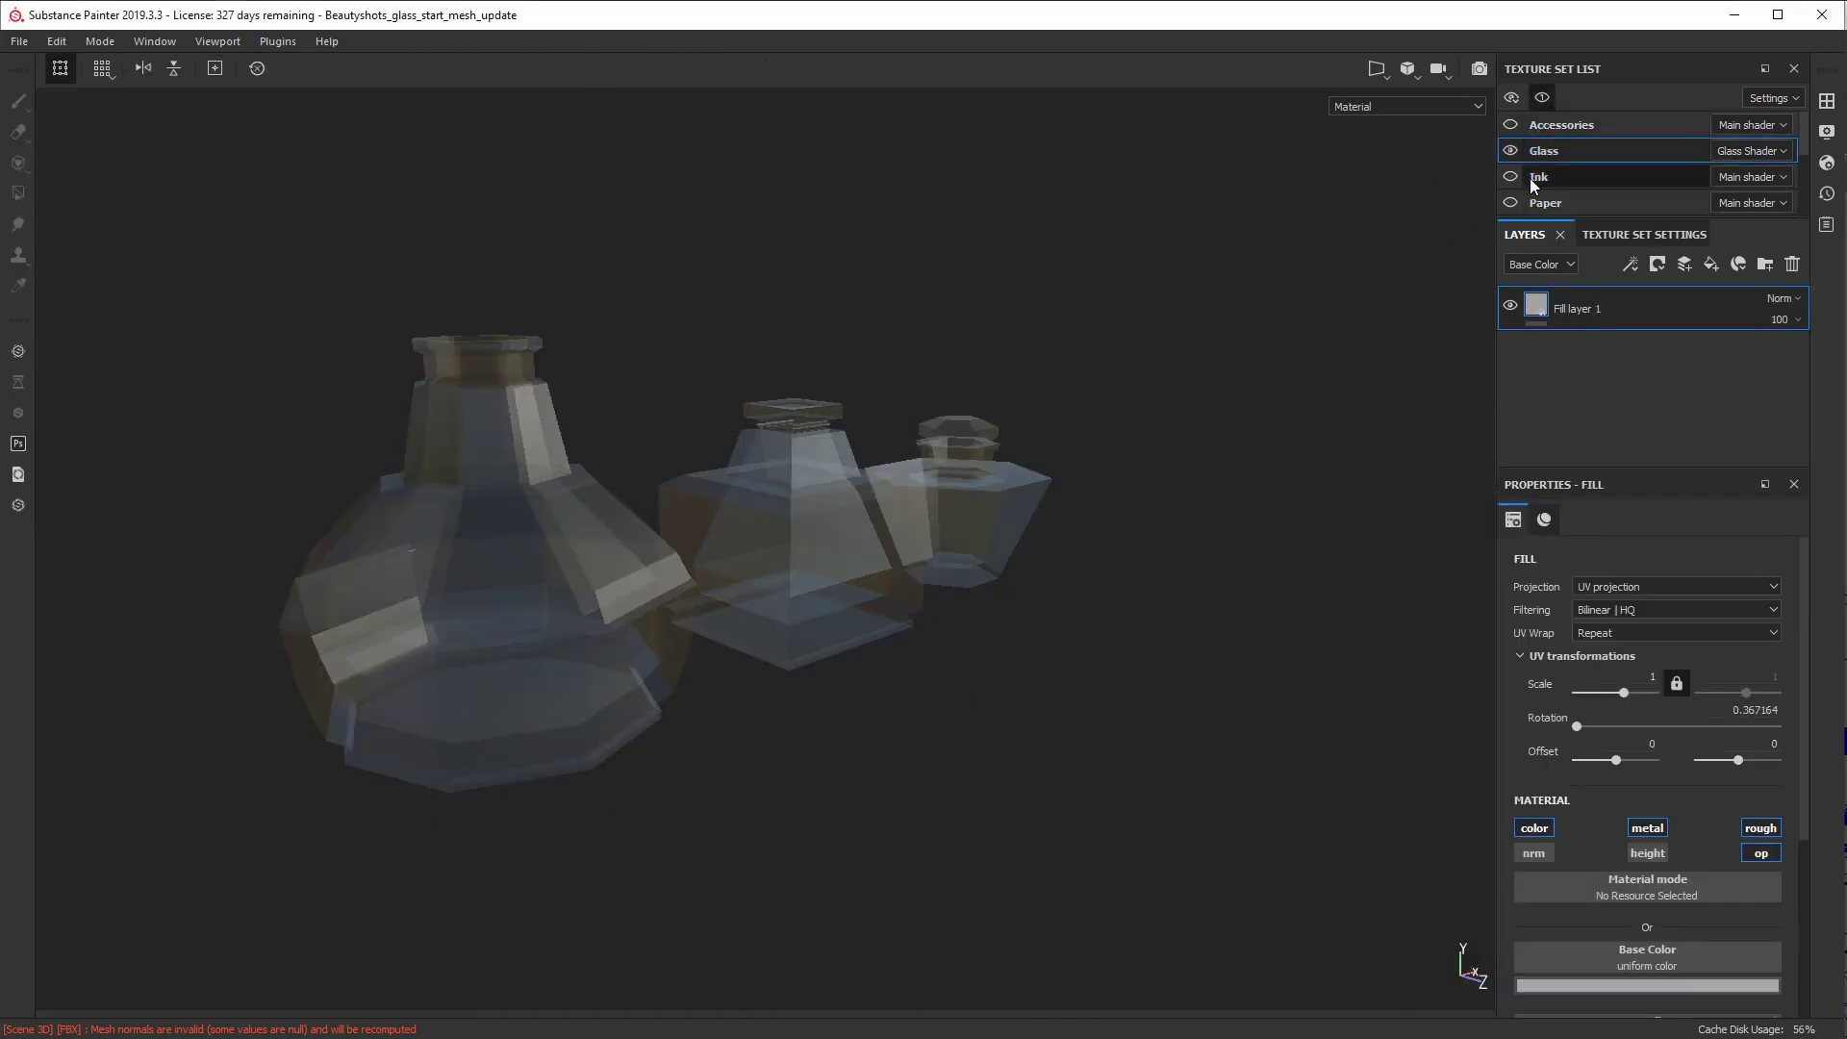
{"action": "left_click", "coordinate": [1540, 178]}
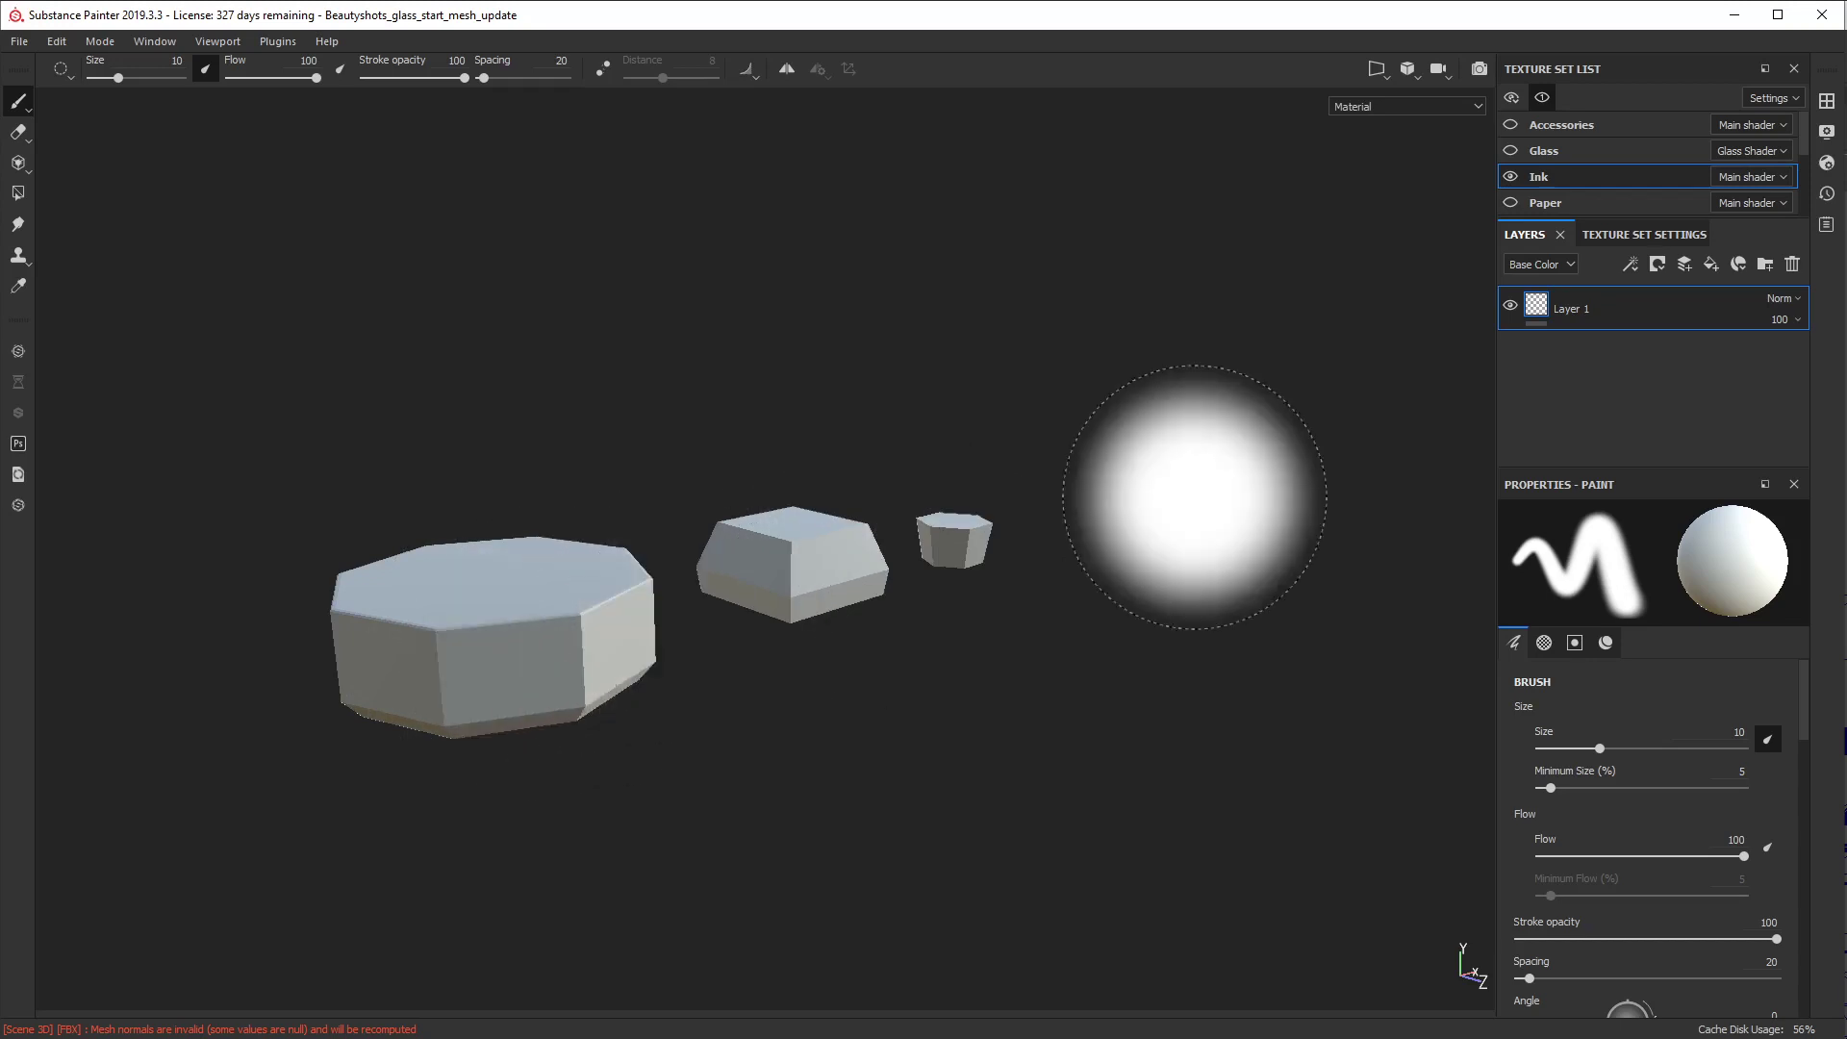
{"action": "left_click", "coordinate": [1546, 204]}
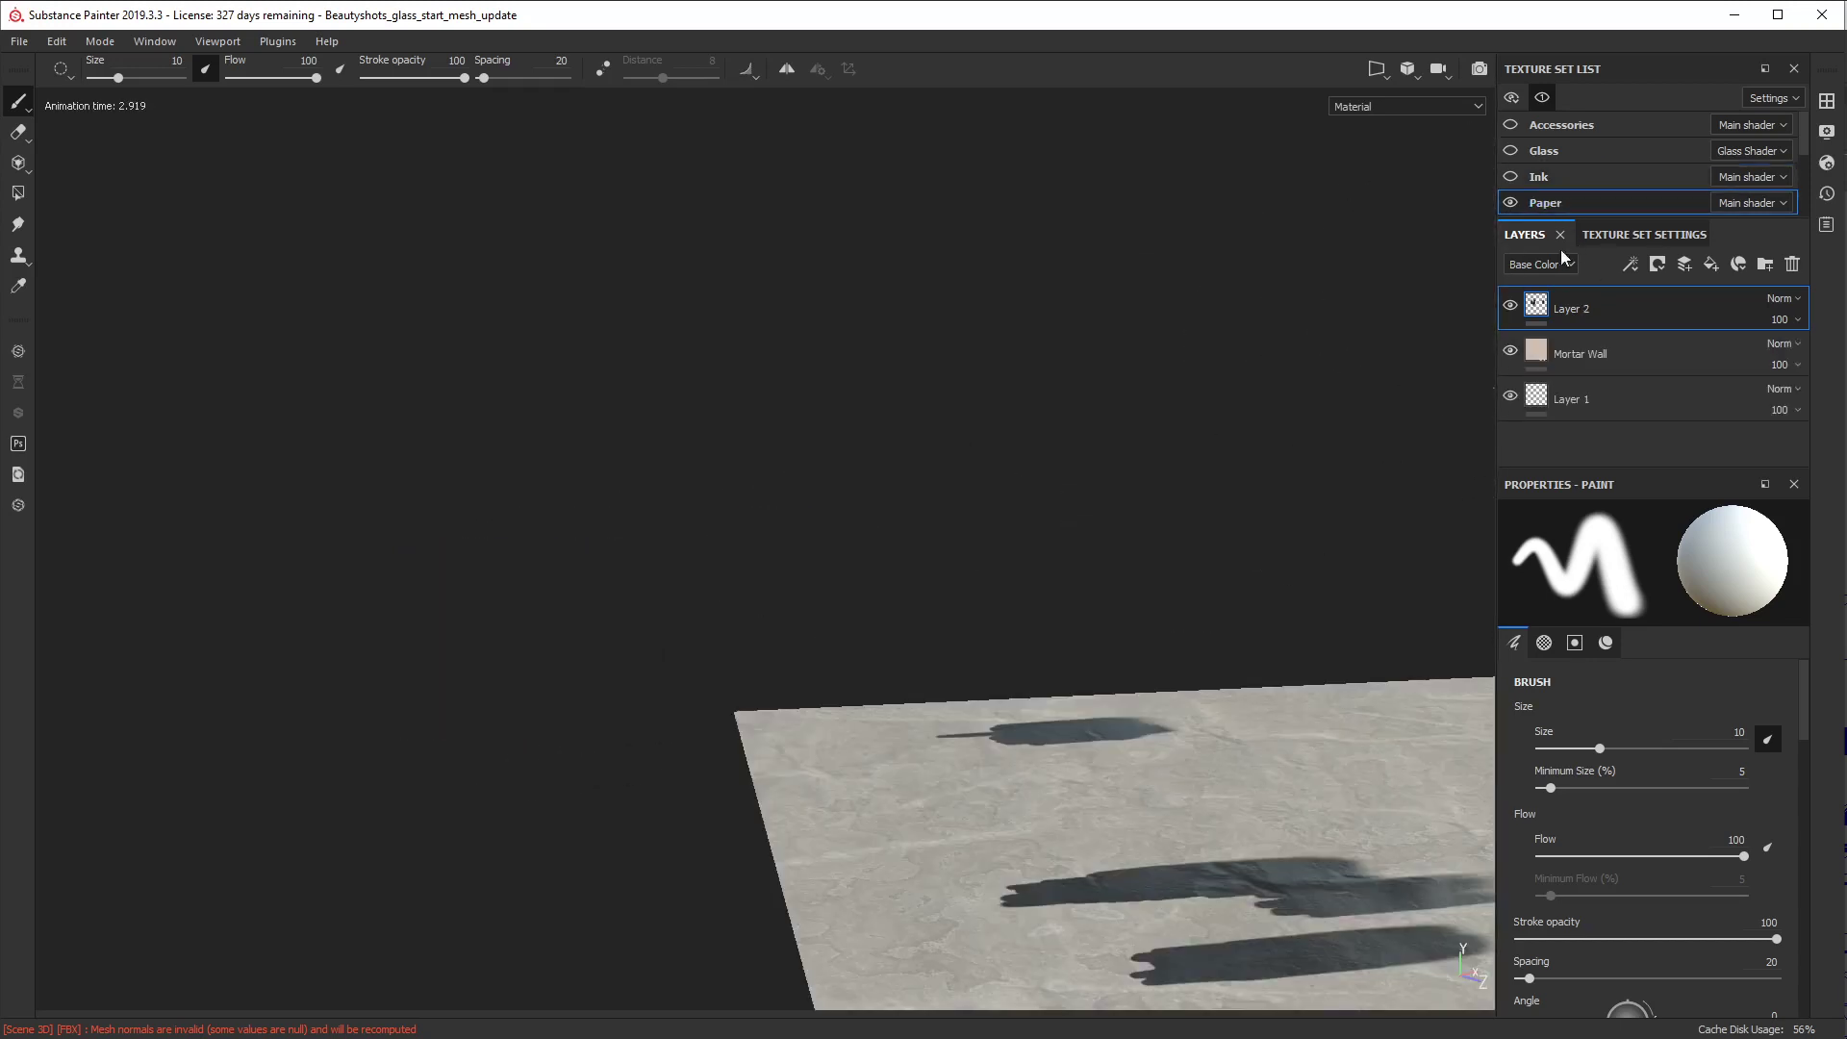
{"action": "left_click", "coordinate": [1543, 97]}
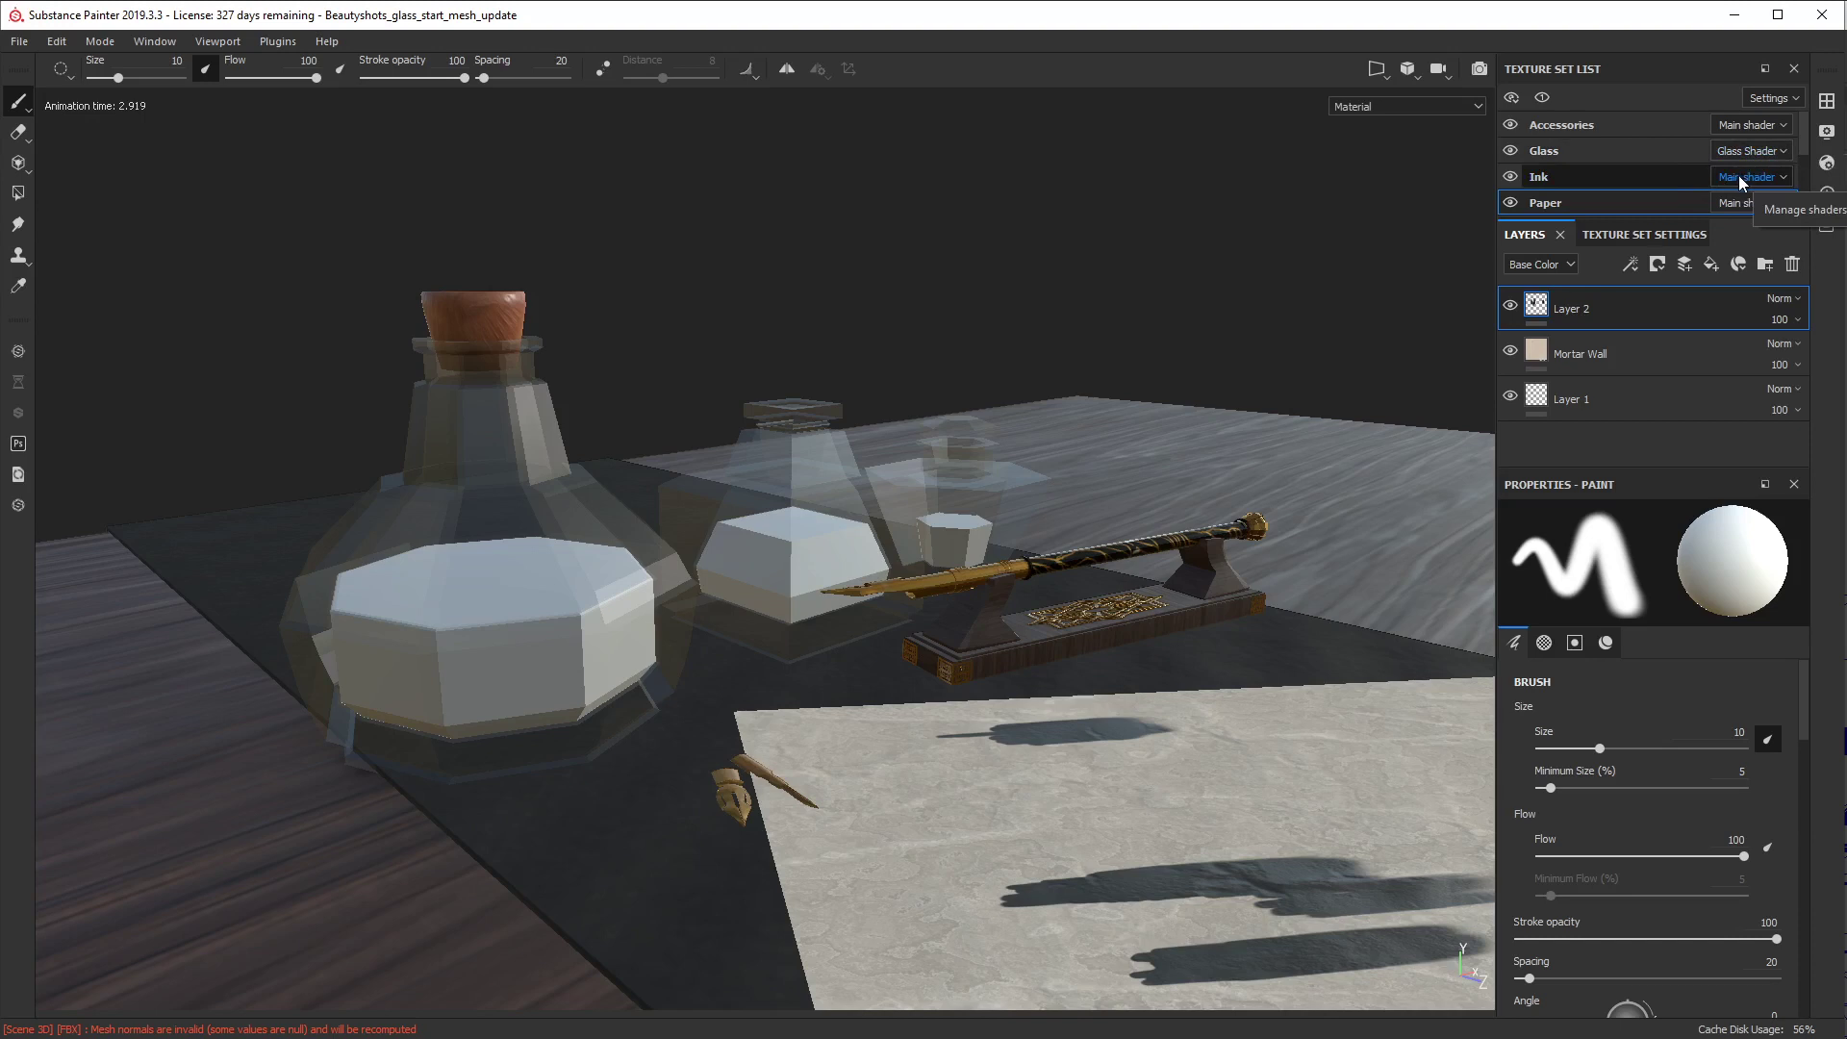
Step: Check the shader assigned to the Ink texture set and change the Main shader instance to pbr-metal-rough
{"action": "left_click", "coordinate": [1740, 176]}
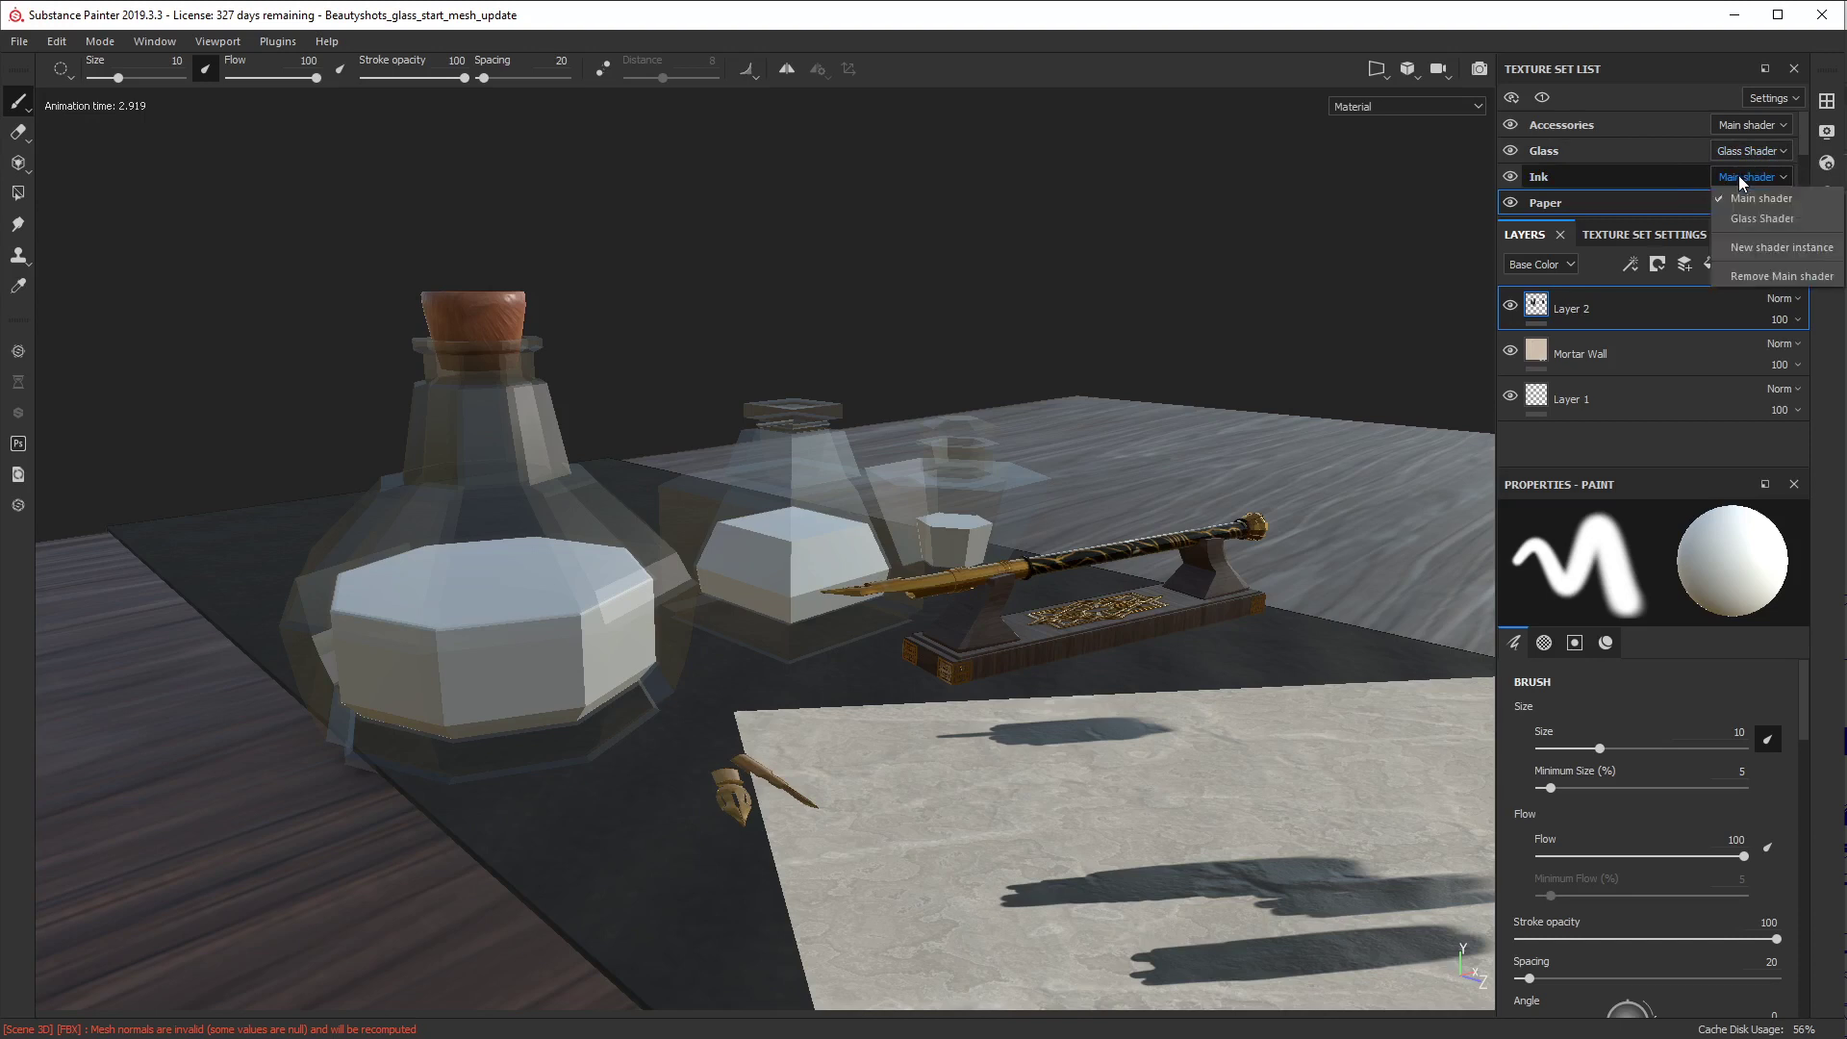
{"action": "left_click", "coordinate": [1740, 176]}
{"action": "left_click", "coordinate": [1826, 164]}
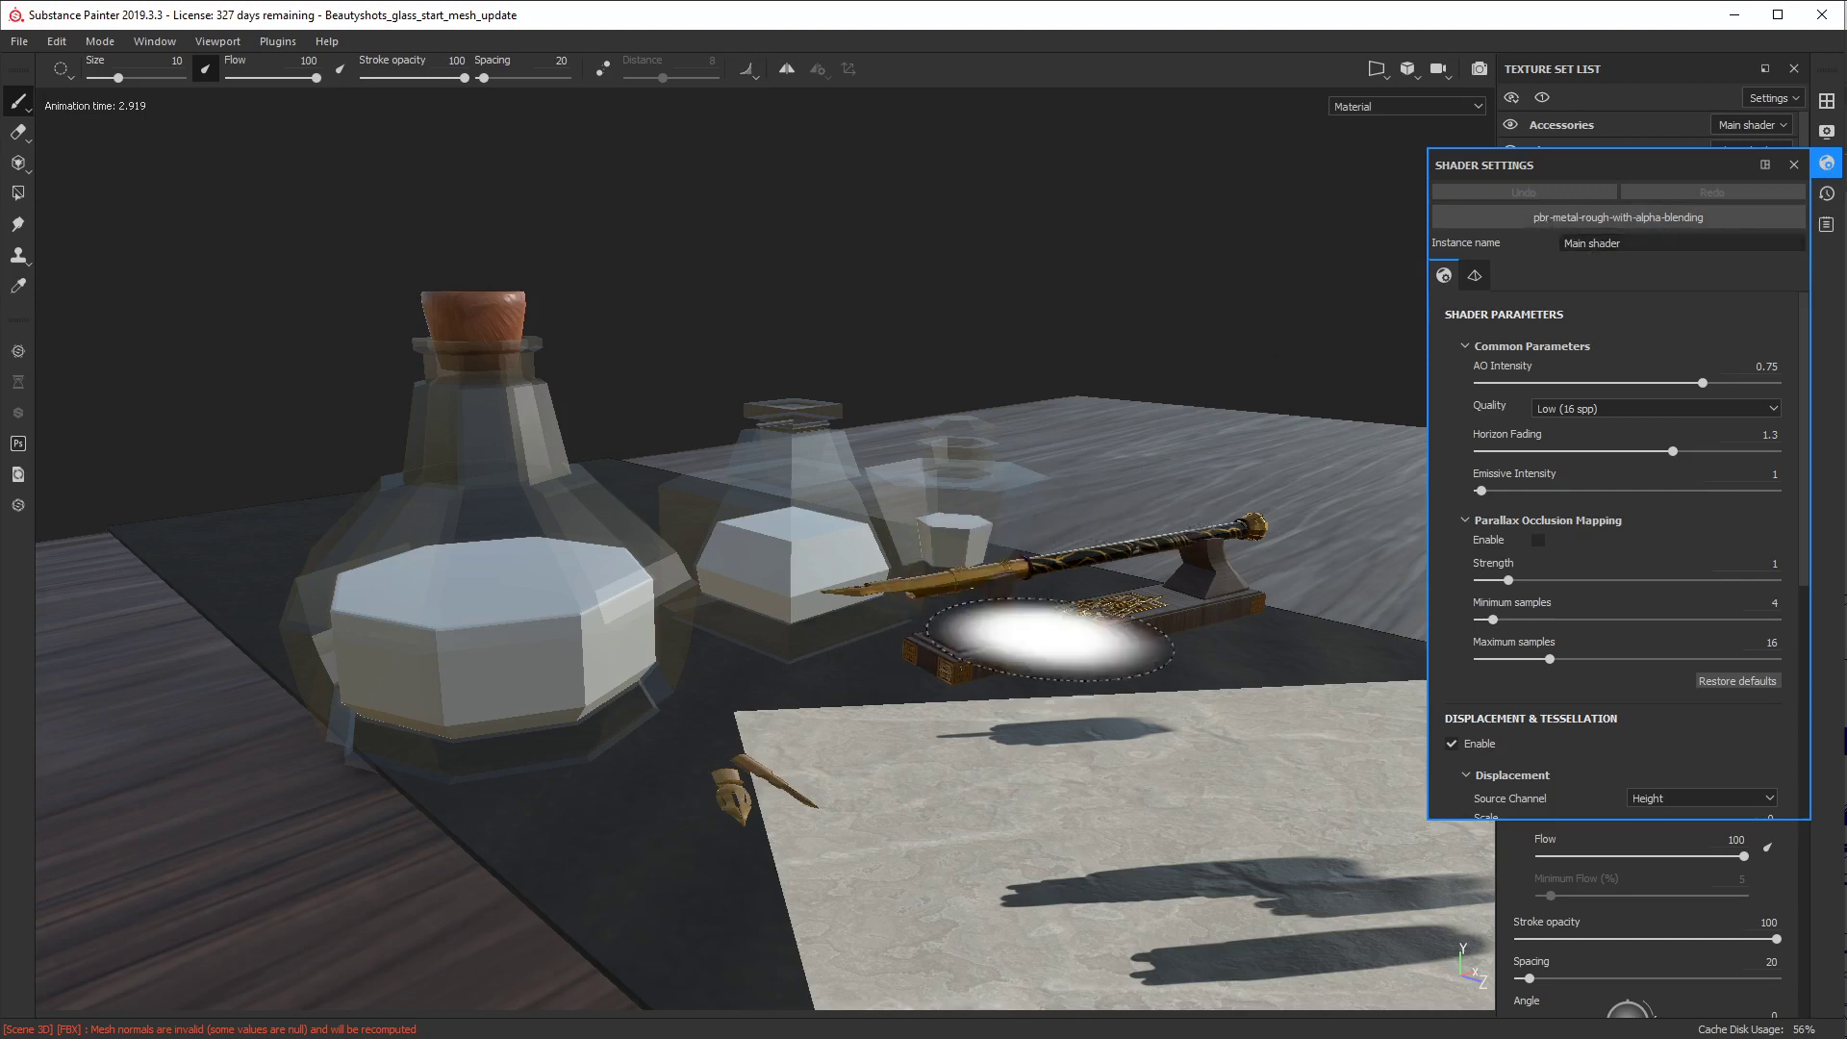
{"action": "left_click", "coordinate": [1673, 218]}
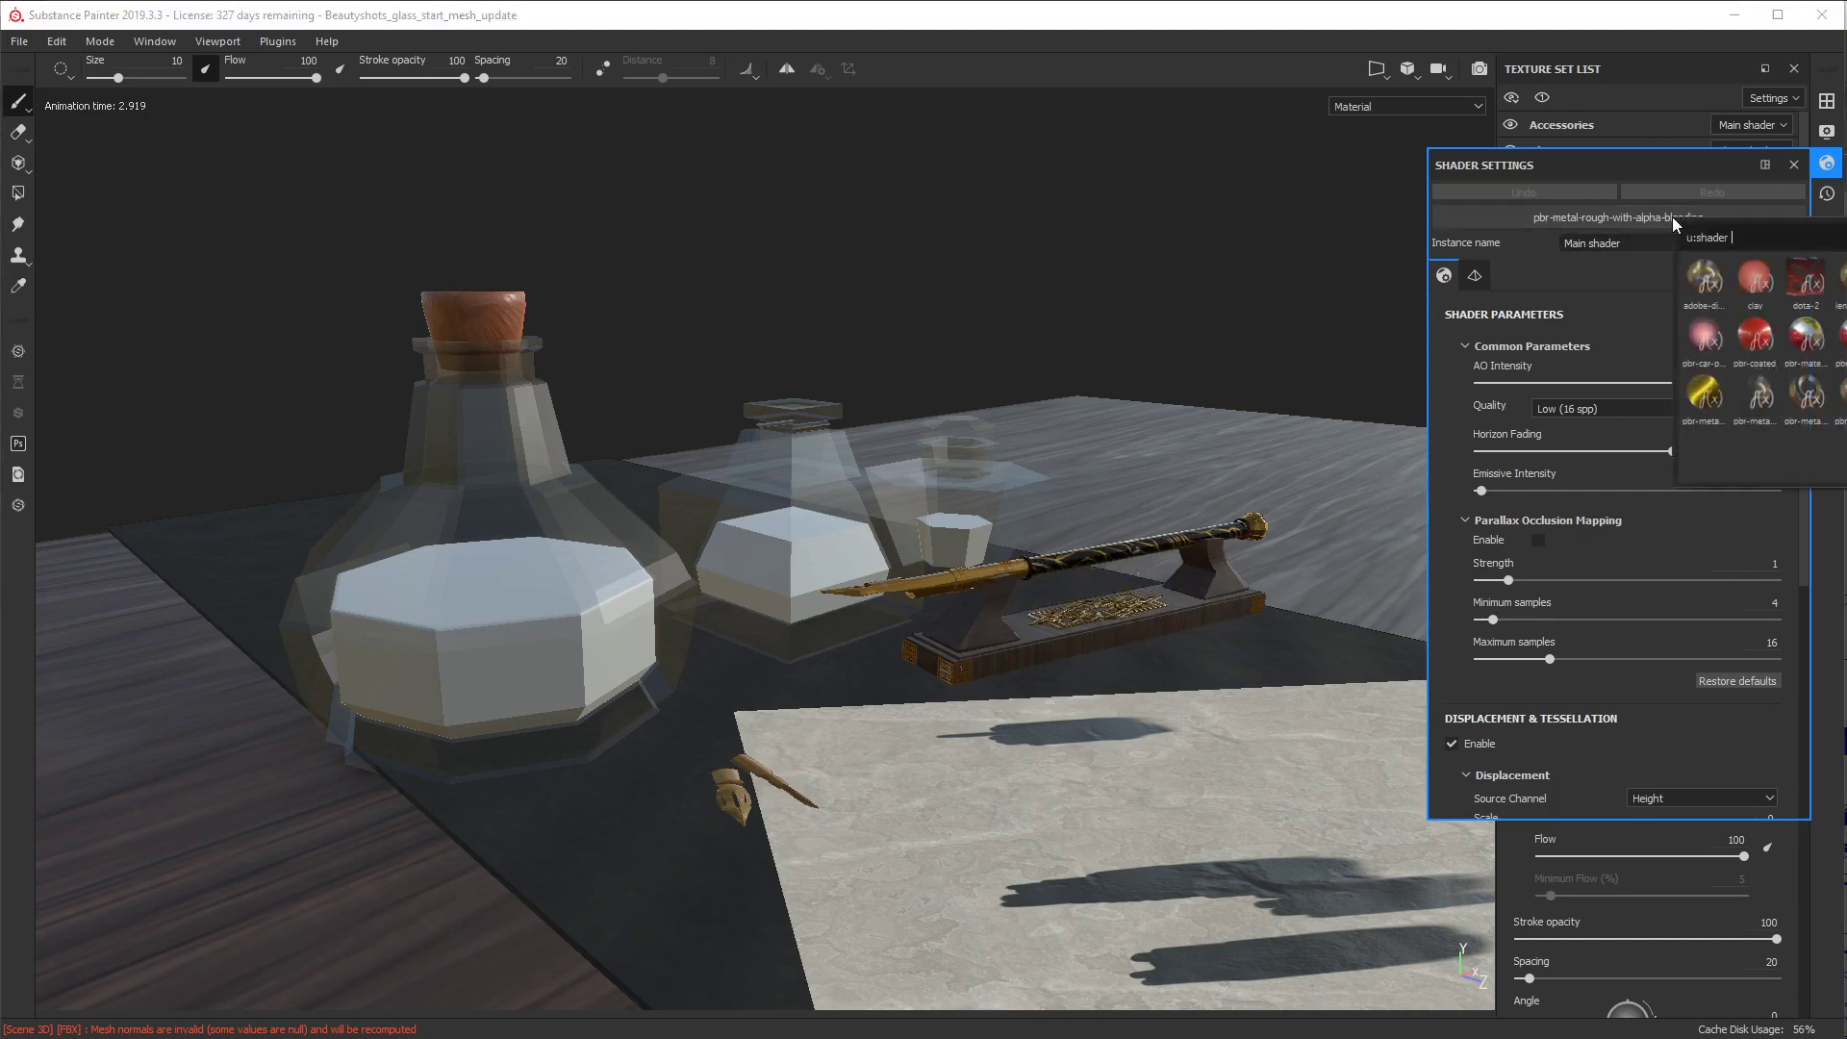
{"action": "left_click", "coordinate": [1806, 334]}
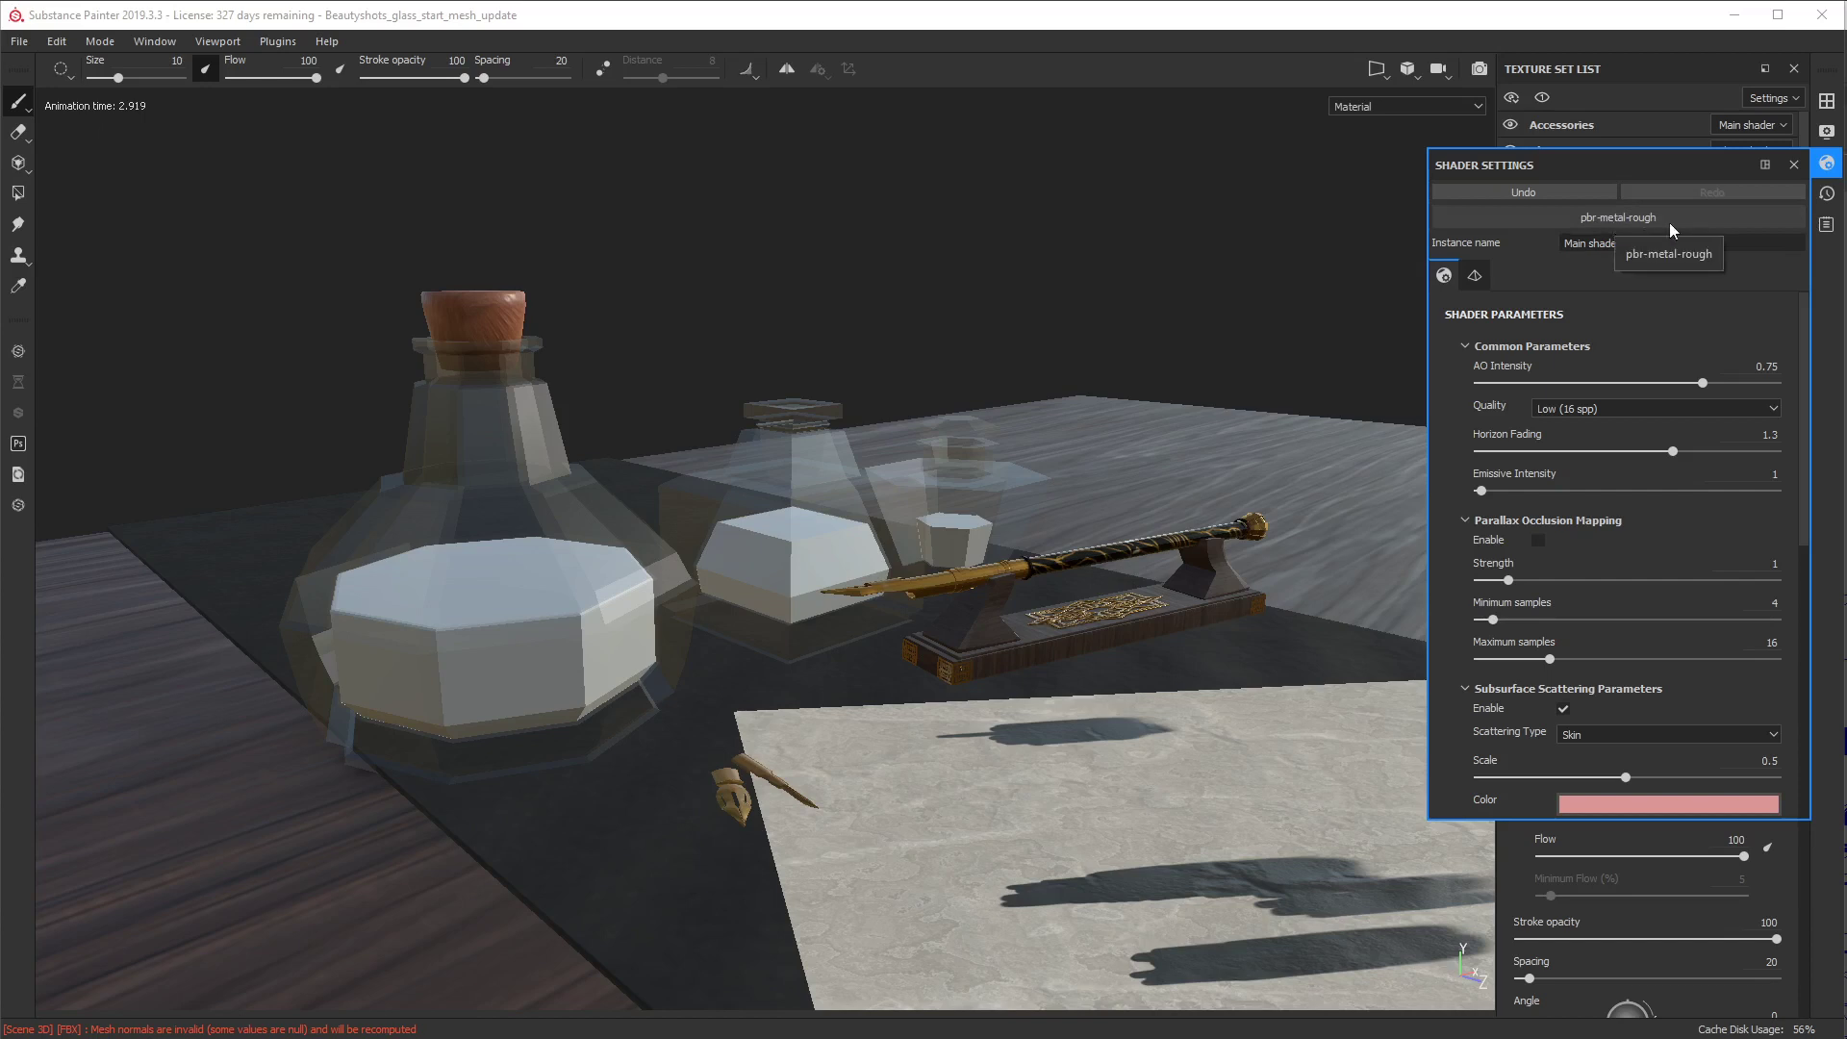
{"action": "left_click", "coordinate": [1828, 163]}
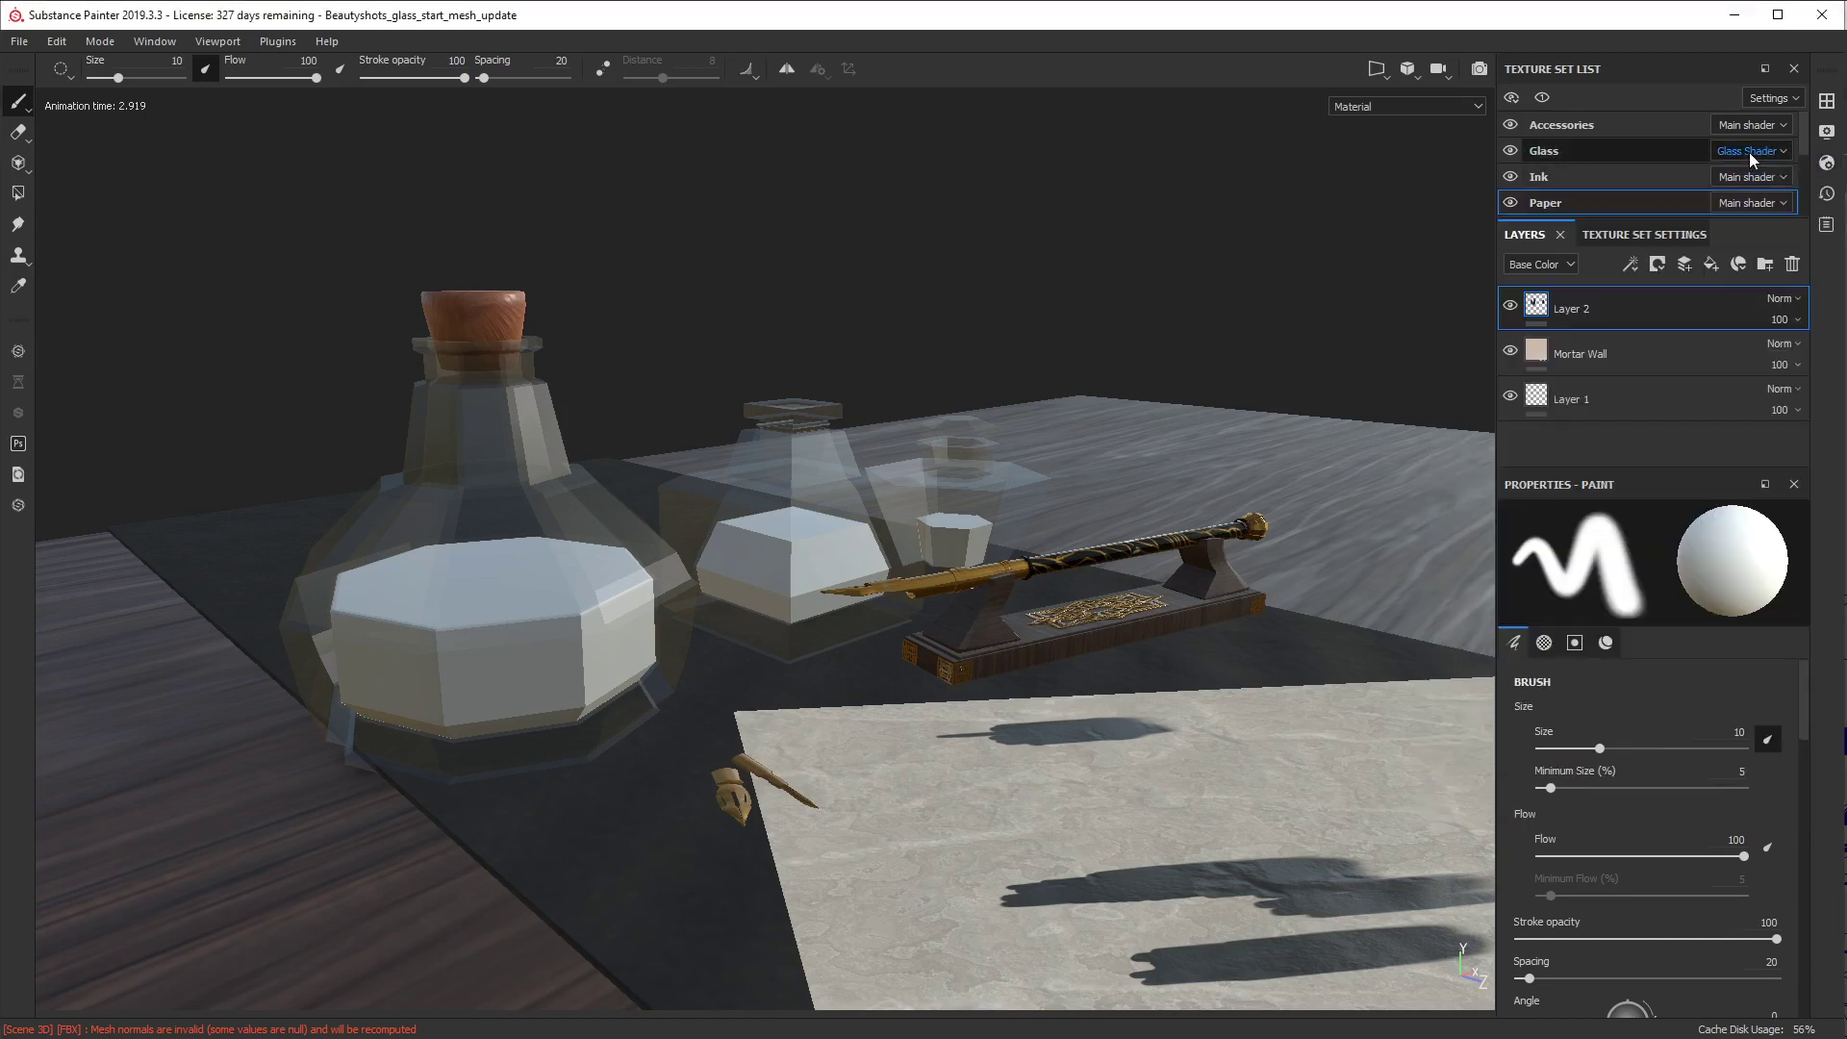
Step: Select the Glass texture set and examine which shader its Glass Shader instance uses
{"action": "left_click", "coordinate": [1750, 152]}
{"action": "left_click", "coordinate": [1672, 150]}
{"action": "left_click", "coordinate": [1828, 163]}
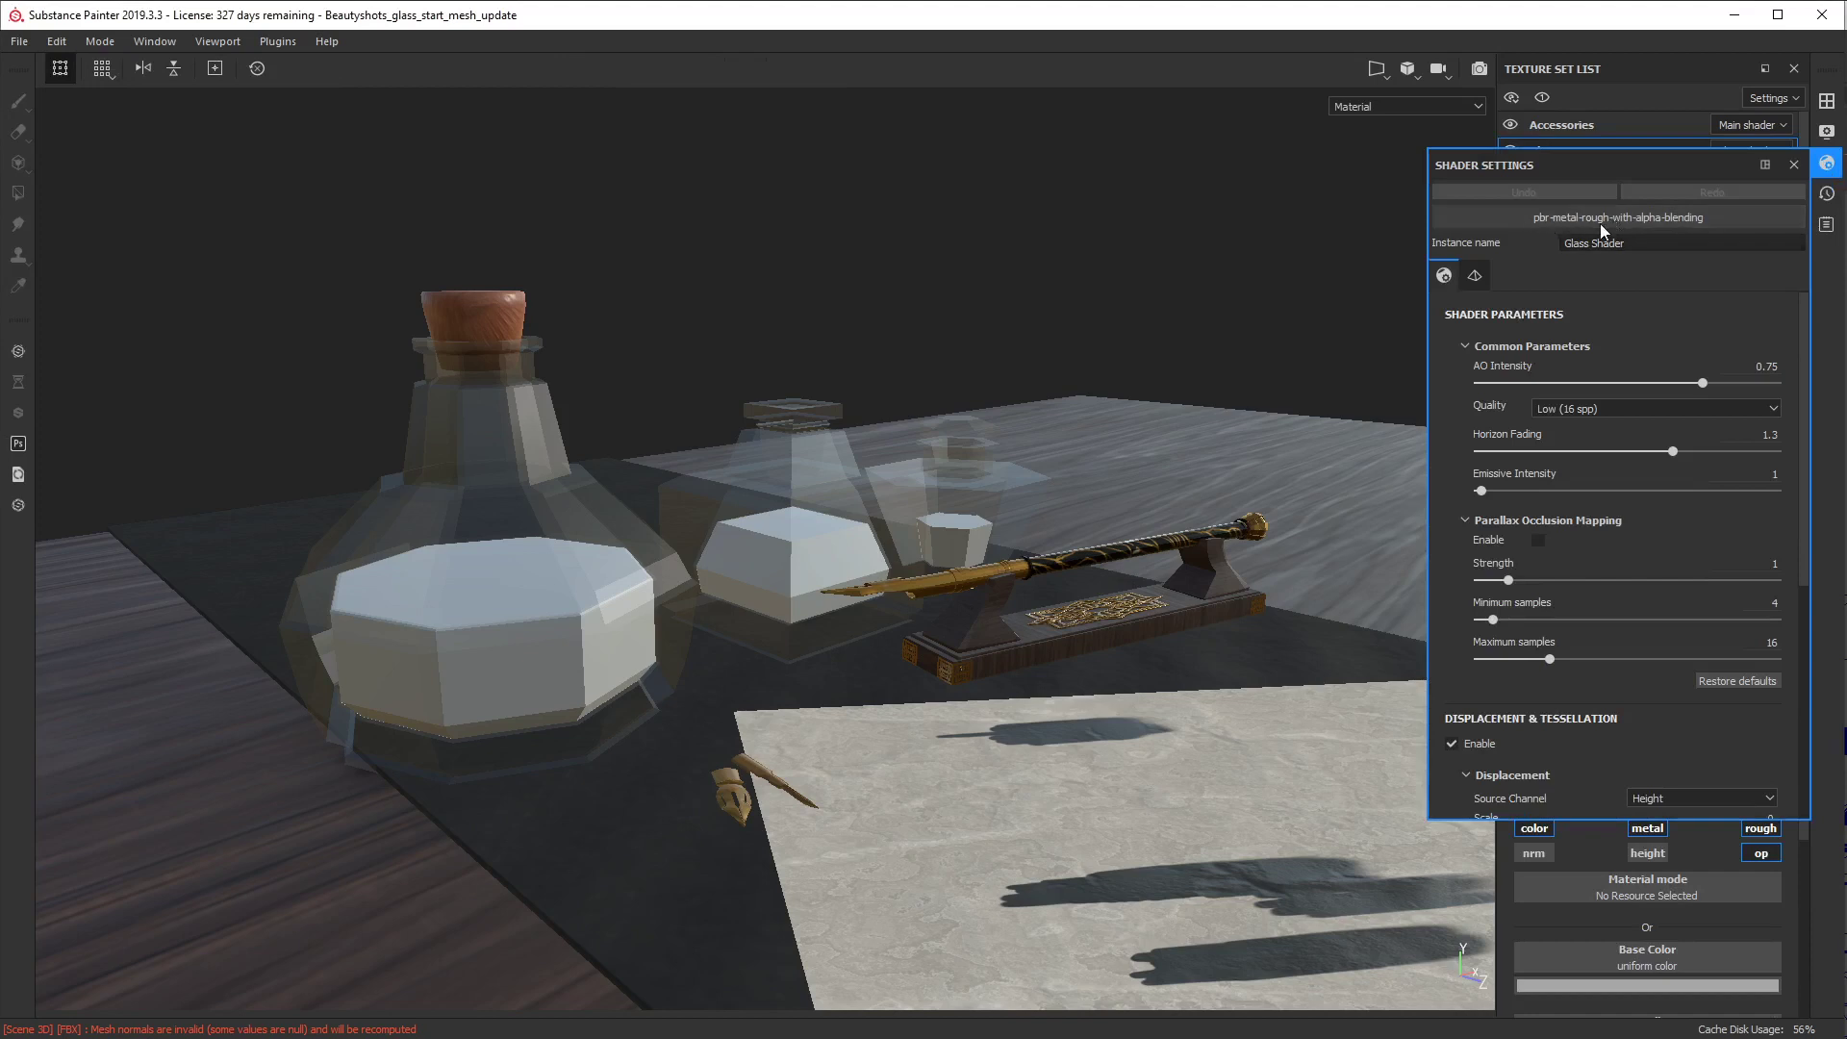
{"action": "left_click", "coordinate": [1674, 221]}
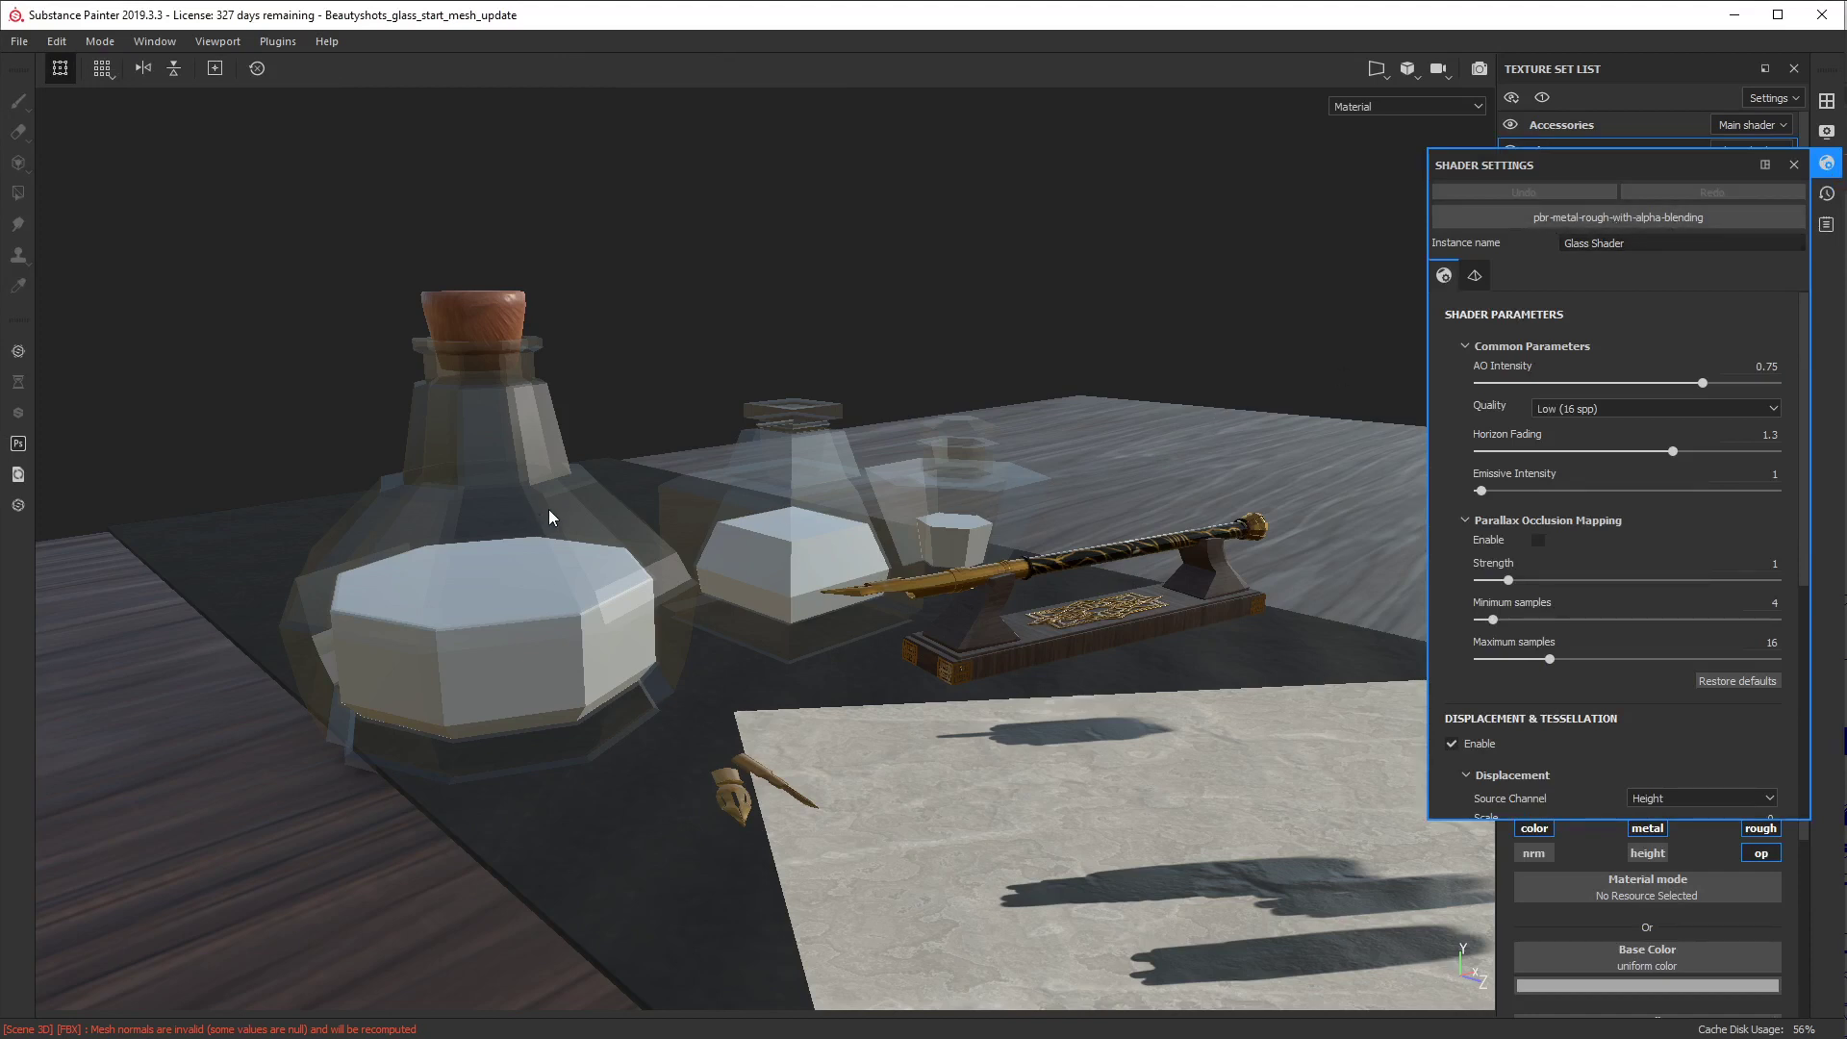
{"action": "left_click", "coordinate": [1793, 165]}
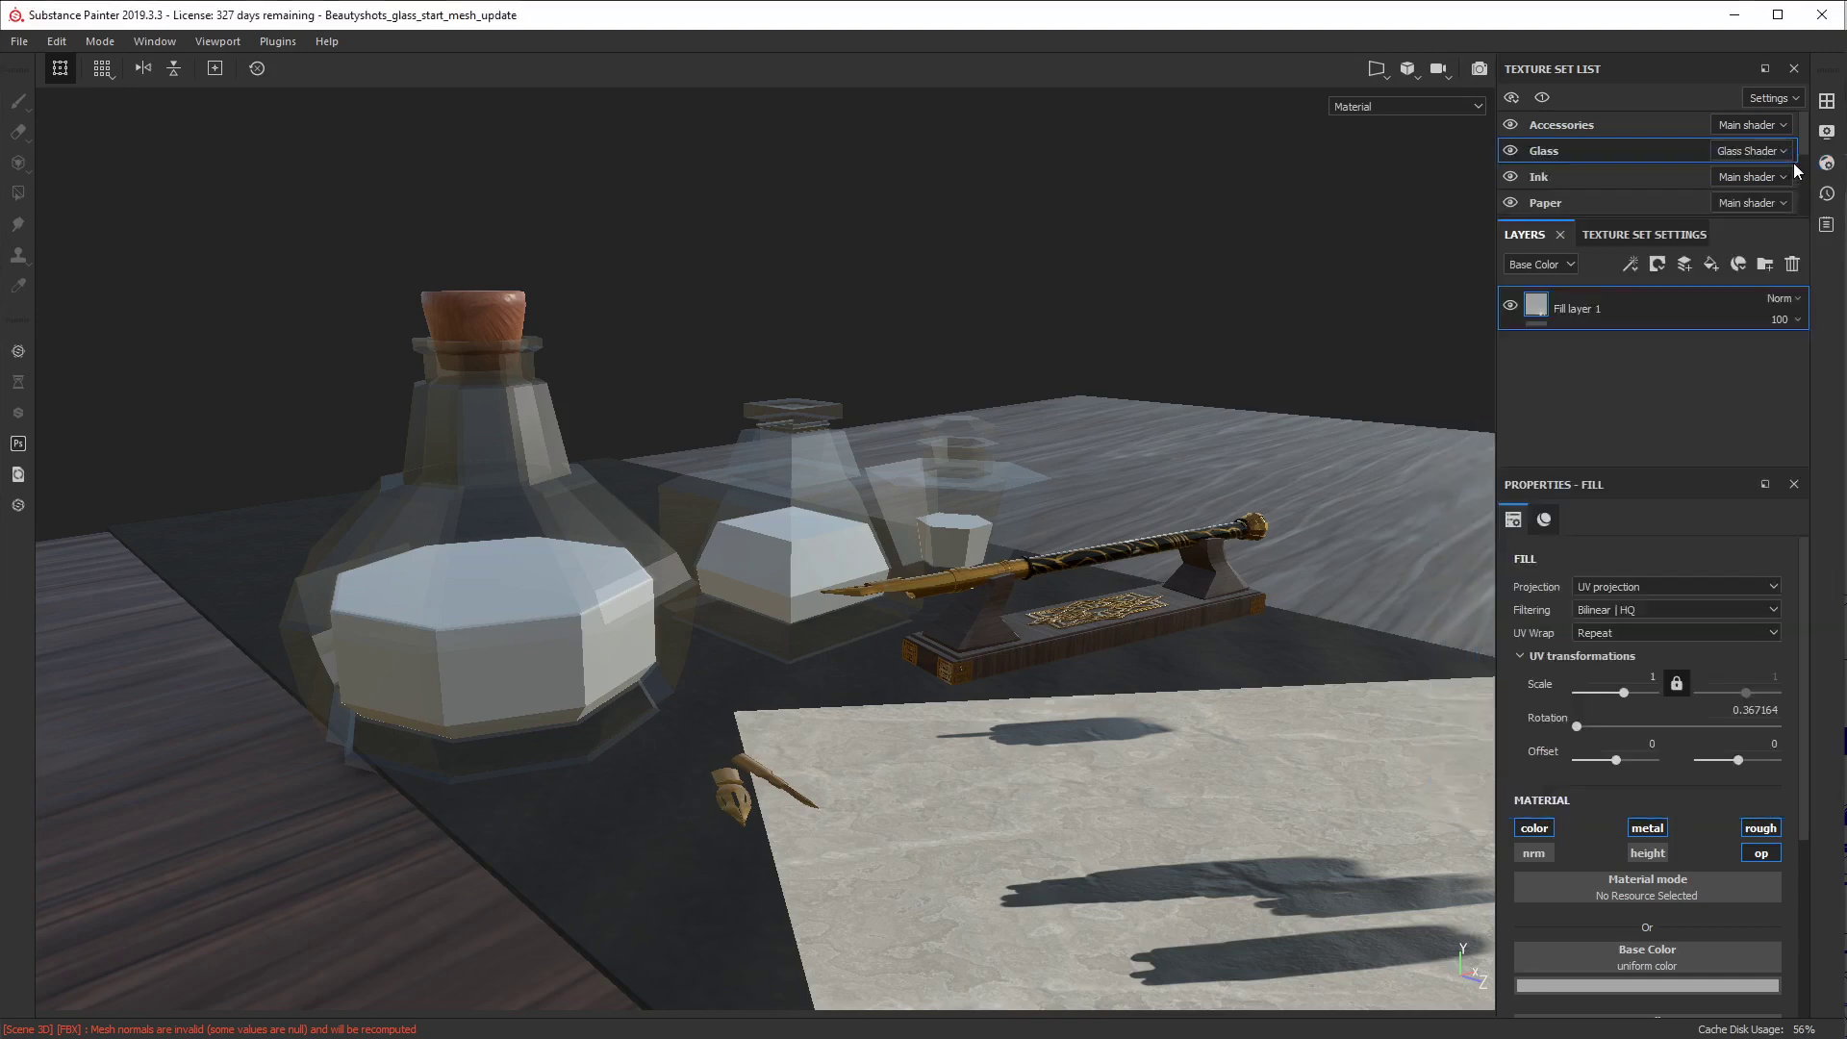
Step: Lower the opacity of the glass fill layer to about 0.12
{"action": "left_click_drag", "start_coordinate": [1801, 562], "coordinate": [1793, 773]}
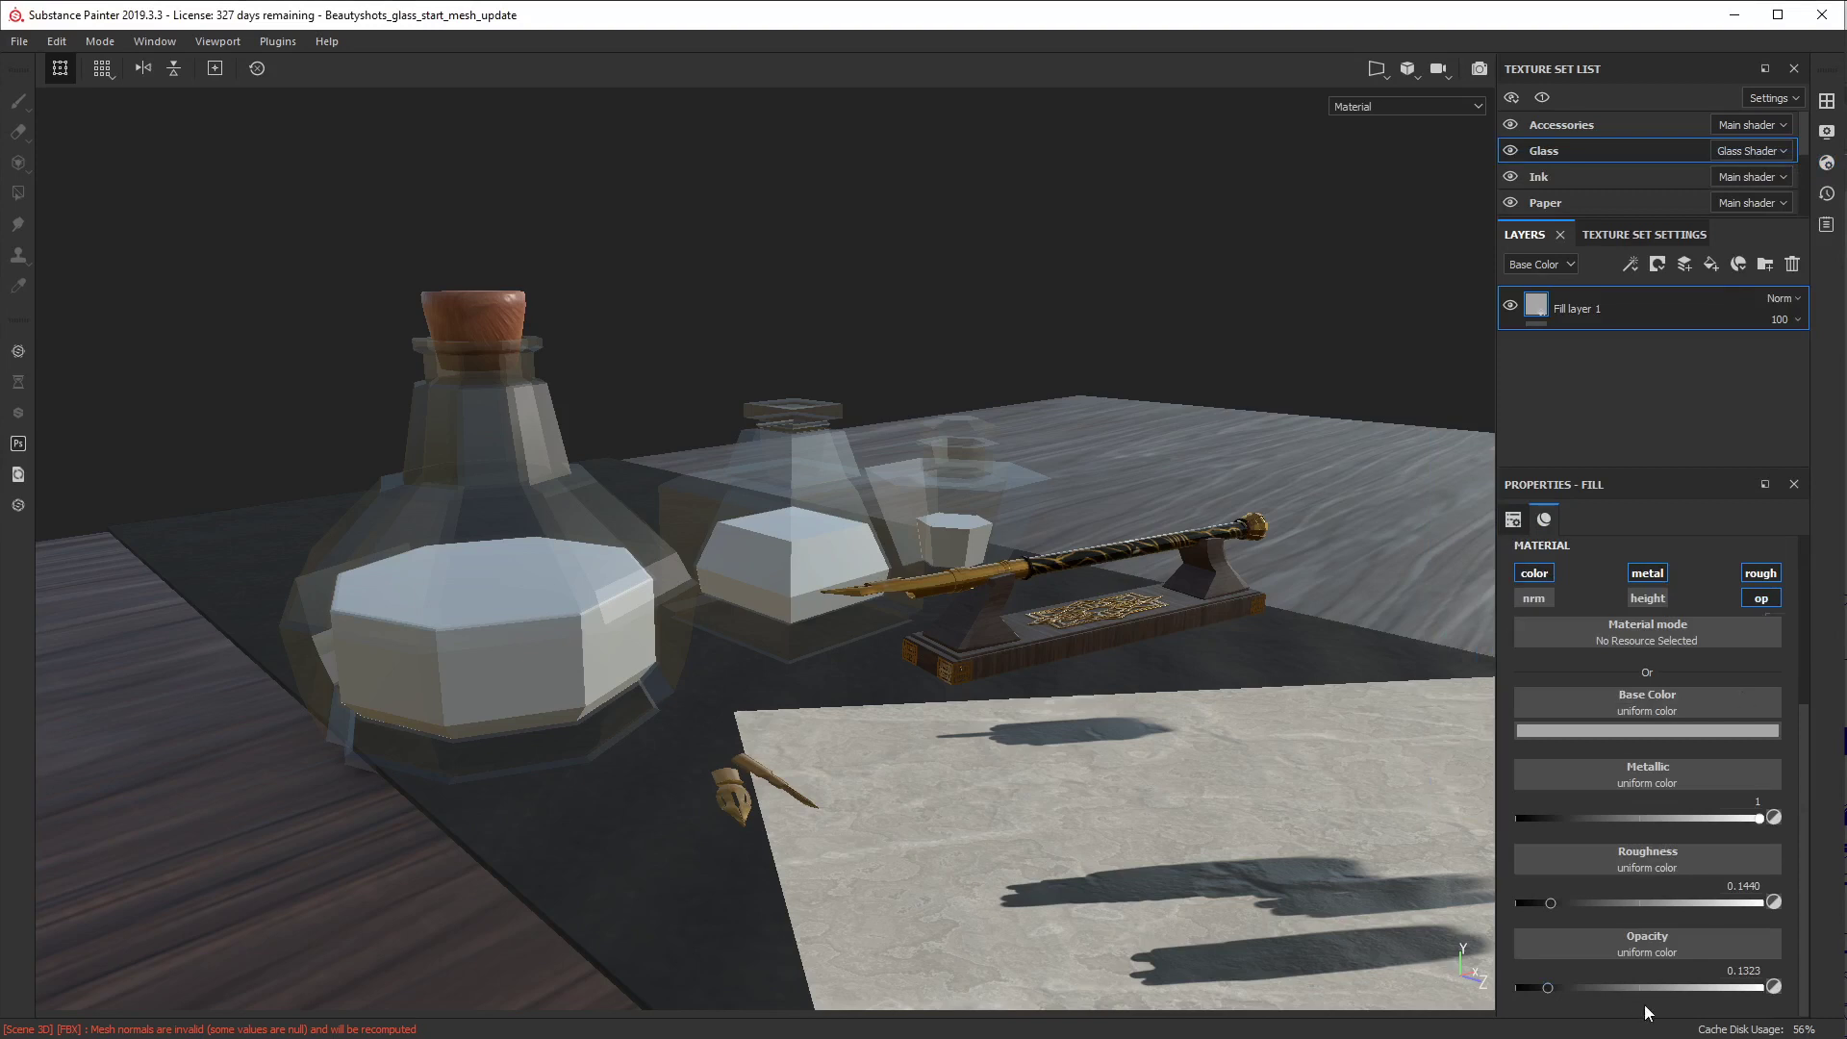
{"action": "mouse_move", "coordinate": [1549, 989]}
{"action": "left_mouse_down"}
{"action": "mouse_move", "coordinate": [1747, 983]}
{"action": "mouse_move", "coordinate": [1504, 995]}
{"action": "mouse_move", "coordinate": [1541, 996]}
{"action": "left_mouse_up"}
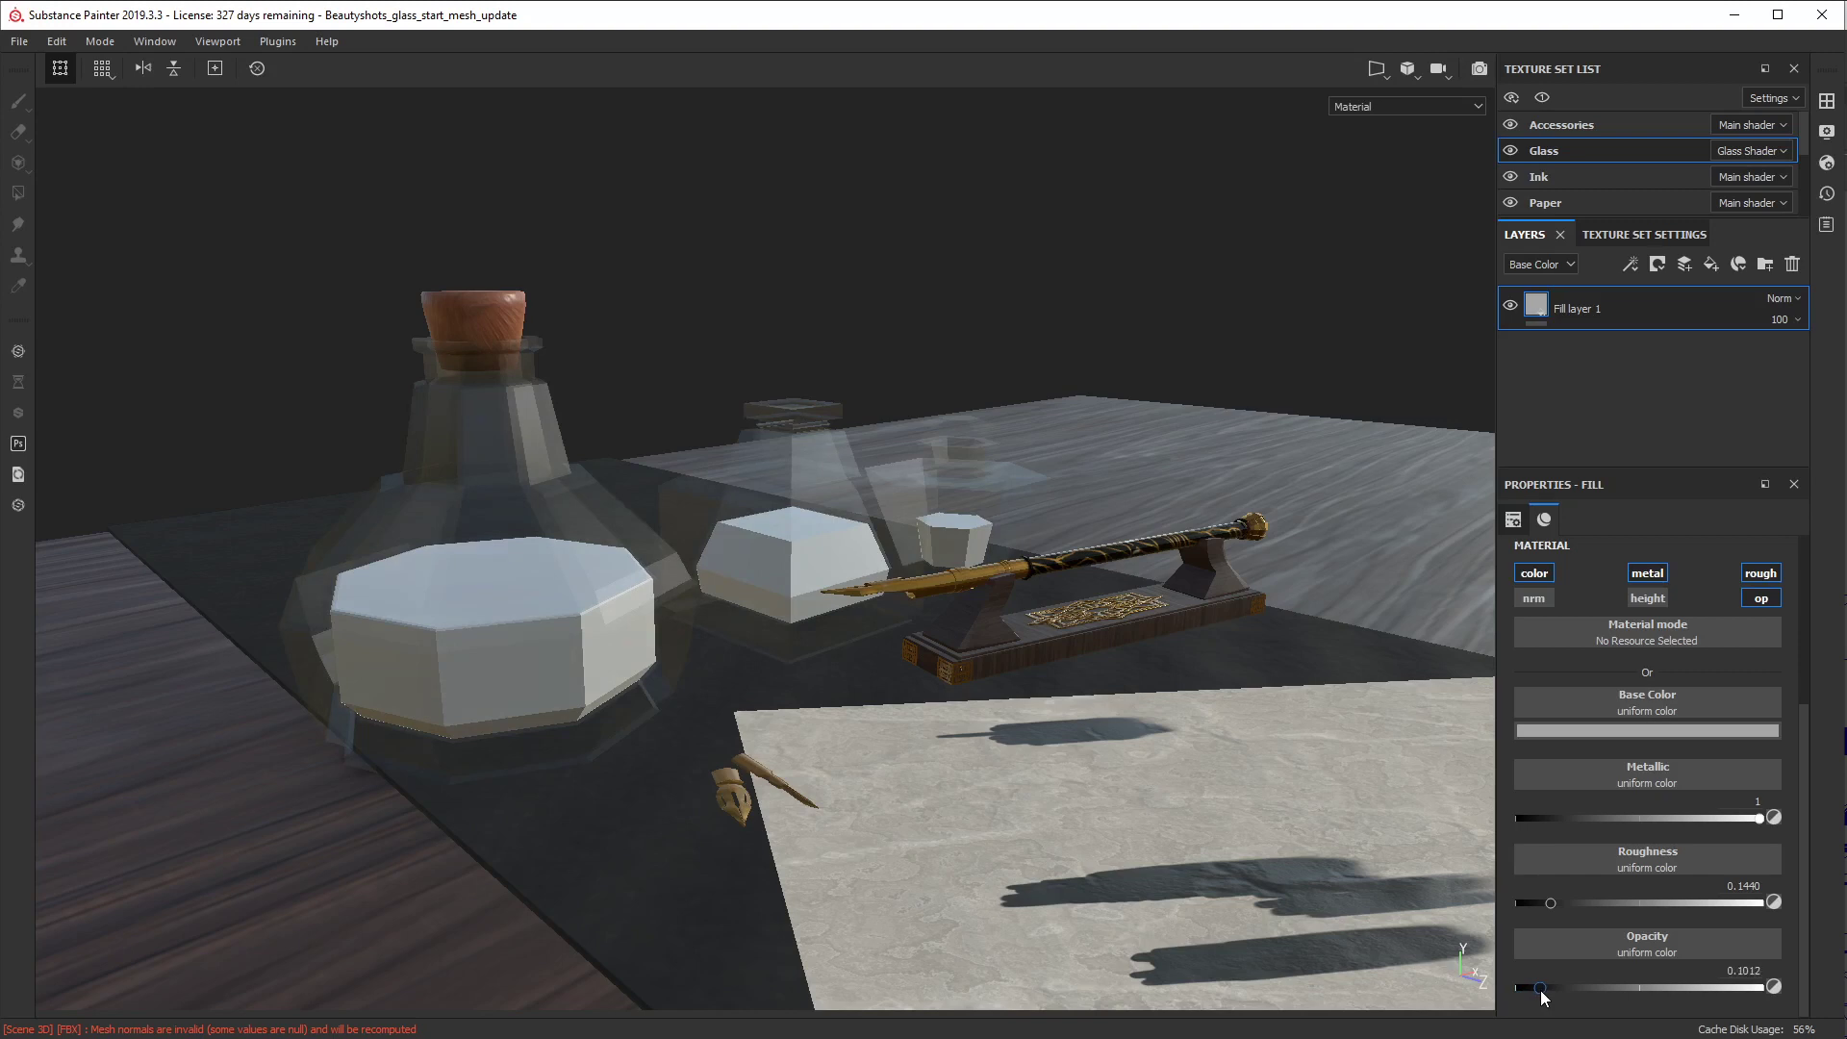
{"action": "left_click_drag", "start_coordinate": [1540, 991], "coordinate": [1547, 988]}
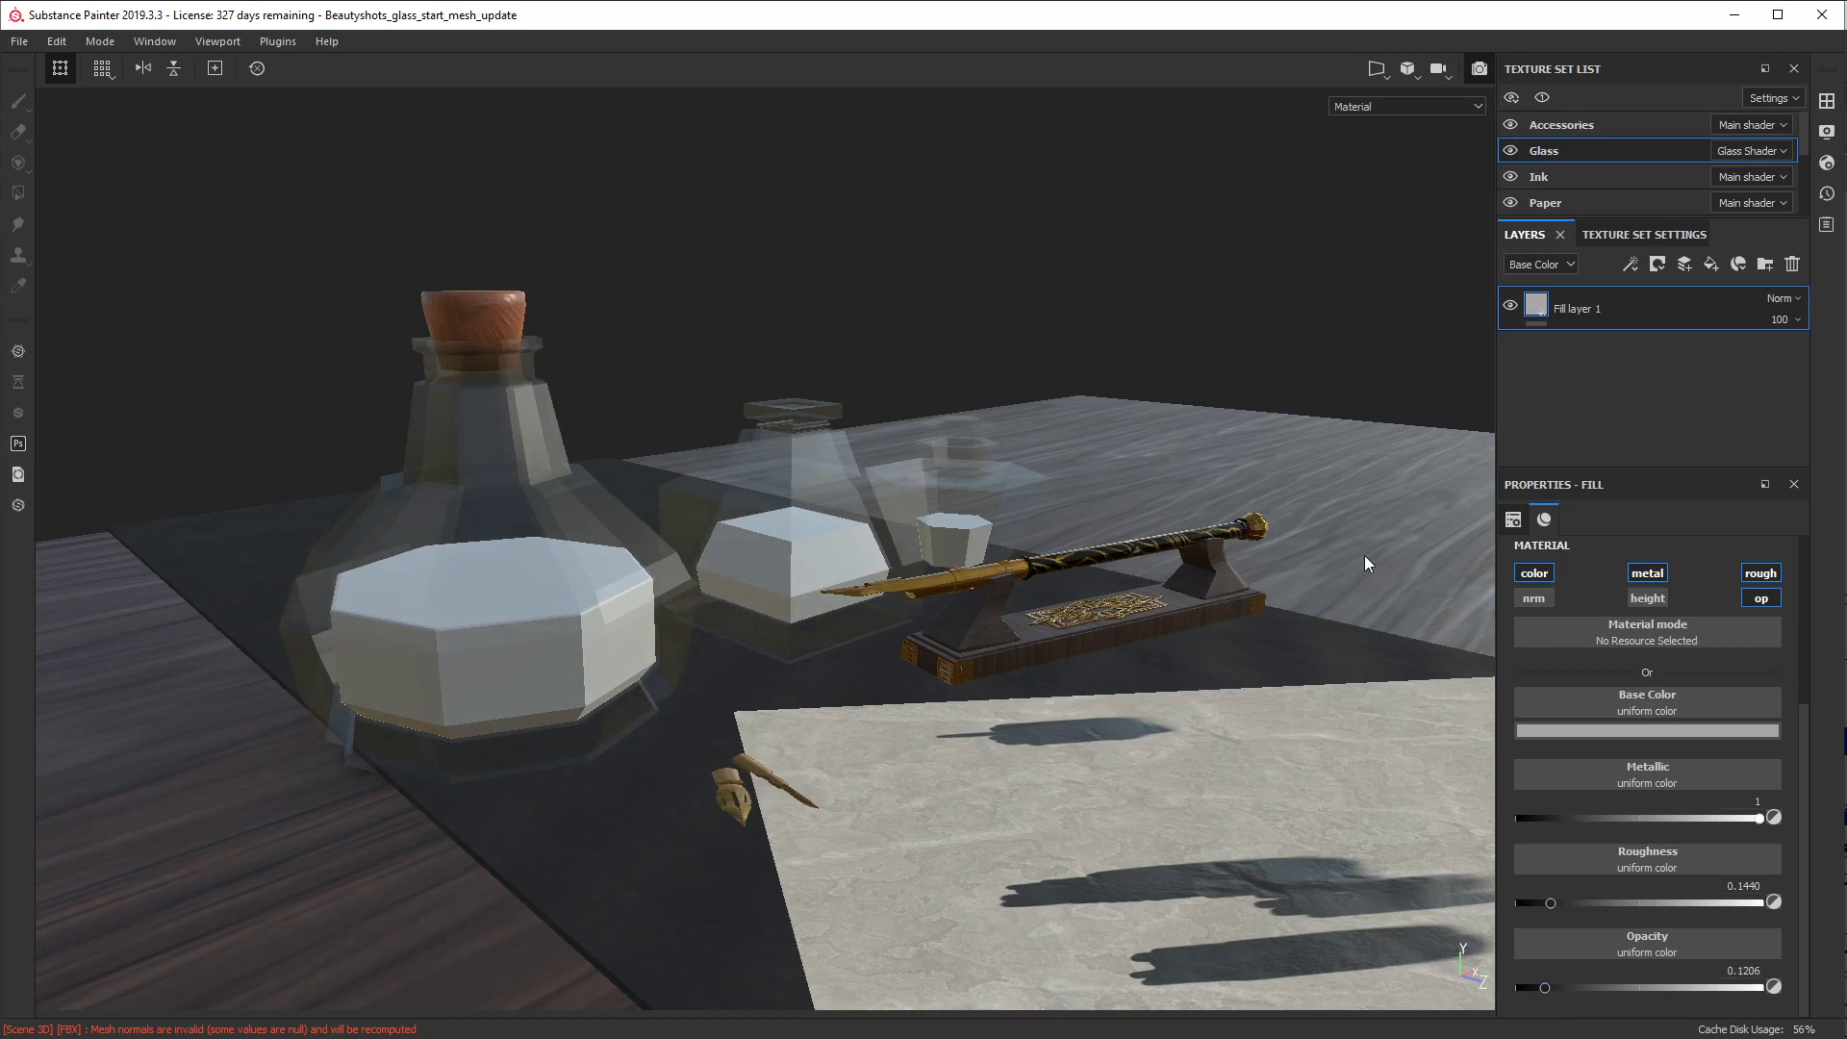
Step: Render the scene in Iray and examine the shader parameters of the Glass and Accessories texture sets
{"action": "key", "text": "F10"}
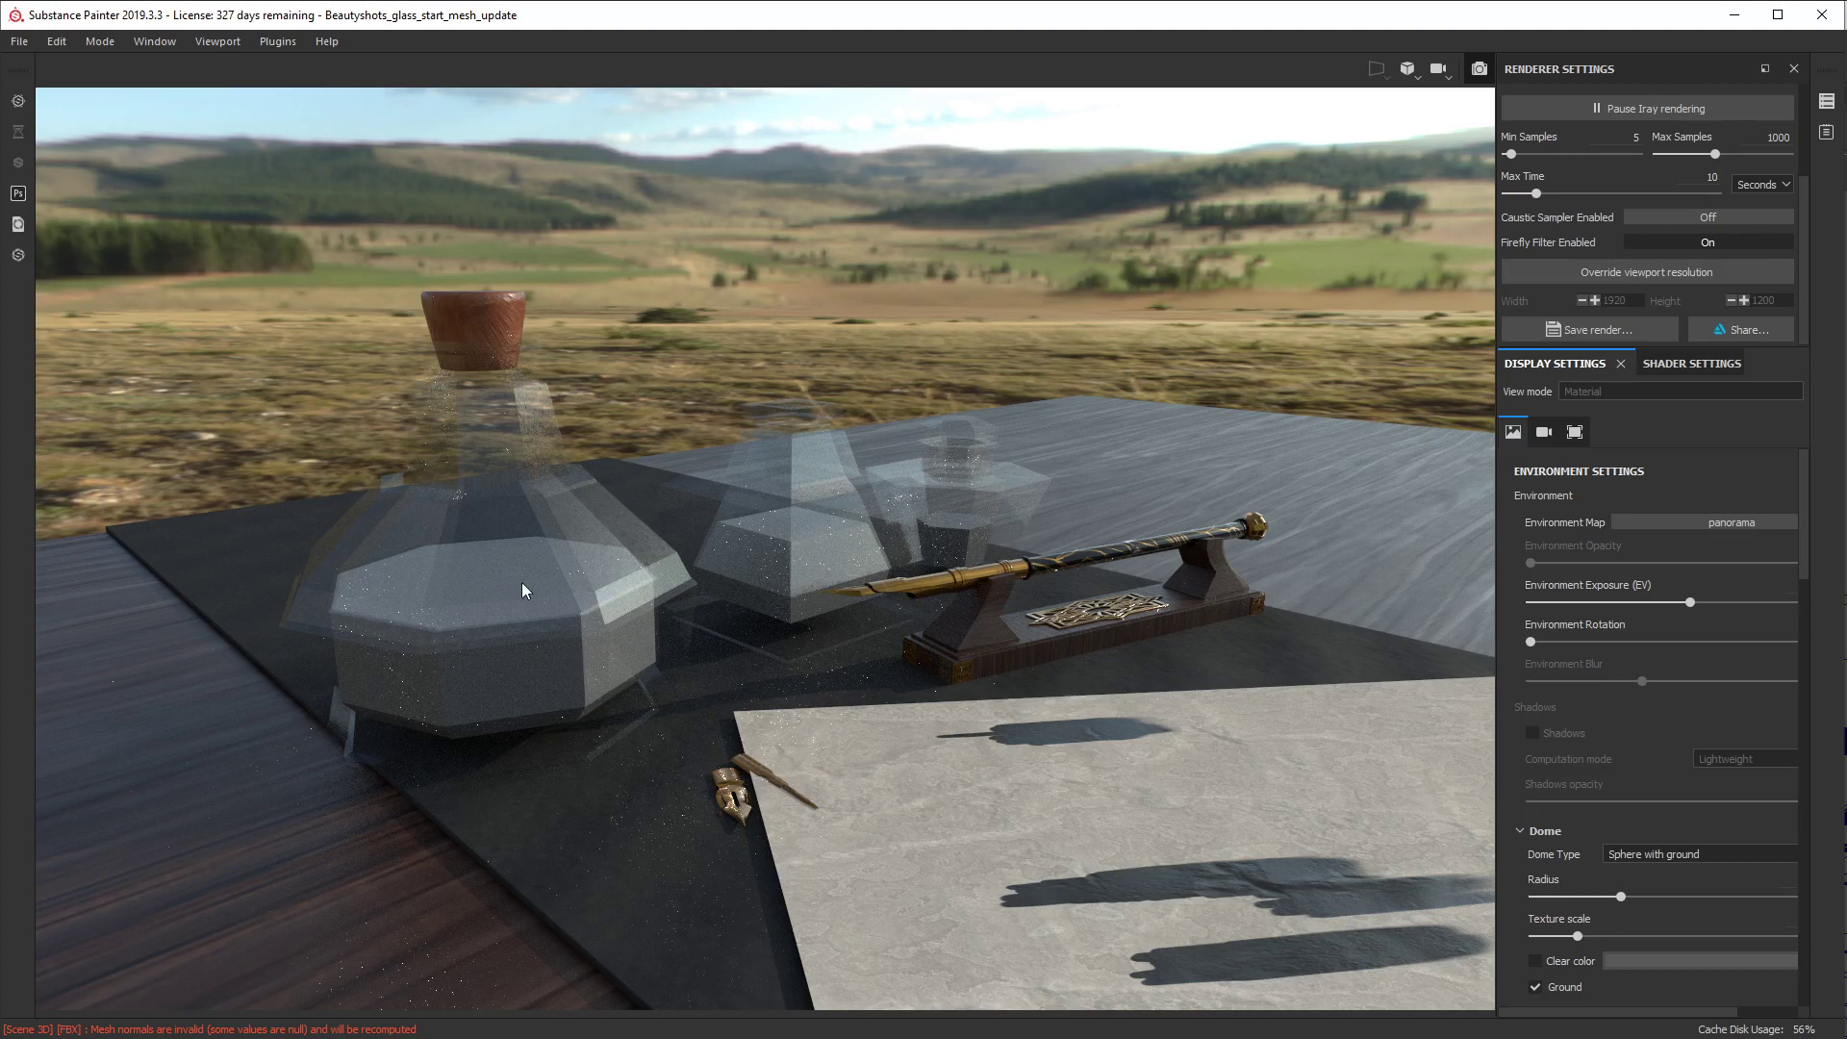
{"action": "left_click", "coordinate": [1680, 364]}
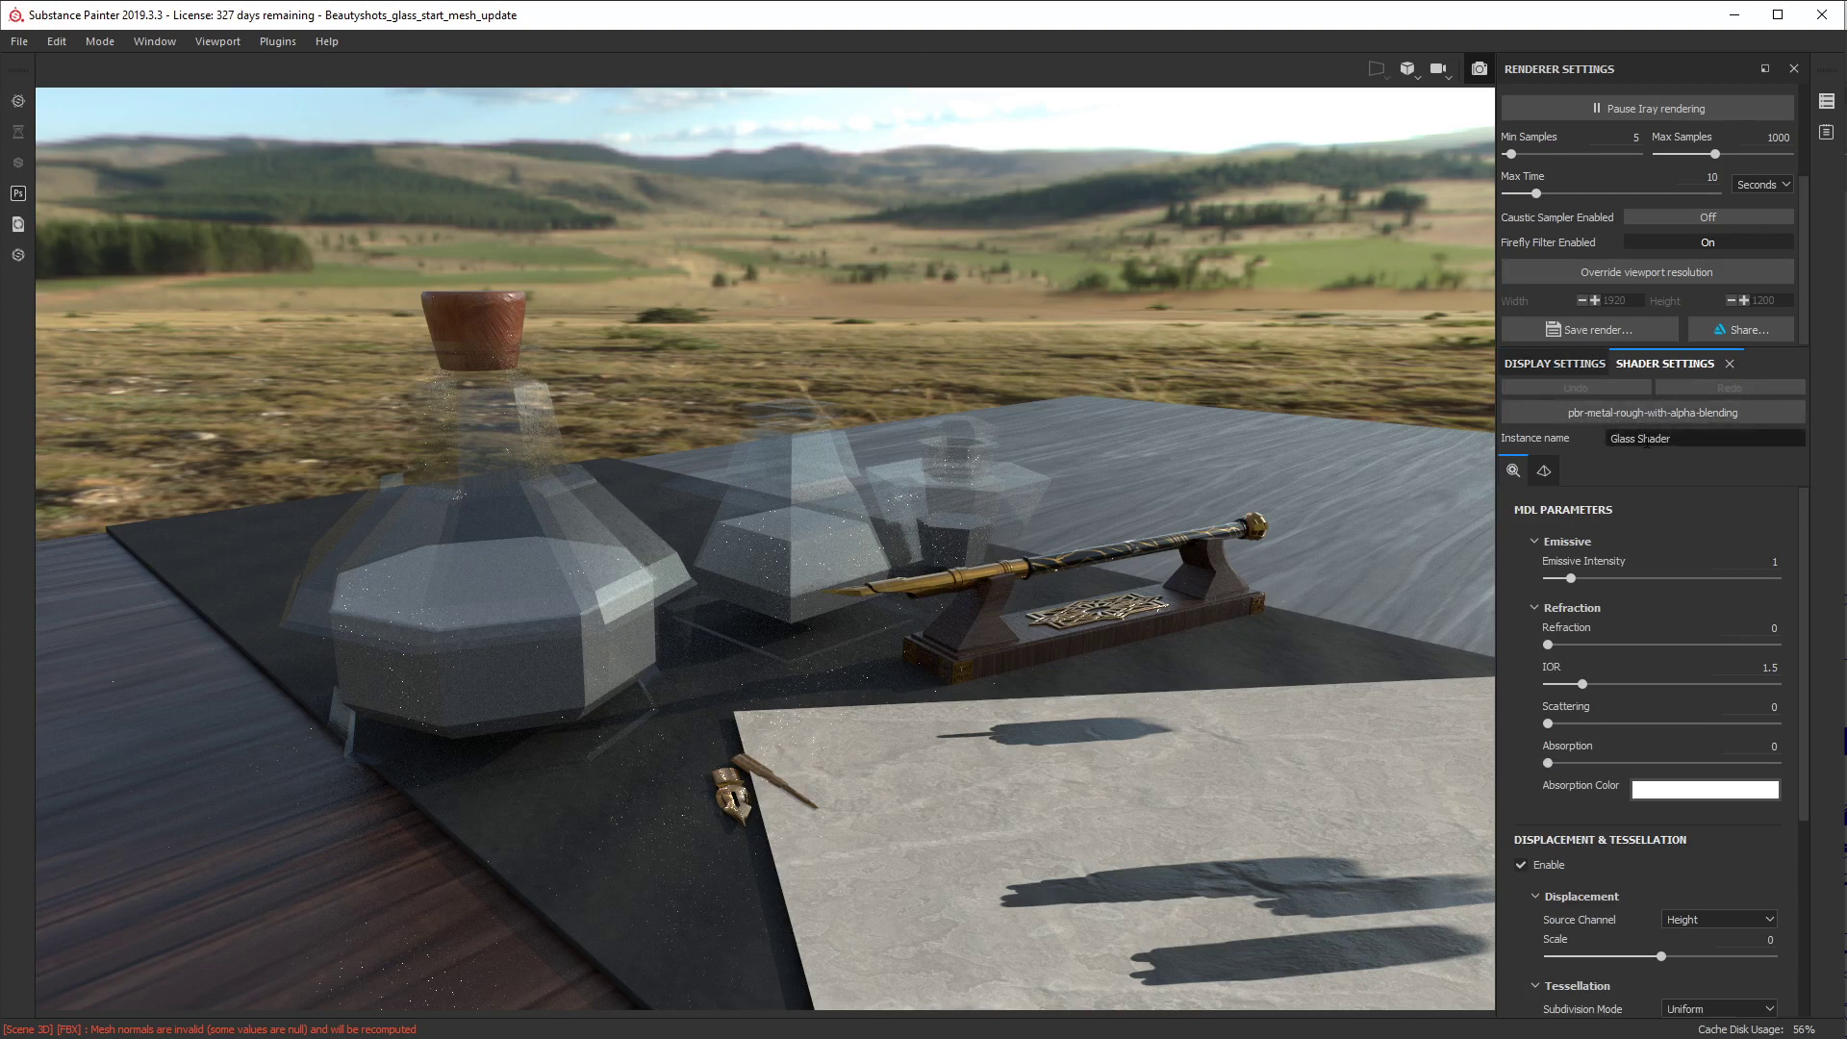
{"action": "left_click", "coordinate": [1827, 101]}
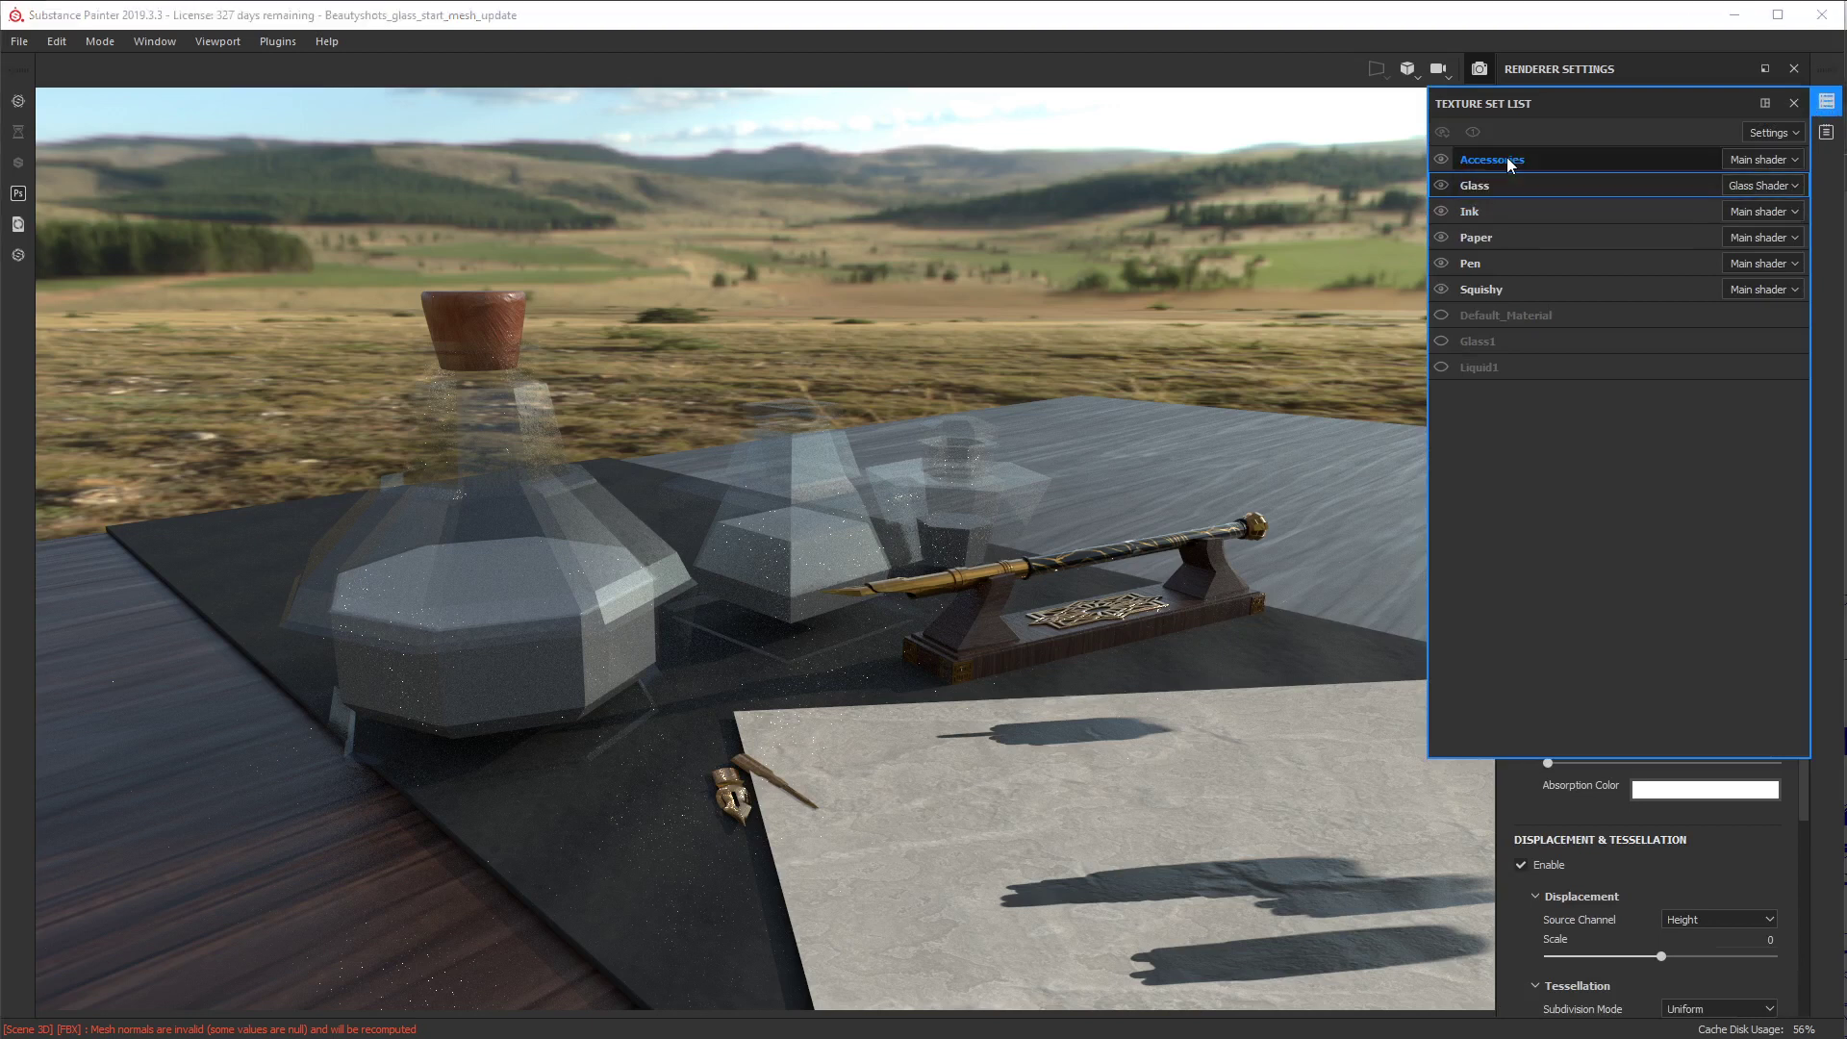
{"action": "left_click", "coordinate": [1509, 166]}
{"action": "left_click", "coordinate": [1827, 101]}
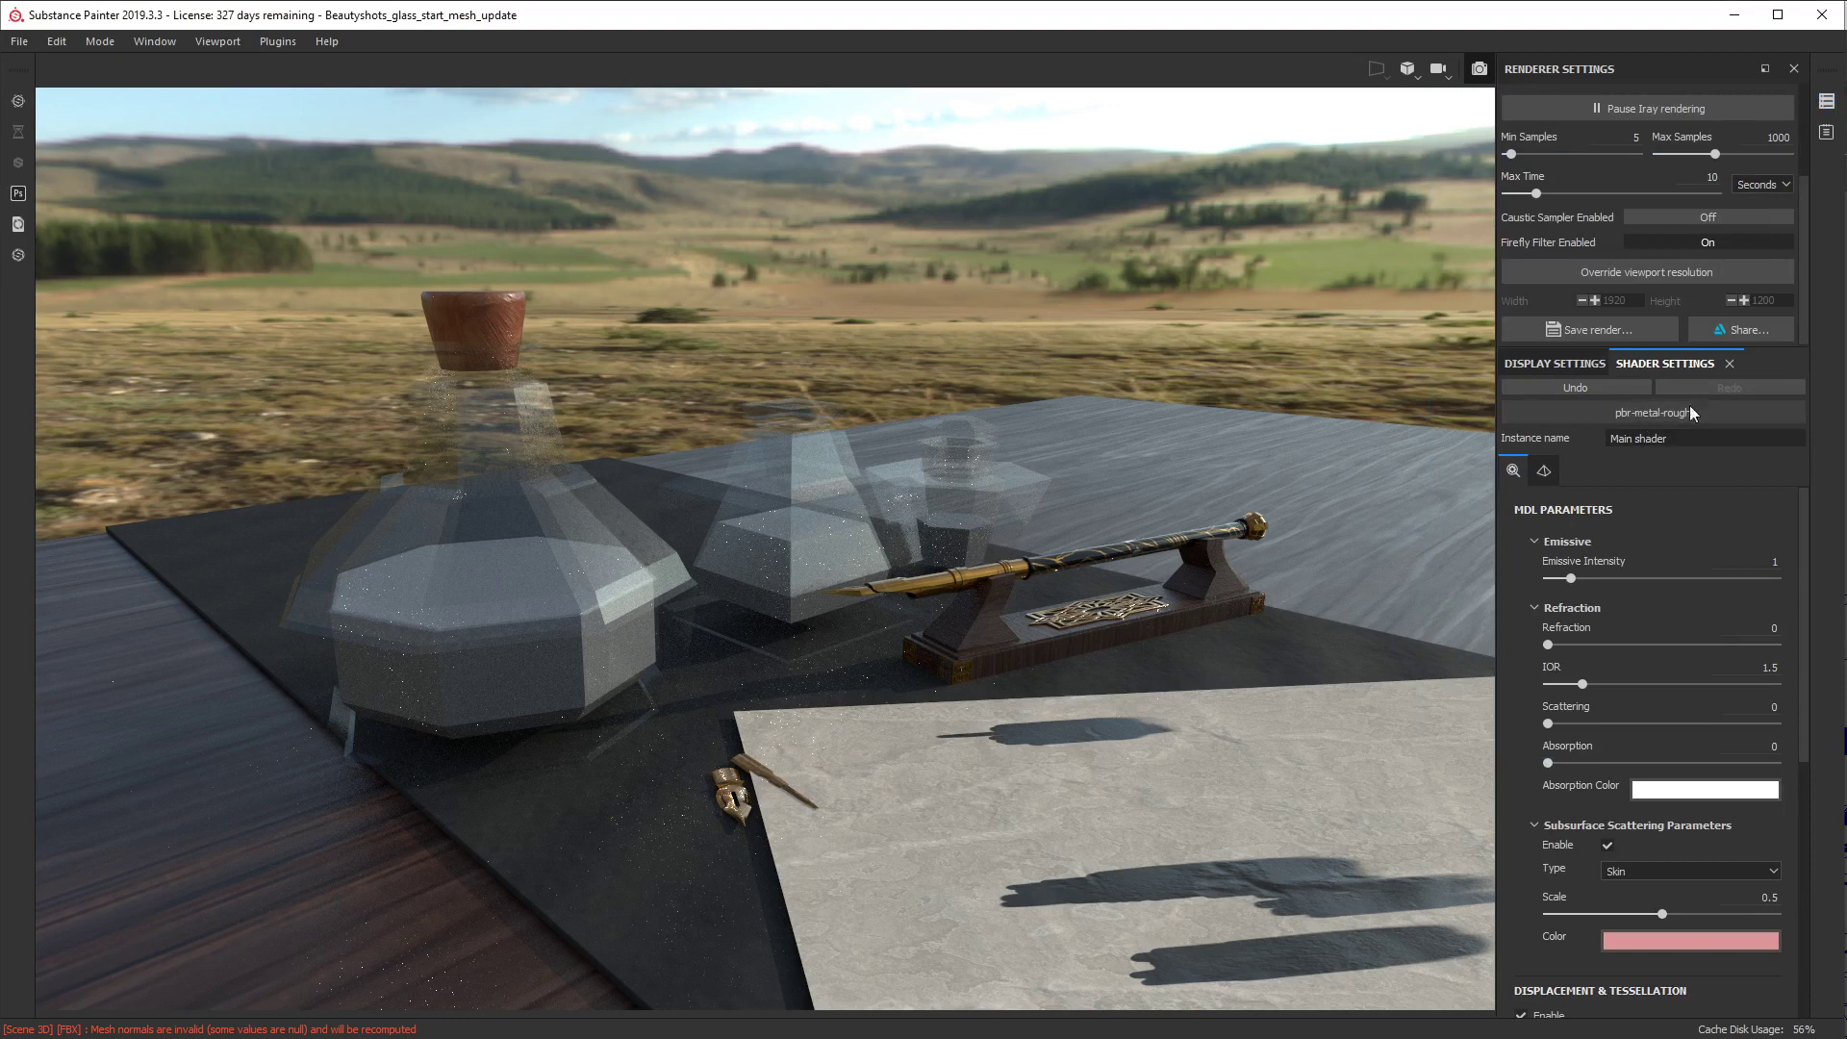
Step: Select the Glass texture set, set its shader's refraction to 1, and return to the painting view
{"action": "left_click", "coordinate": [1827, 101]}
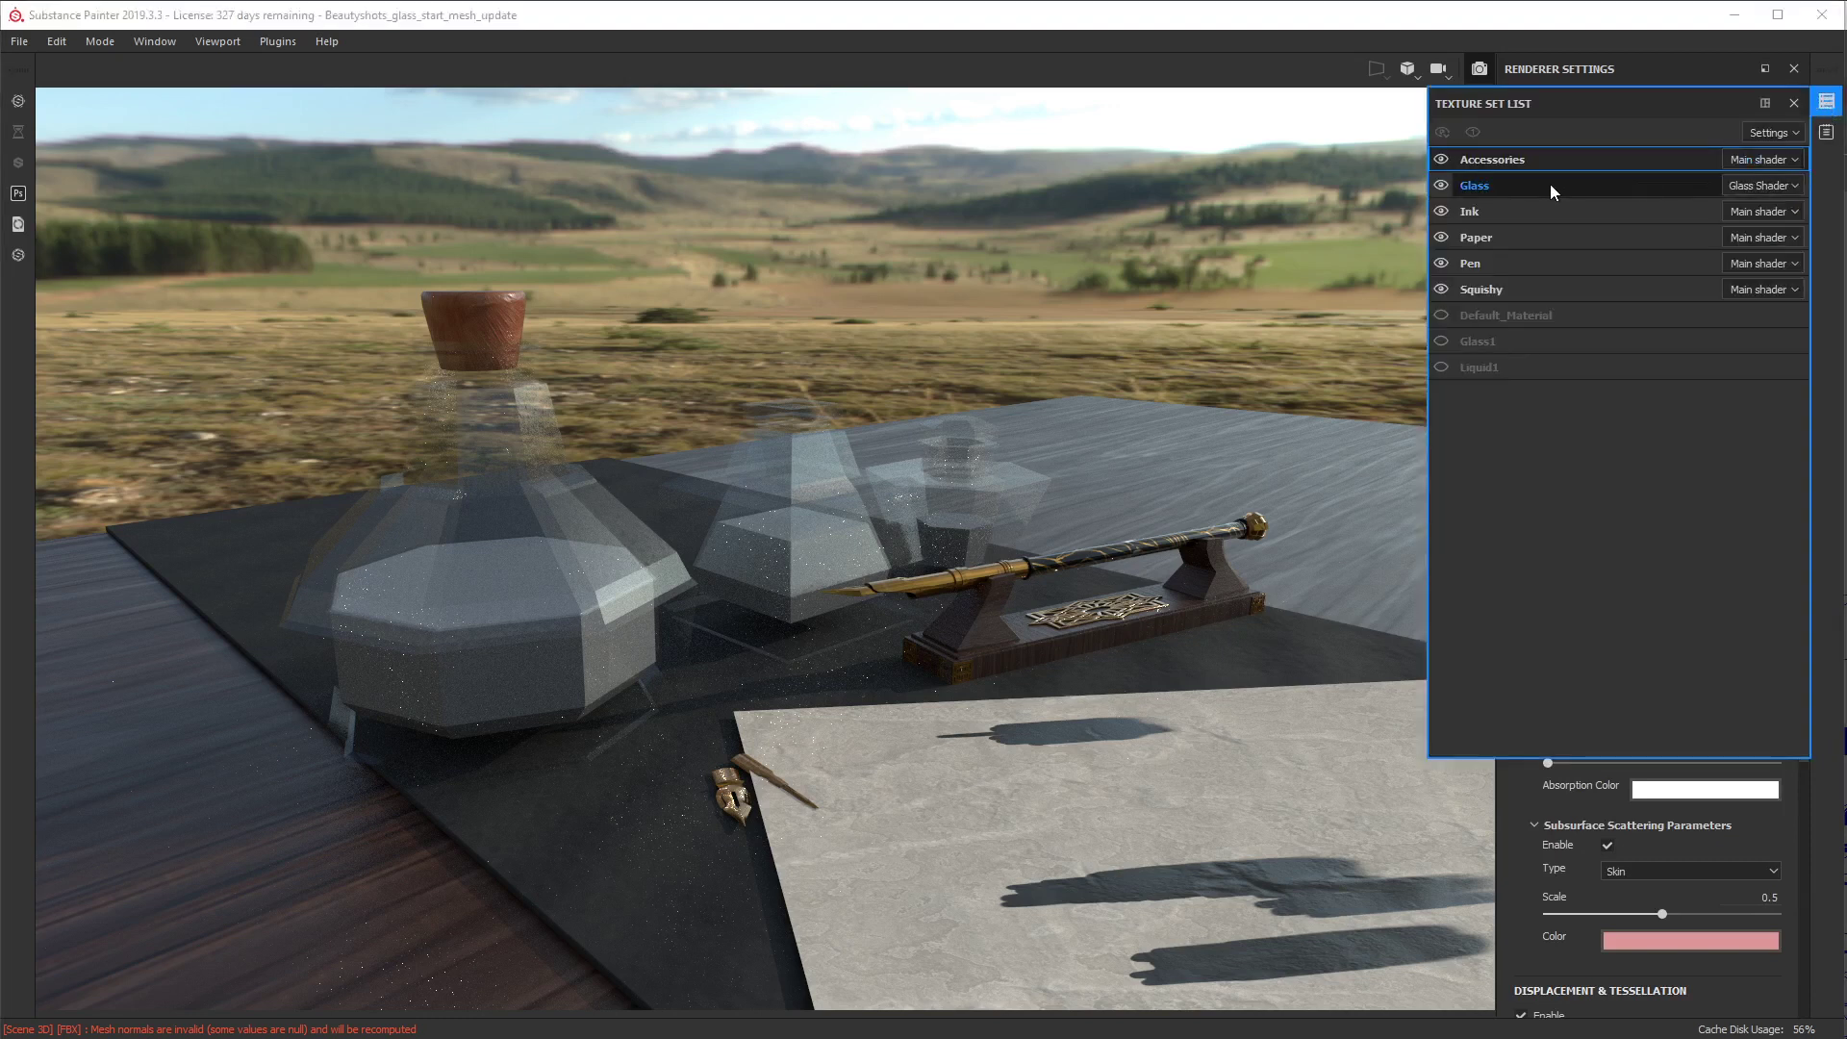
{"action": "left_click", "coordinate": [1550, 184]}
{"action": "left_click", "coordinate": [1795, 103]}
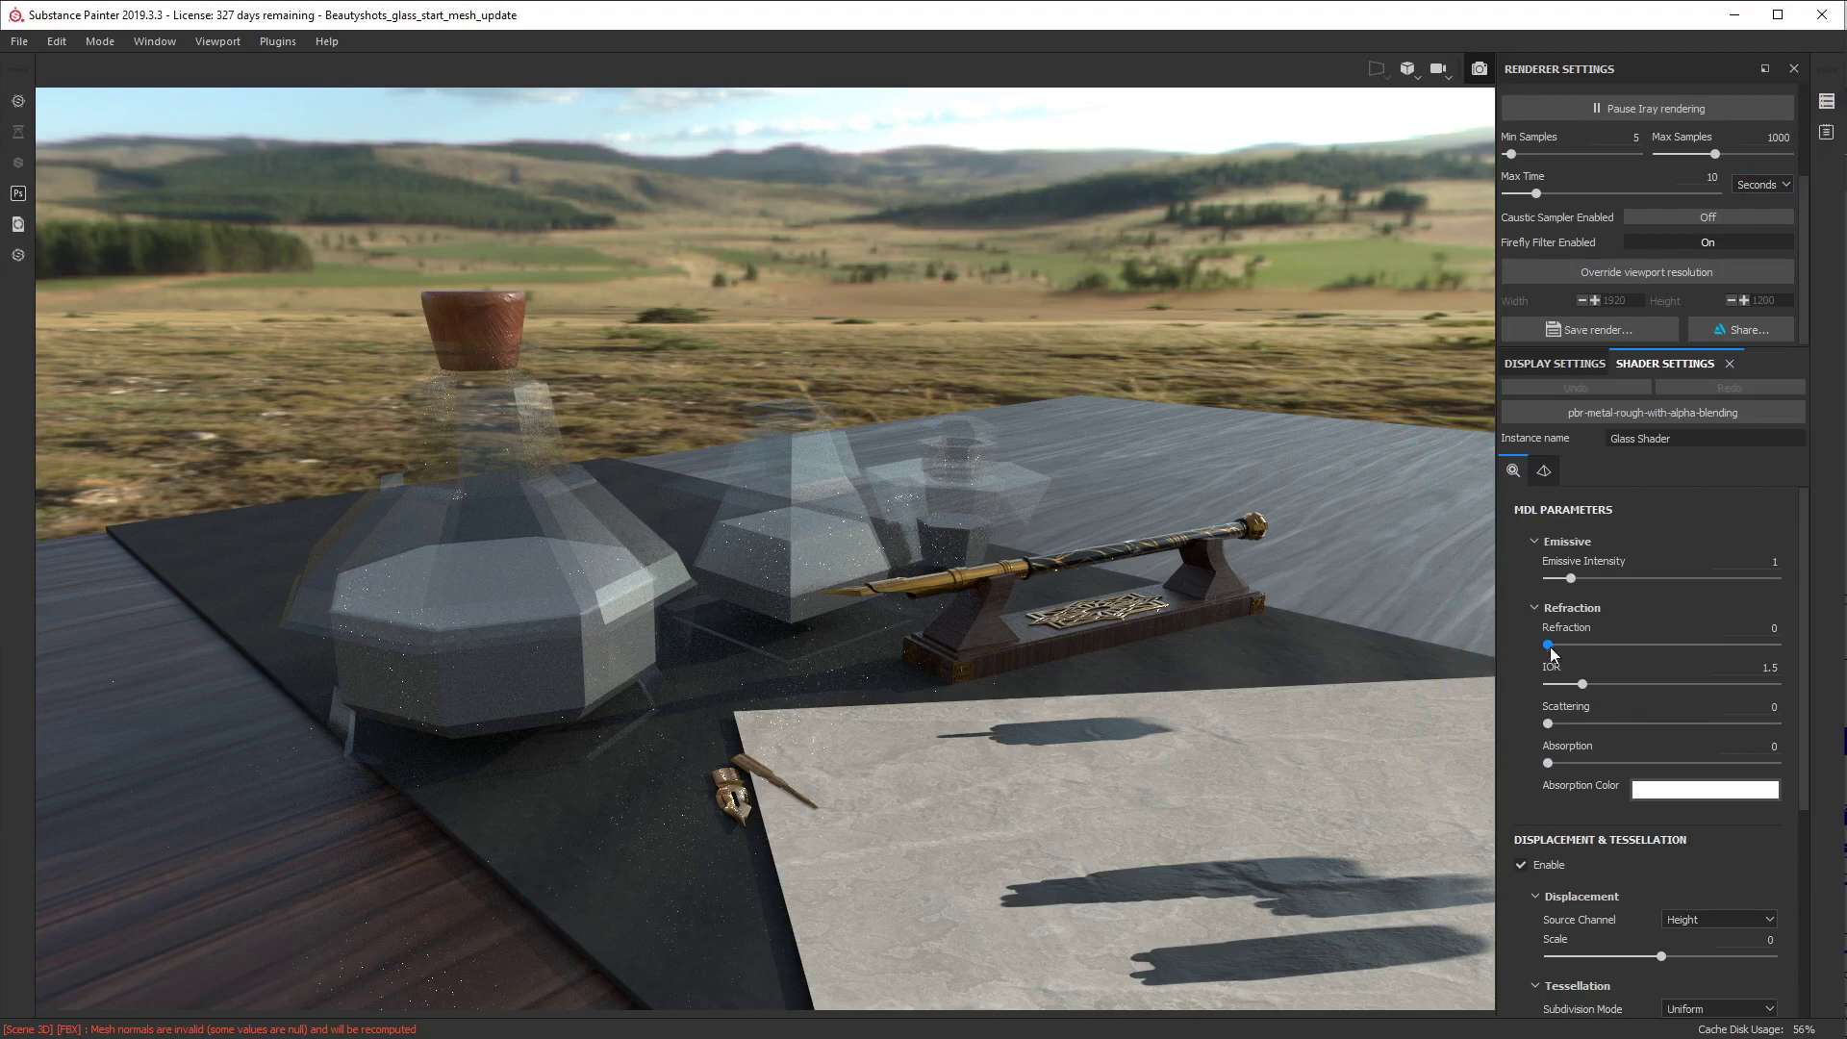
{"action": "left_click_drag", "start_coordinate": [1550, 647], "coordinate": [1798, 662]}
{"action": "left_click", "coordinate": [1479, 69]}
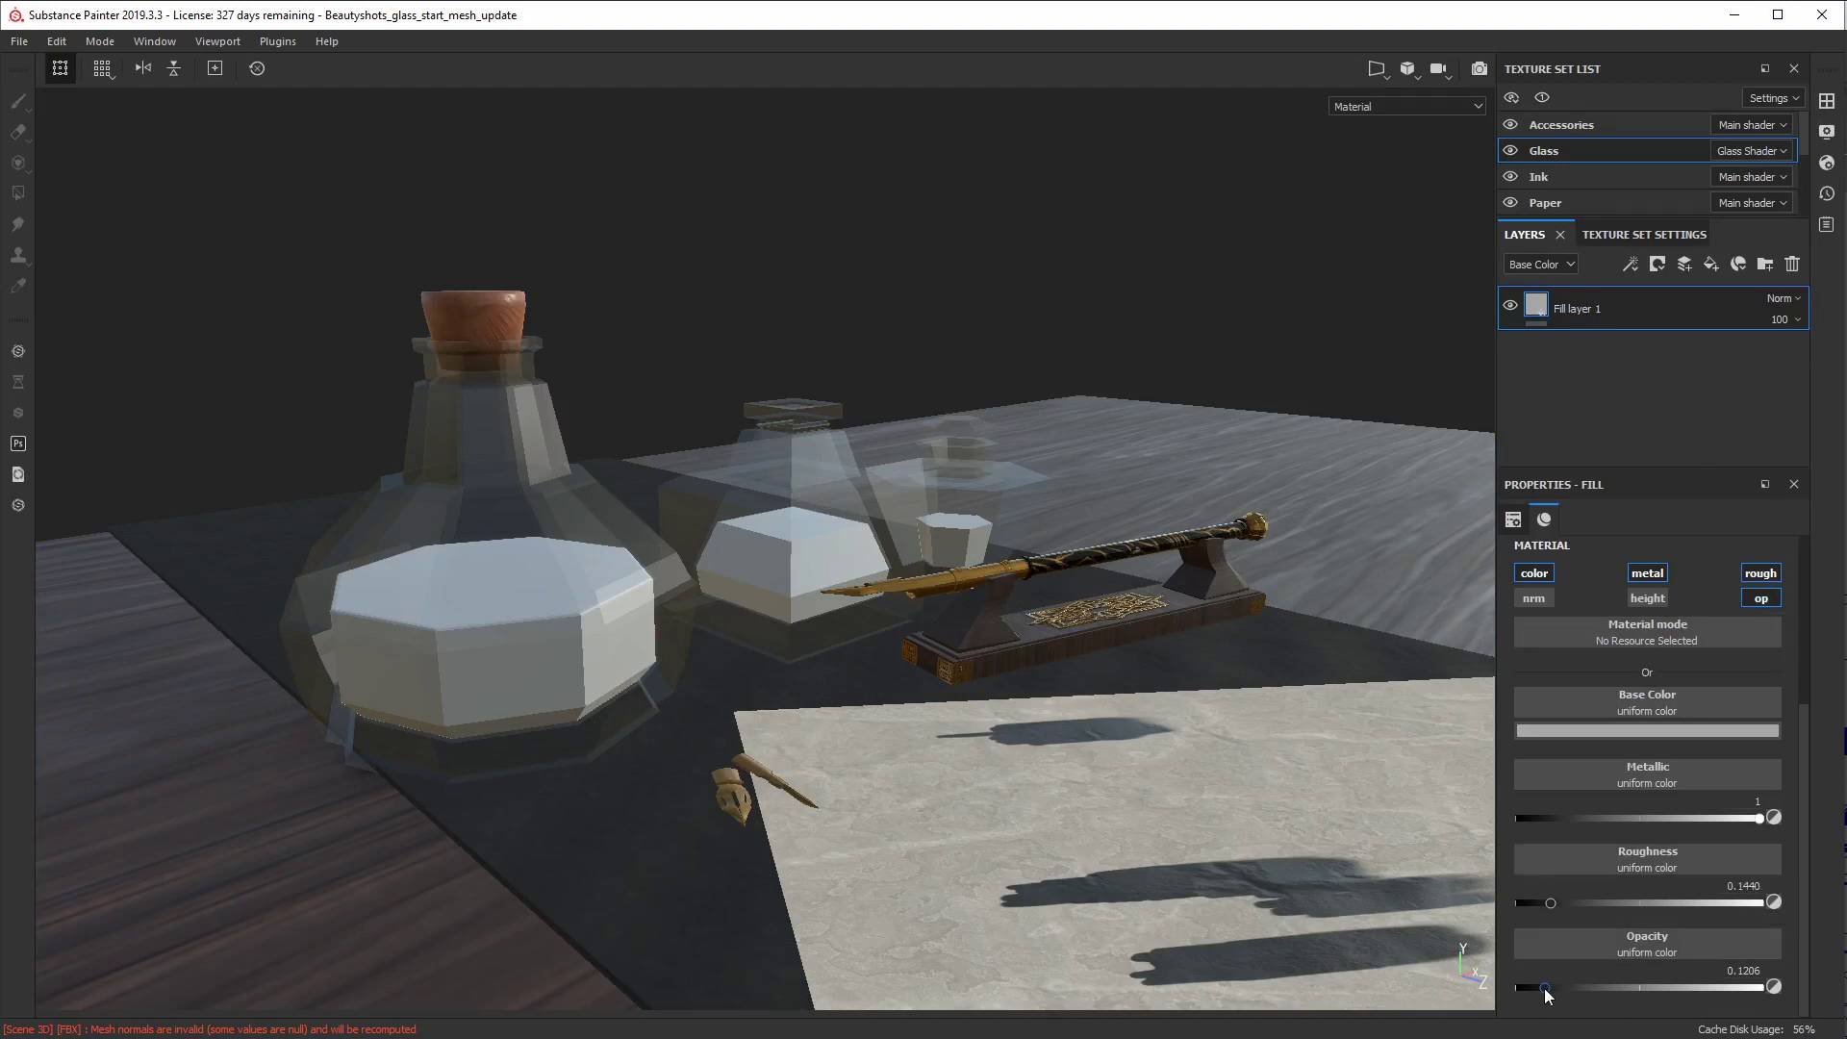
Step: Raise the glass fill layer's opacity to 1, preview it in Iray, and return to the painting view
{"action": "left_click_drag", "start_coordinate": [1546, 990], "coordinate": [1776, 990]}
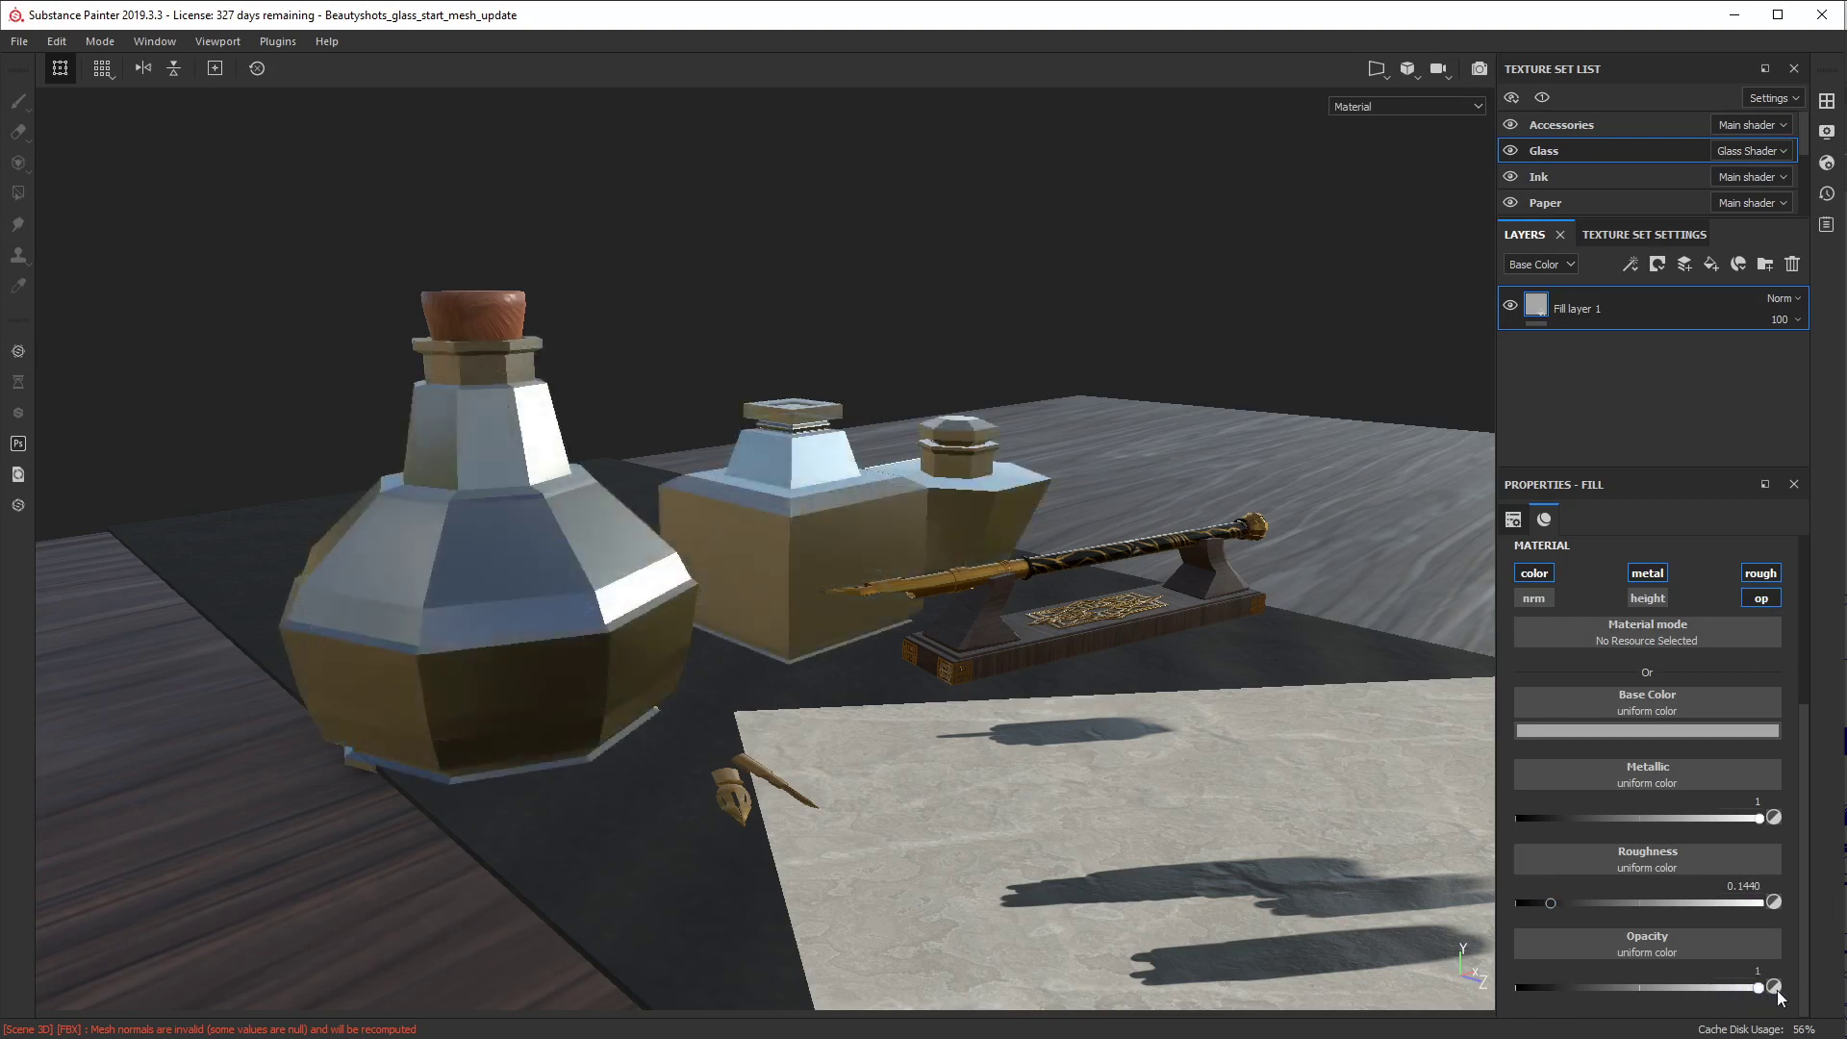
{"action": "left_click", "coordinate": [1480, 69]}
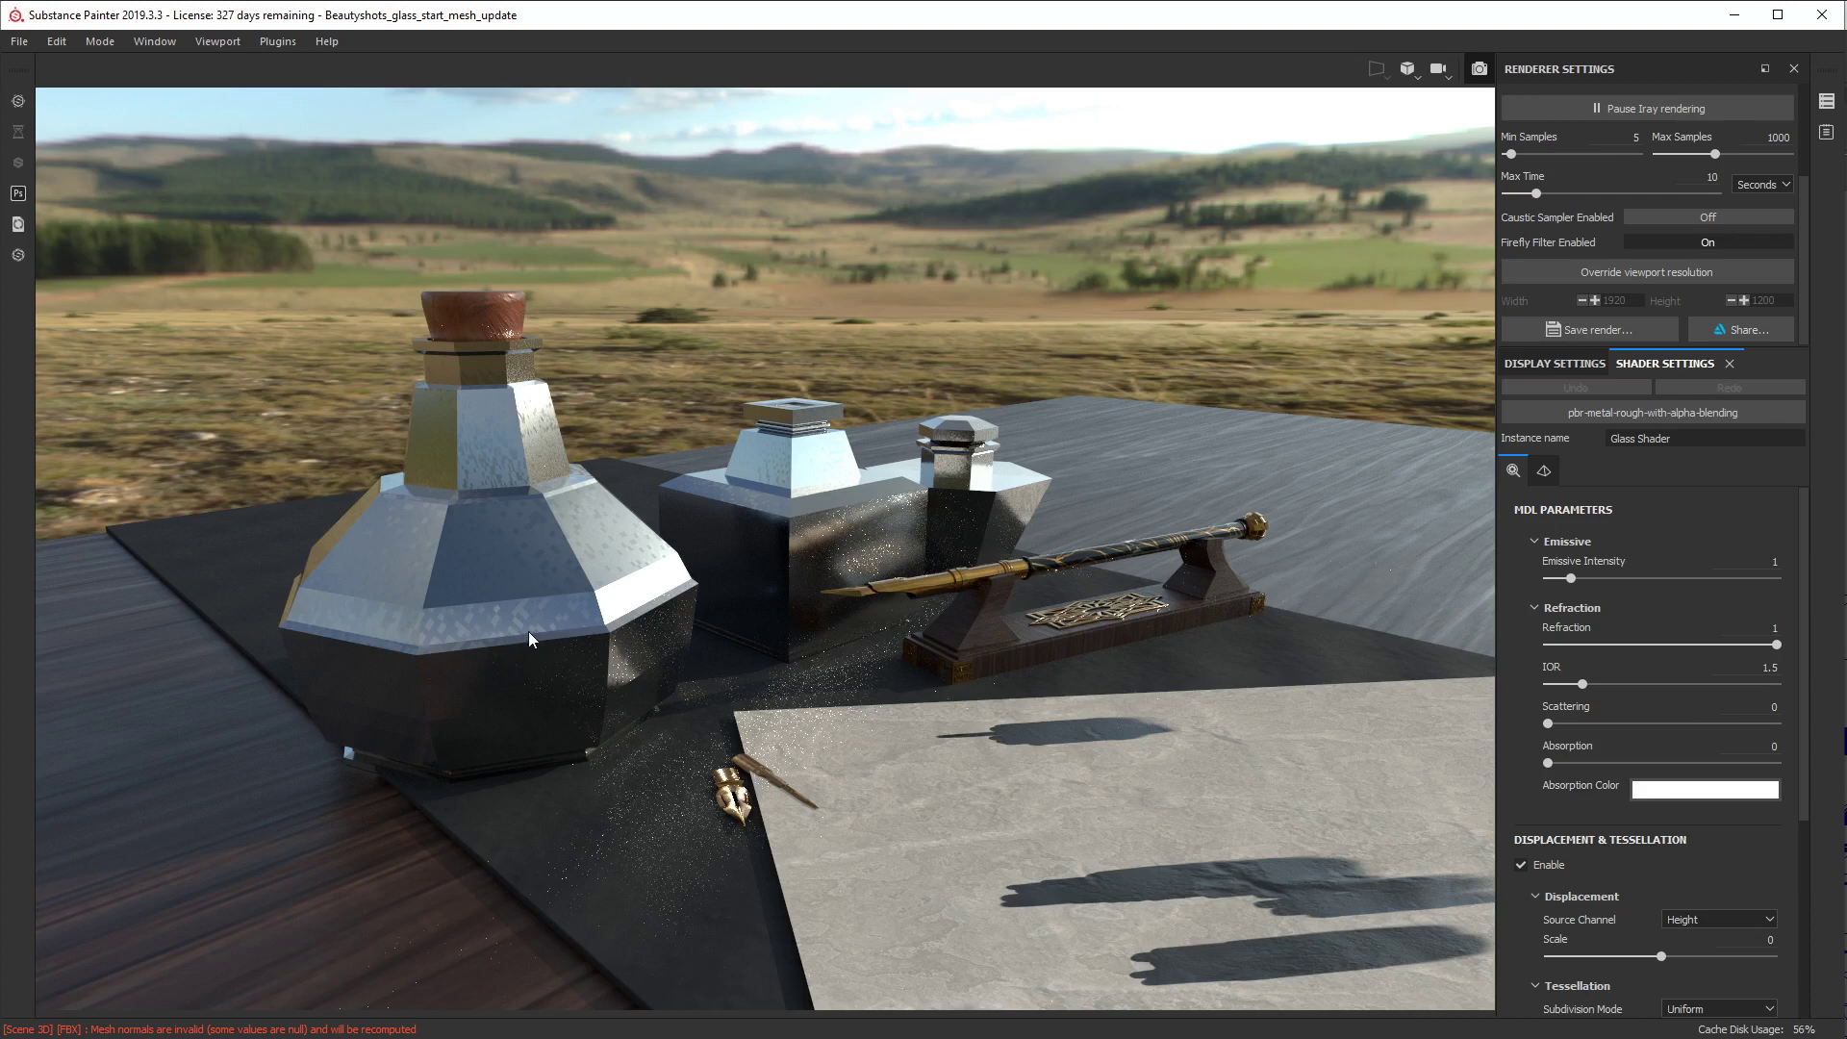
{"action": "left_click", "coordinate": [1480, 71]}
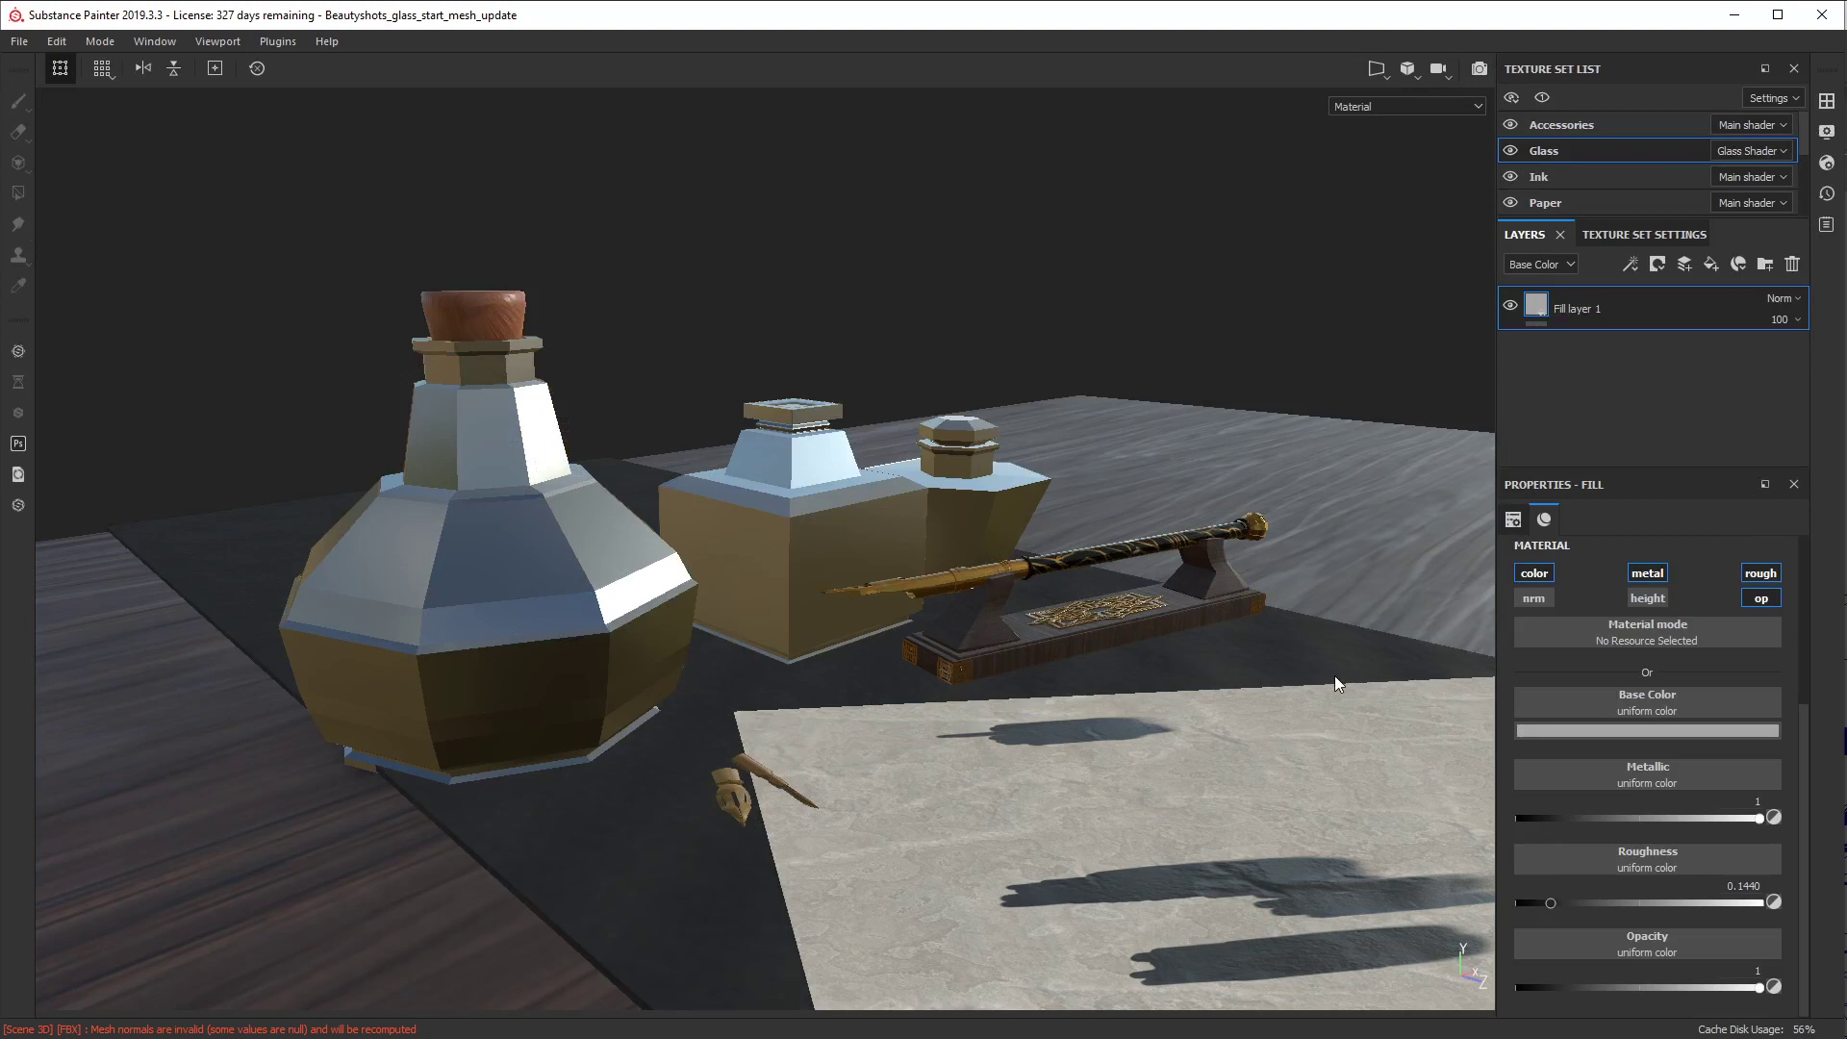
Step: Disable the opacity channel on the glass fill layer and check the Iray render with refraction kept at 1
{"action": "left_click", "coordinate": [1762, 599]}
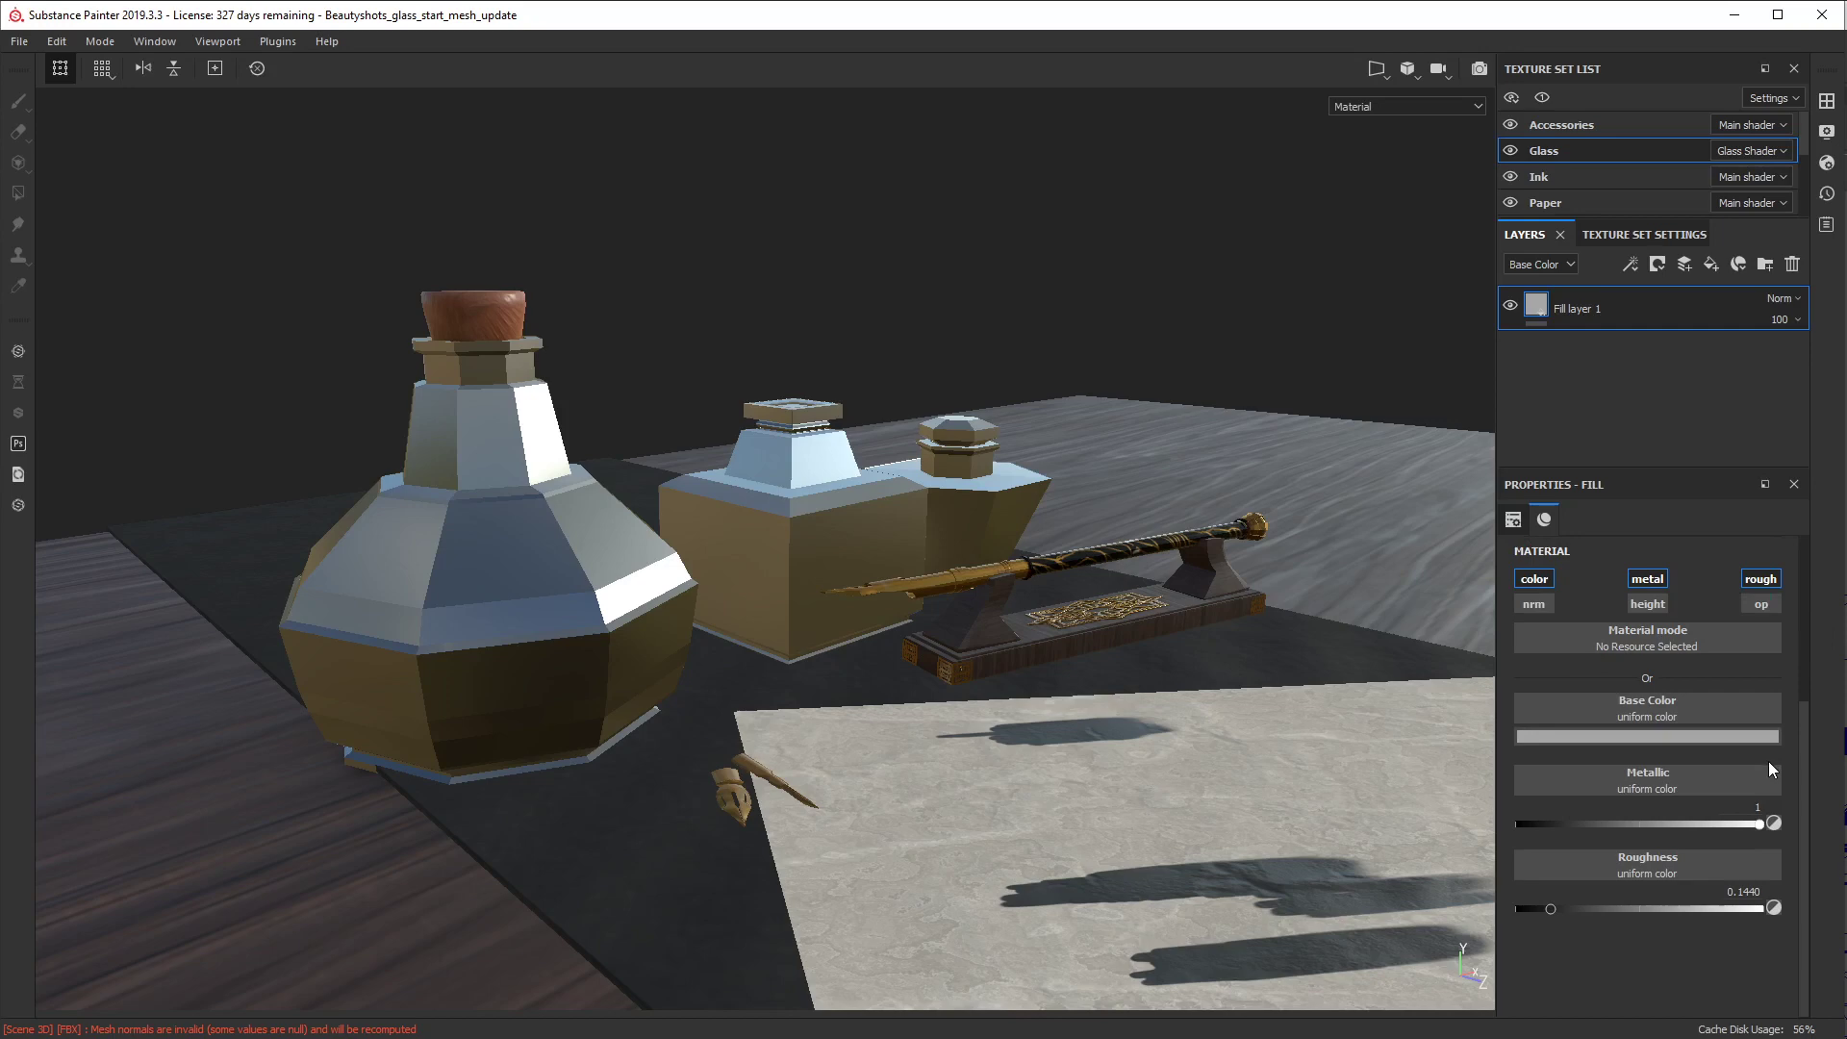
{"action": "left_click", "coordinate": [1480, 68]}
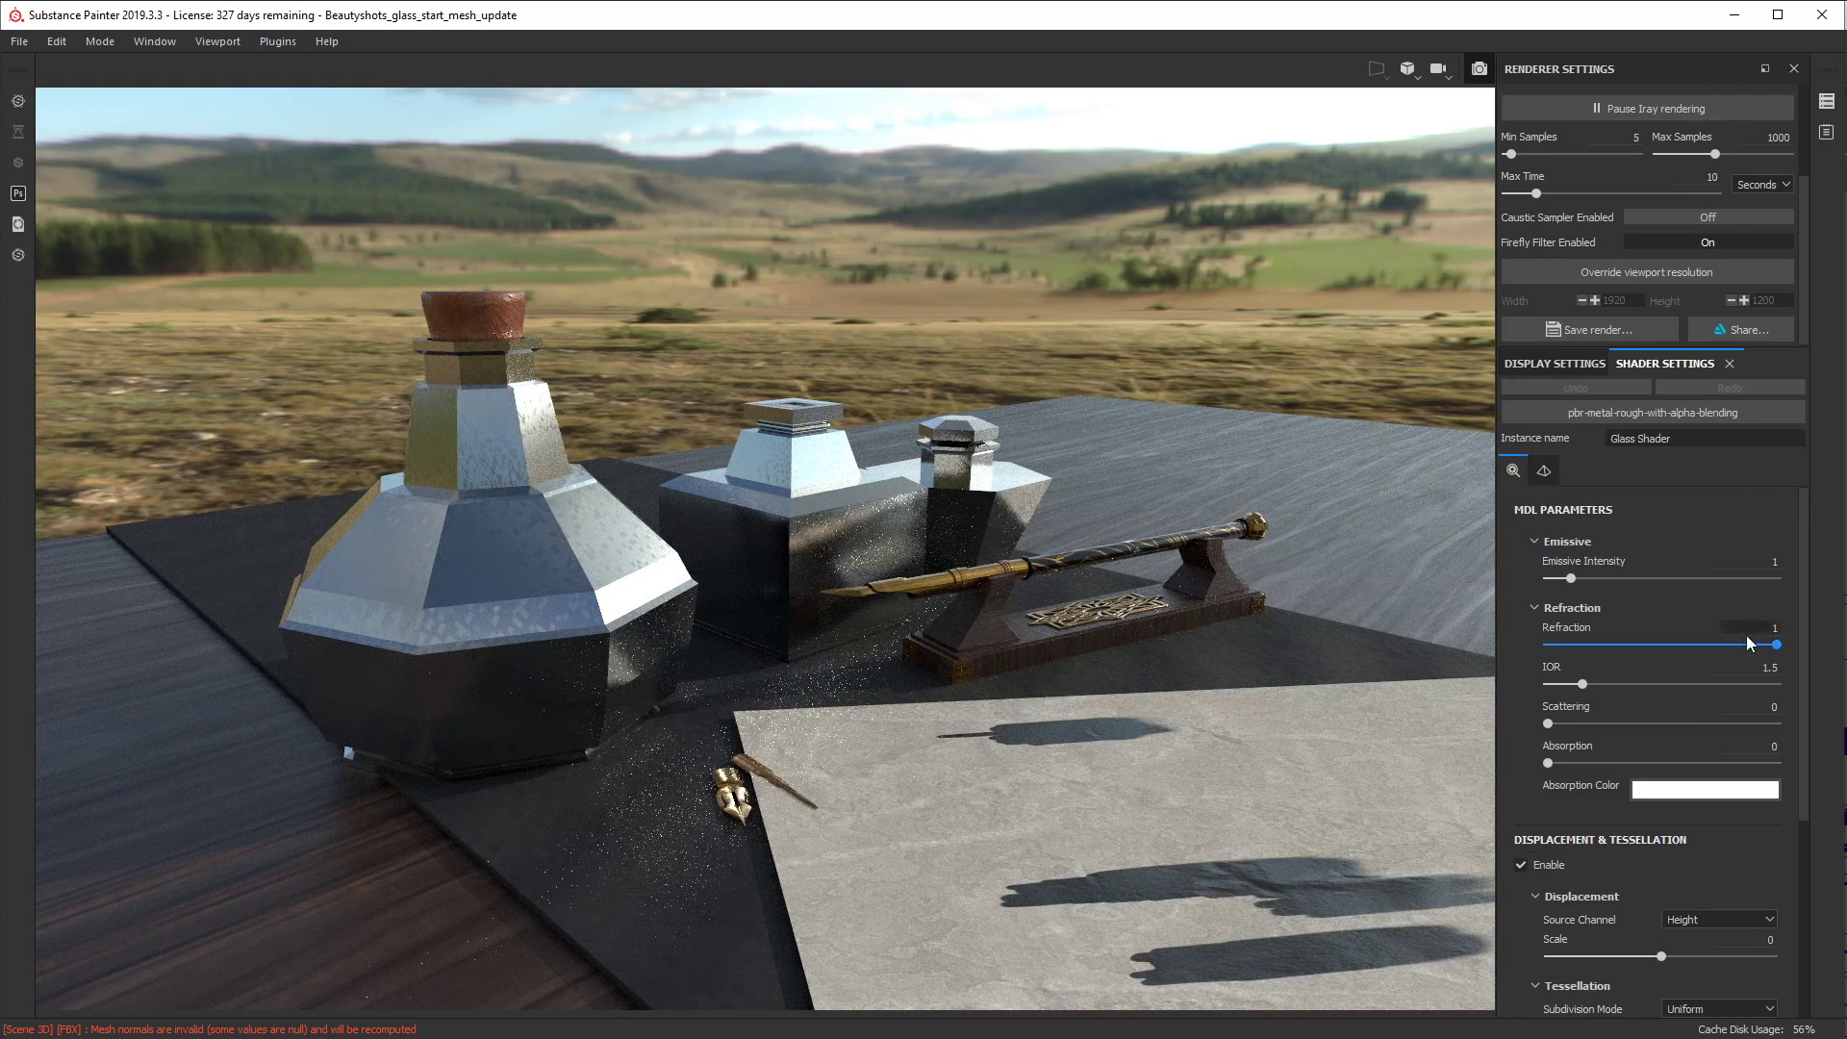
{"action": "mouse_move", "coordinate": [1774, 644]}
{"action": "left_mouse_down"}
{"action": "mouse_move", "coordinate": [1667, 645]}
{"action": "mouse_move", "coordinate": [1778, 645]}
{"action": "left_mouse_up"}
{"action": "left_click", "coordinate": [1478, 69]}
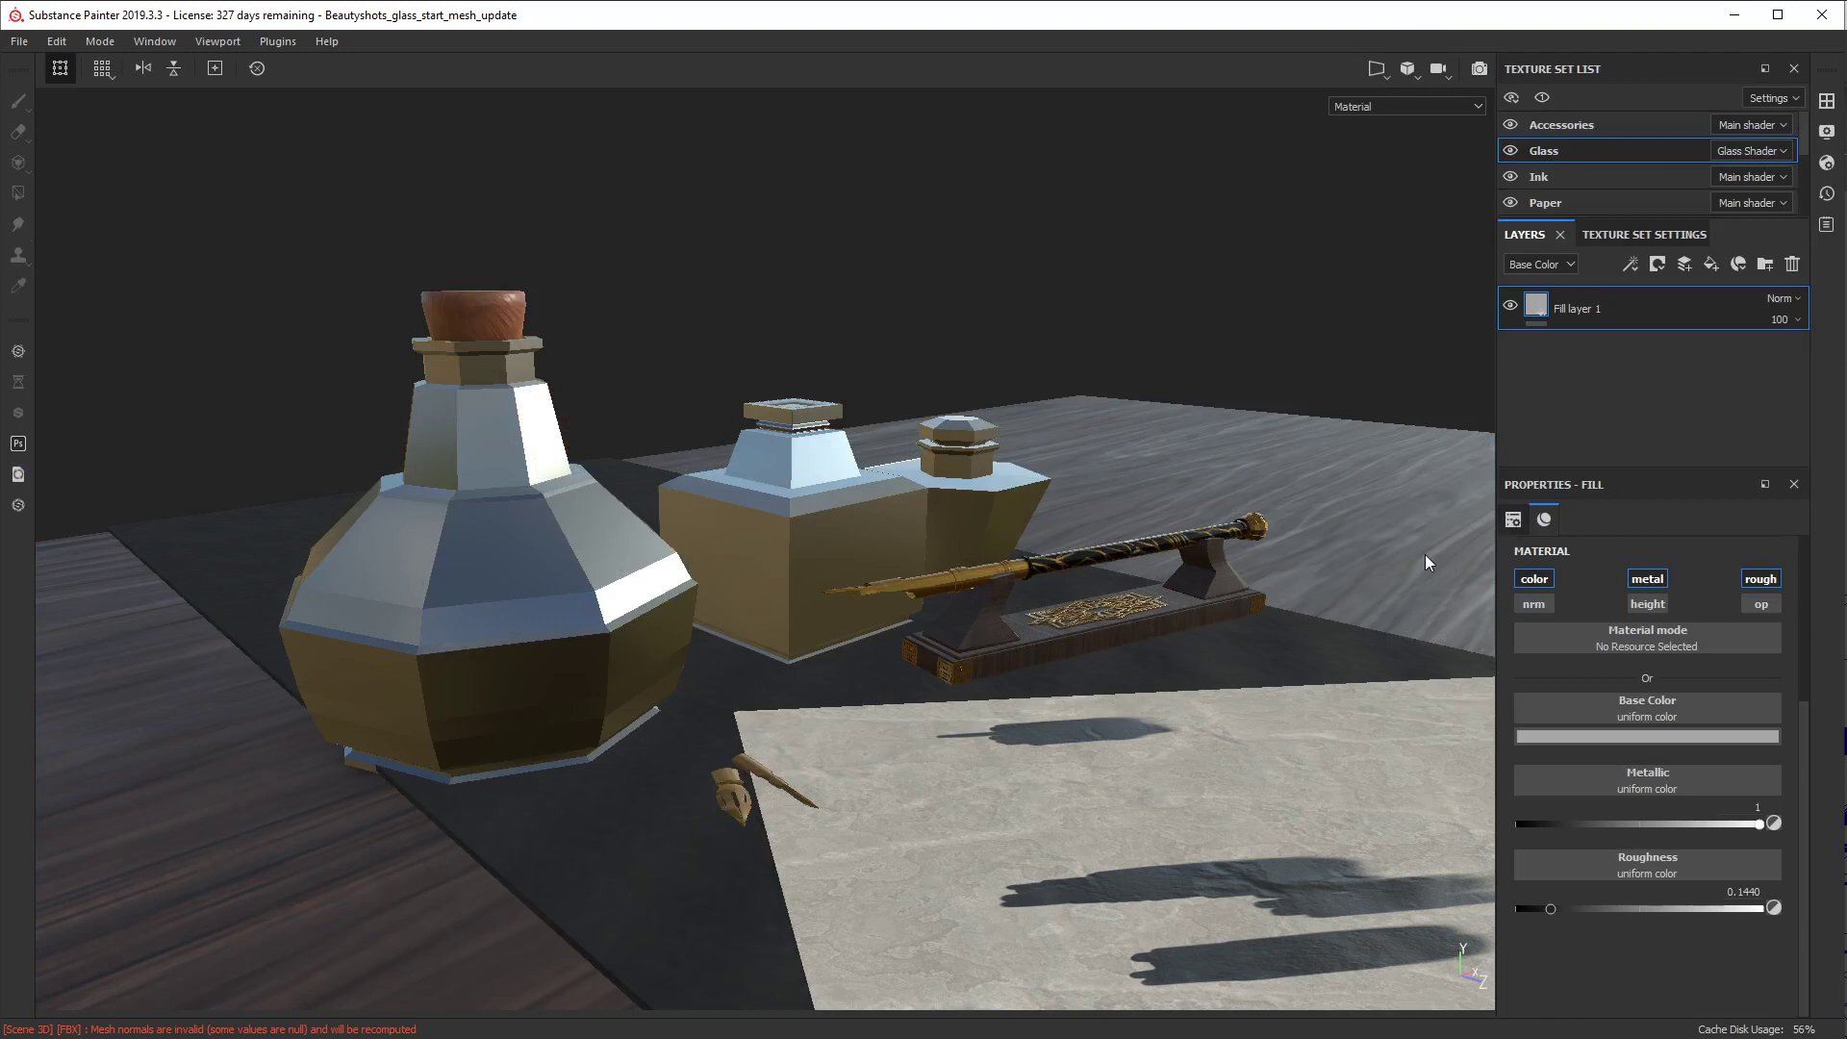
Step: Set the base color of the glass fill layer to pure white
{"action": "left_click", "coordinate": [1630, 717]}
{"action": "left_click", "coordinate": [1584, 733]}
{"action": "left_click_drag", "start_coordinate": [1597, 784], "coordinate": [1574, 766]}
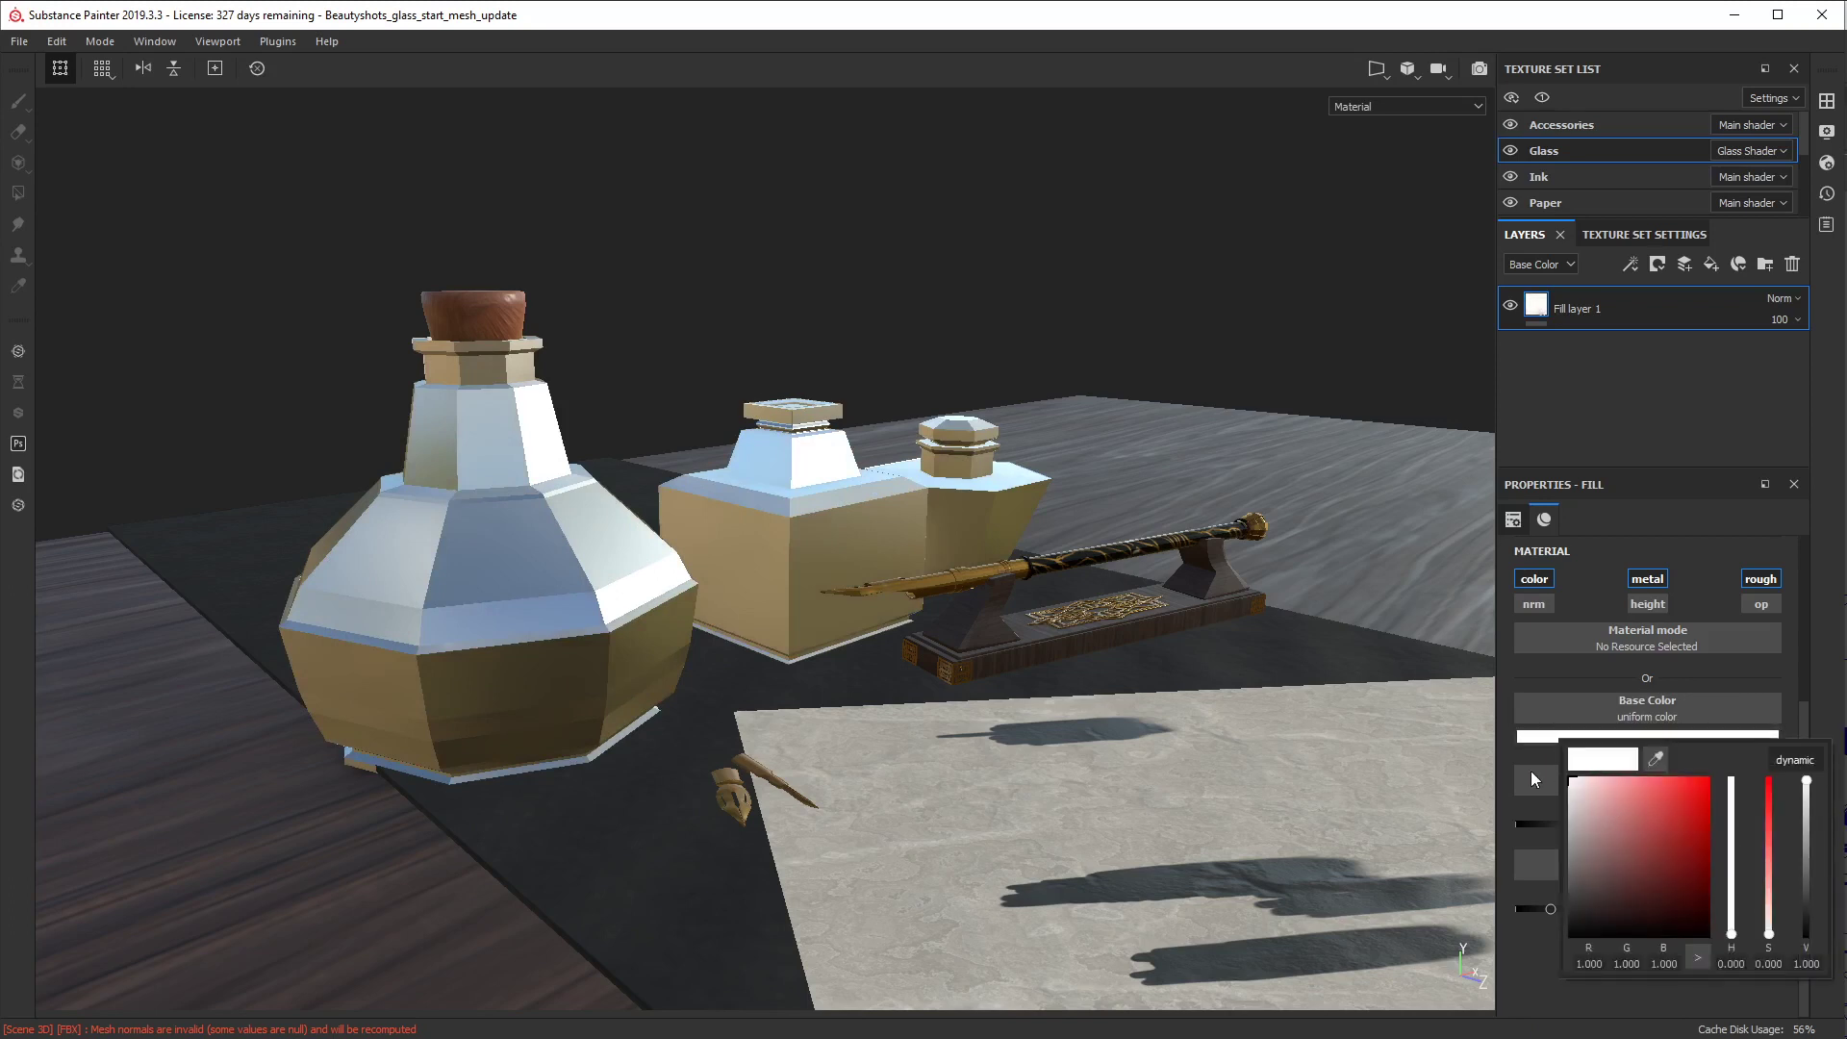
{"action": "left_click", "coordinate": [1530, 760]}
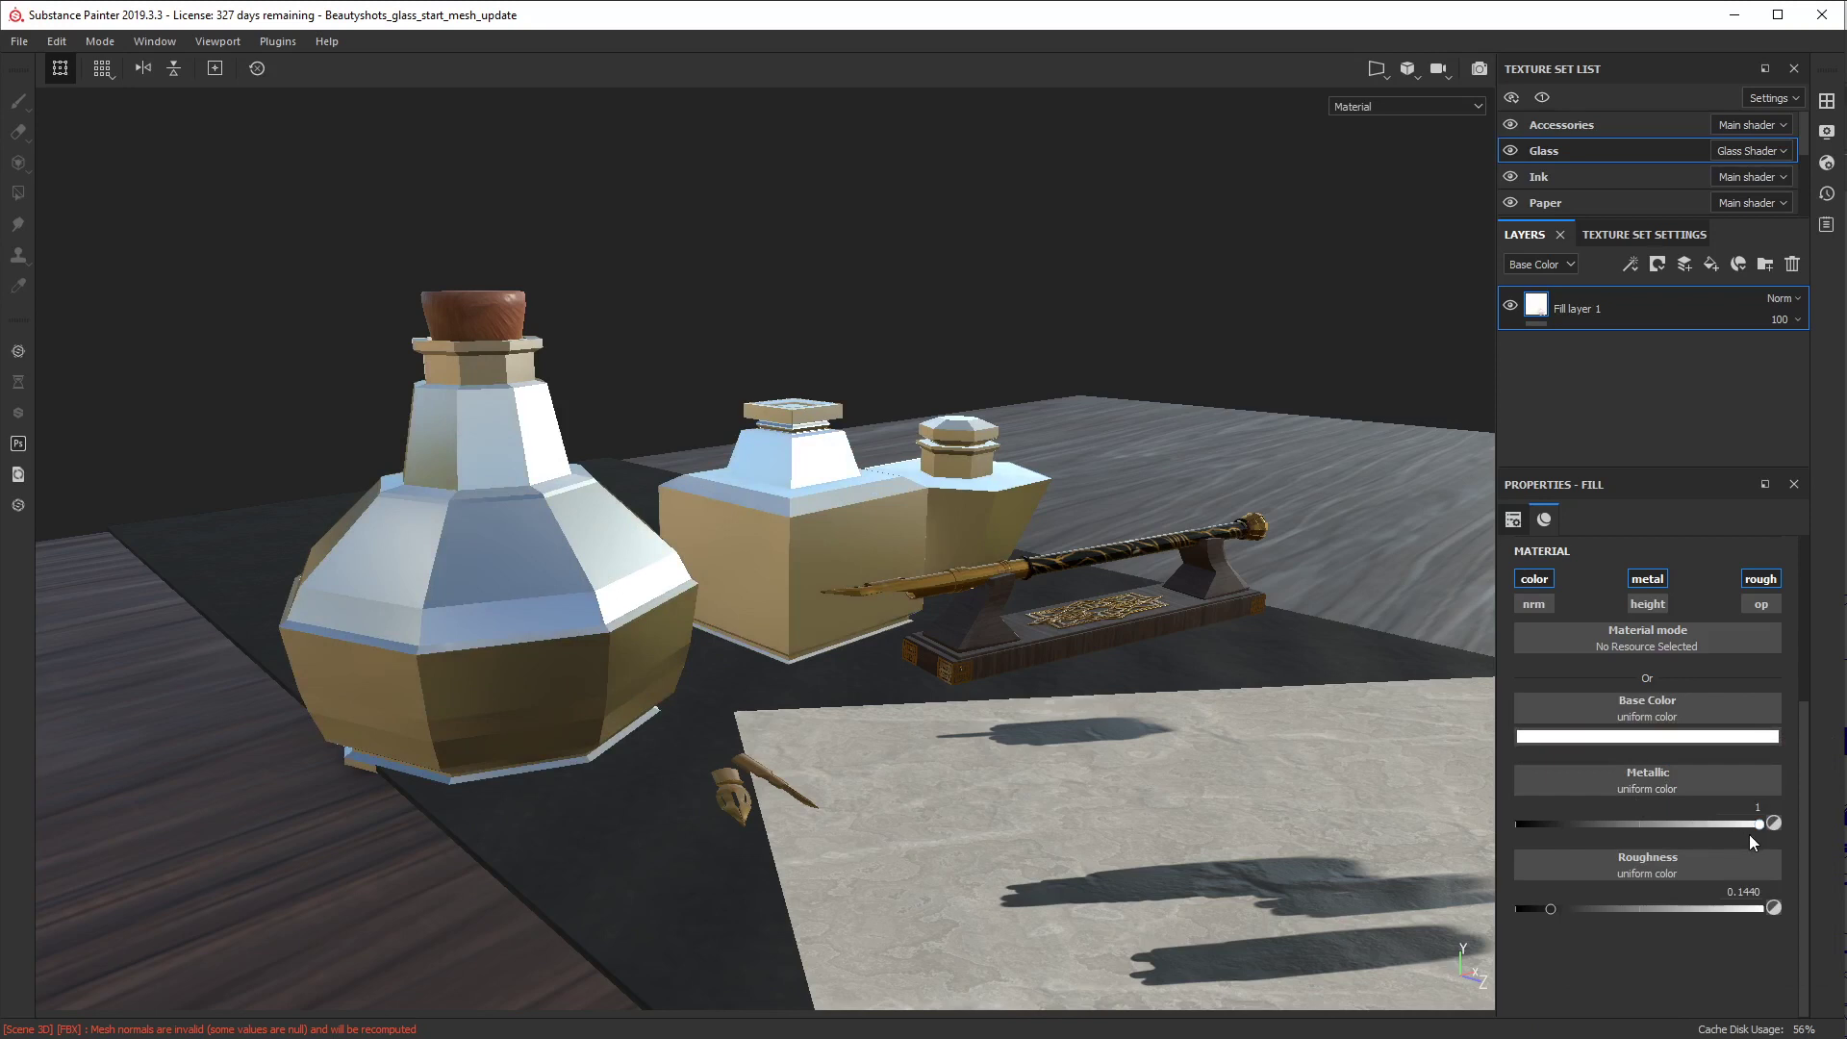
Step: Lower the glass fill layer's metallic to about 0.12 and roughness to about 0.05, and render it in Iray
{"action": "mouse_move", "coordinate": [1756, 823]}
{"action": "left_mouse_down"}
{"action": "mouse_move", "coordinate": [1523, 828]}
{"action": "mouse_move", "coordinate": [1549, 829]}
{"action": "left_mouse_up"}
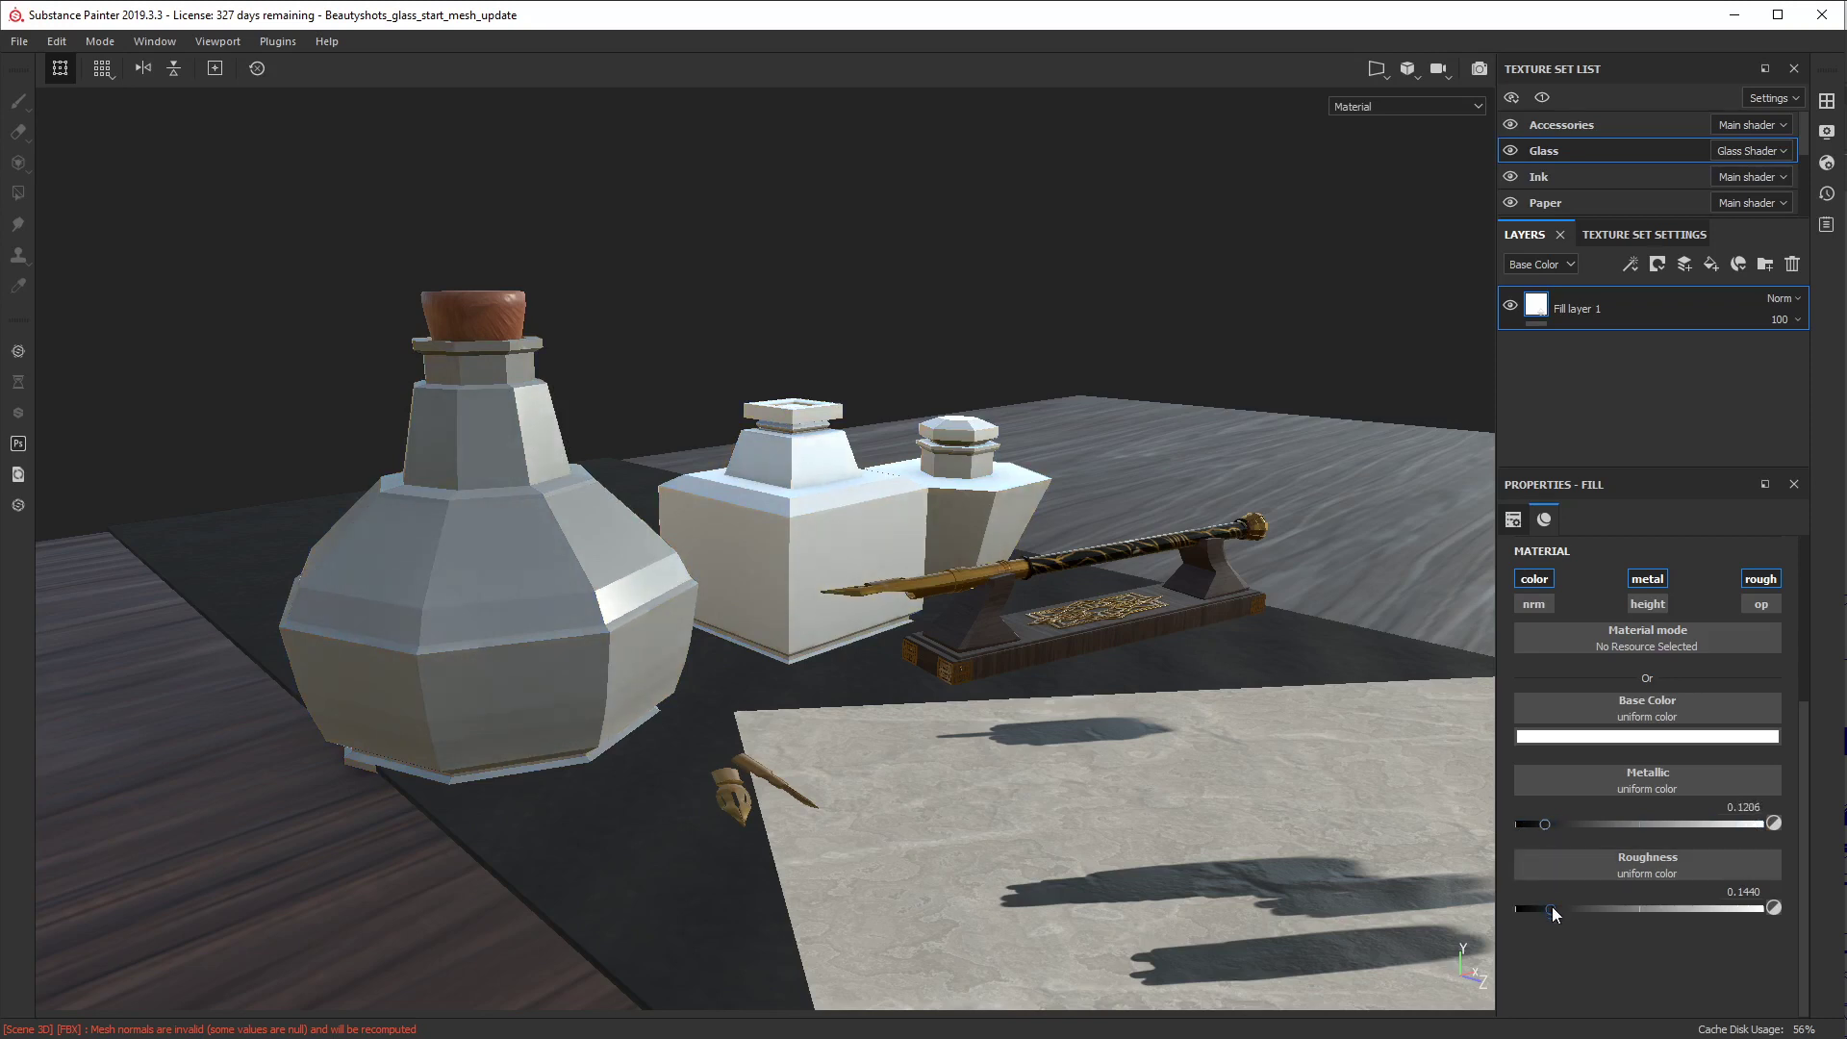
{"action": "left_click_drag", "start_coordinate": [1550, 909], "coordinate": [1531, 908]}
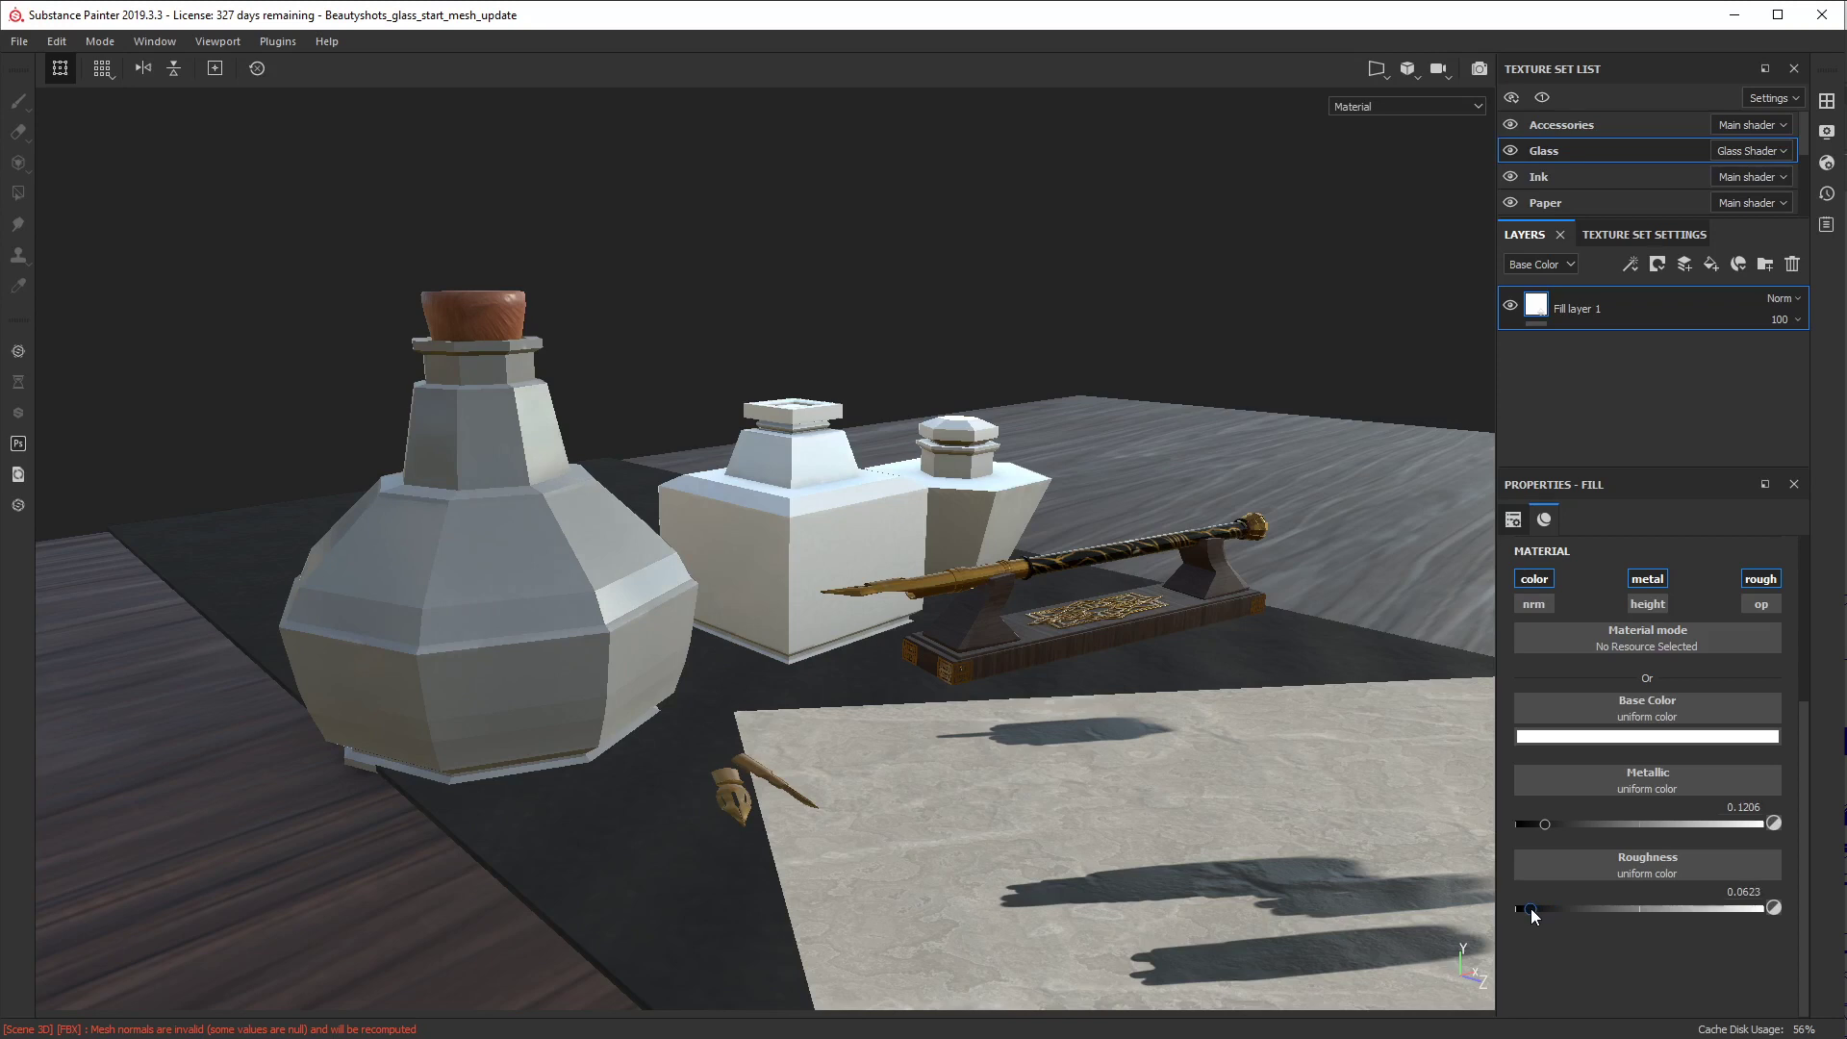
{"action": "left_click_drag", "start_coordinate": [1532, 909], "coordinate": [1528, 909]}
{"action": "key", "text": "F10"}
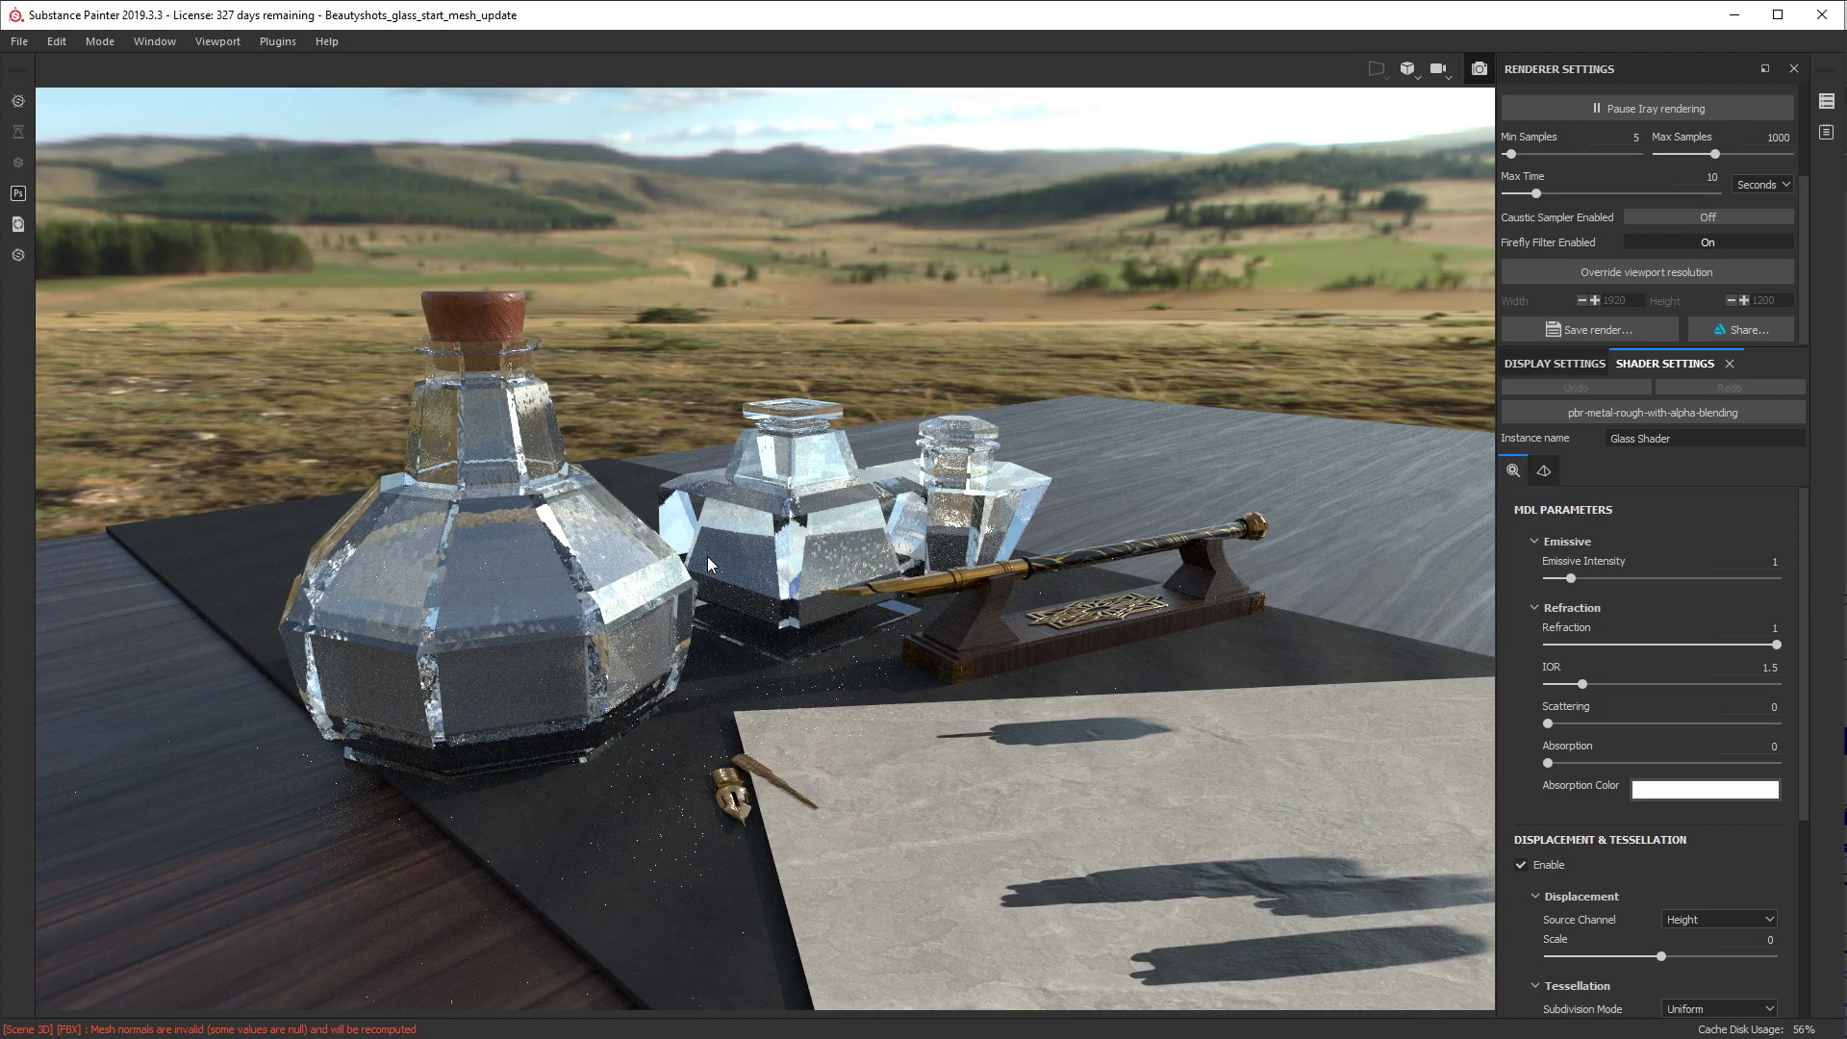
Step: Return to the painting view and set the glass fill layer's base color to black
{"action": "left_click", "coordinate": [1480, 72]}
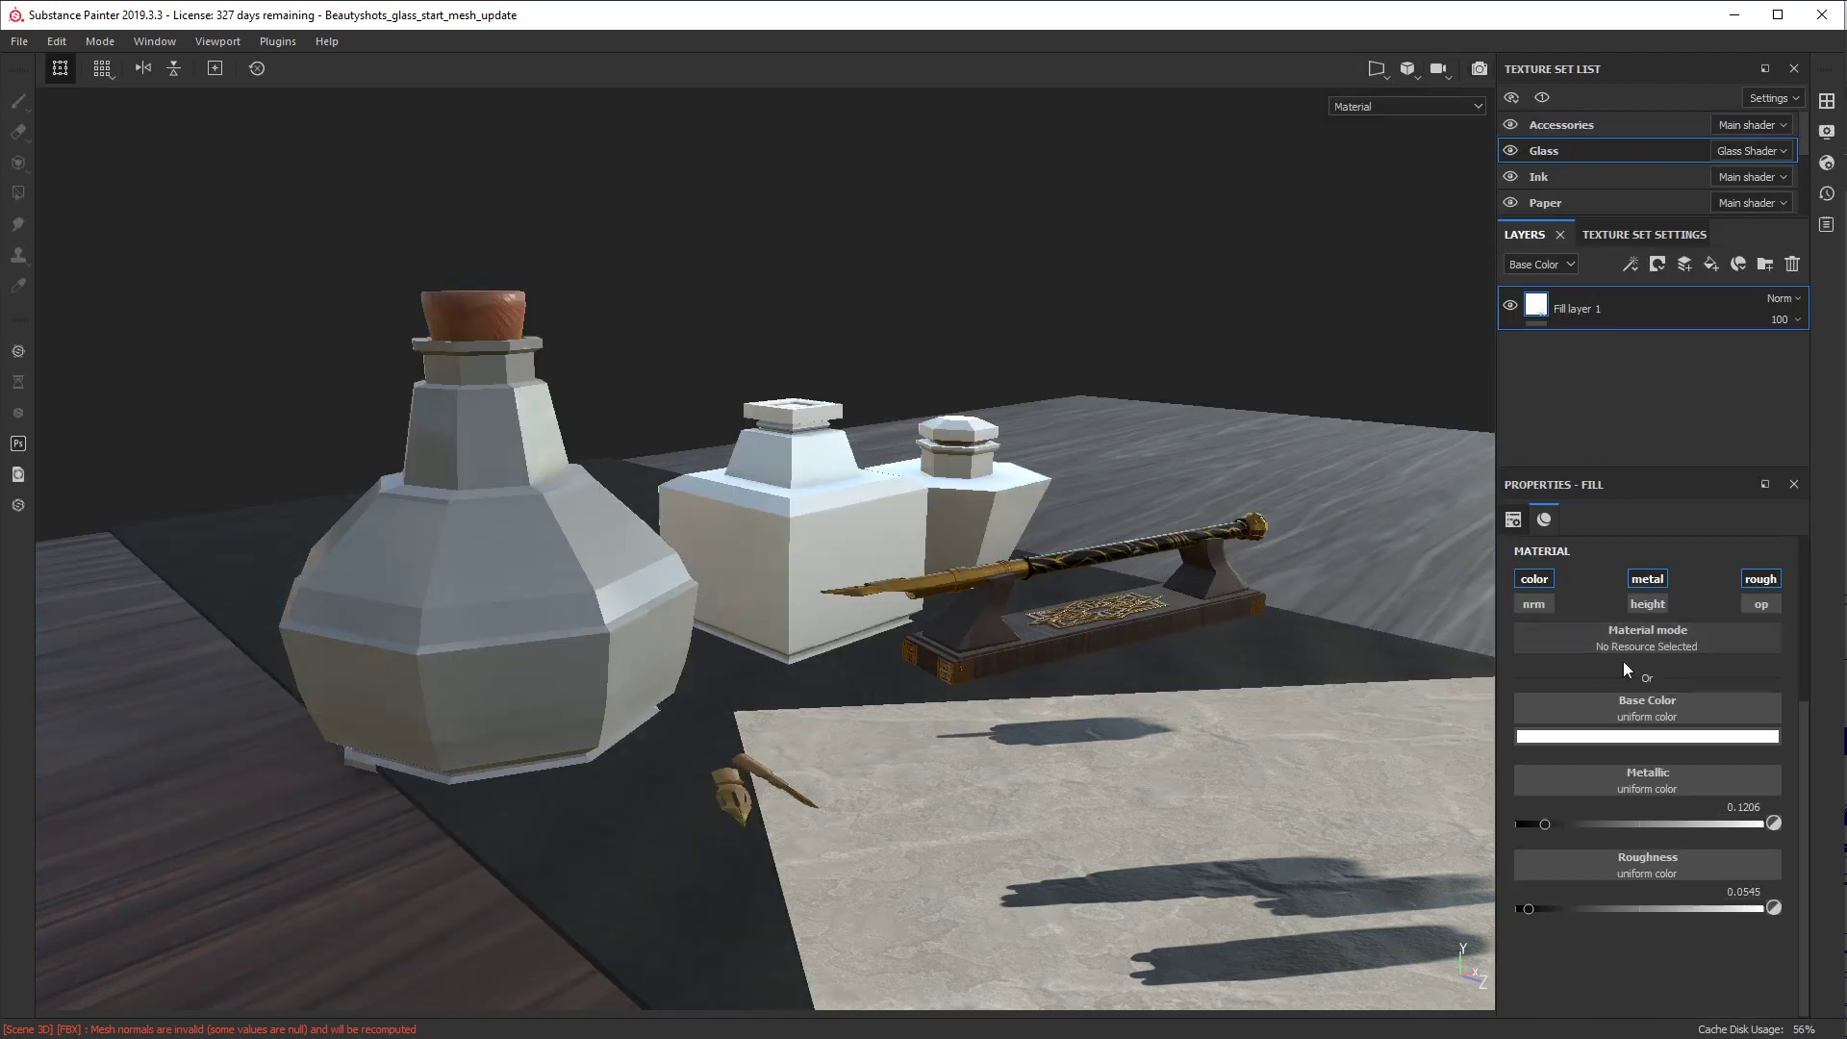
{"action": "left_click", "coordinate": [1615, 739]}
{"action": "left_click", "coordinate": [1621, 856]}
{"action": "left_click_drag", "start_coordinate": [1616, 877], "coordinate": [1592, 938]}
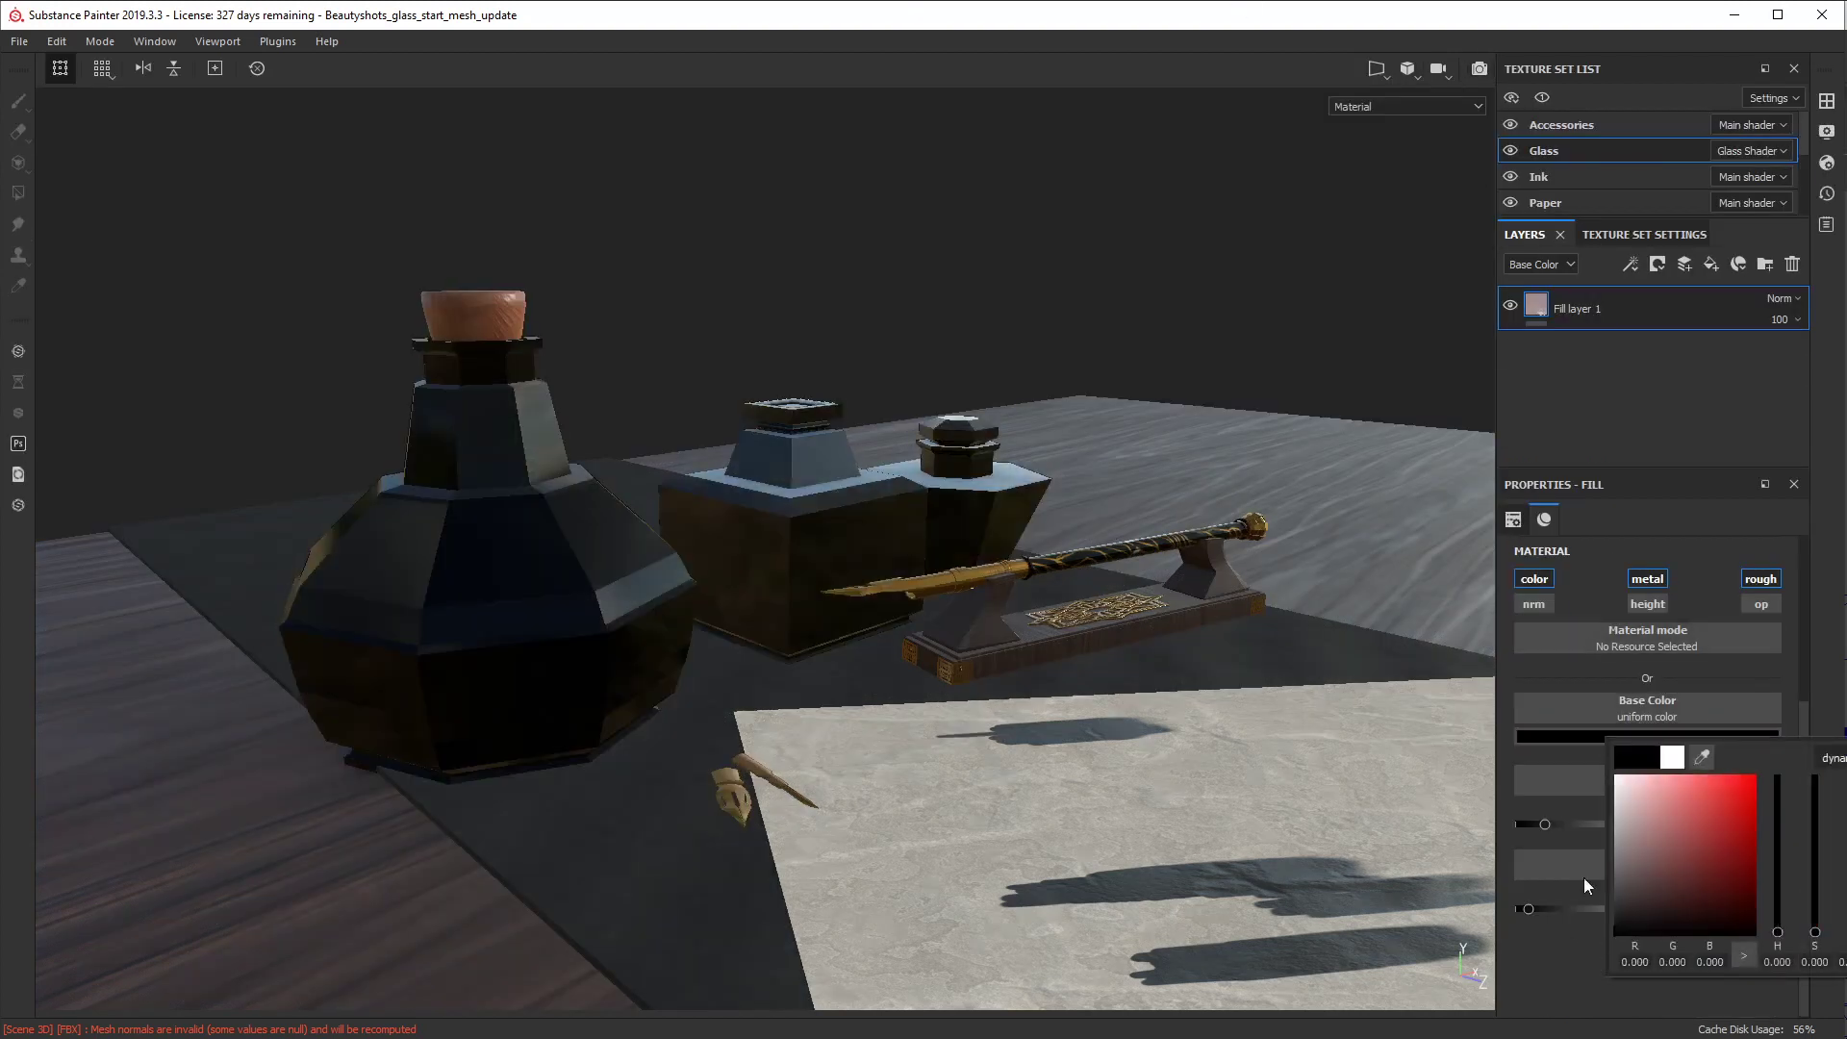
Step: Preview the black glass in Iray, set the glass fill layer's base color to light red (1.000, 0.205, 0.205), and render it again
{"action": "left_click", "coordinate": [1480, 70]}
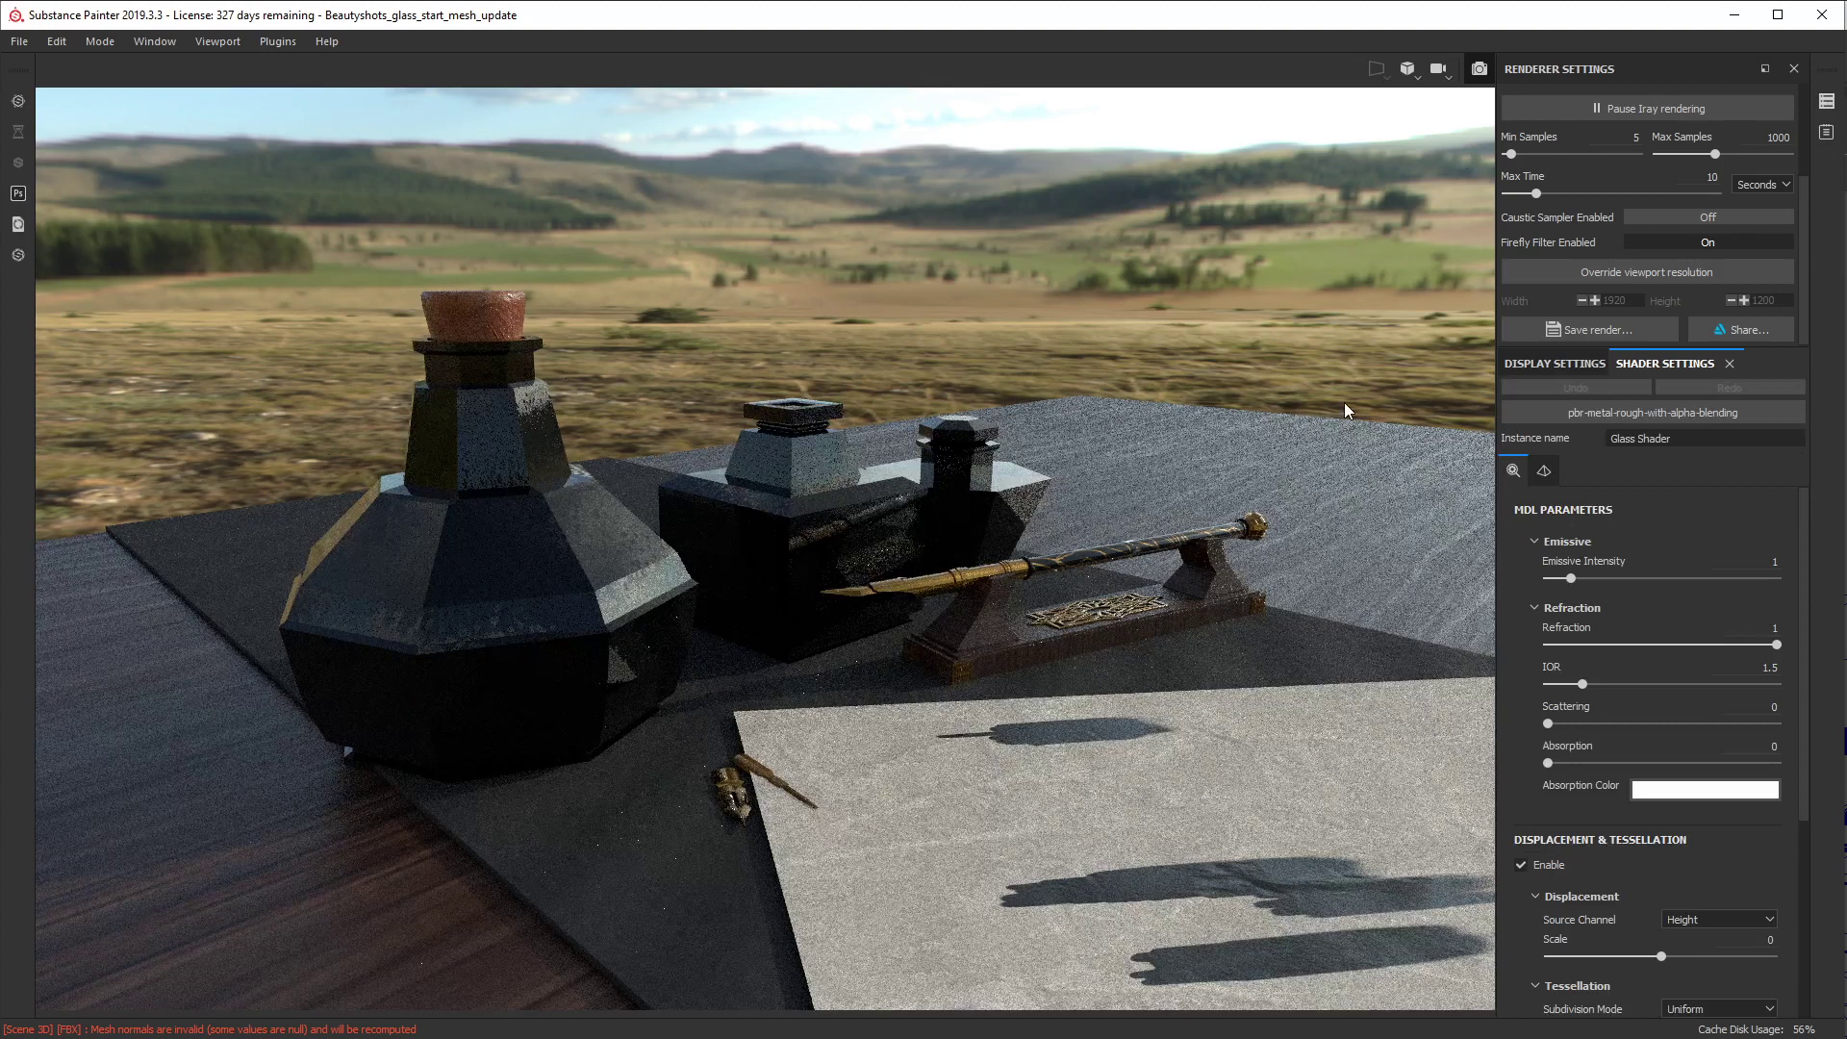
{"action": "left_click", "coordinate": [1479, 70]}
{"action": "left_click", "coordinate": [1607, 736]}
{"action": "left_click_drag", "start_coordinate": [1727, 795], "coordinate": [1679, 777]}
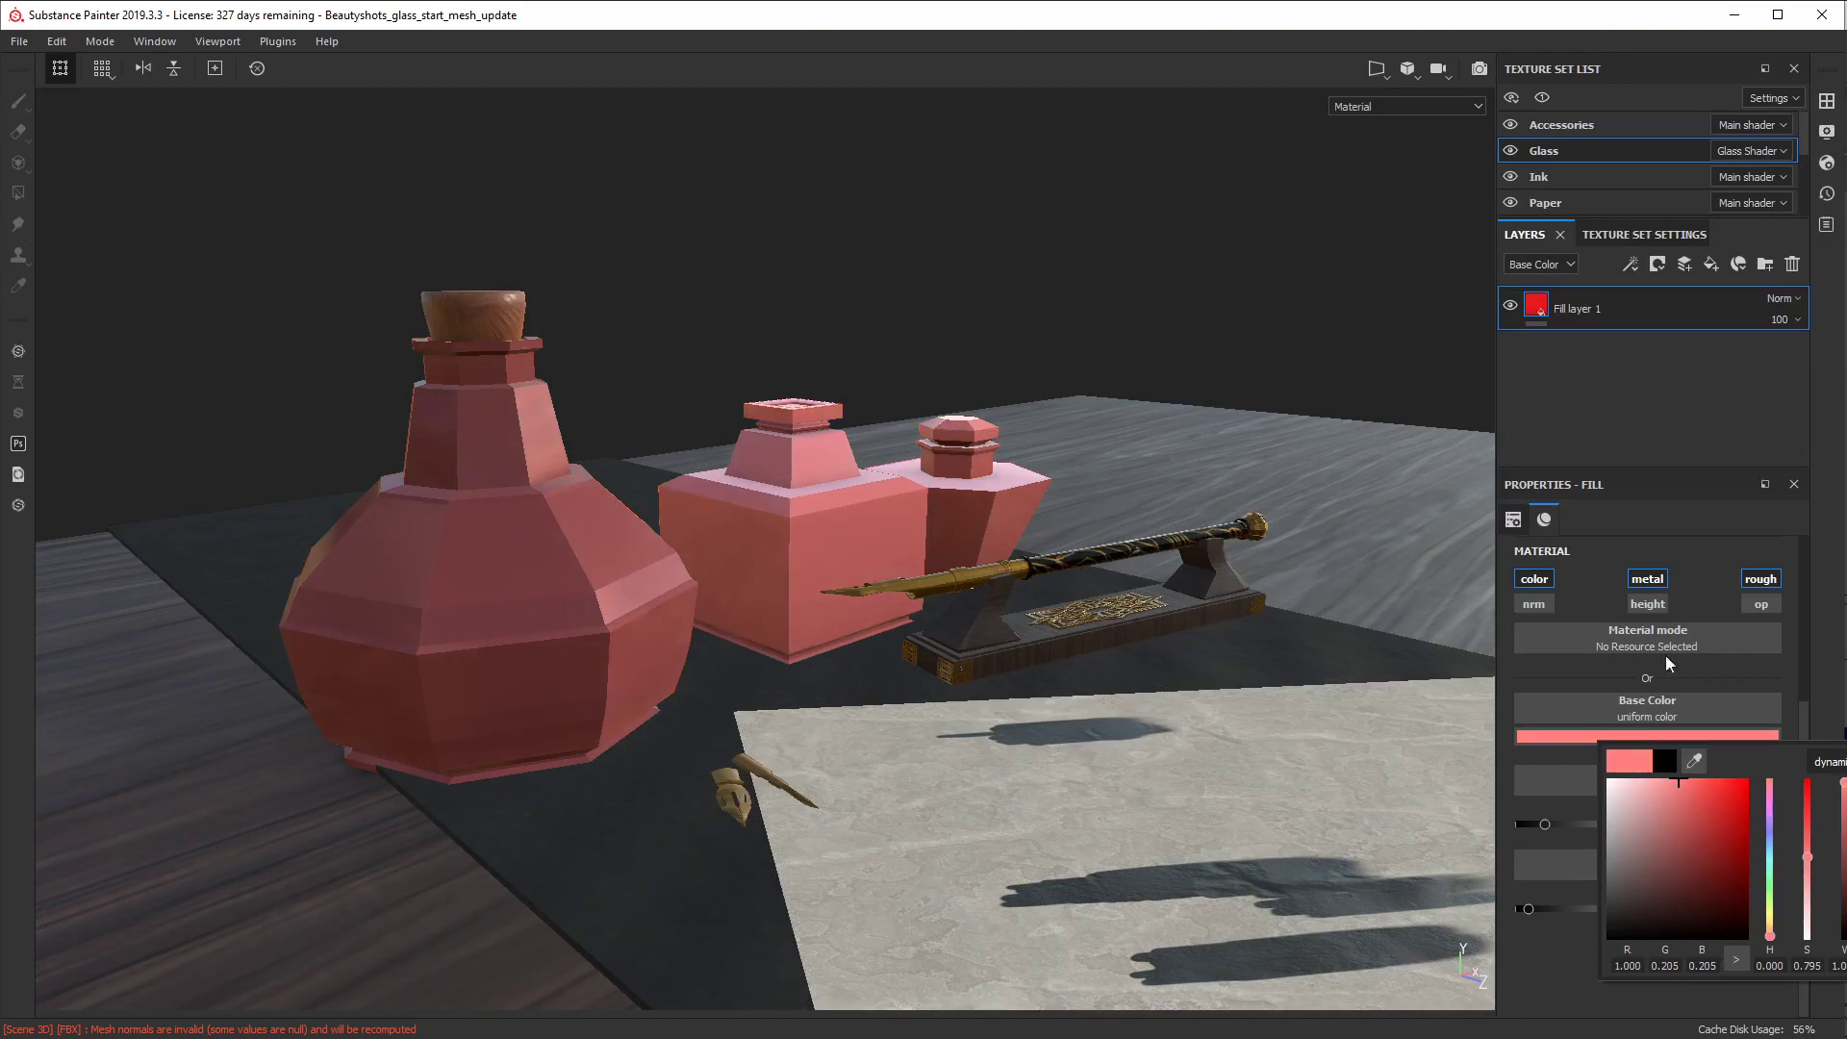
{"action": "left_click", "coordinate": [1479, 70]}
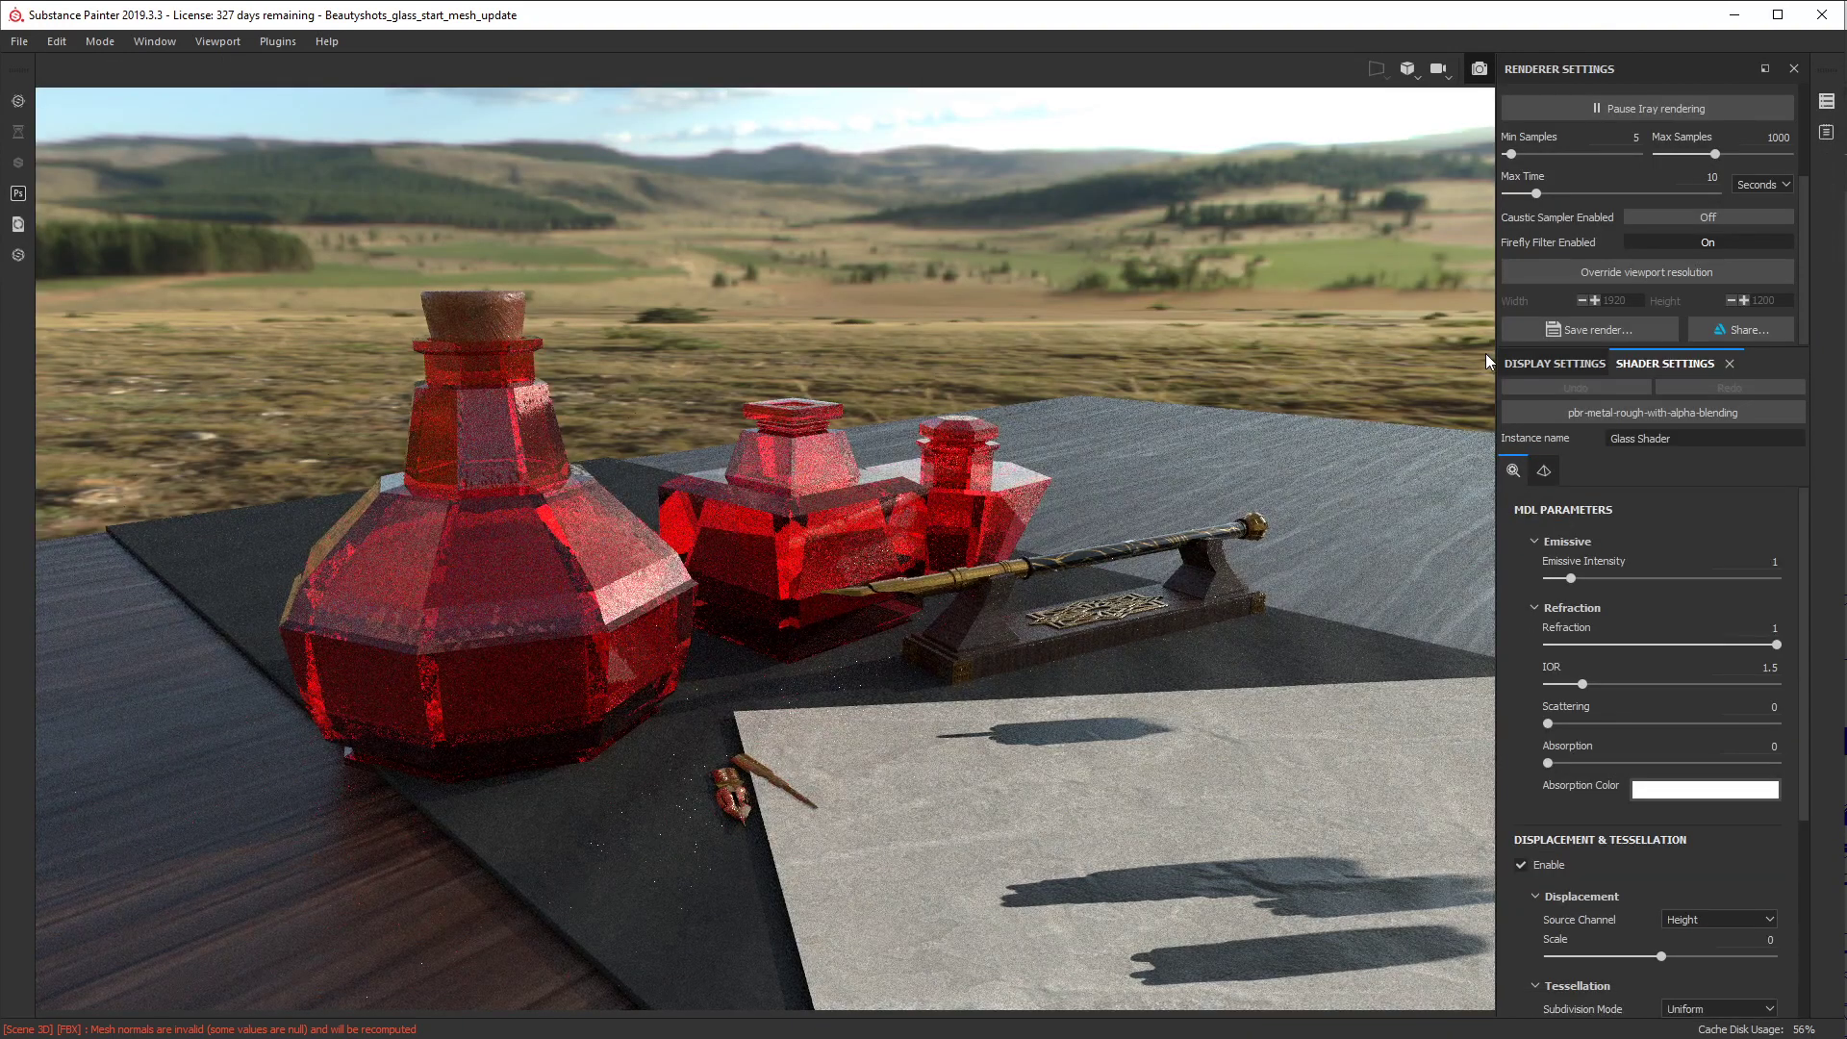
Step: Return to the painting view and set the glass fill layer's base color to pure white
{"action": "left_click", "coordinate": [1478, 71]}
{"action": "left_click", "coordinate": [1605, 737]}
{"action": "left_click", "coordinate": [1619, 780]}
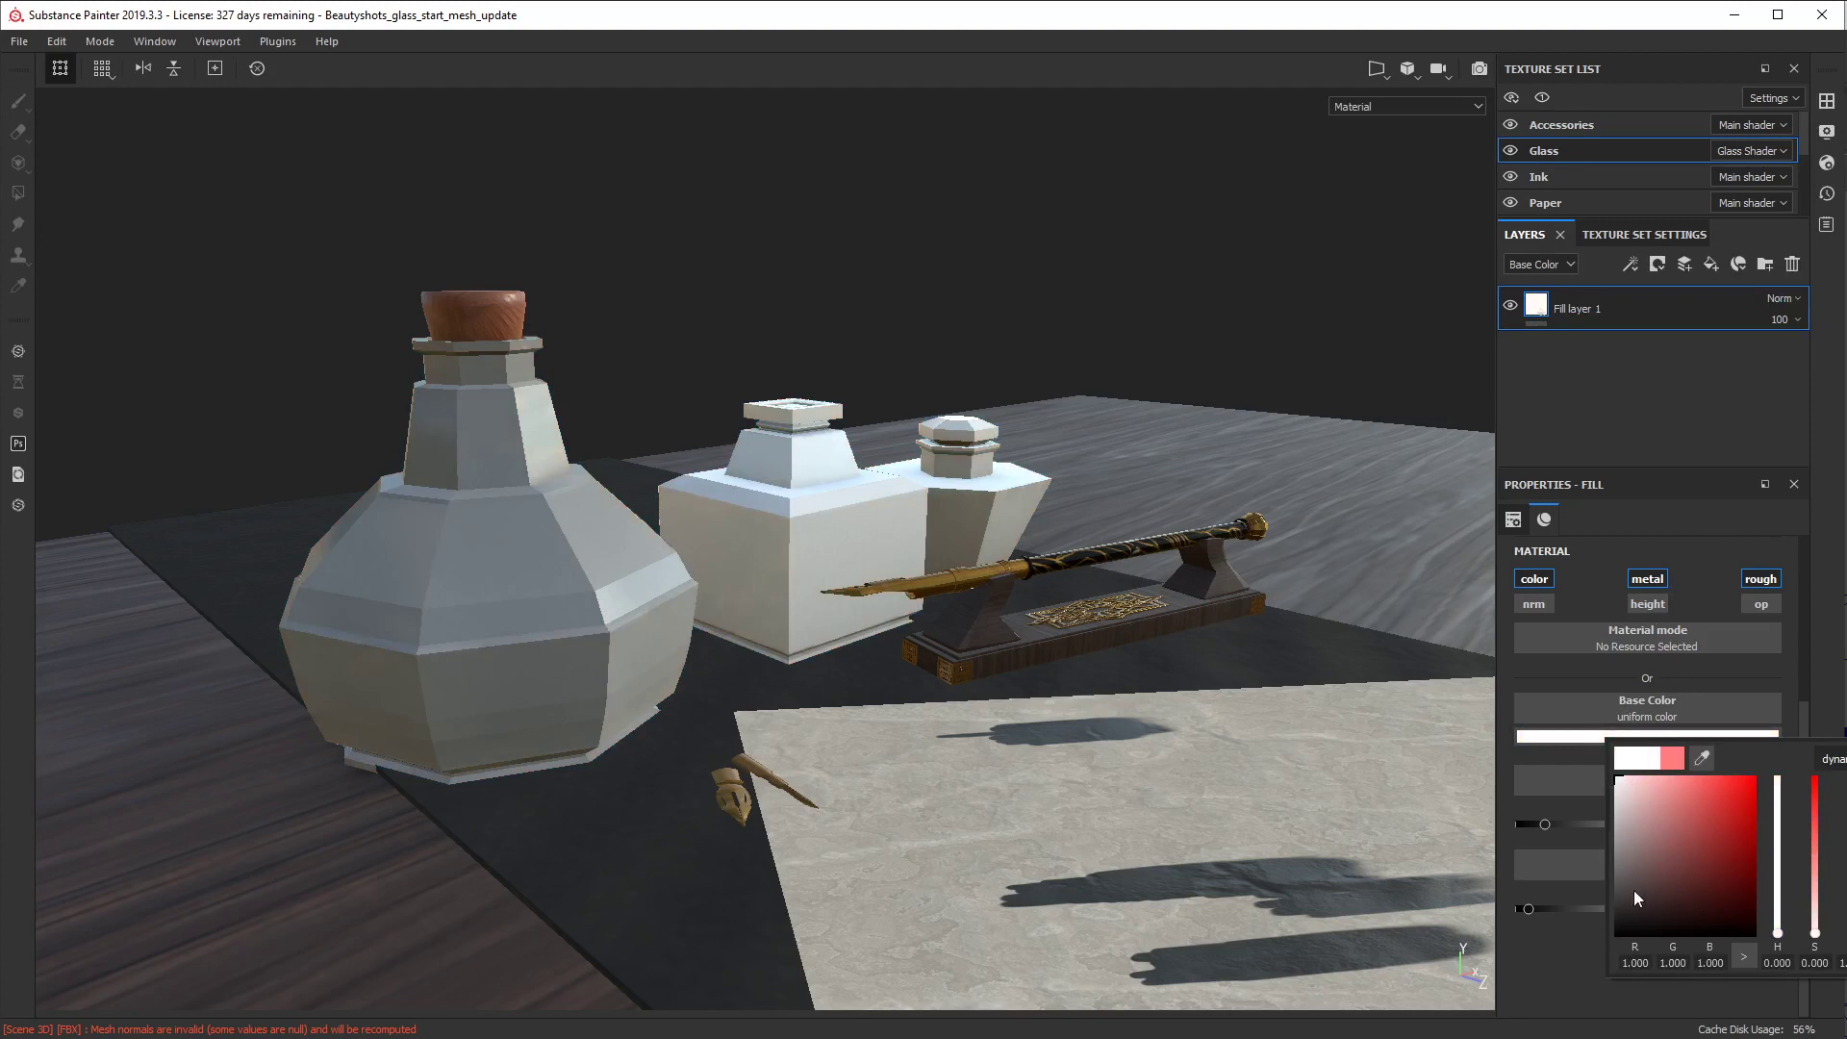
{"action": "left_click", "coordinate": [1803, 702]}
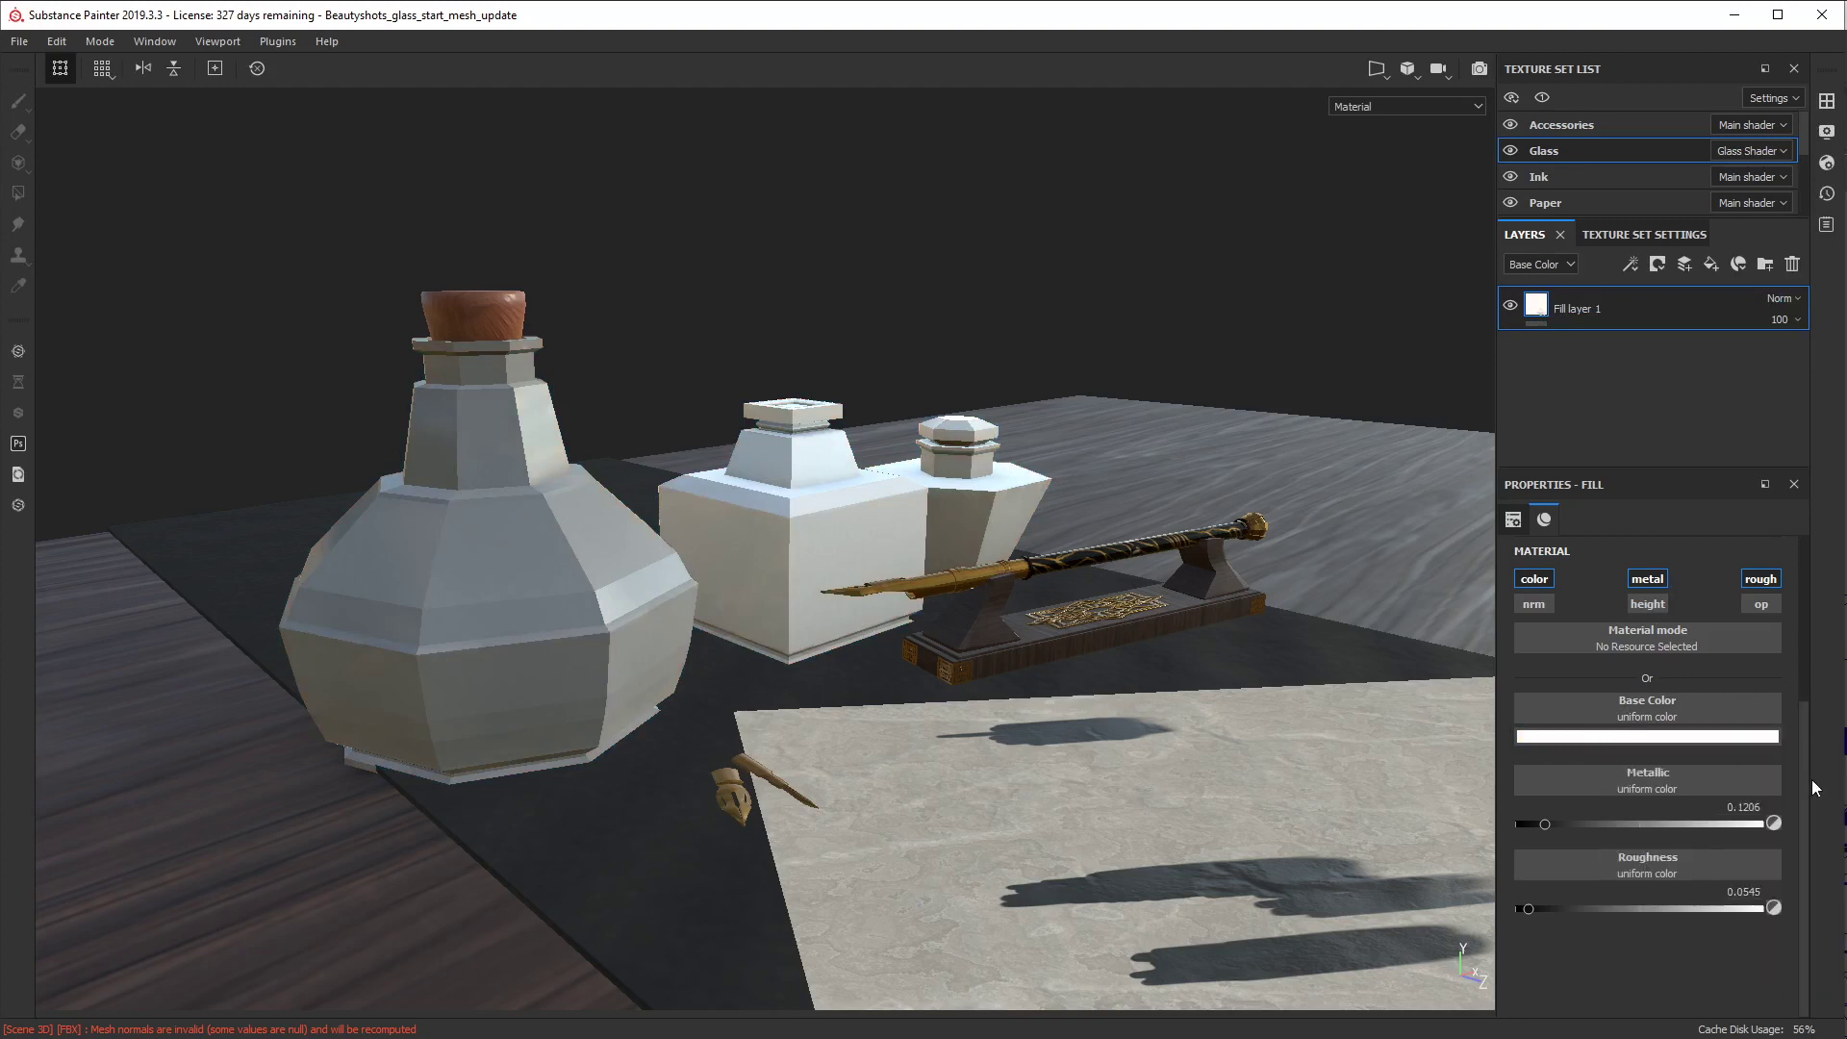
Step: Enable the glass fill layer's opacity channel, preview it in Iray at opacity 1, and lower the opacity to 0 for another render
{"action": "left_click", "coordinate": [1761, 603]}
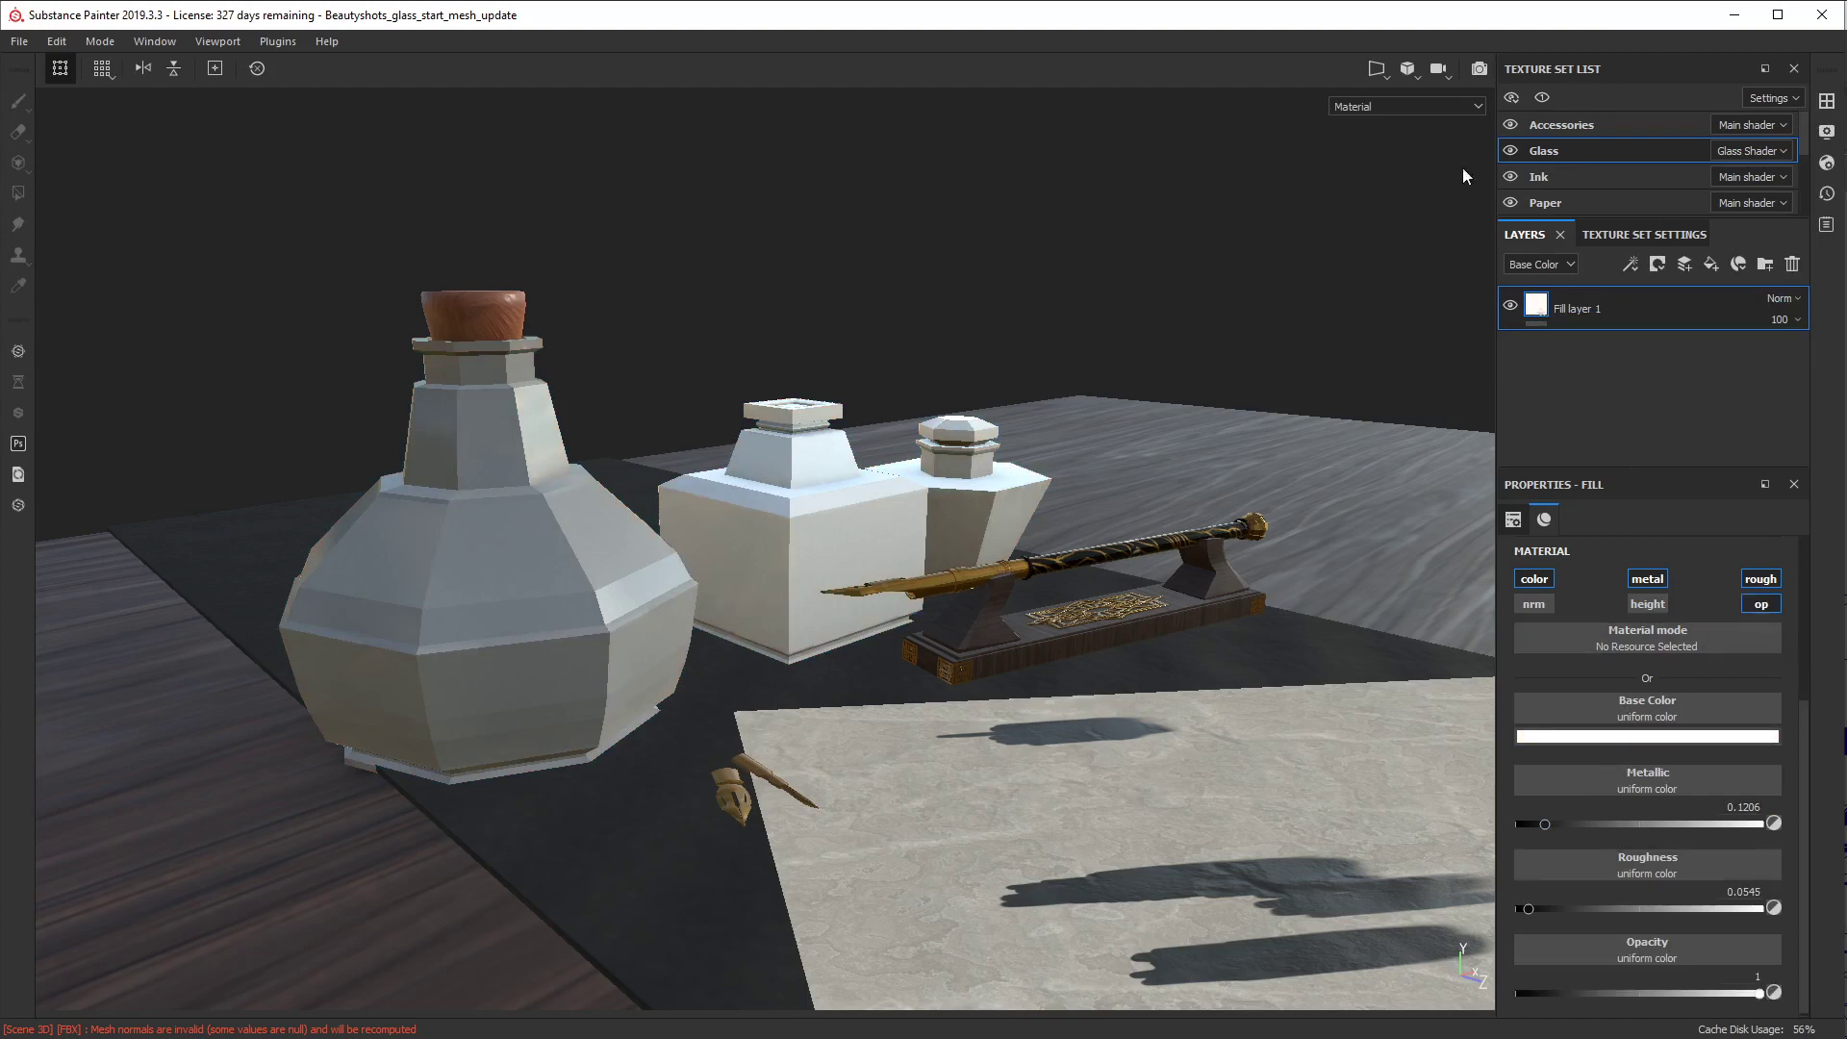
{"action": "left_click", "coordinate": [1480, 68]}
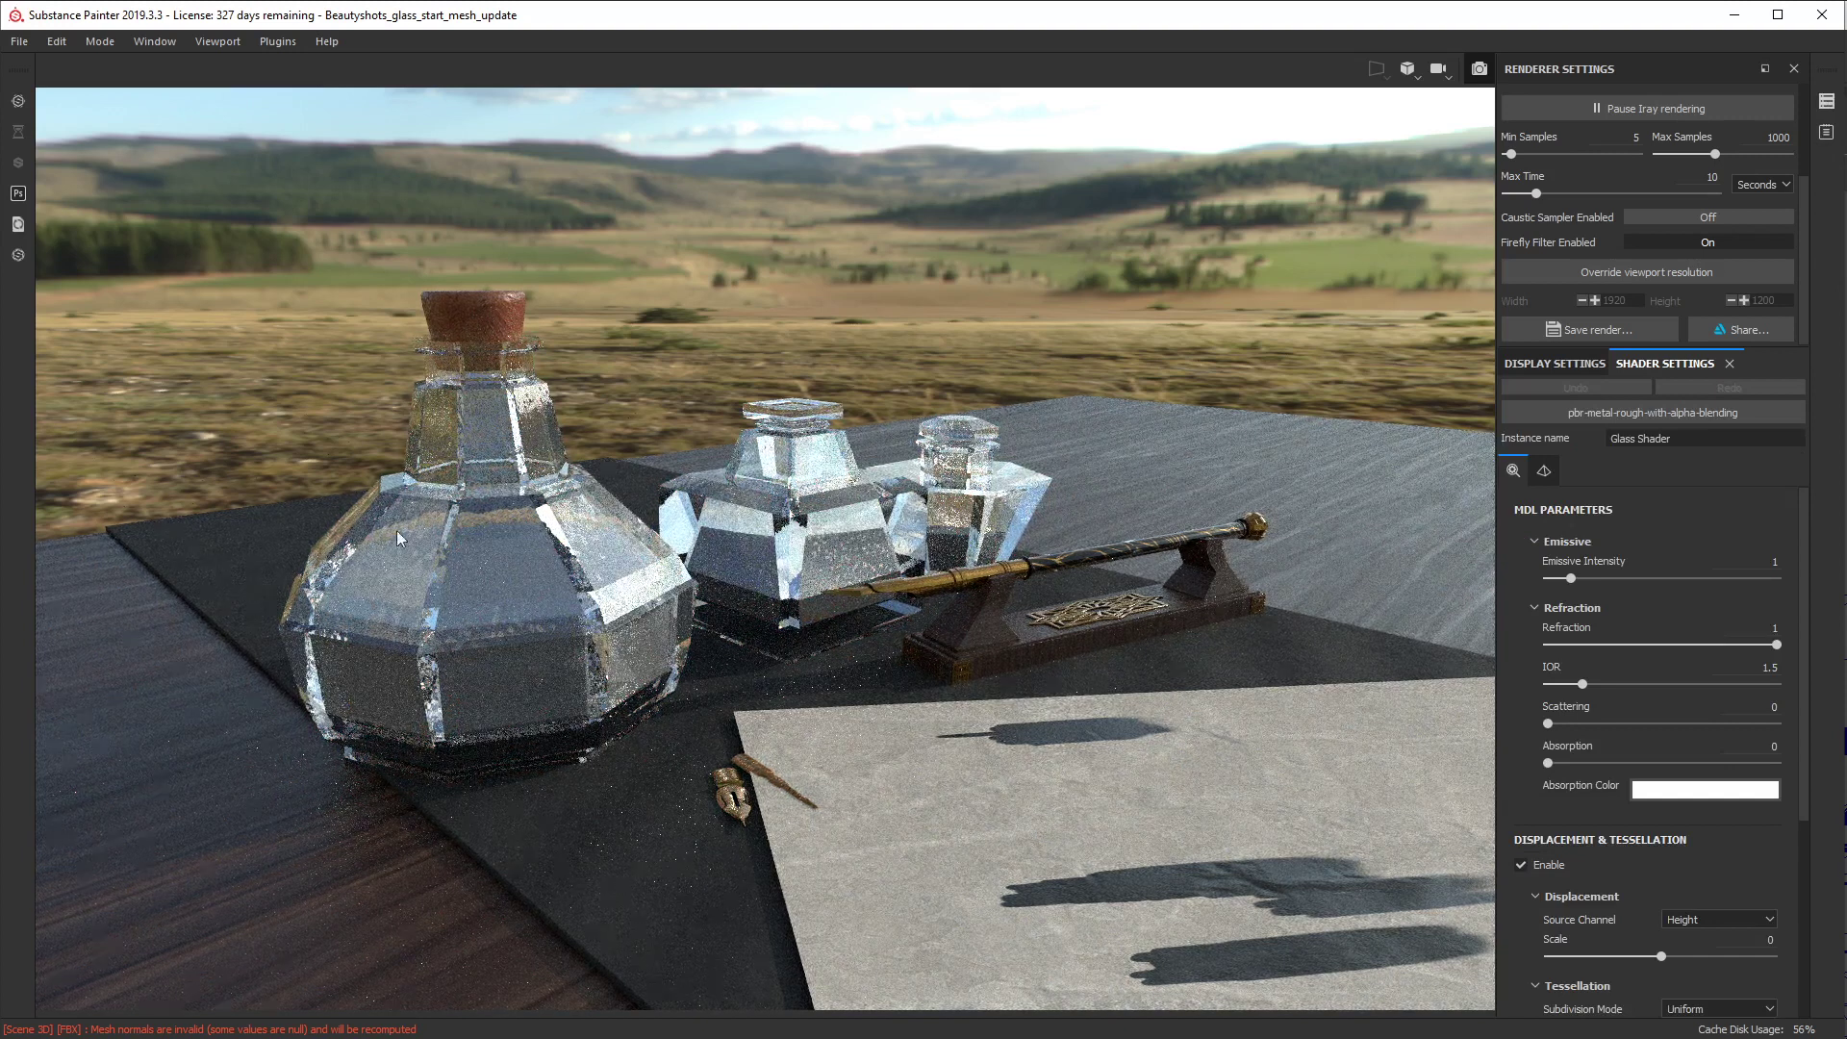
{"action": "left_click", "coordinate": [1481, 69]}
{"action": "left_click_drag", "start_coordinate": [1757, 991], "coordinate": [1497, 997]}
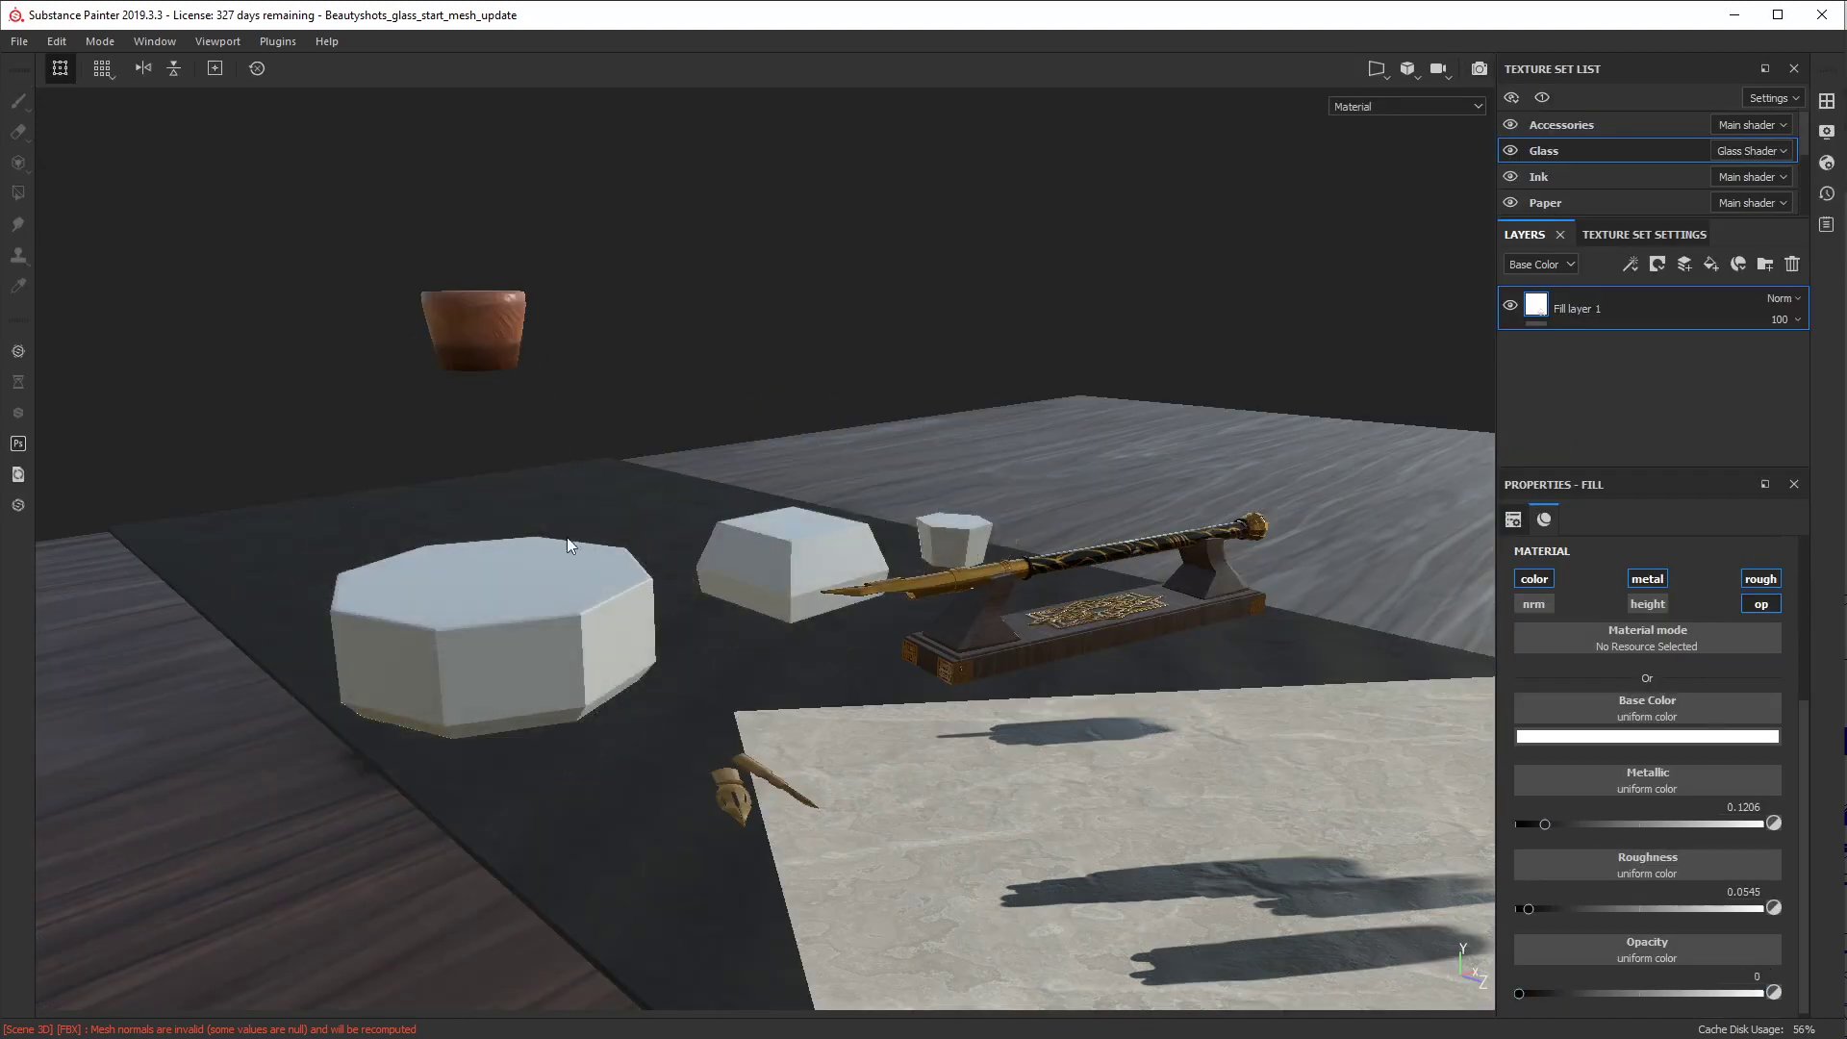
{"action": "key", "text": "F10"}
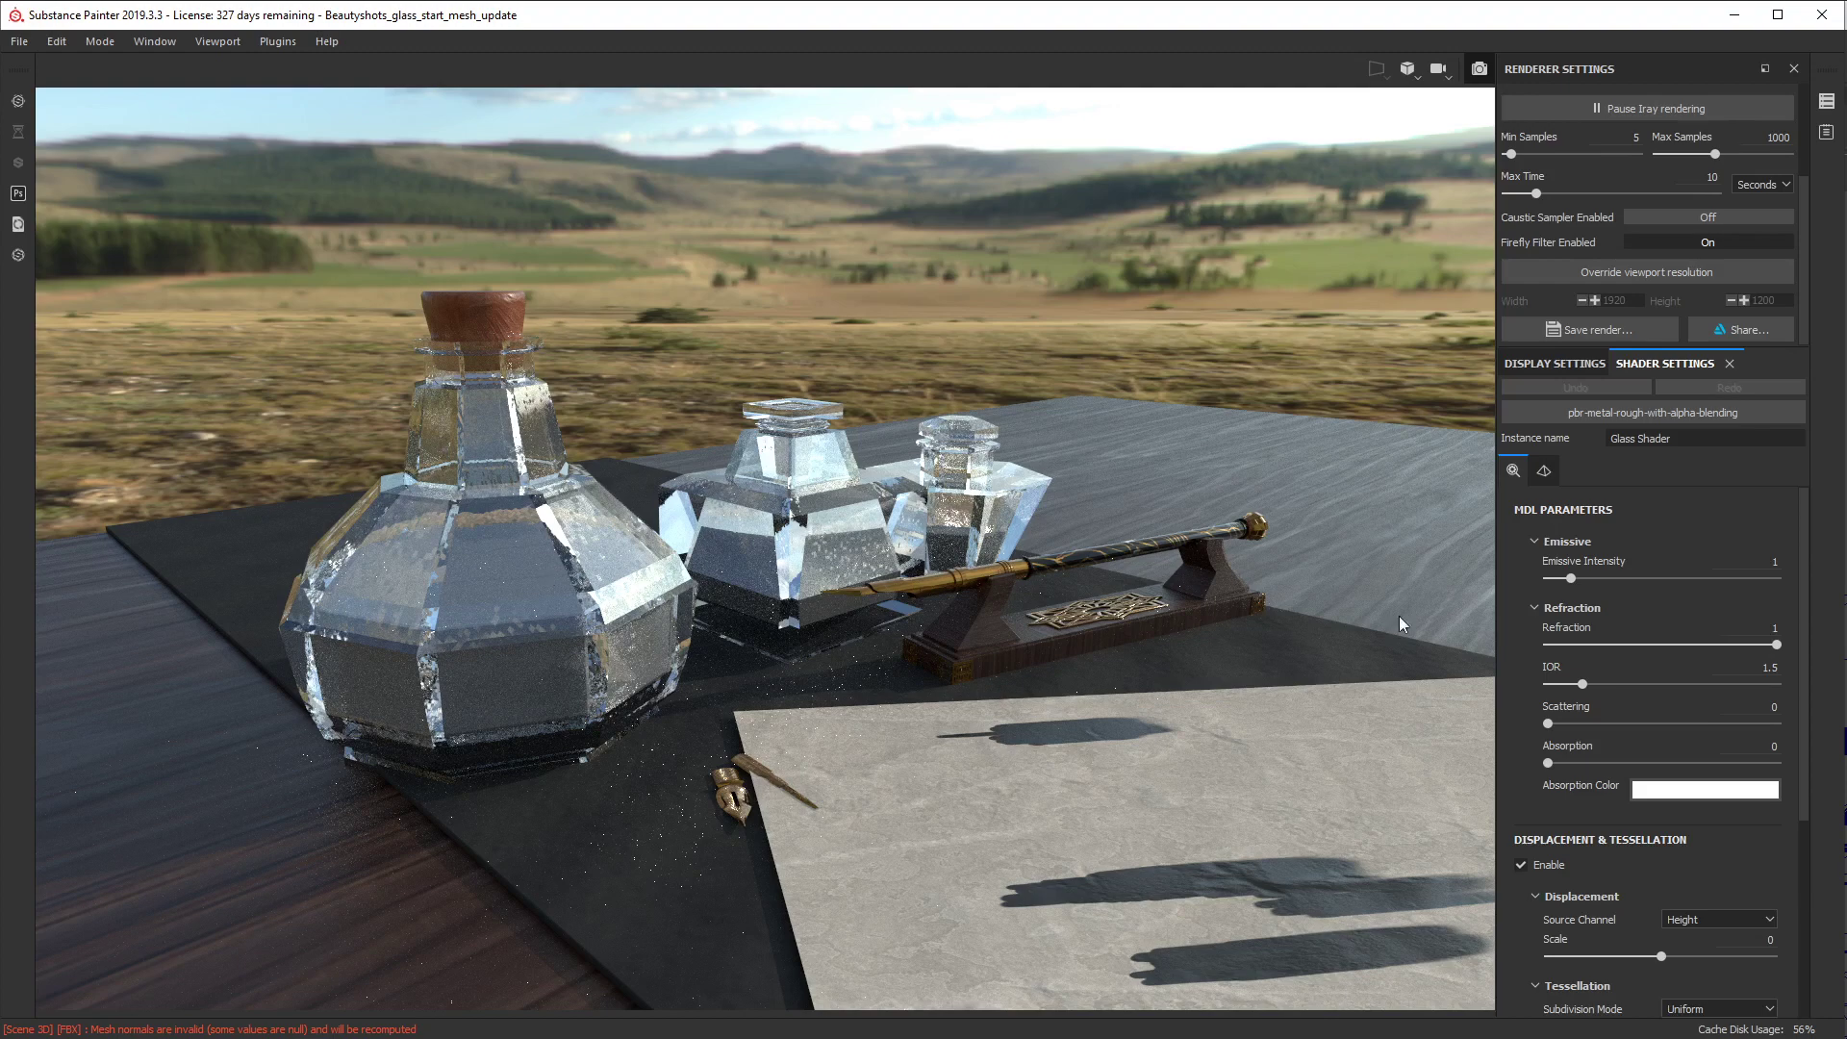
Step: Try a refraction of 0.73 on the glass shader, restore it to 1, and return to the painting view
{"action": "left_click", "coordinate": [1713, 647]}
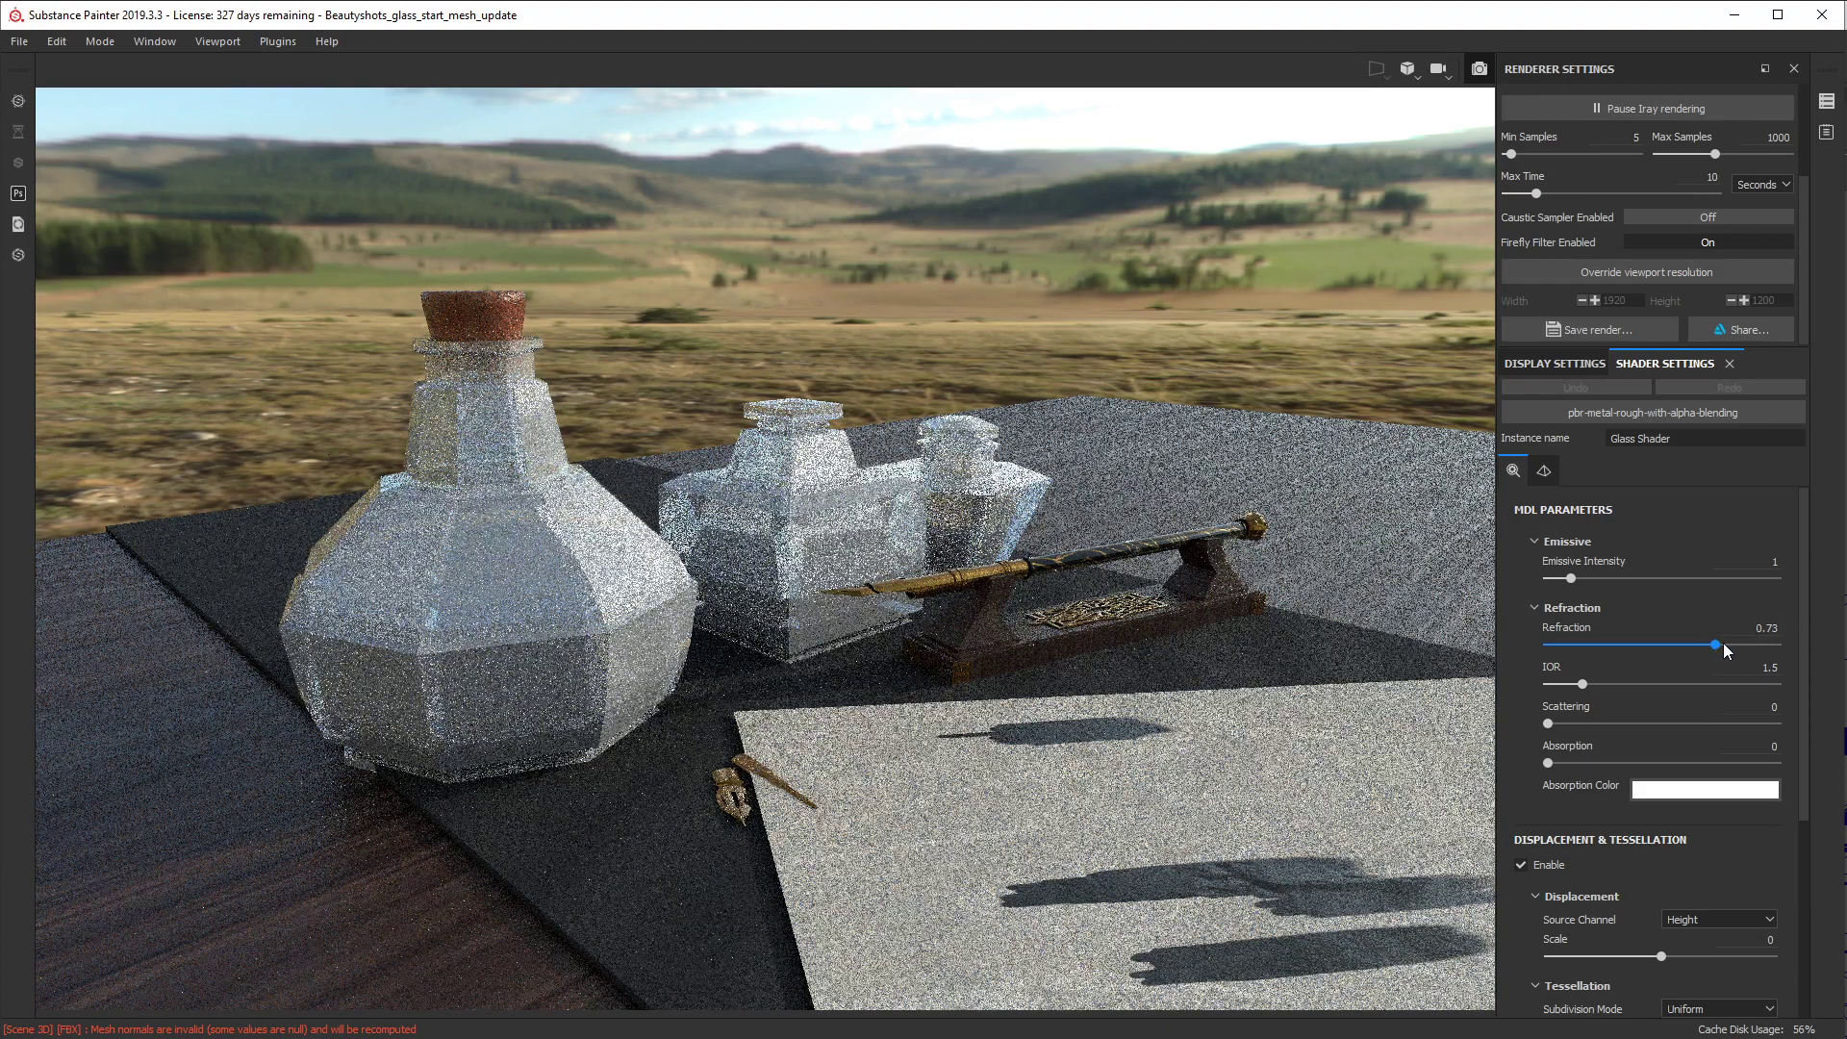
{"action": "left_click_drag", "start_coordinate": [1715, 643], "coordinate": [1840, 650]}
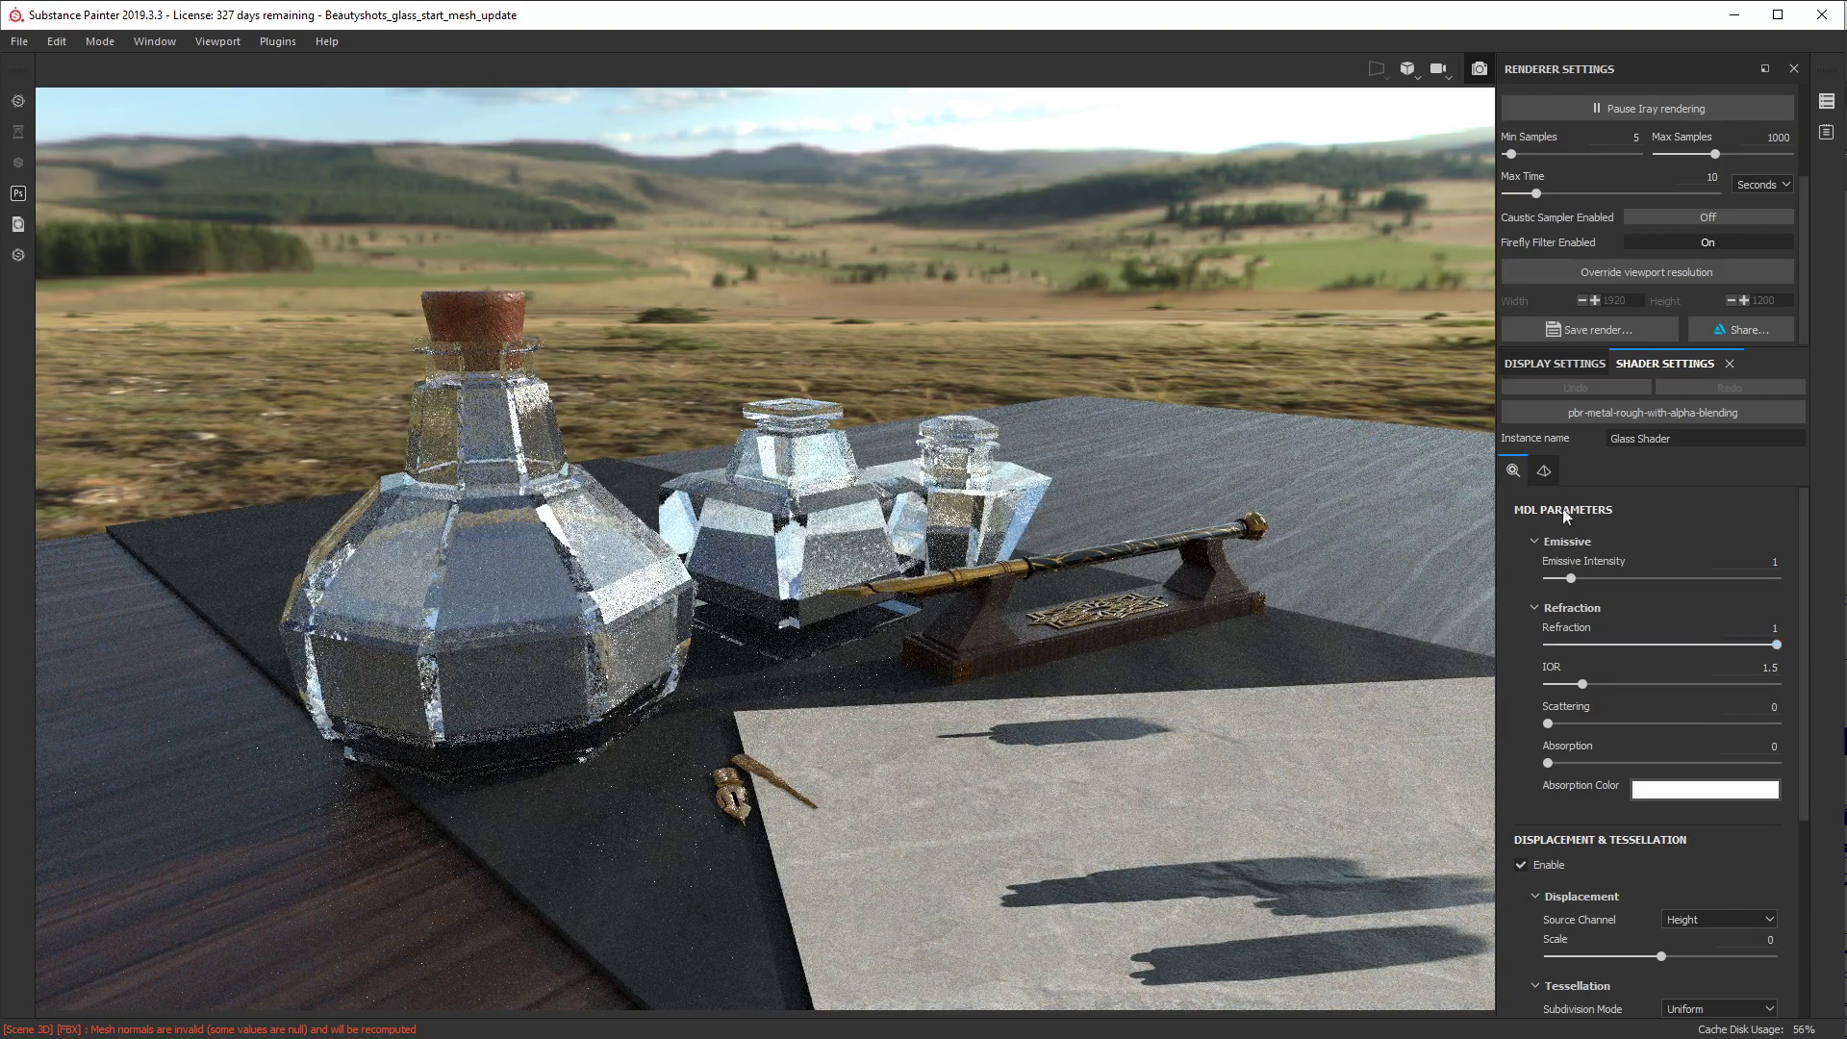
{"action": "left_click", "coordinate": [1479, 69]}
Step: Compare the bottles with the fill layer's opacity channel on and off, leave the channel disabled, and render in Iray
{"action": "left_click", "coordinate": [1761, 603]}
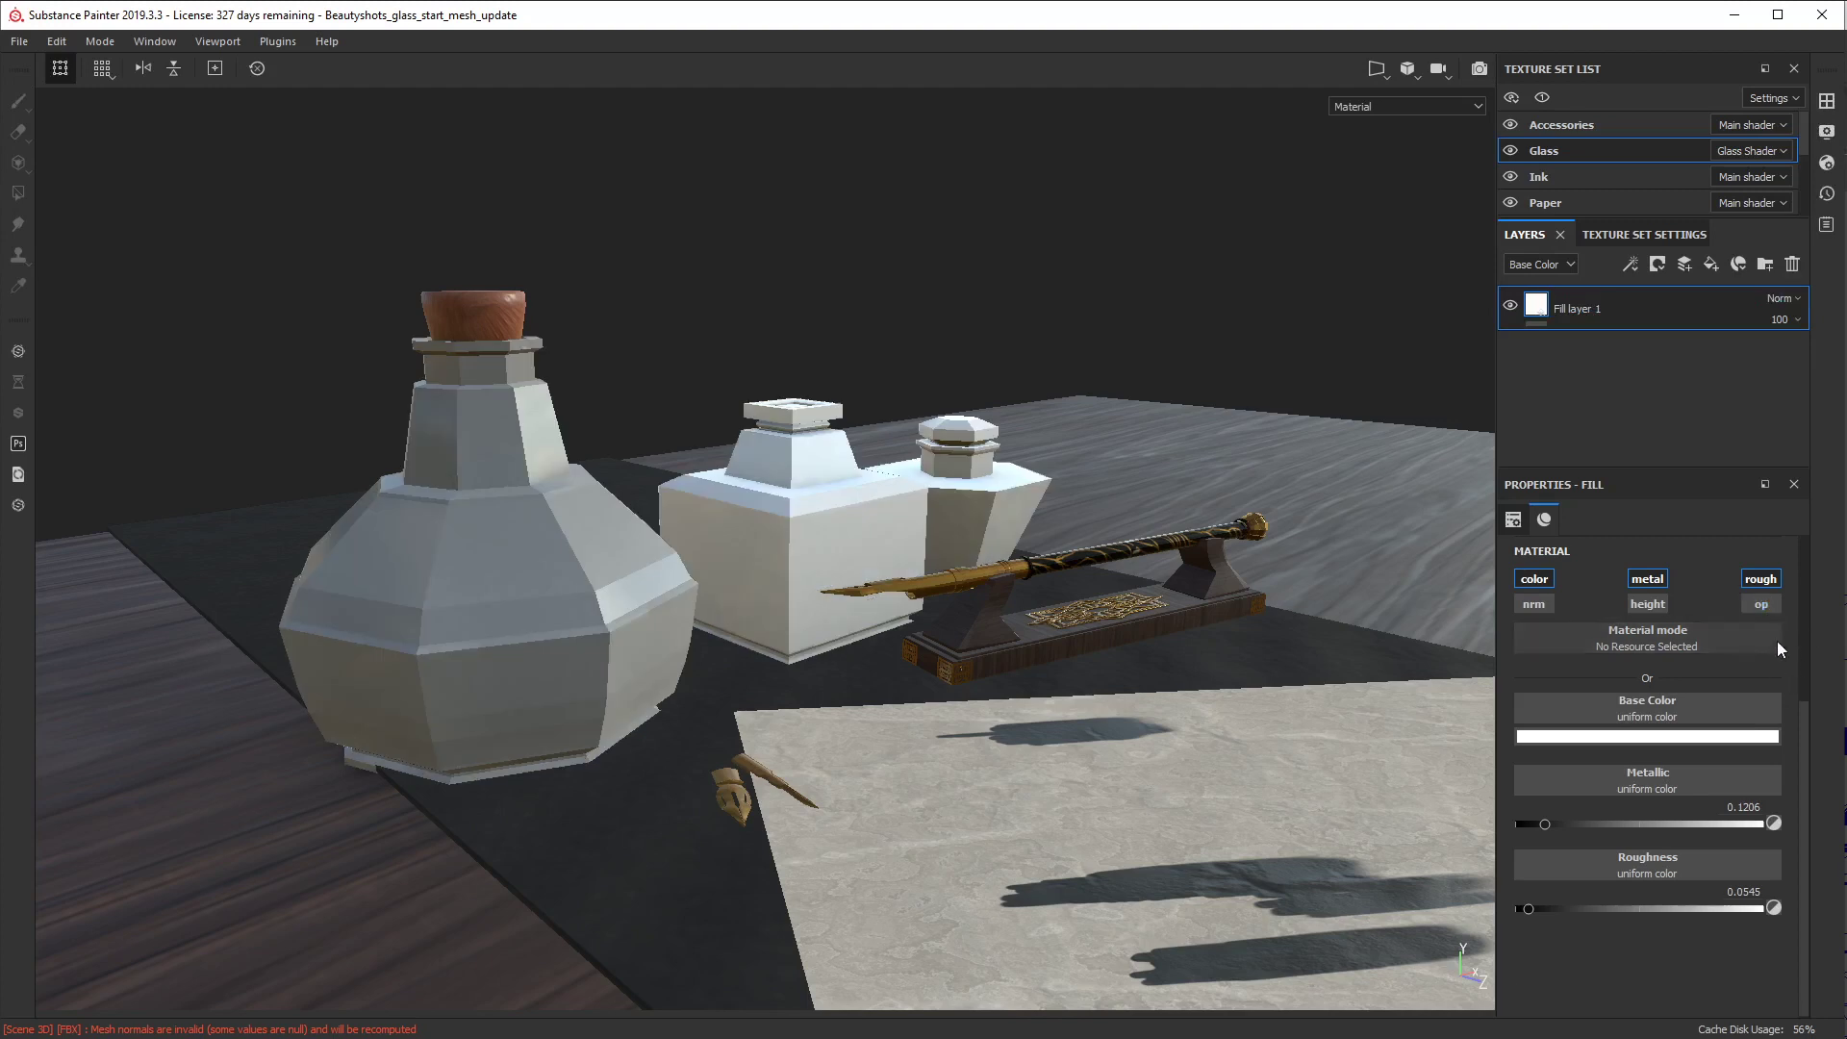
{"action": "left_click", "coordinate": [1762, 606]}
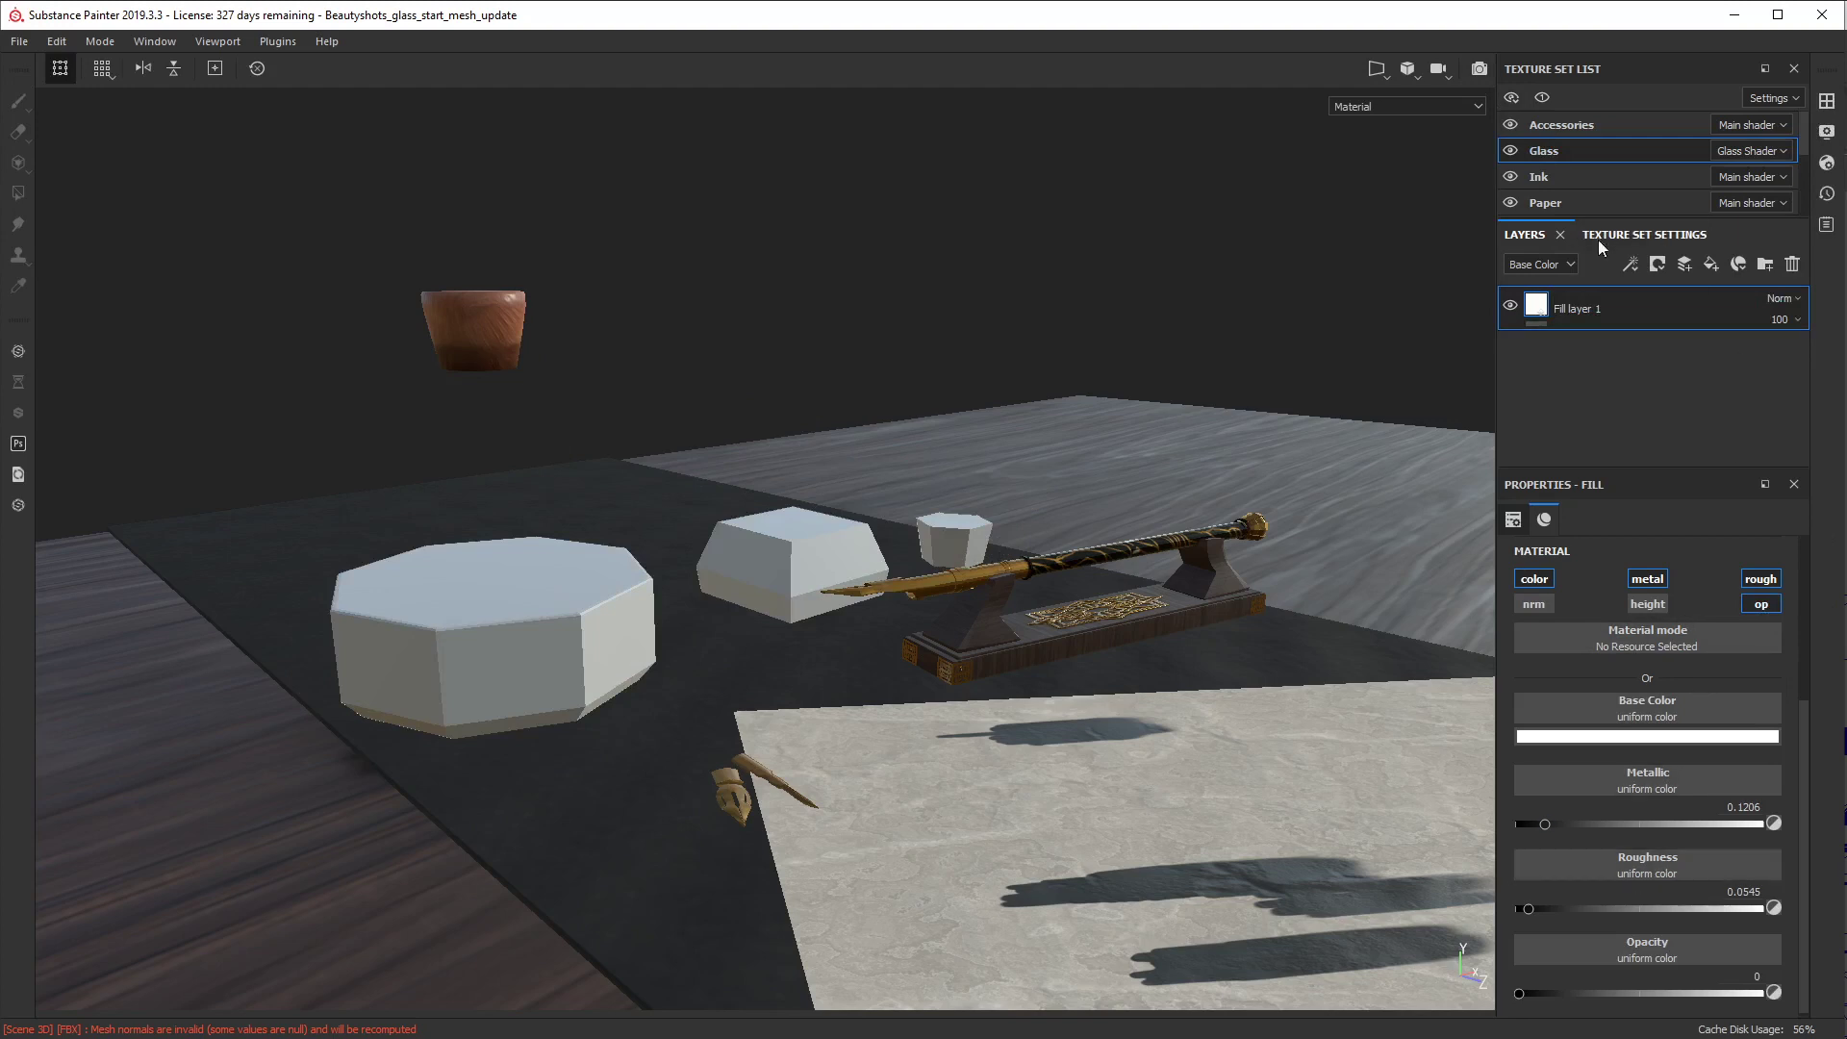
{"action": "left_click", "coordinate": [1762, 605]}
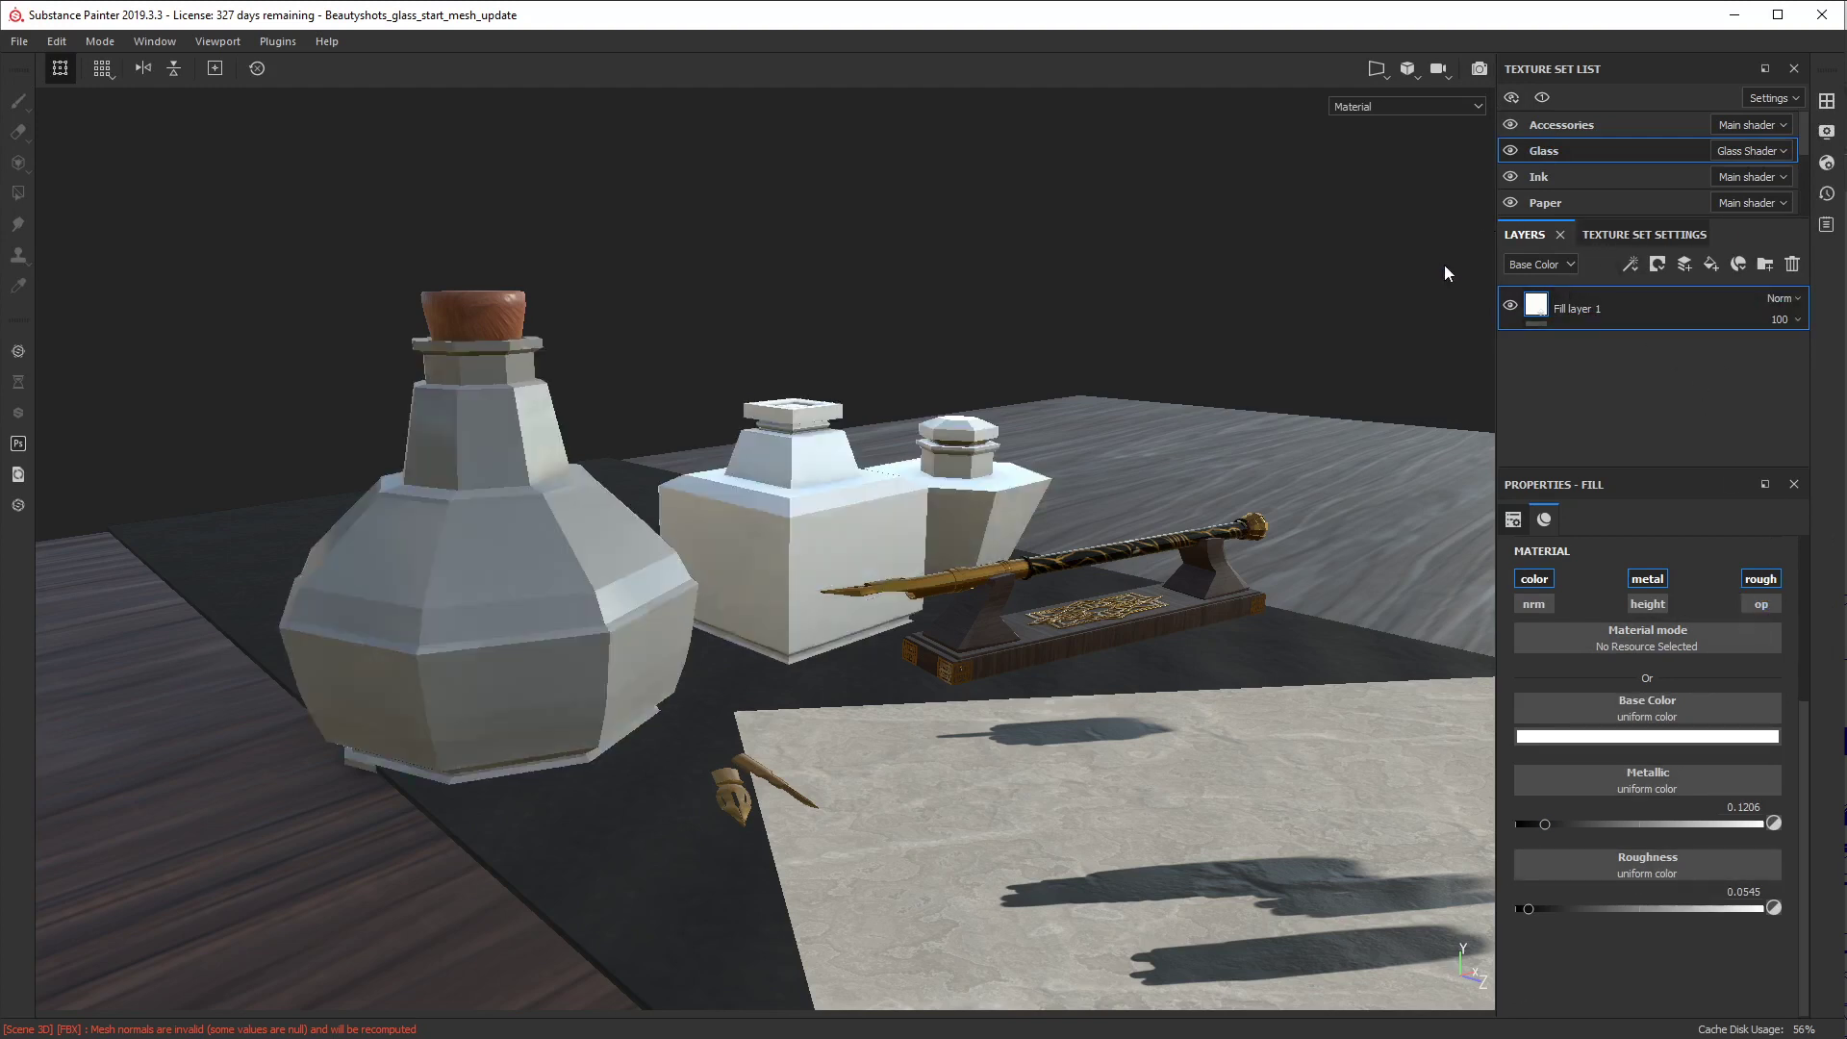
{"action": "key", "text": "F10"}
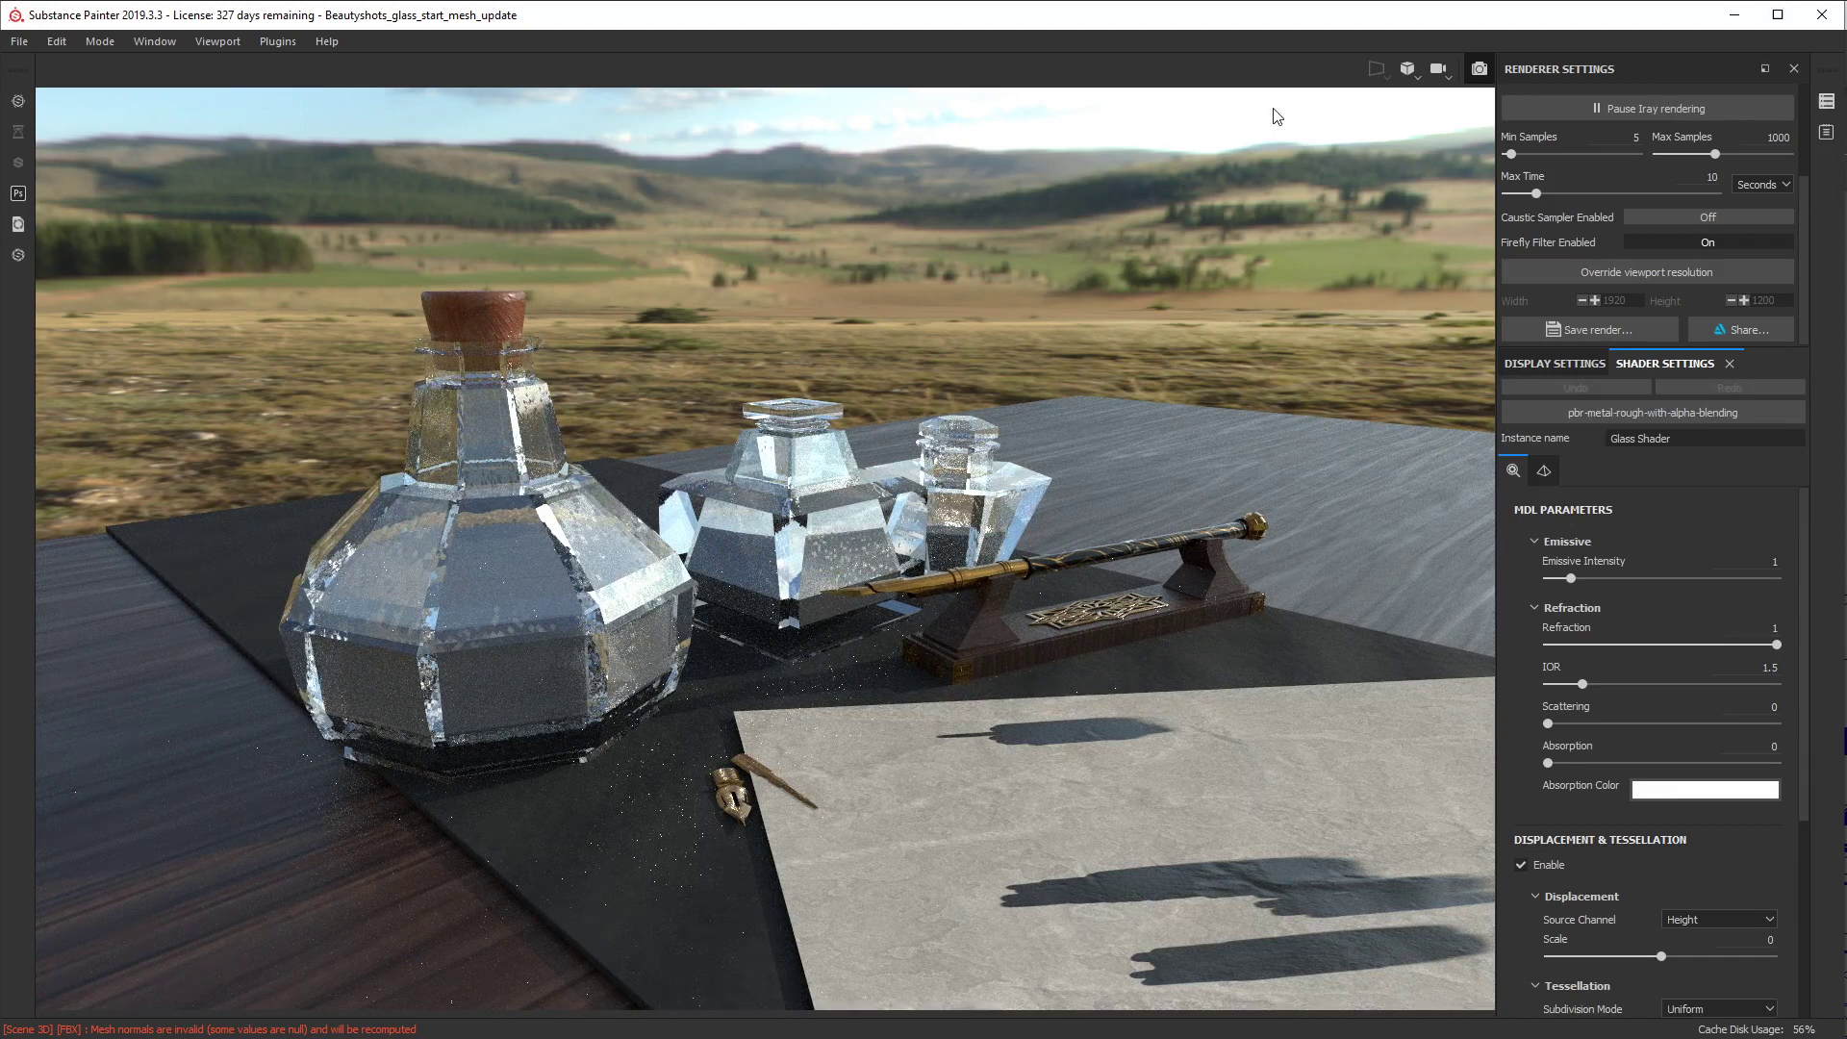
Step: Return to the painting view and switch the glass texture set's shader to pbr-metal-rough
{"action": "left_click", "coordinate": [1479, 69]}
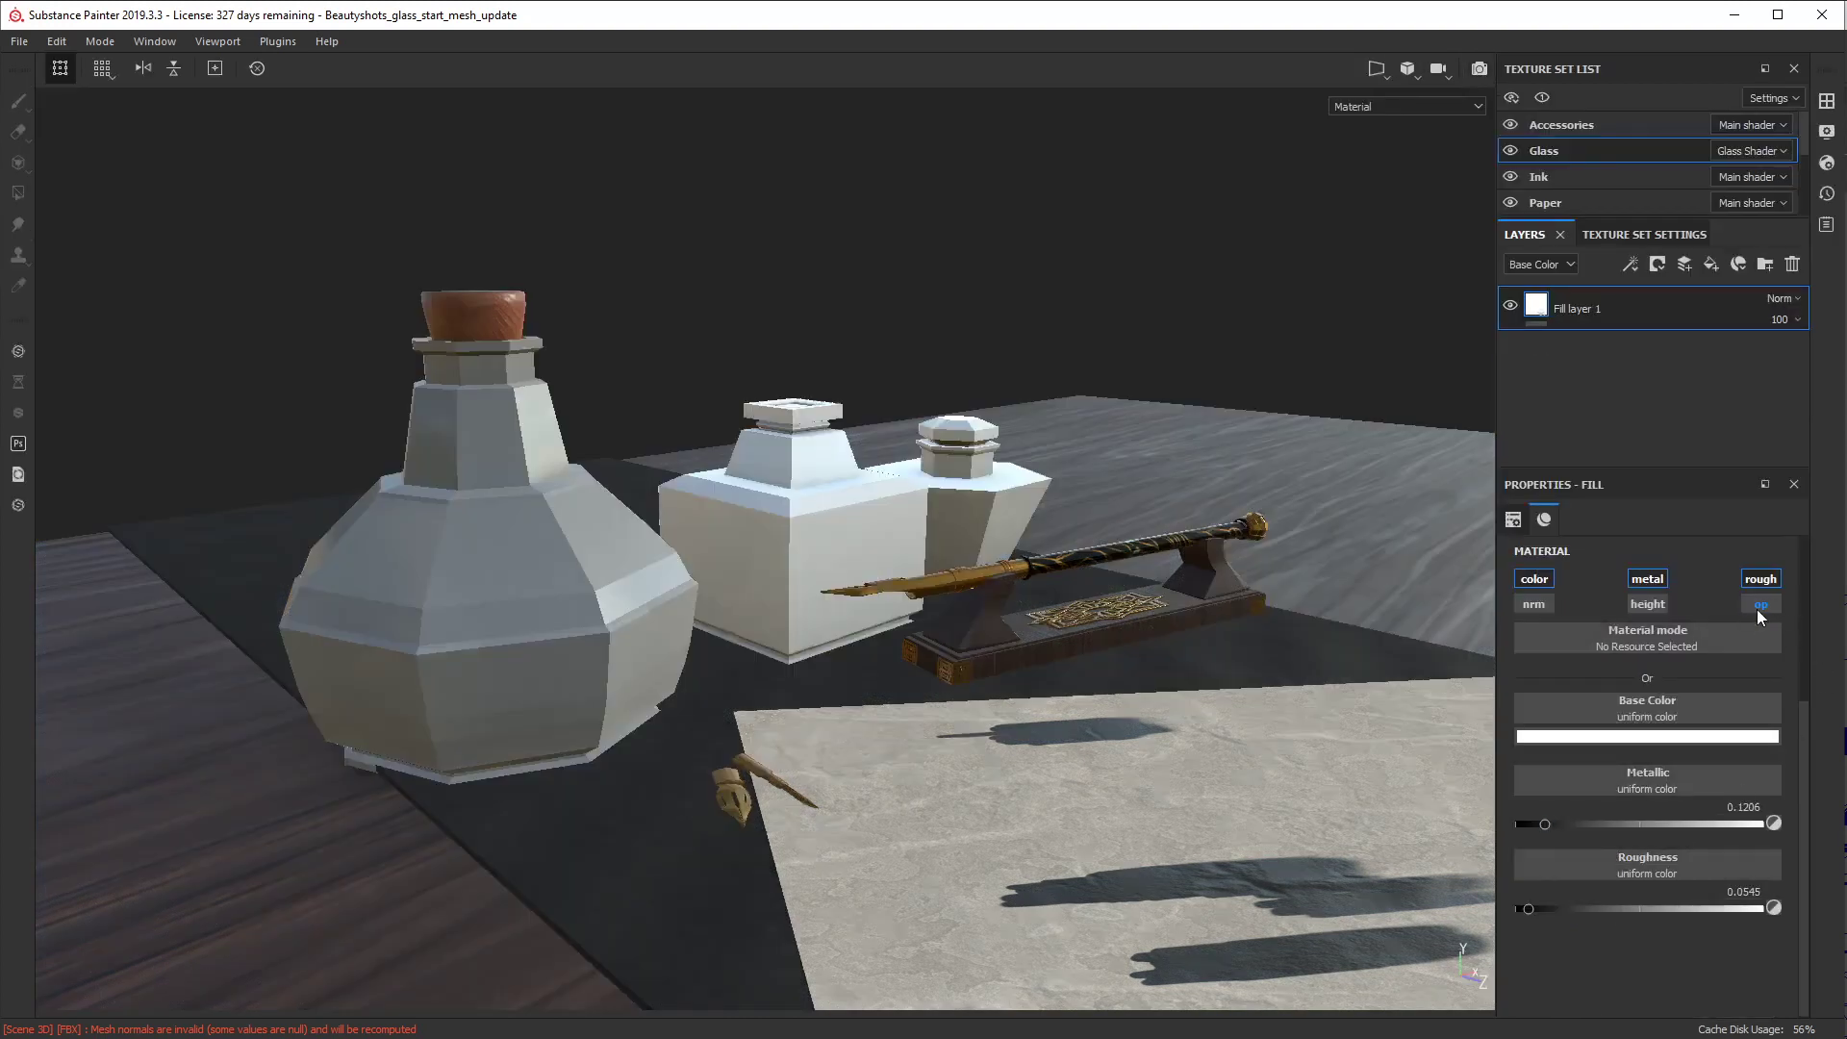
{"action": "left_click", "coordinate": [1753, 151]}
{"action": "left_click", "coordinate": [1660, 223]}
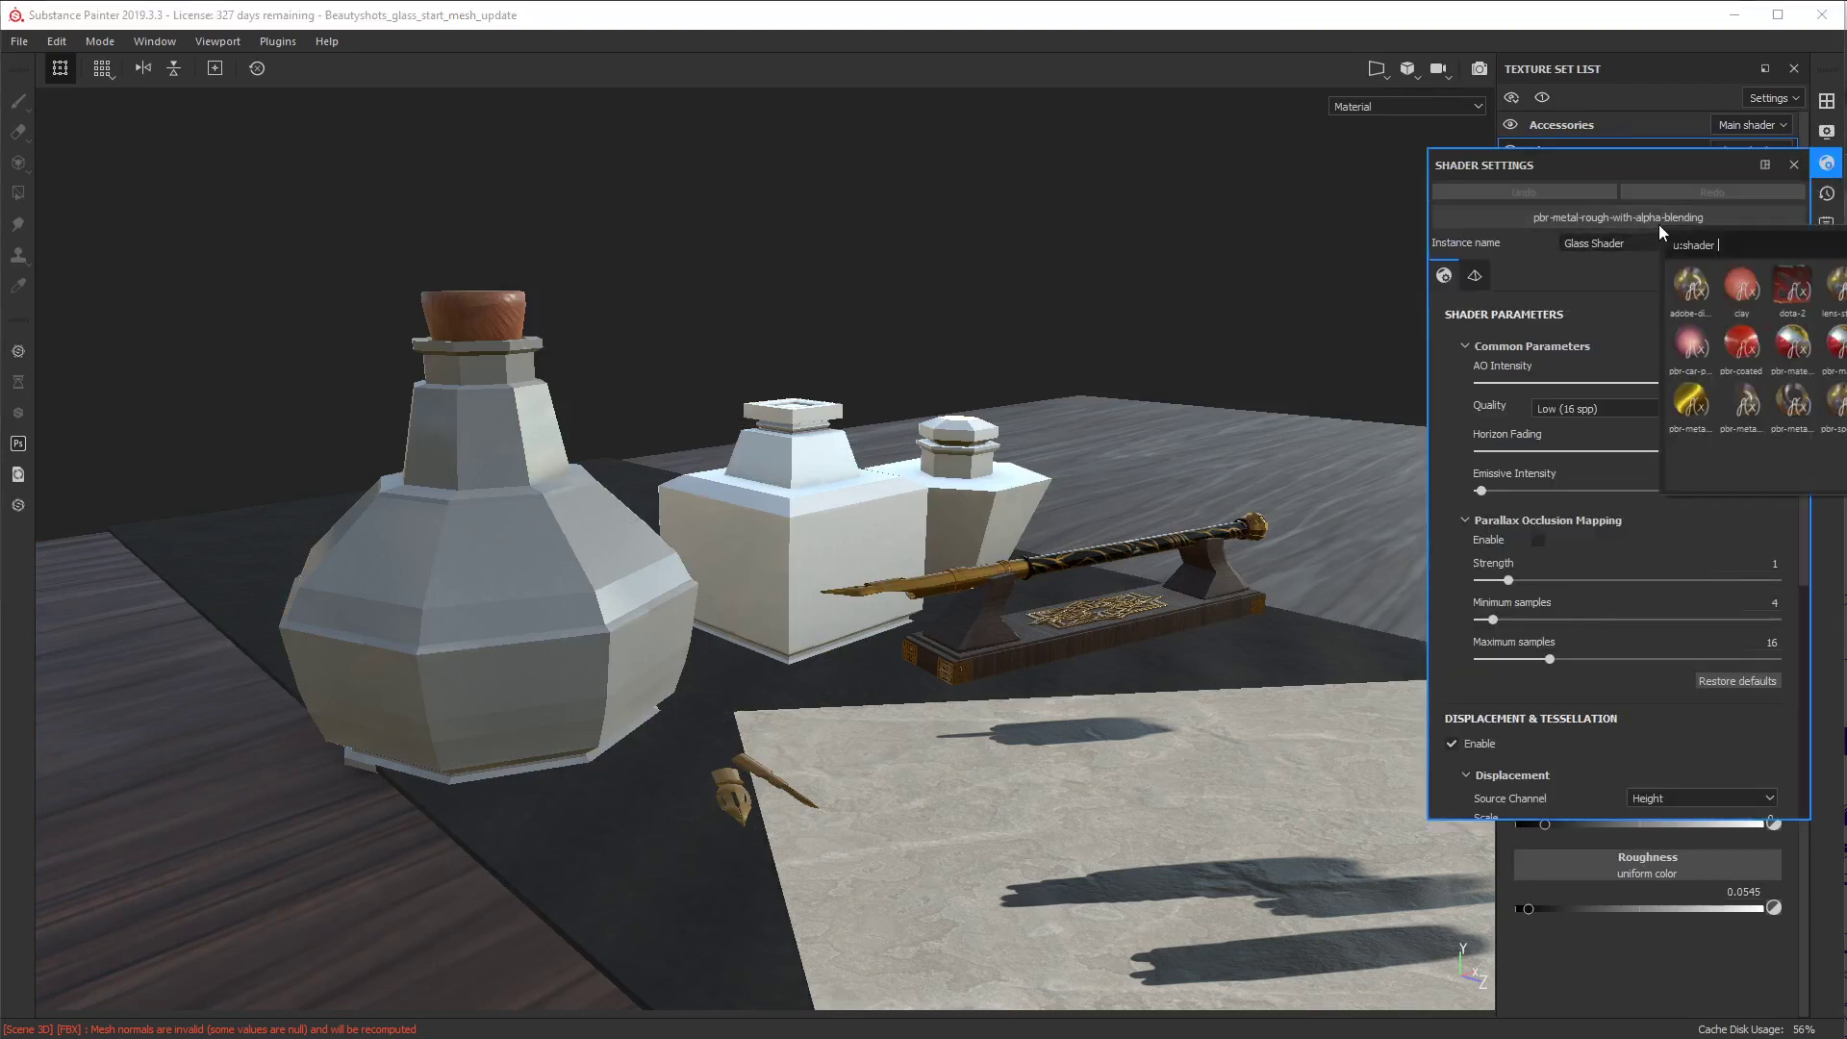
{"action": "left_click", "coordinate": [1836, 343]}
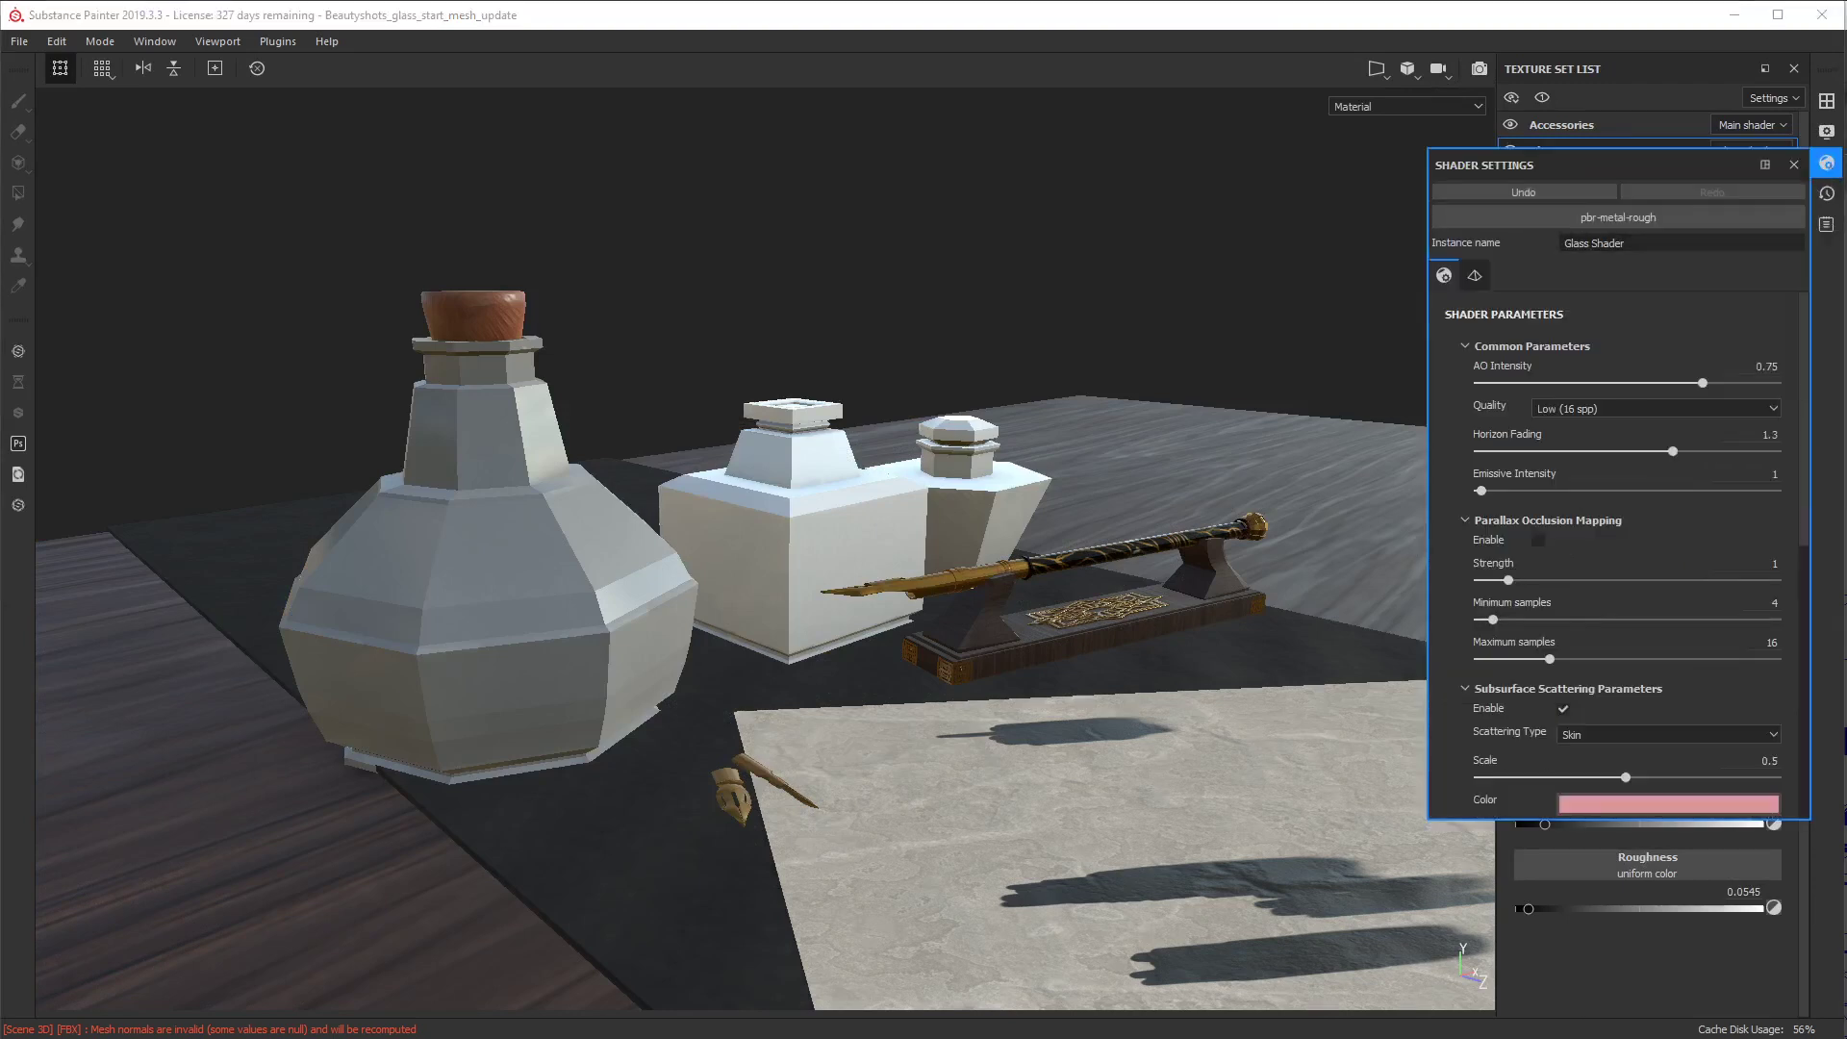
{"action": "left_click", "coordinate": [1793, 165]}
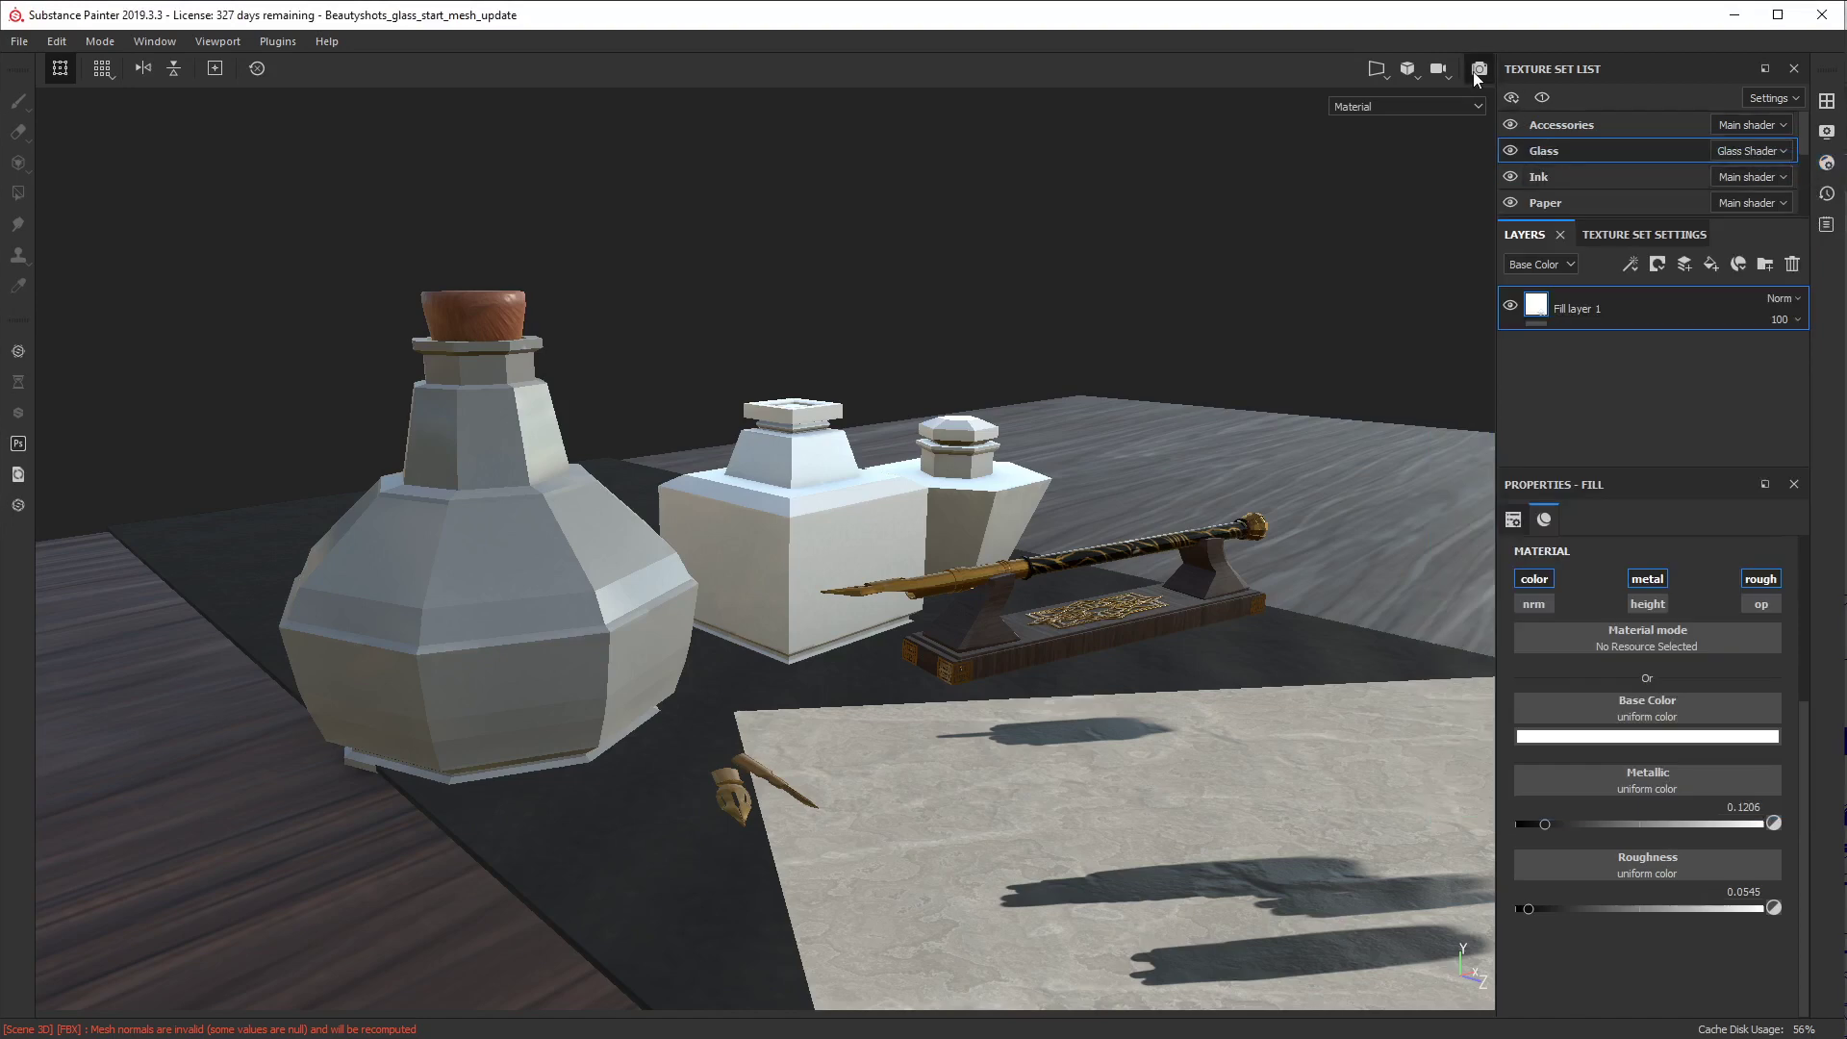
Step: Render the pbr-metal-rough glass in Iray with refraction raised to 1 and displacement and tessellation disabled
{"action": "key", "text": "F10"}
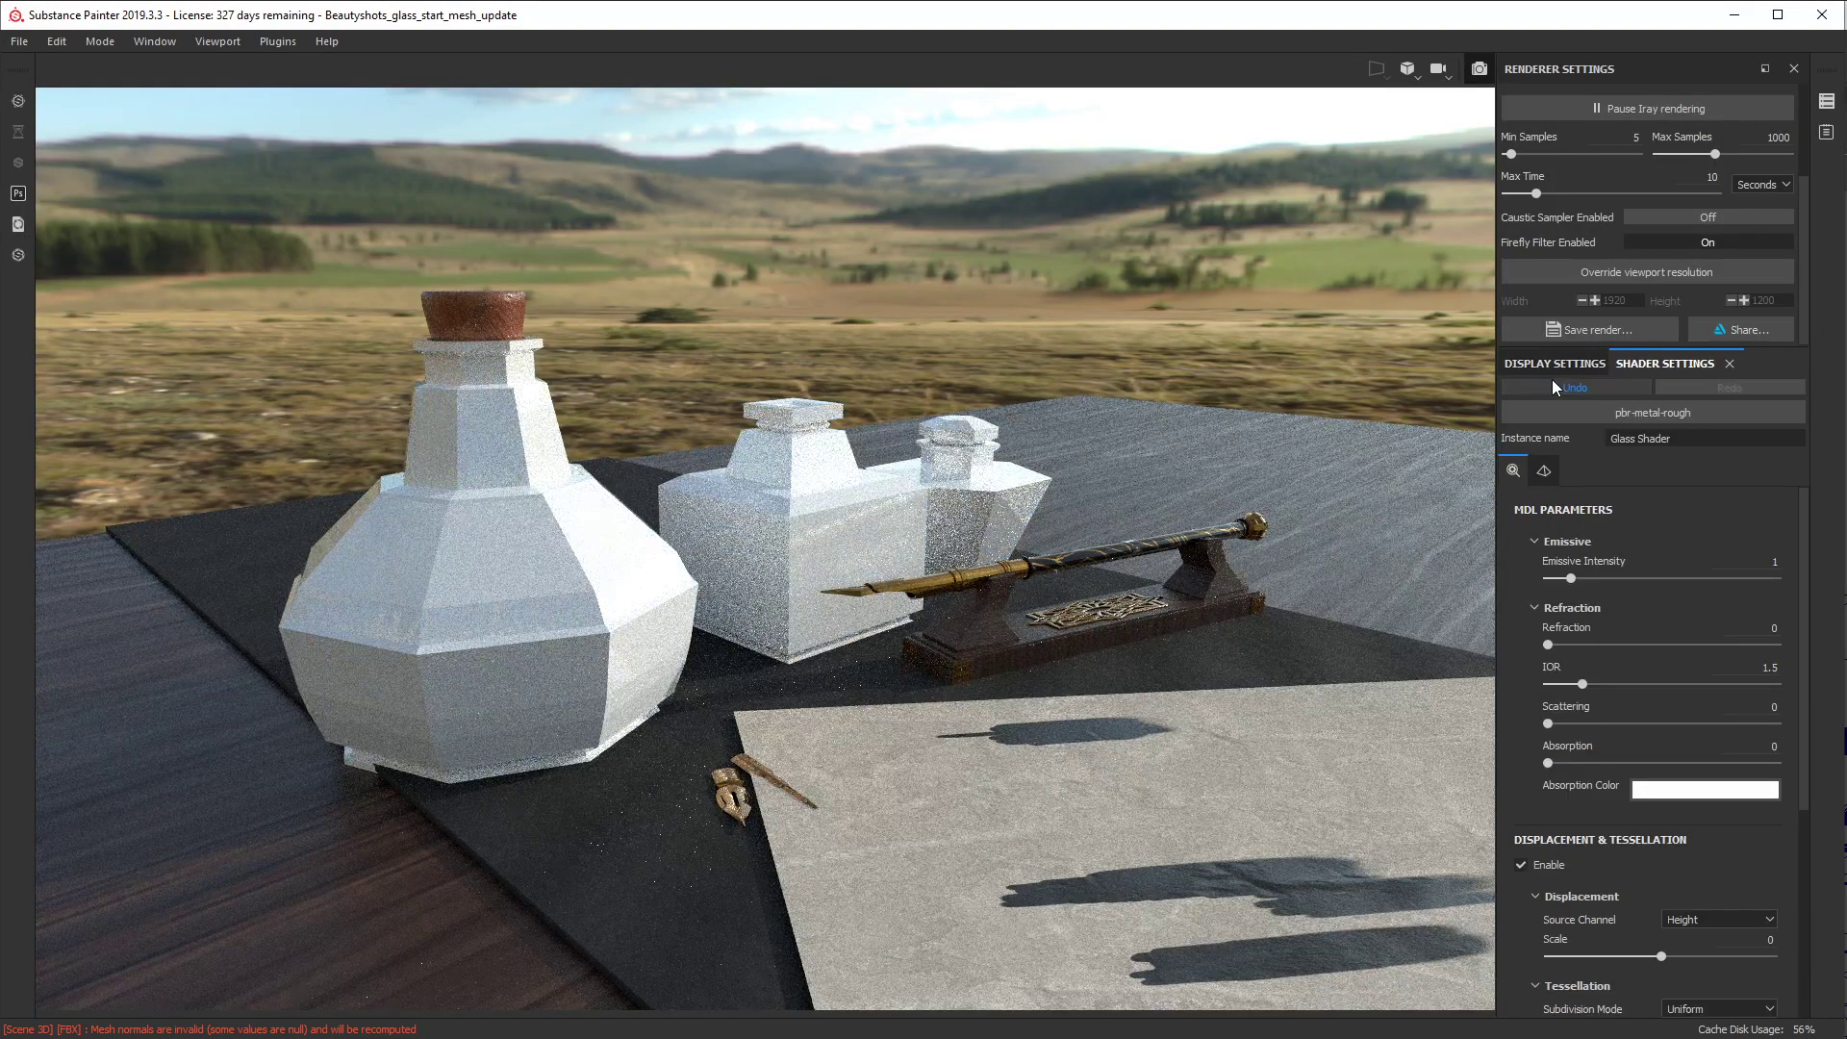
{"action": "left_click_drag", "start_coordinate": [1548, 645], "coordinate": [1778, 645]}
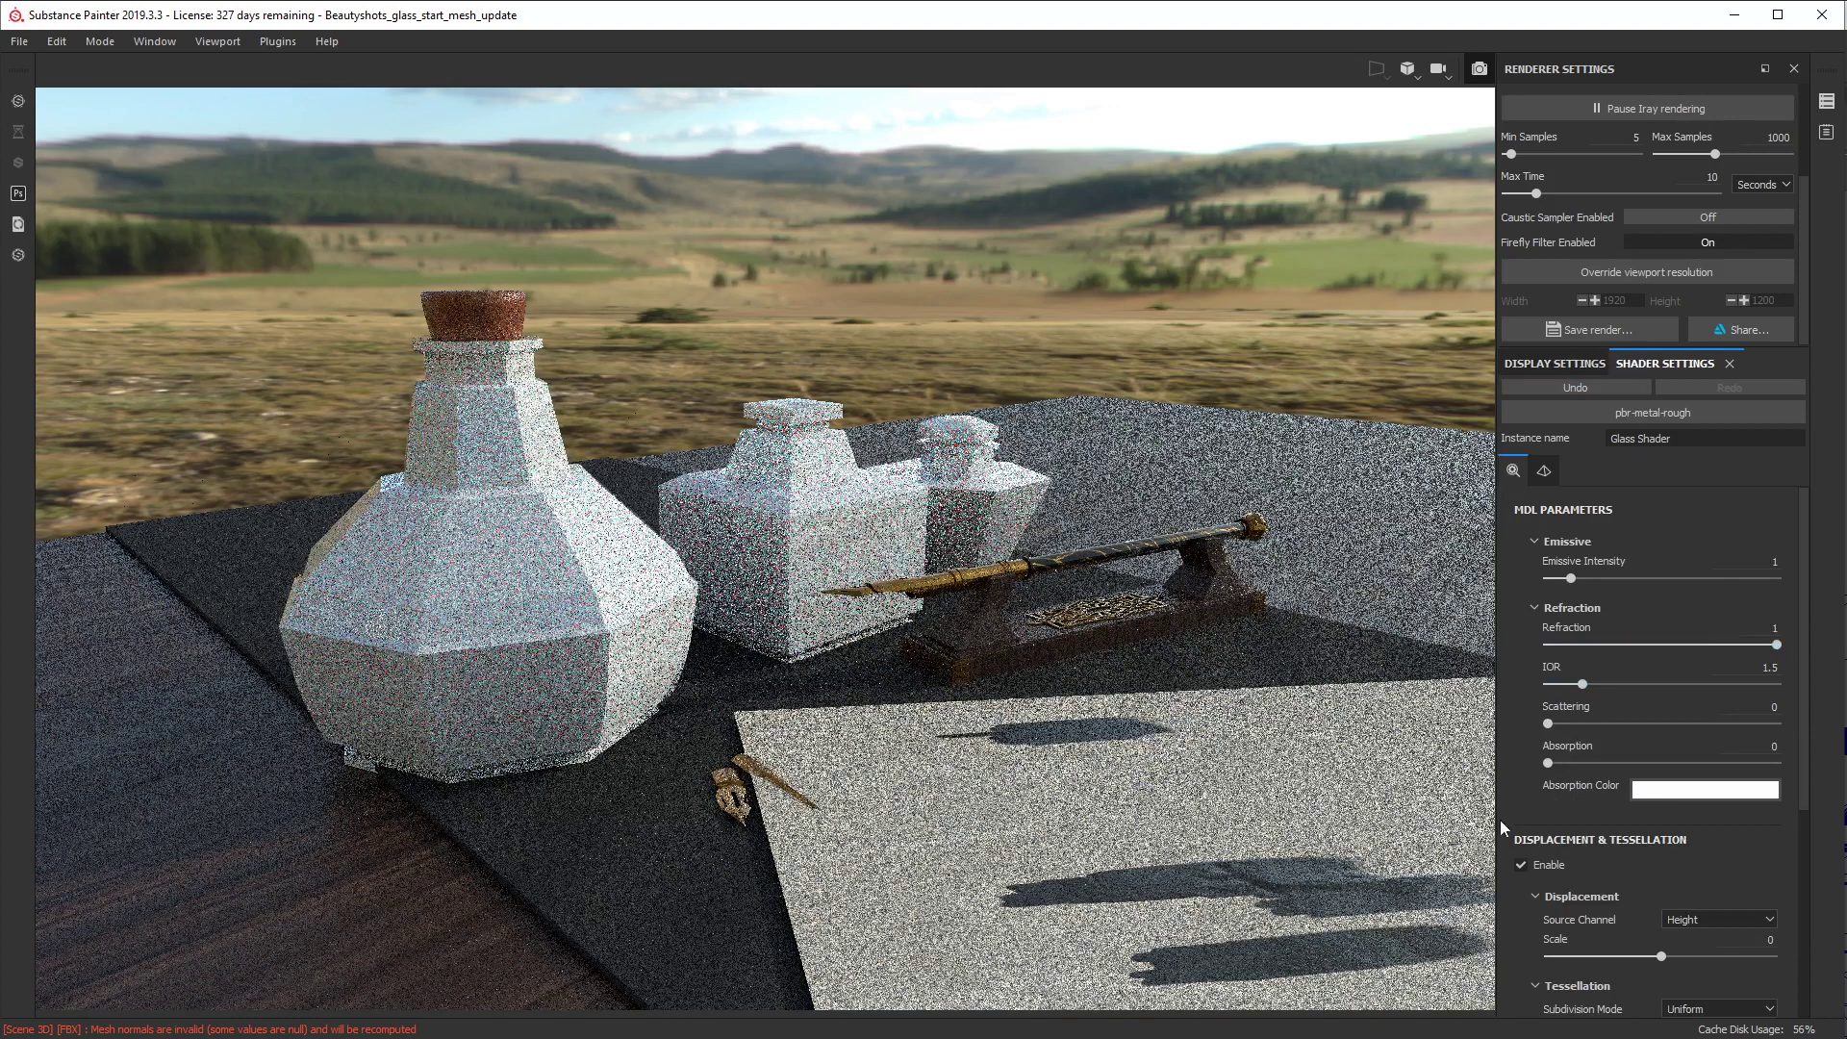
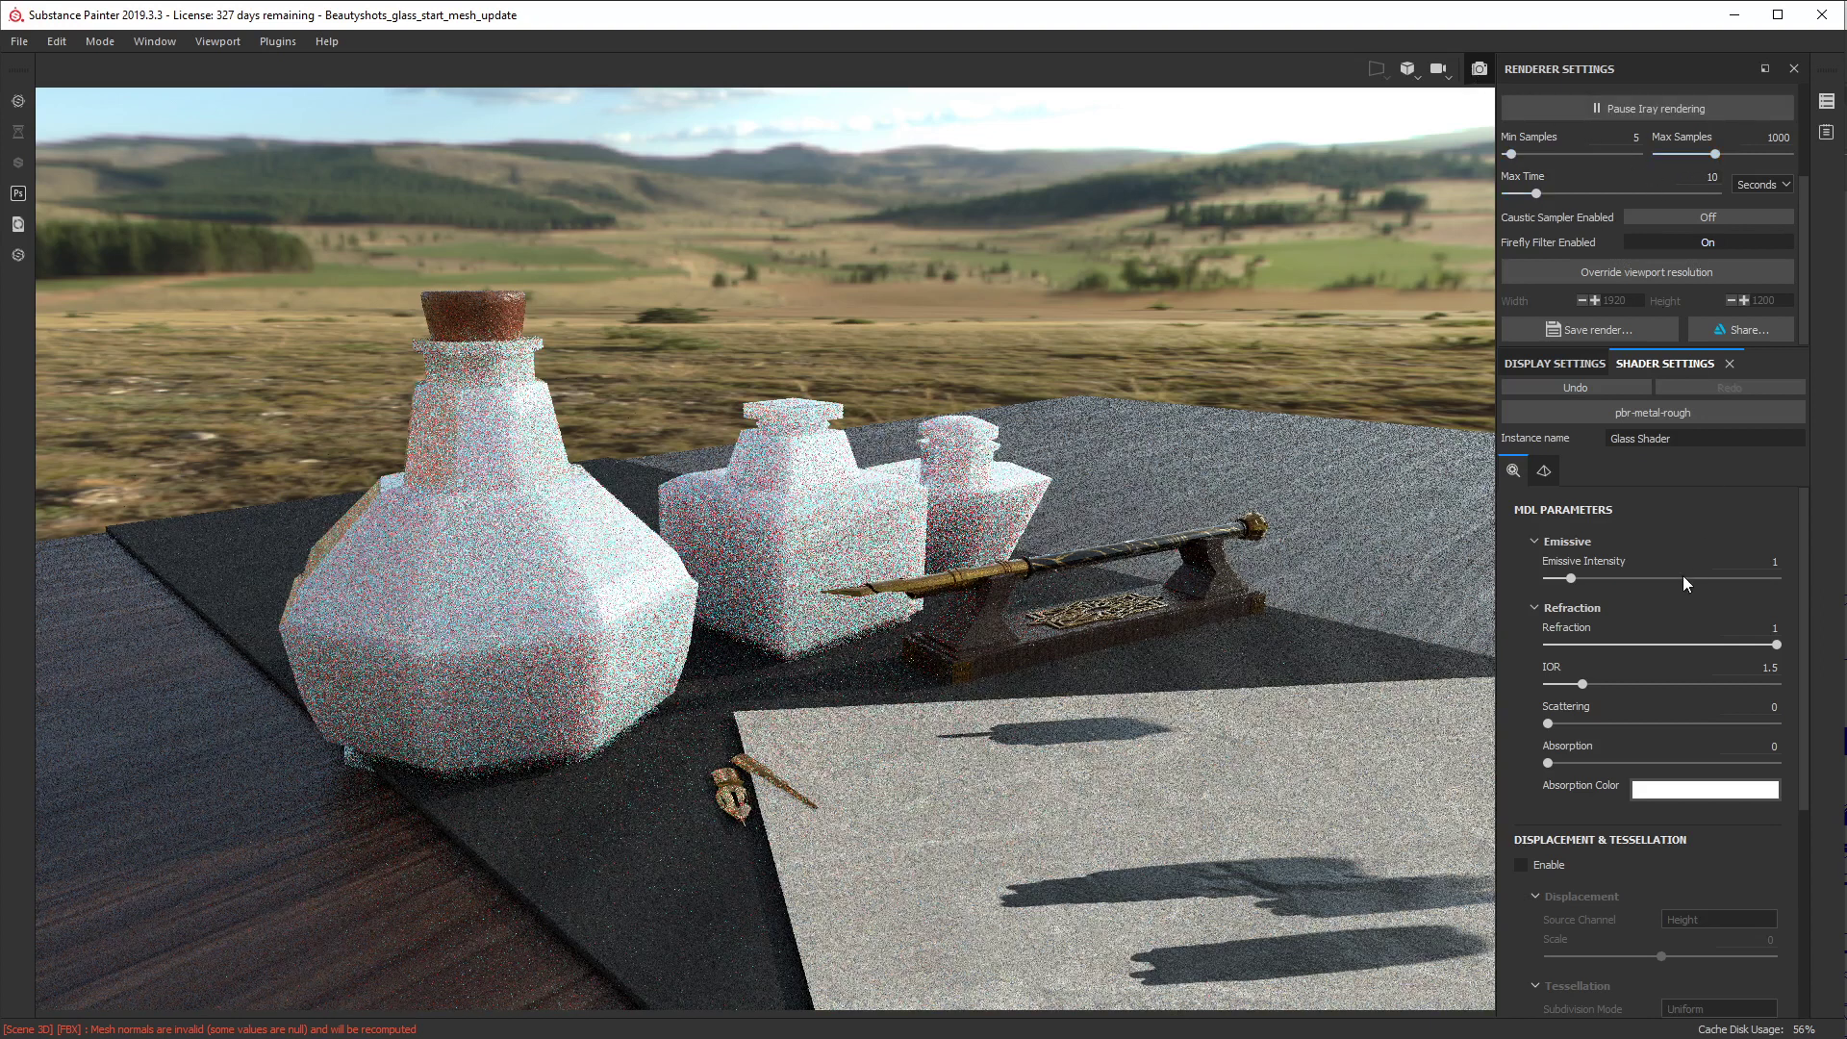
{"action": "key", "text": "F9"}
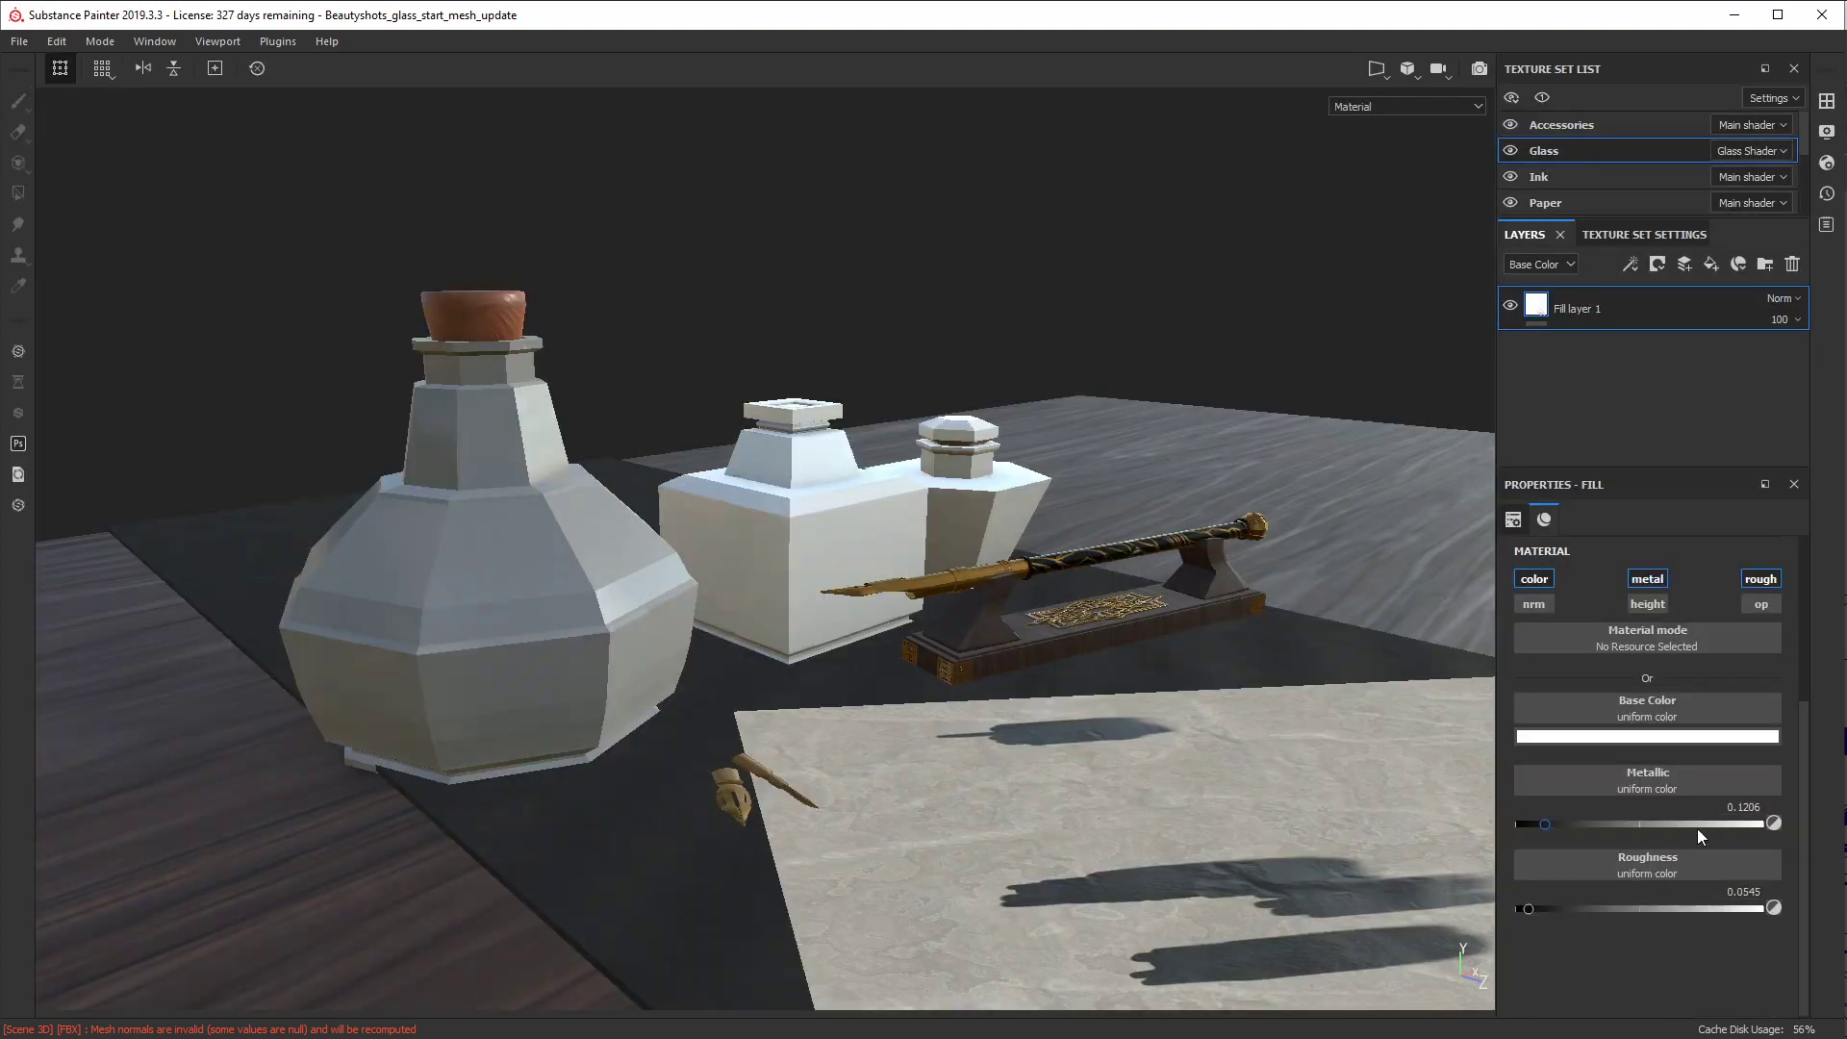
Step: Enable the glass fill layer's opacity channel, set its opacity to 1, and check the result in Iray
{"action": "left_click", "coordinate": [1762, 605]}
{"action": "left_click_drag", "start_coordinate": [1521, 993], "coordinate": [1782, 997]}
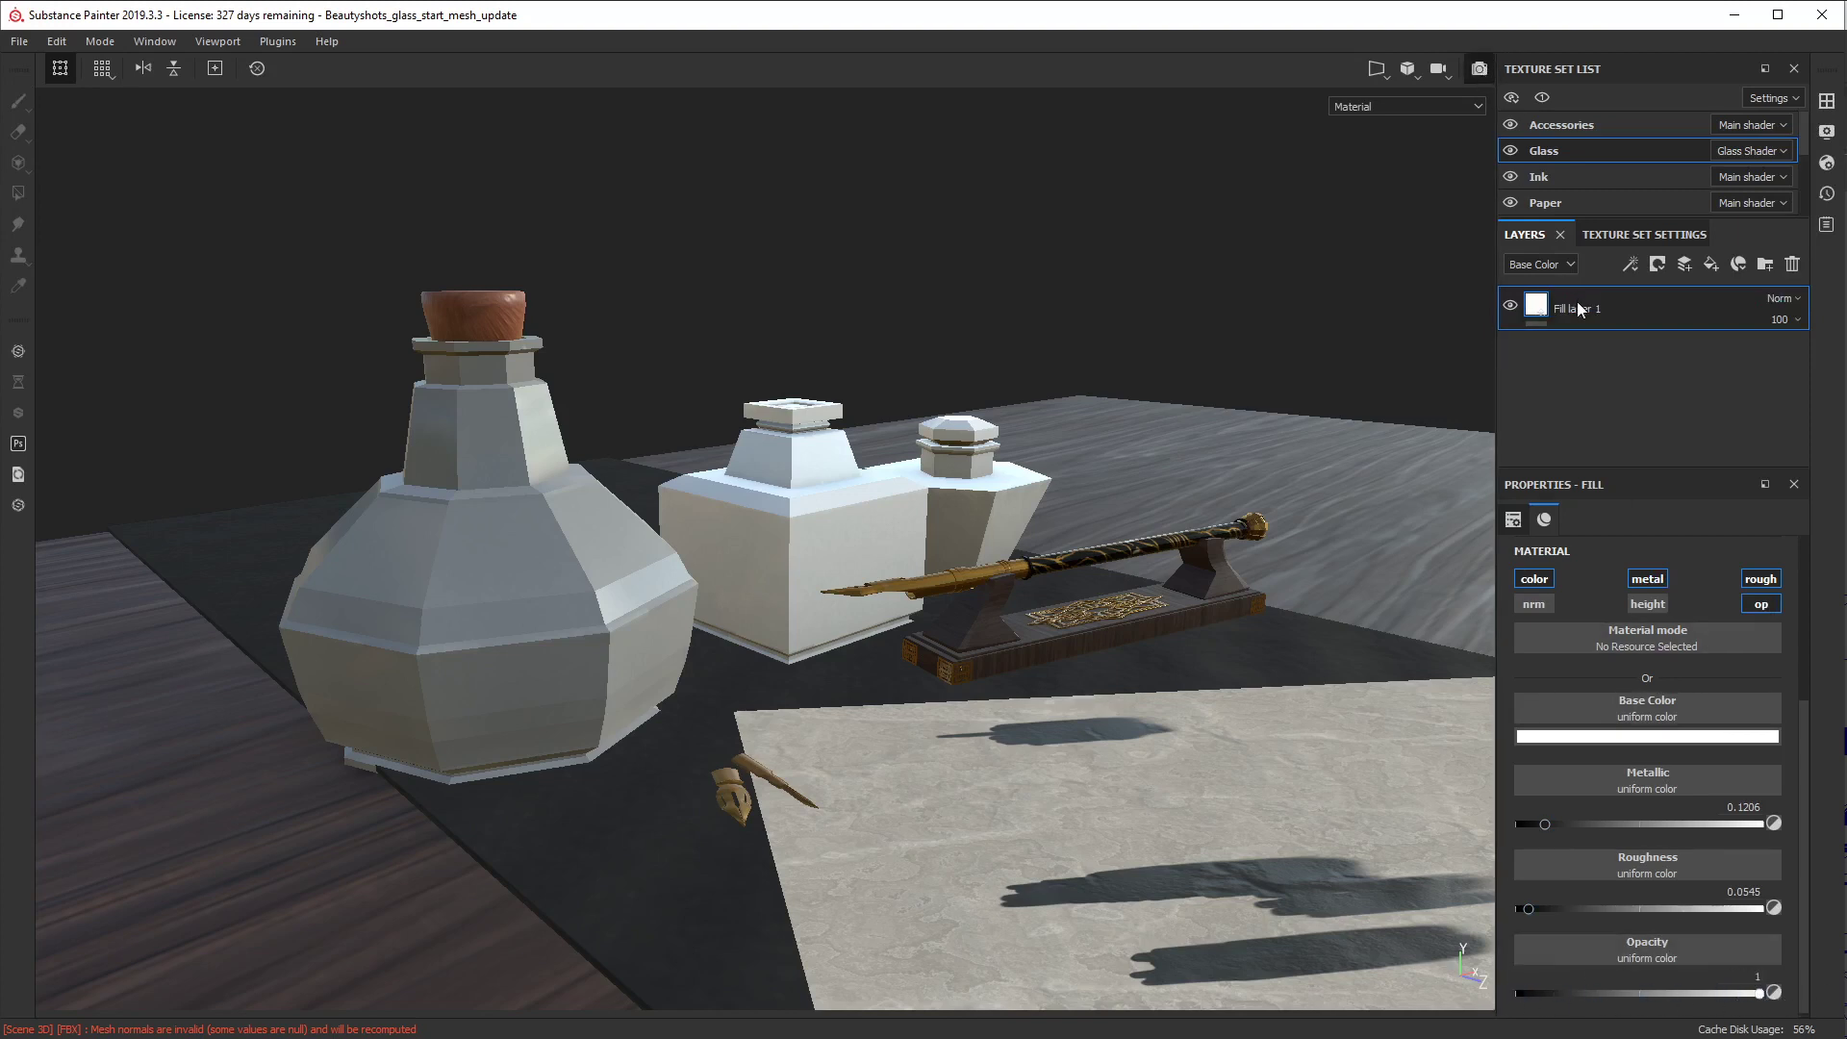
{"action": "key", "text": "F10"}
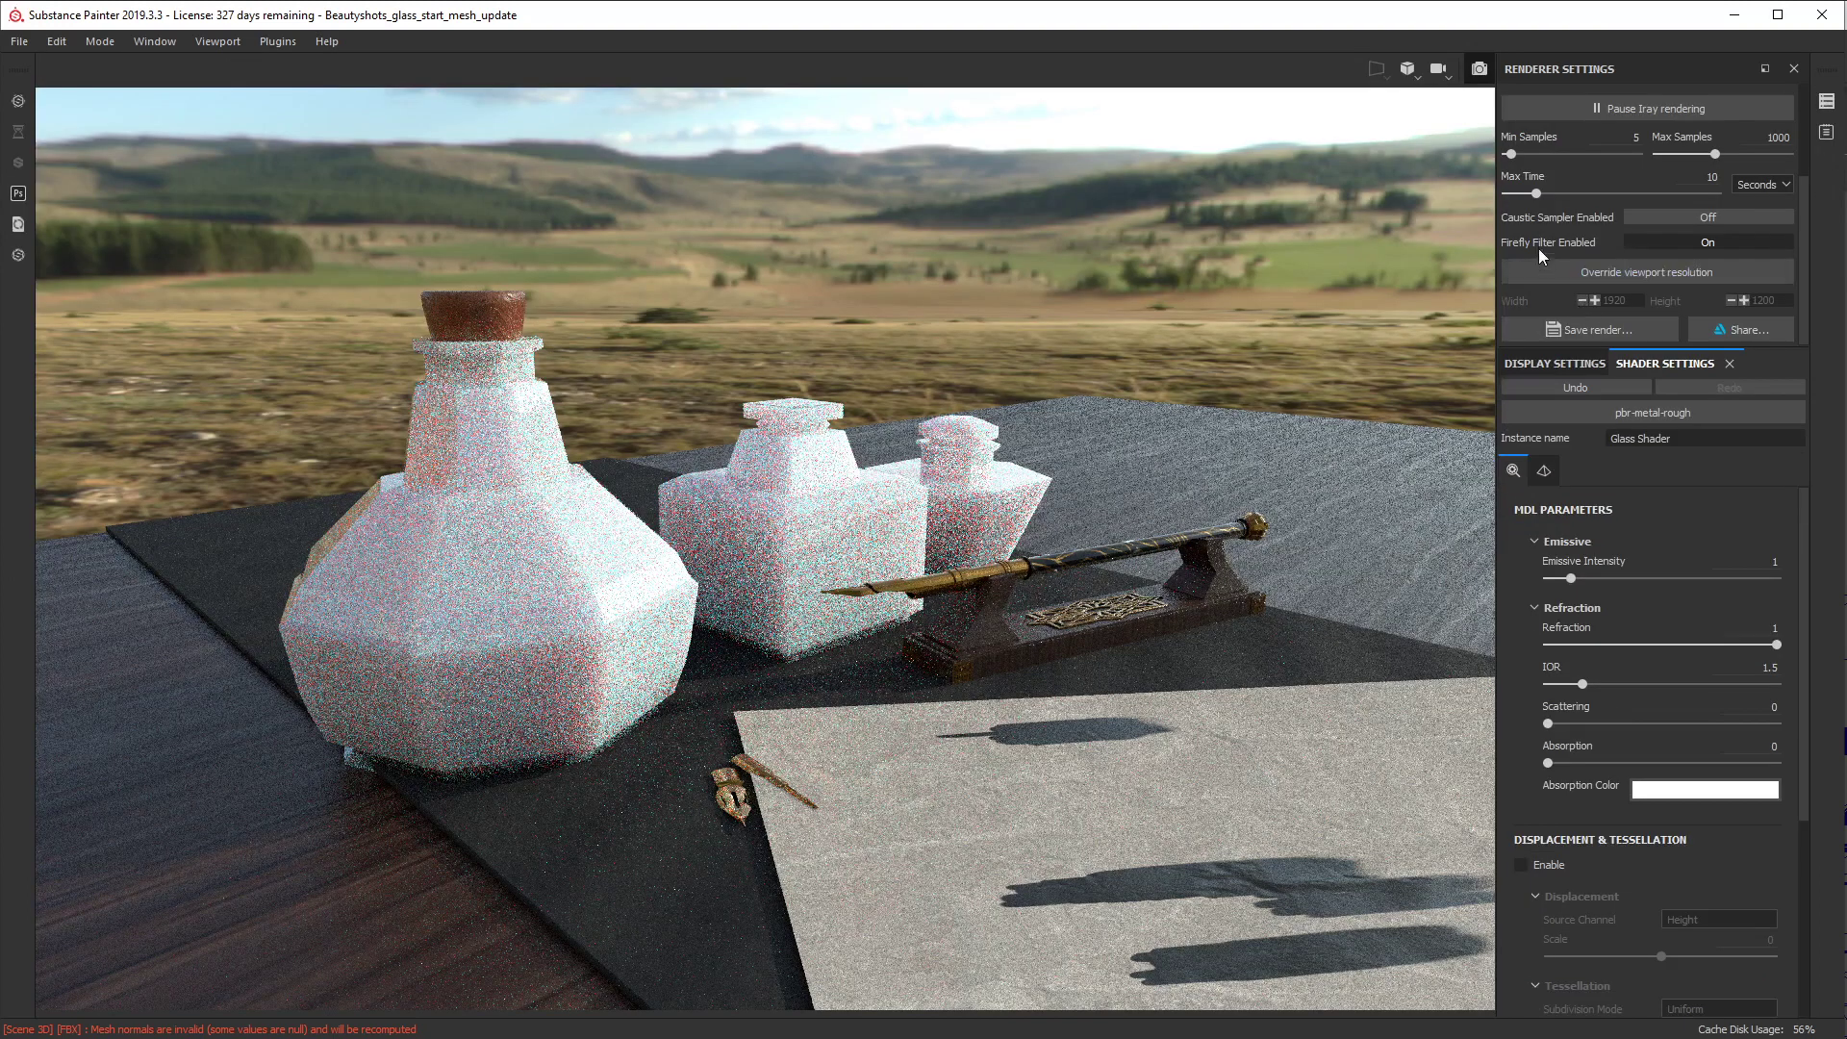
{"action": "key", "text": "F10"}
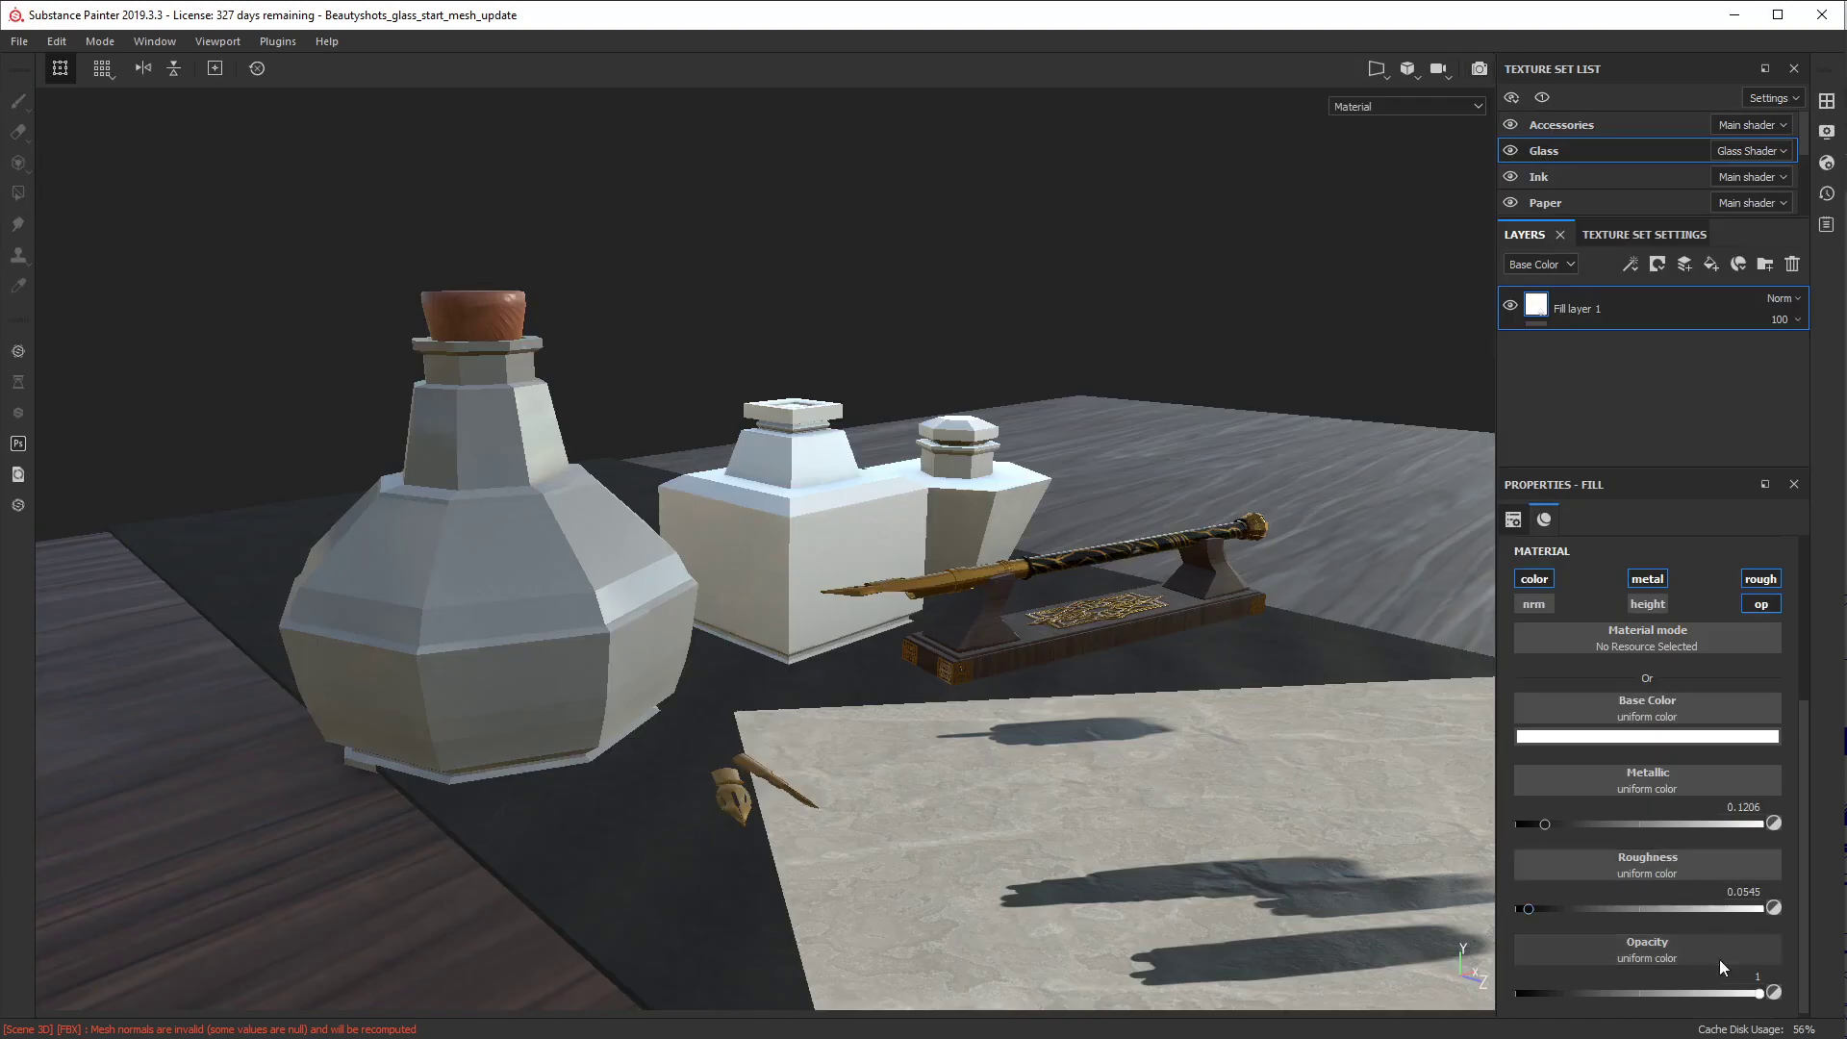
Step: Lower the glass fill layer's opacity to 0 and check how the pbr-metal-rough shader renders it in Iray
{"action": "left_click_drag", "start_coordinate": [1760, 993], "coordinate": [1519, 993]}
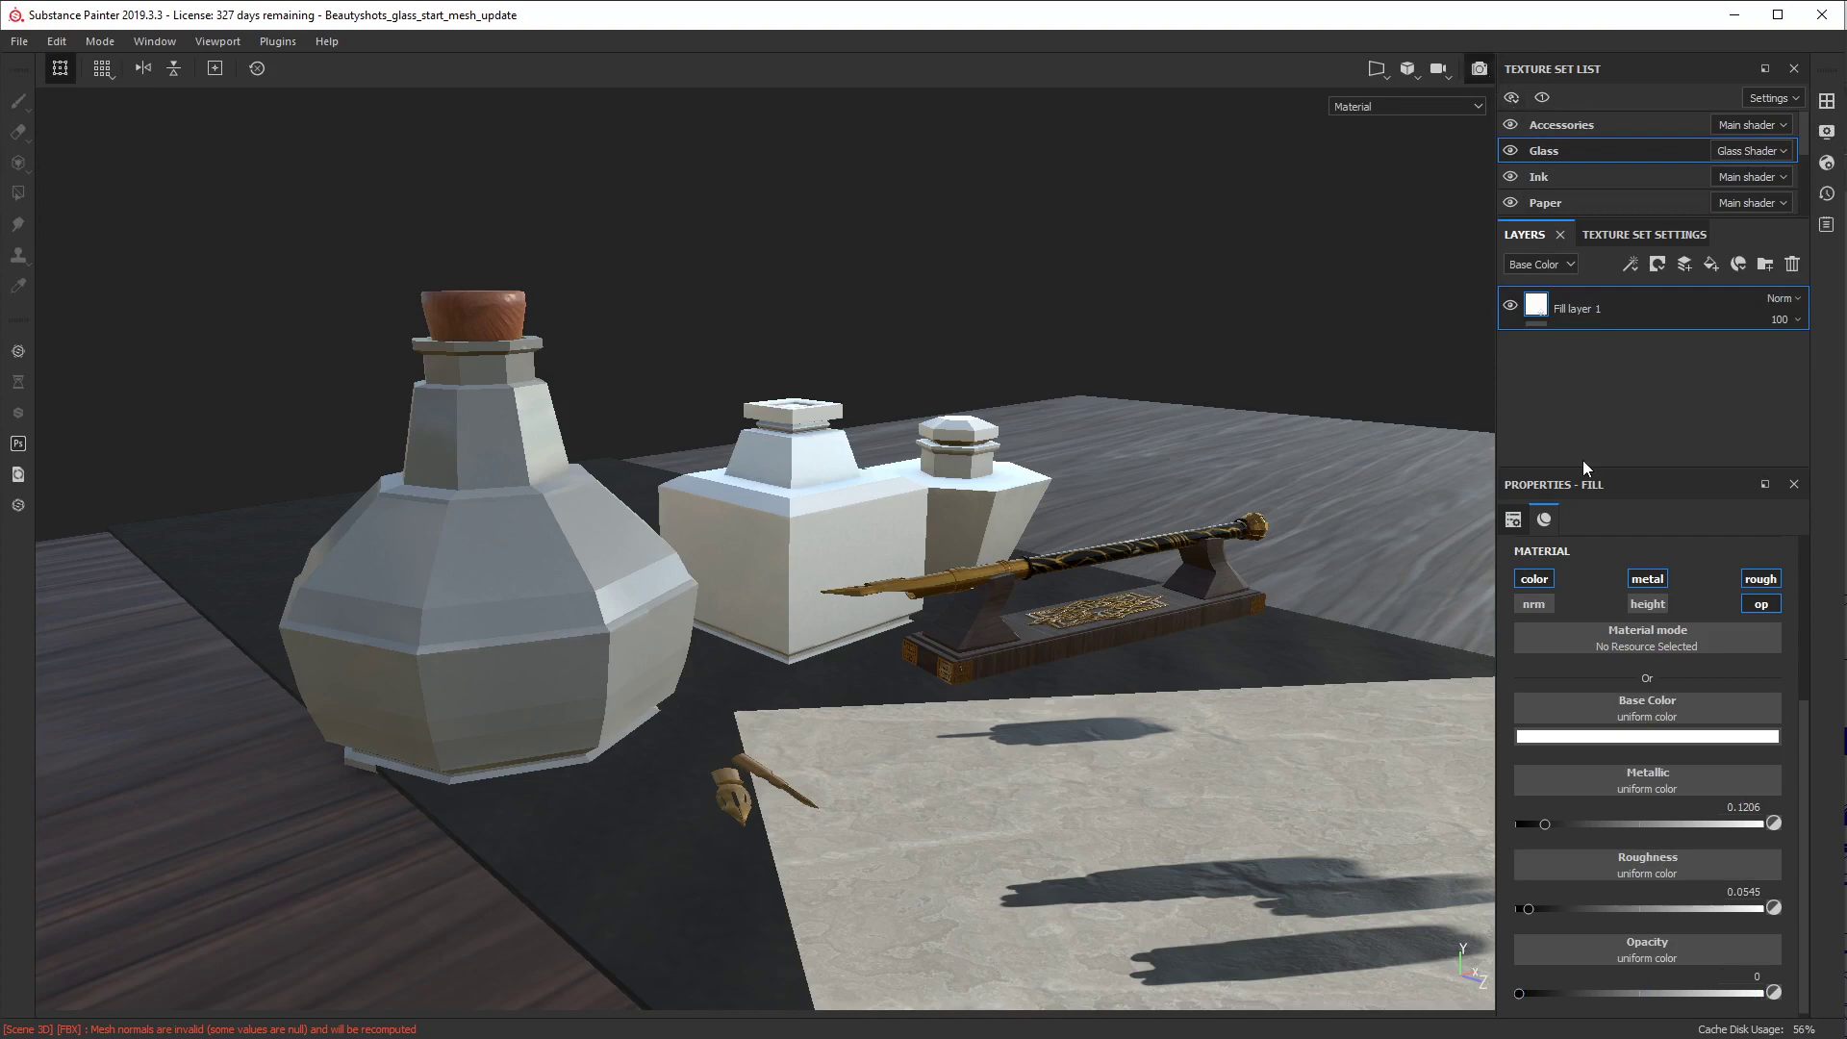
{"action": "key", "text": "F10"}
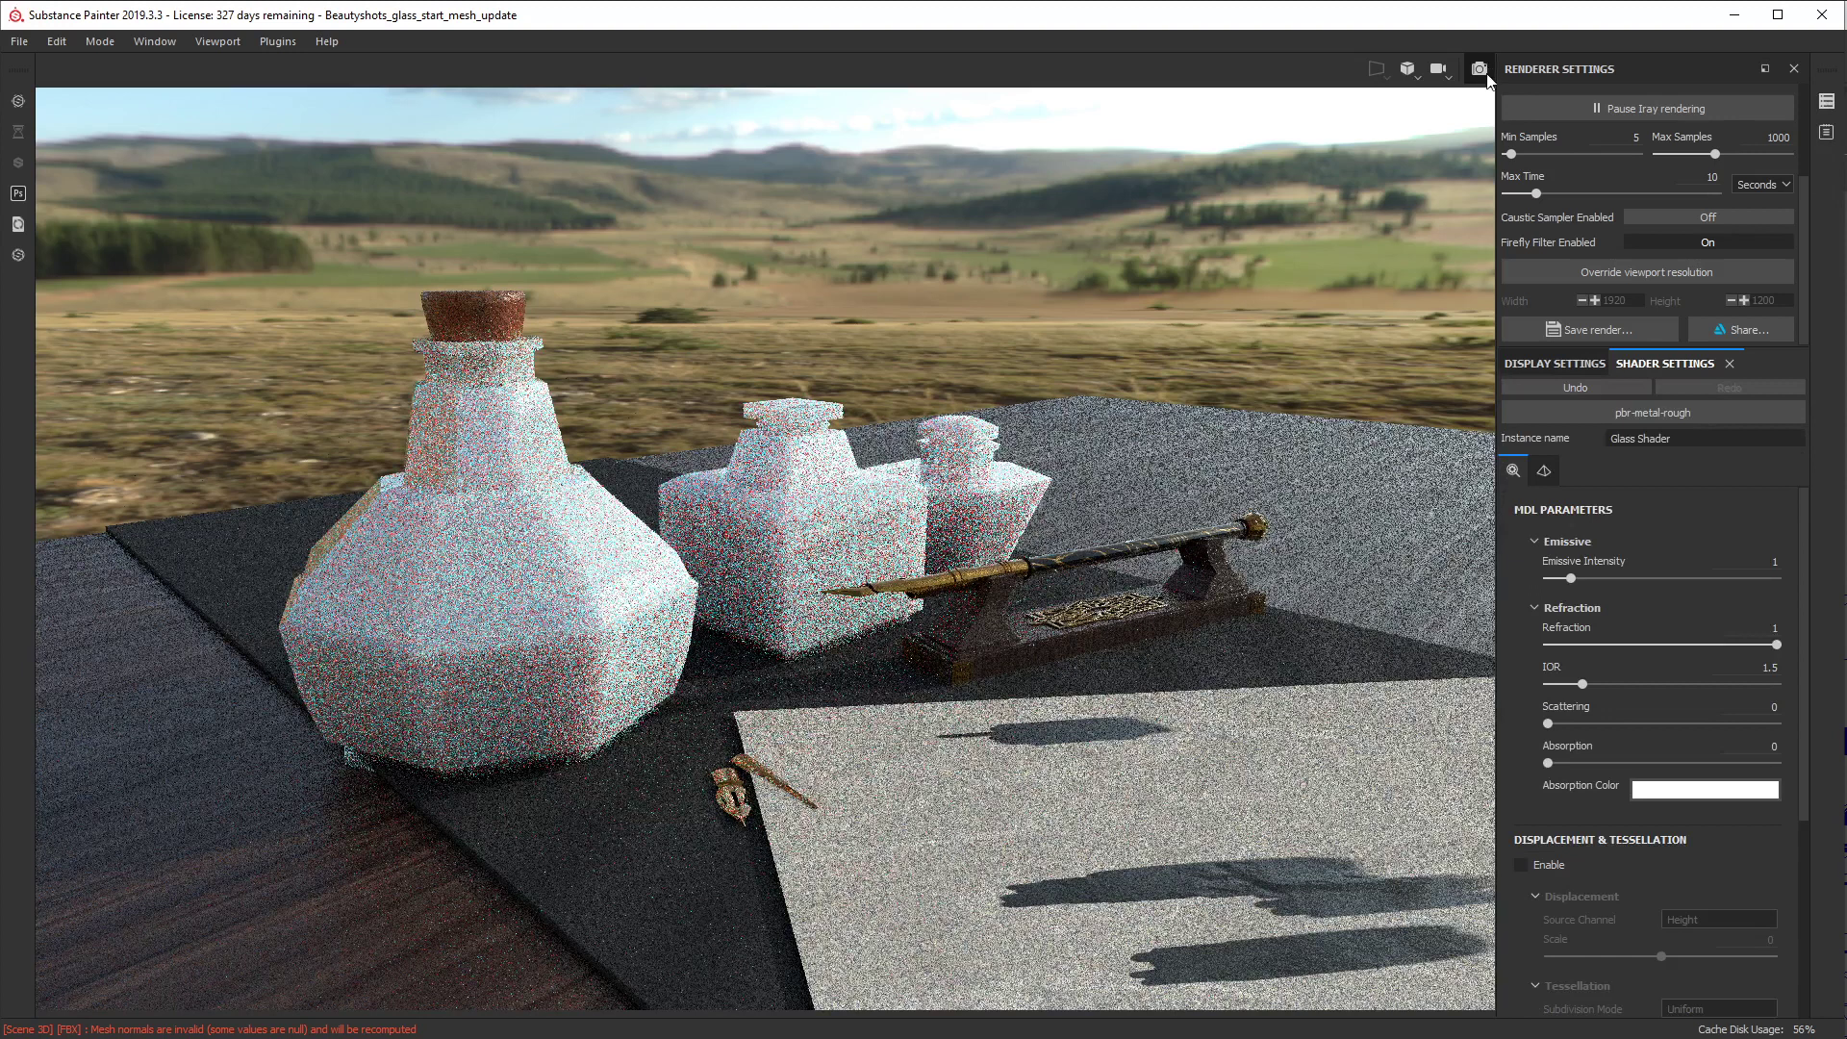
{"action": "key", "text": "F9"}
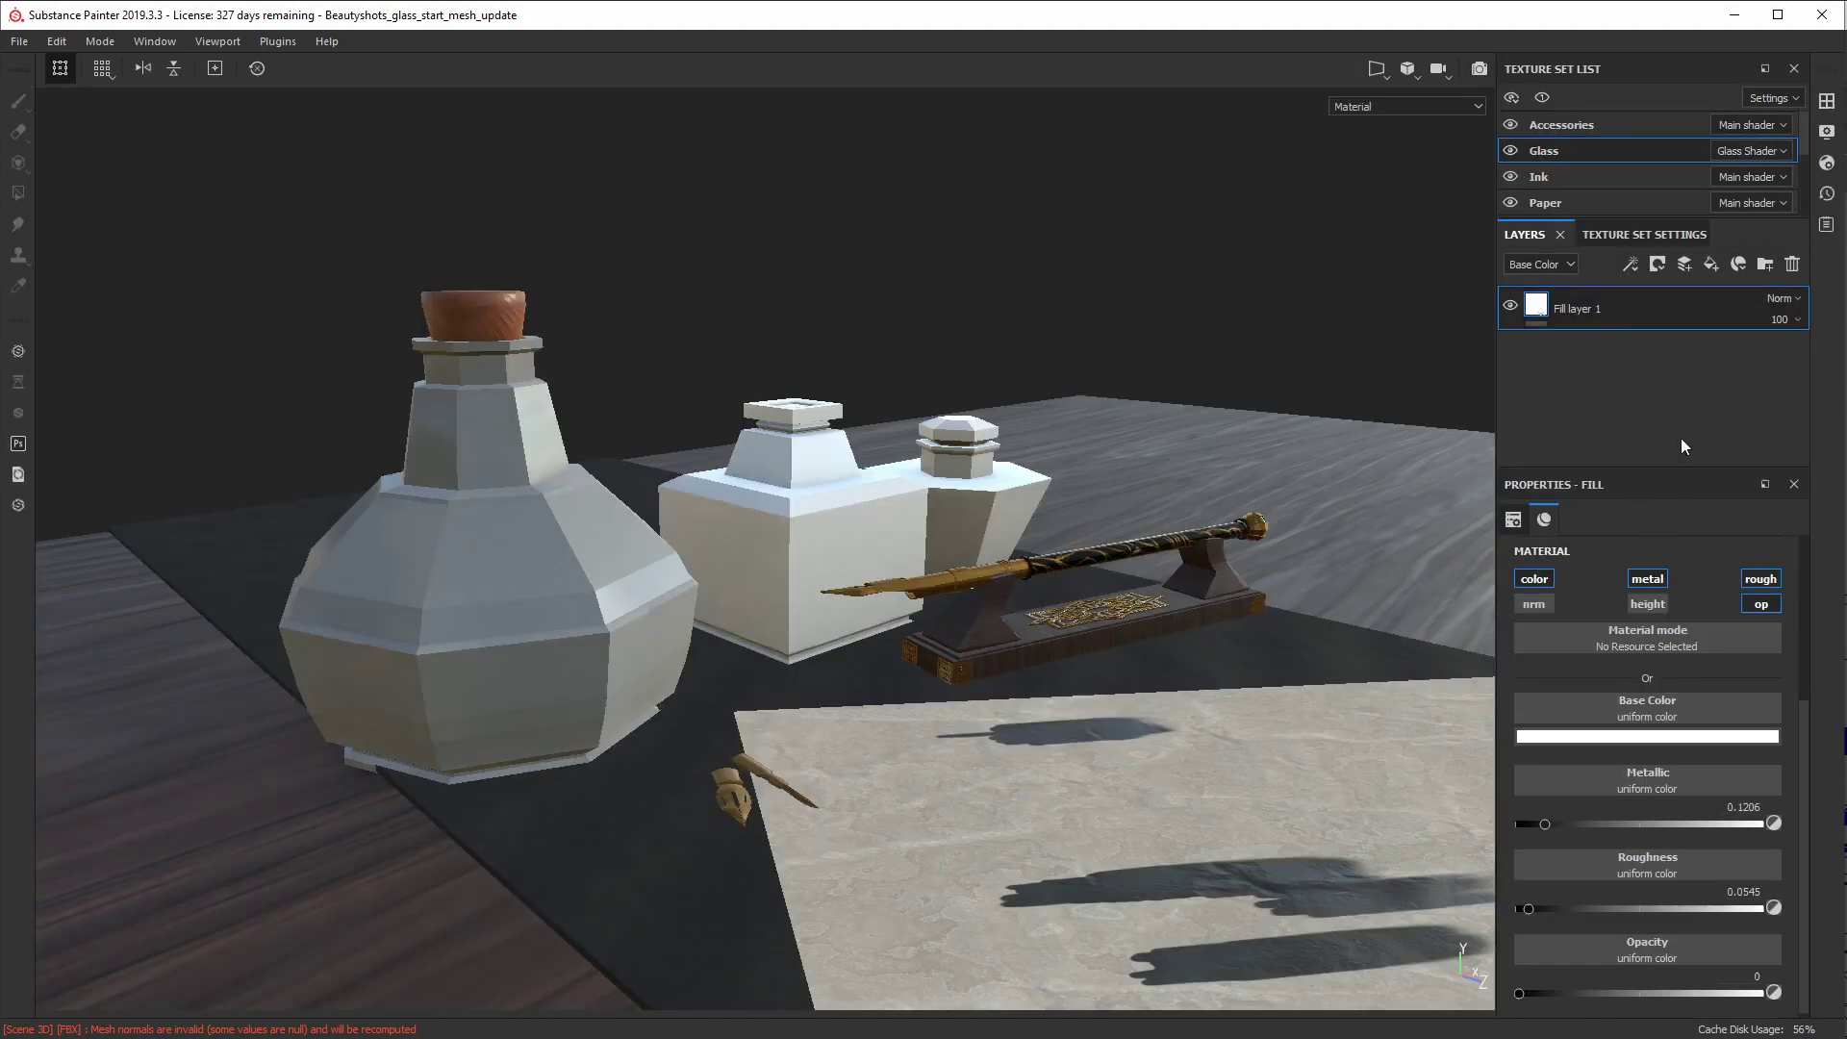
Step: Switch the glass shader back to pbr-metal-rough-with-alpha-blending and render the bottles in Iray
{"action": "left_click", "coordinate": [1828, 163]}
{"action": "left_click", "coordinate": [1636, 221]}
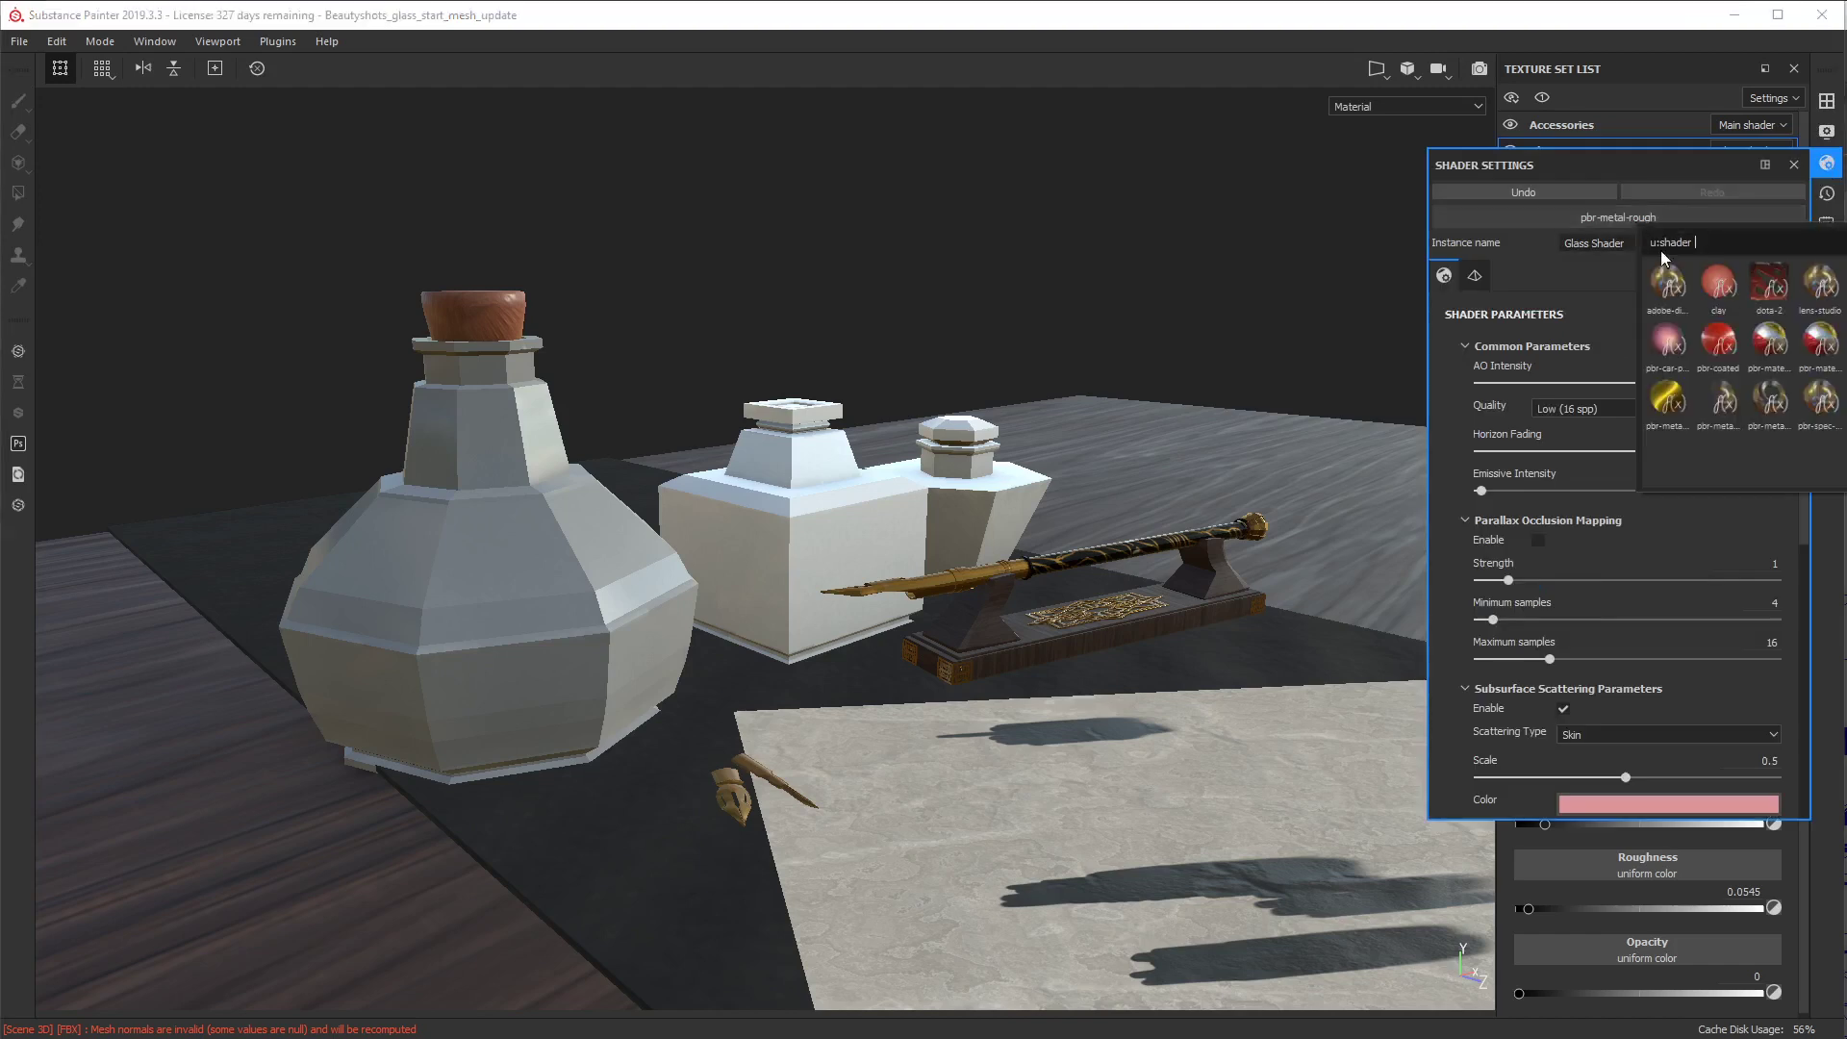
{"action": "left_click", "coordinate": [1723, 404]}
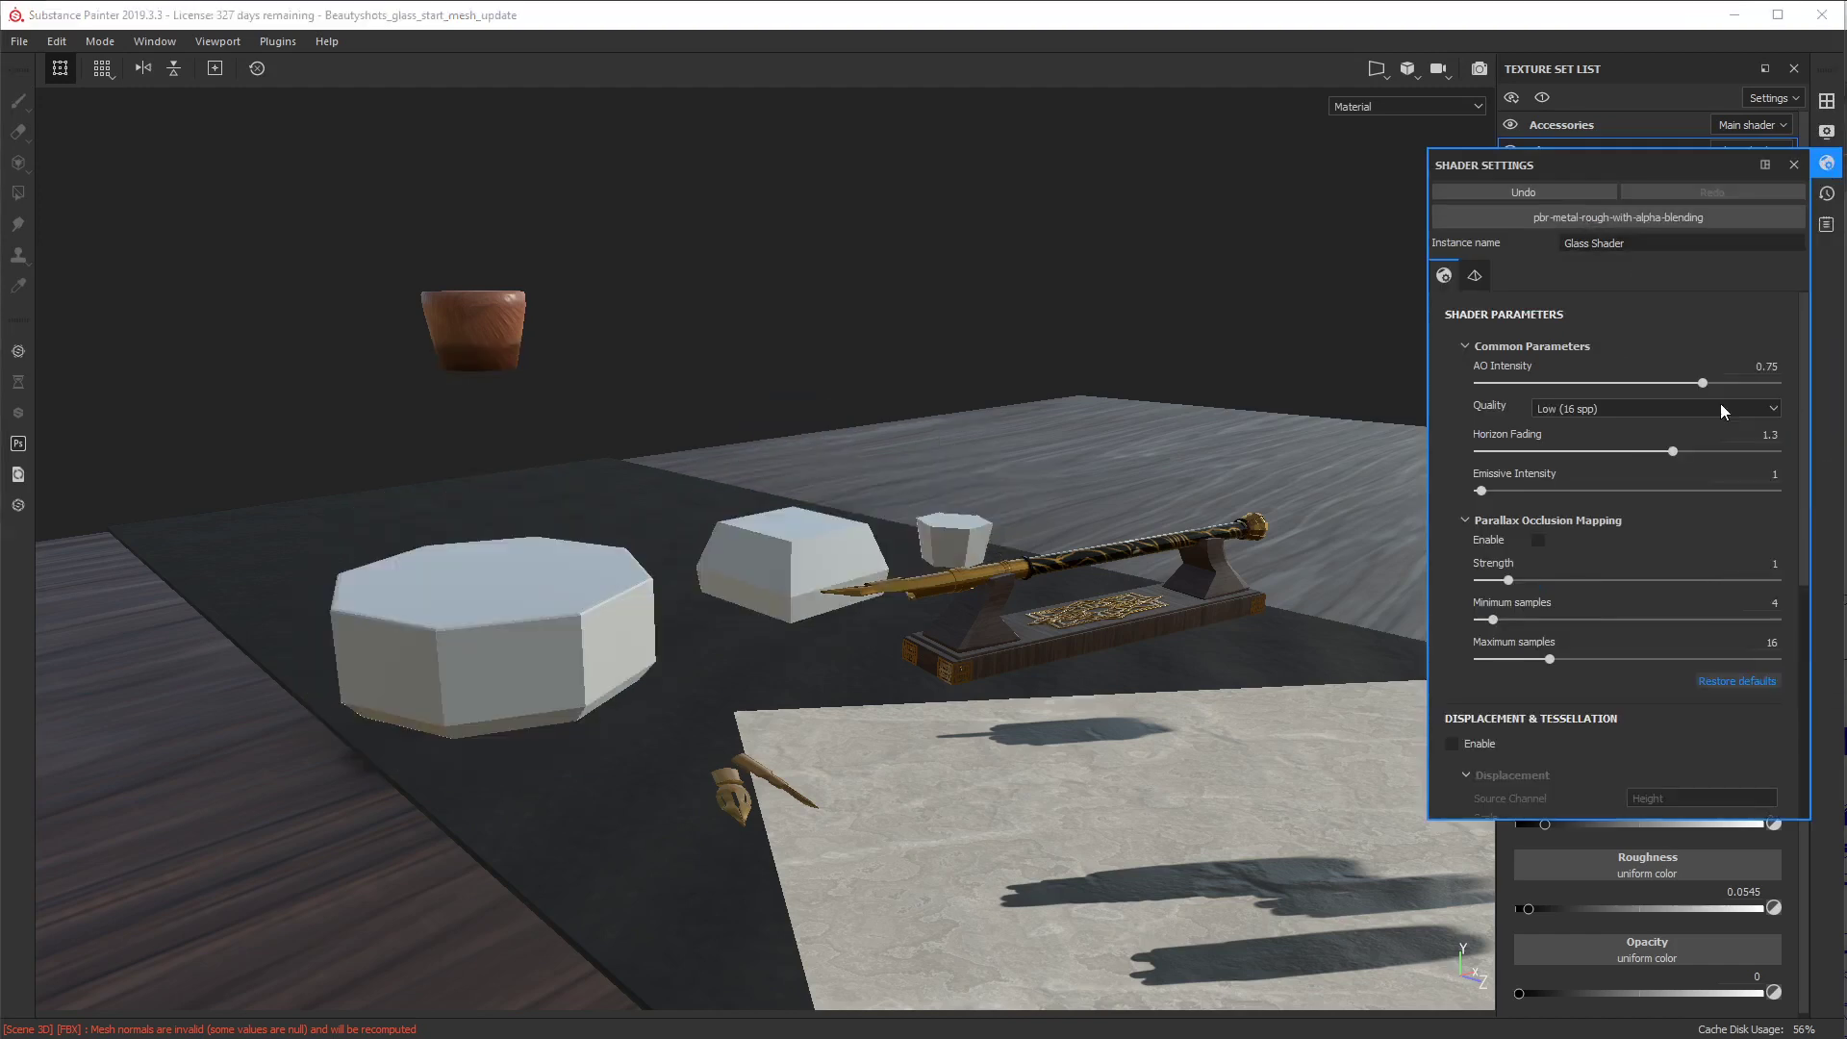
{"action": "left_click", "coordinate": [1794, 166]}
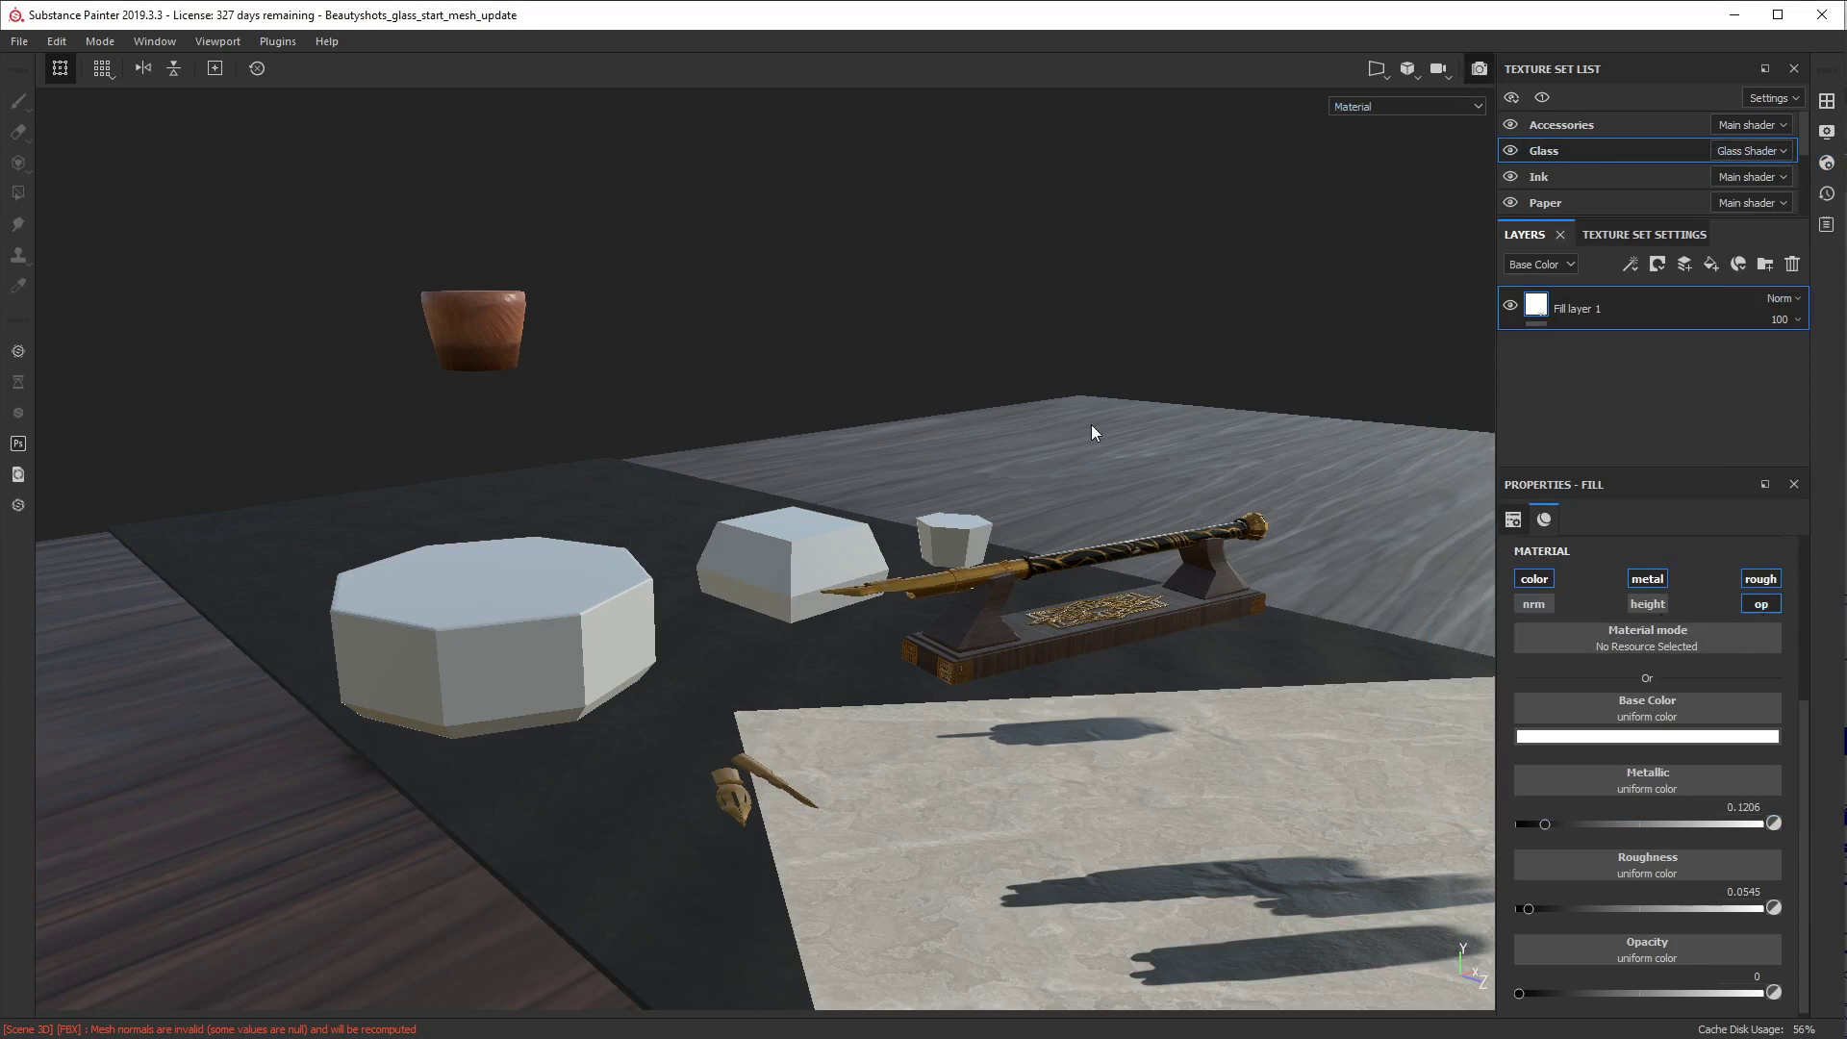
{"action": "key", "text": "F10"}
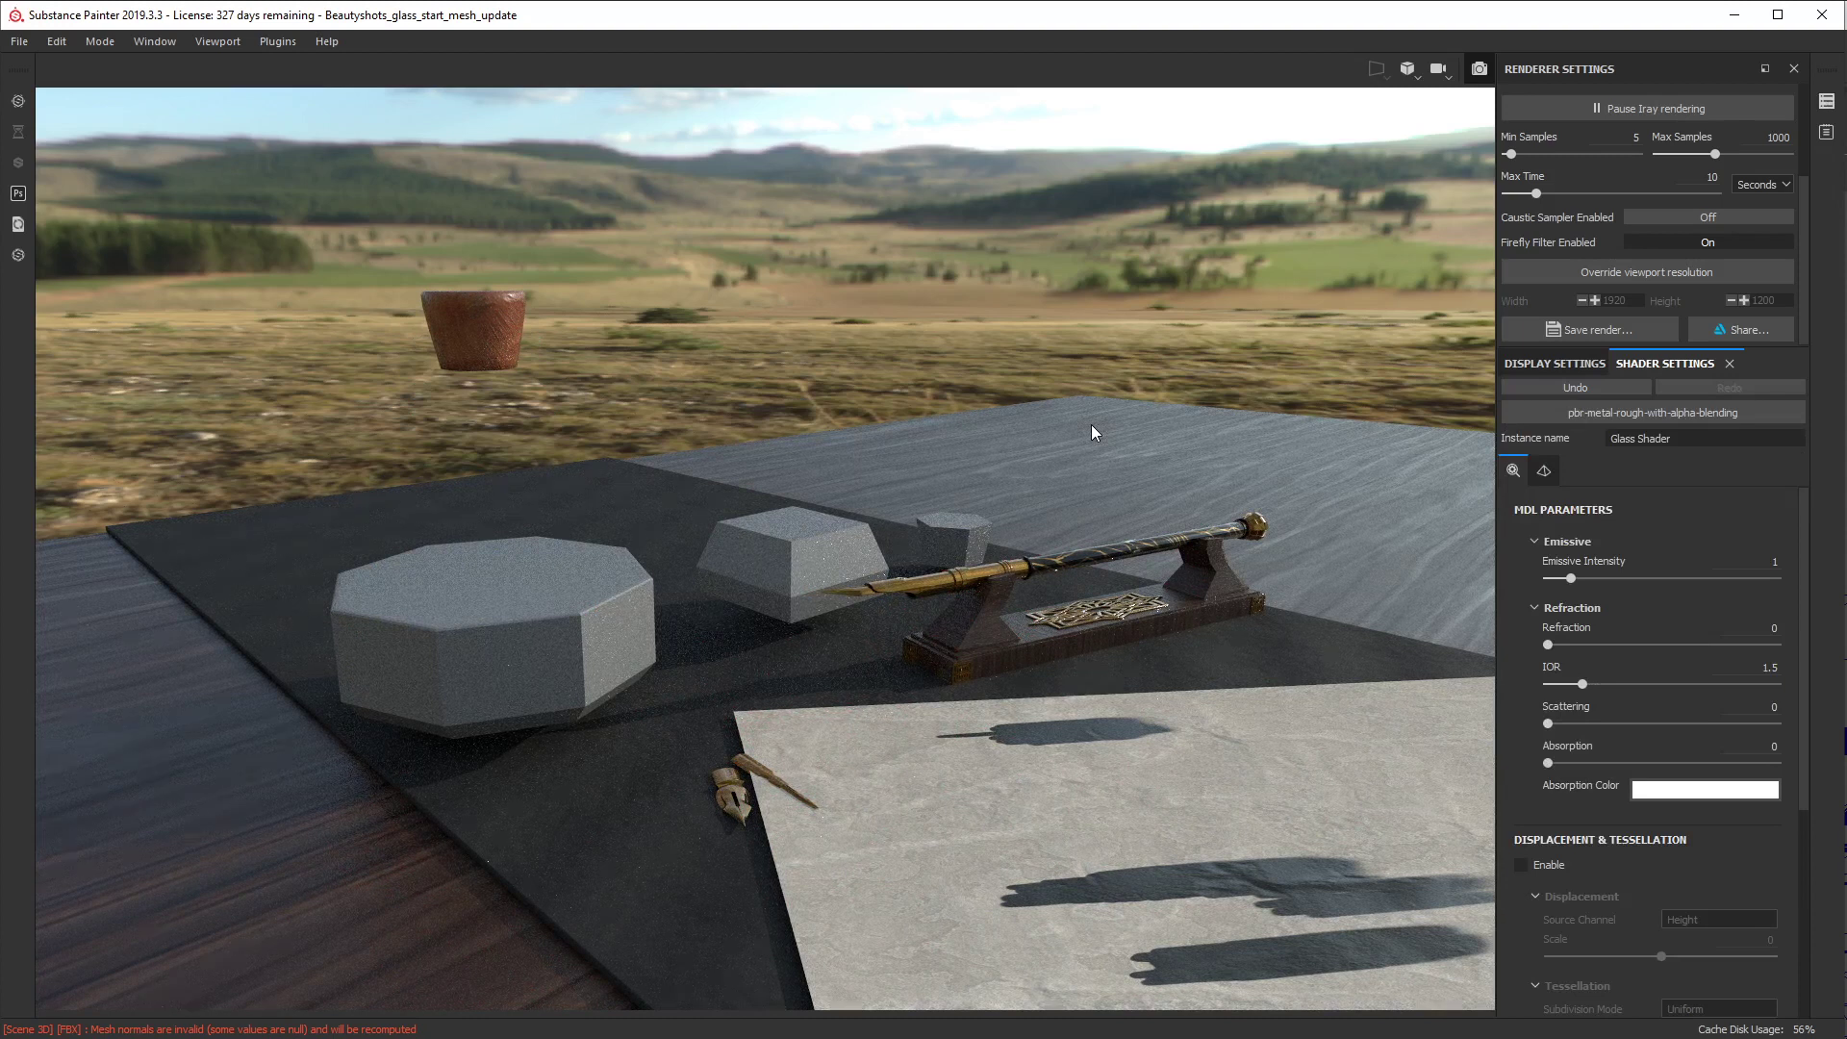
Step: Raise the glass shader's refraction to 1 and the fill layer's opacity to 1, and check the glass in Iray
{"action": "left_click_drag", "start_coordinate": [1543, 643], "coordinate": [1776, 644]}
{"action": "left_click", "coordinate": [1480, 69]}
{"action": "left_click_drag", "start_coordinate": [1519, 993], "coordinate": [1792, 990]}
{"action": "left_click", "coordinate": [1478, 68]}
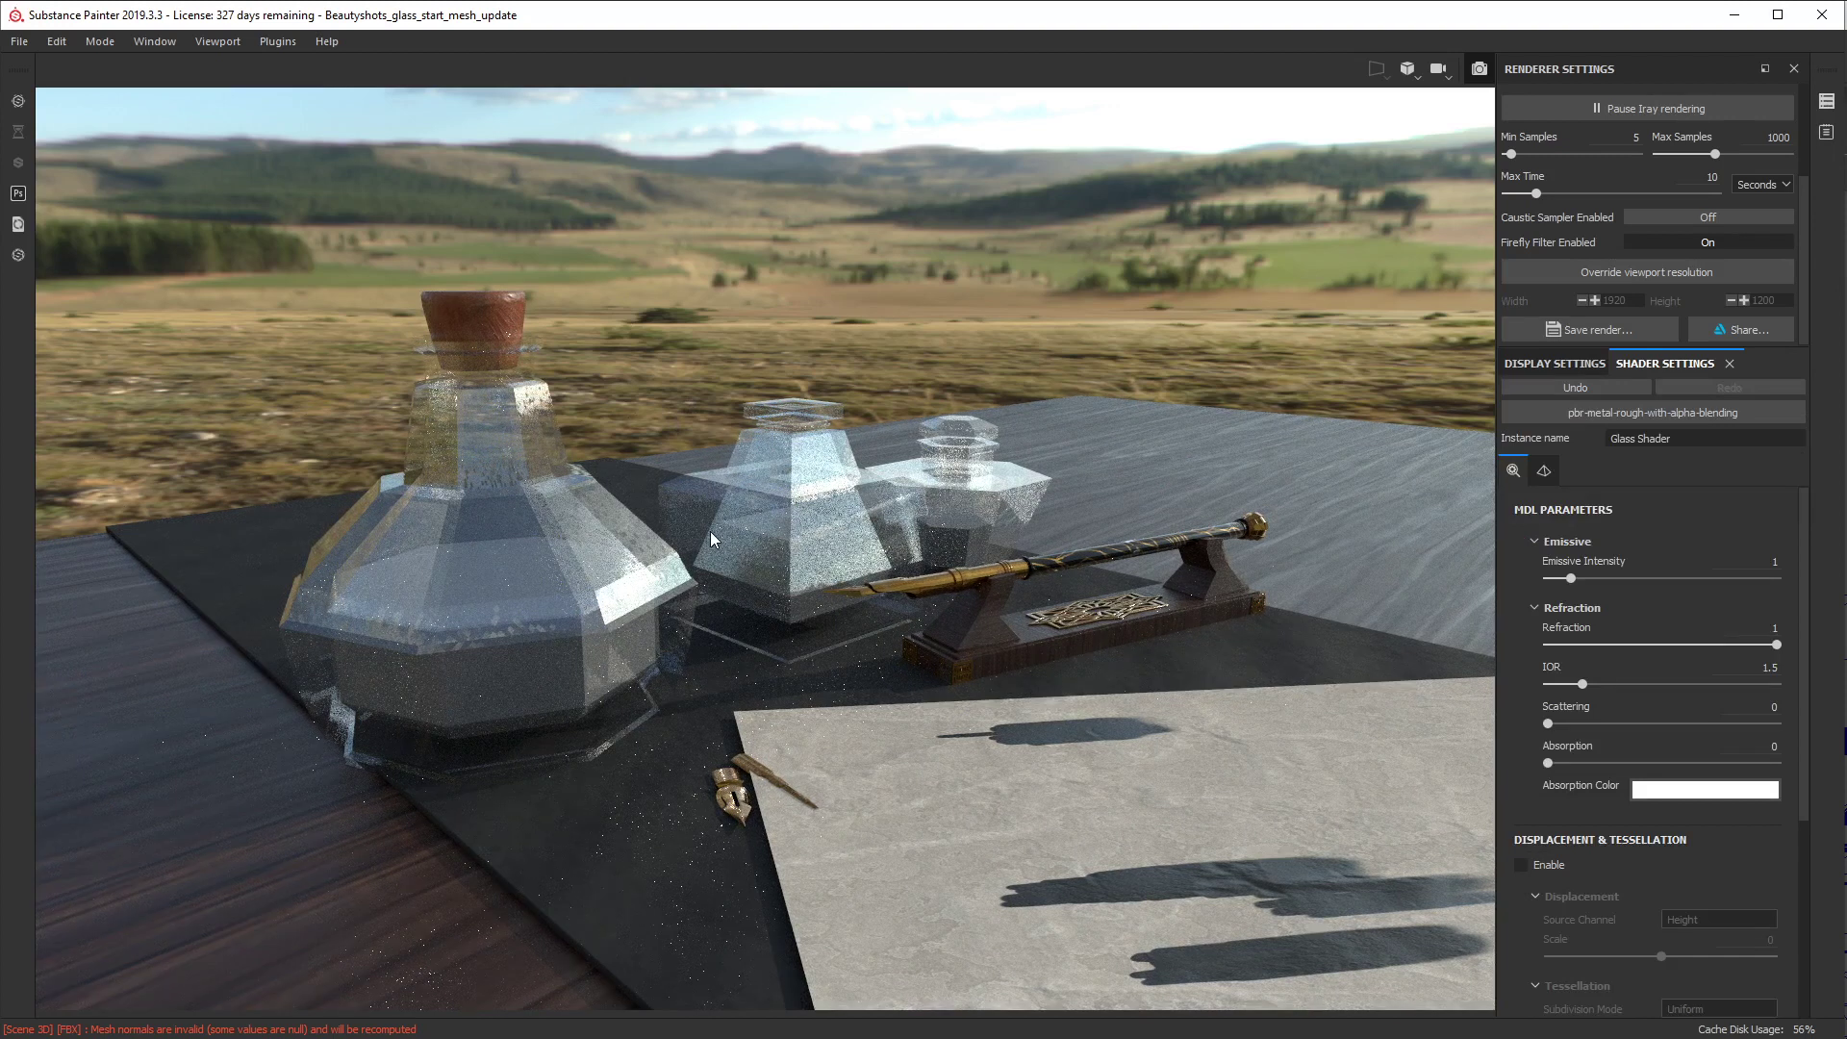
{"action": "left_click", "coordinate": [1479, 69]}
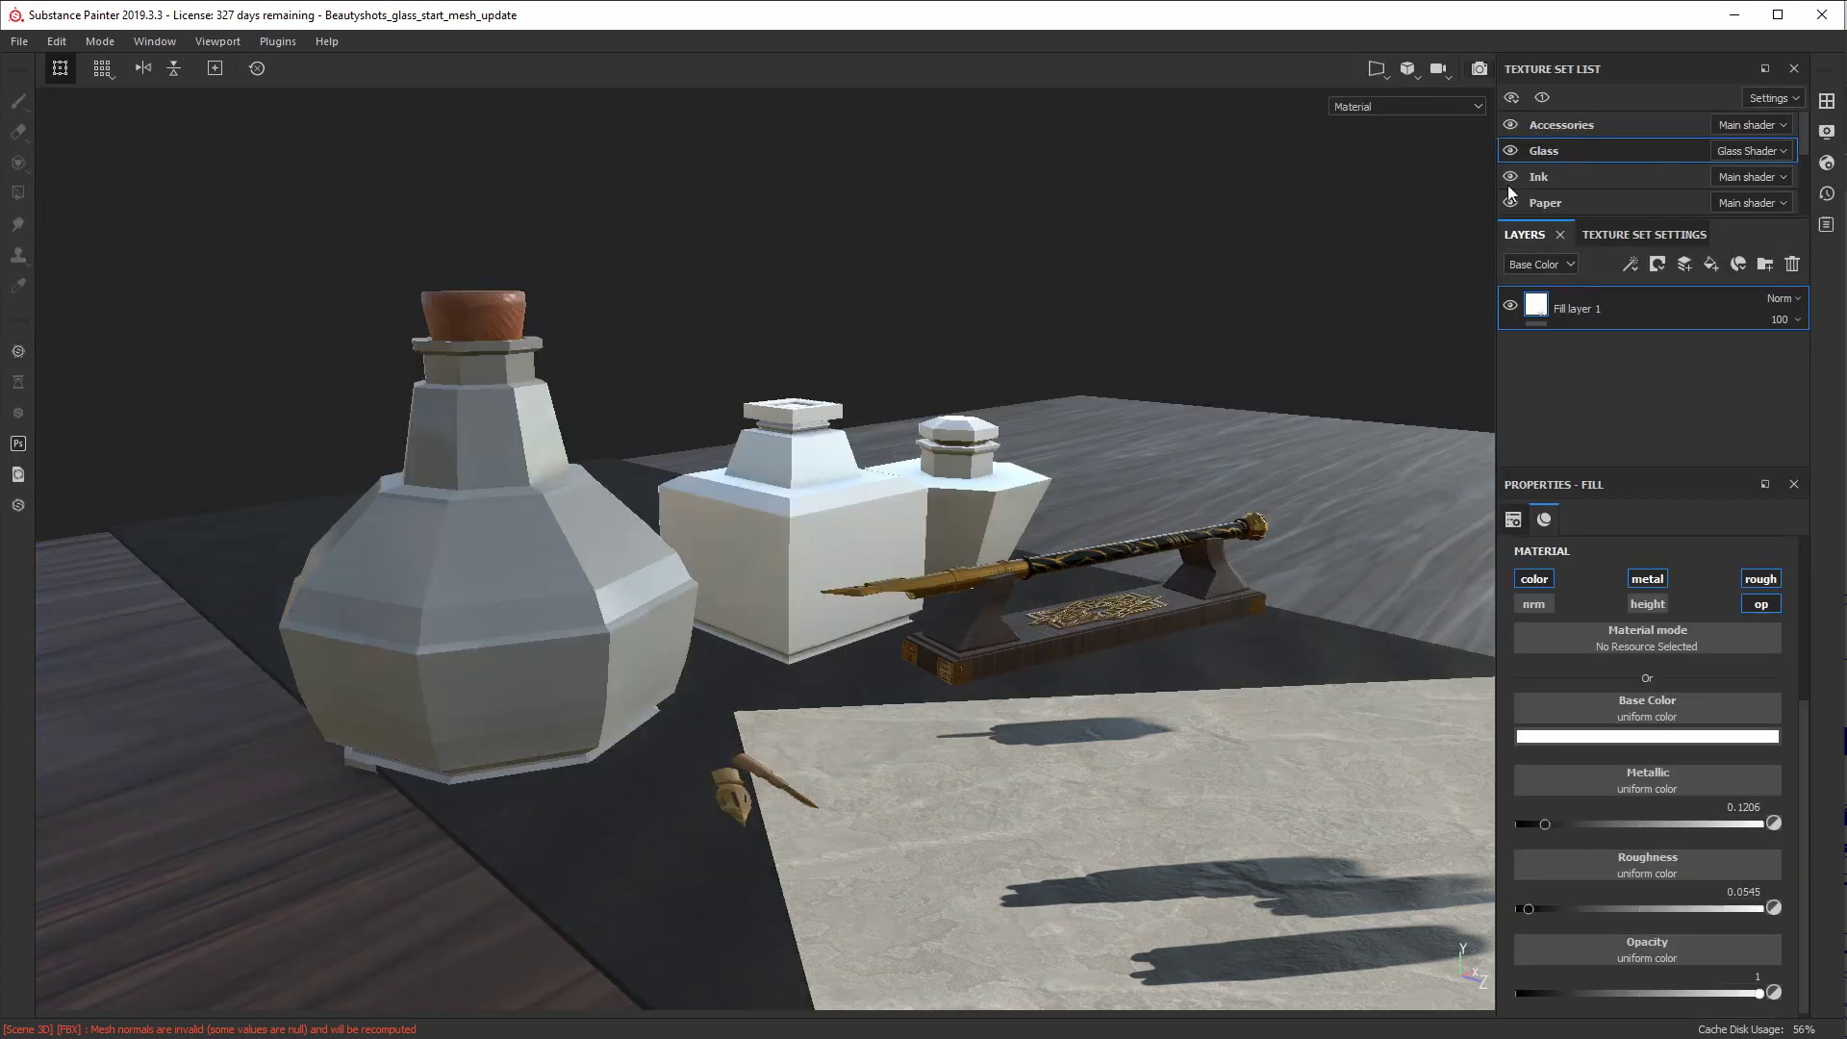
Step: Disable the opacity channel on the glass fill layer and check the bottles in Iray
{"action": "left_click", "coordinate": [1760, 604]}
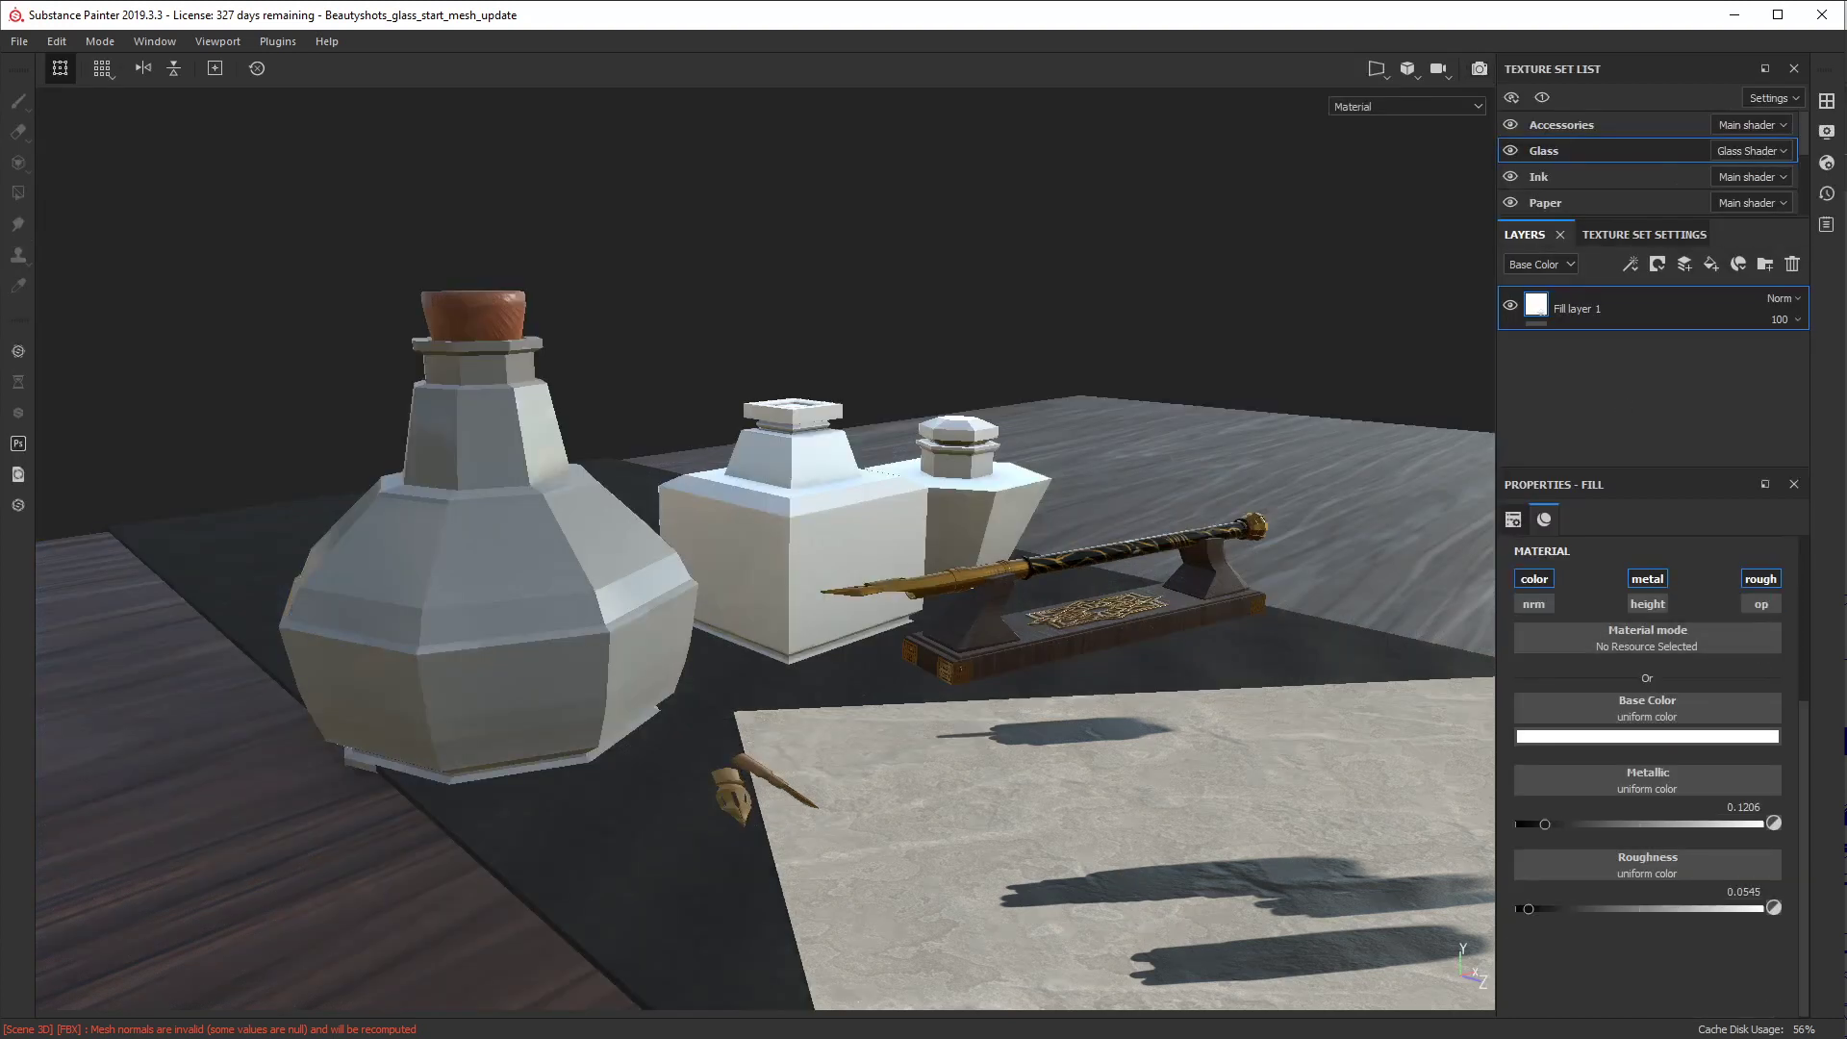
{"action": "left_click", "coordinate": [1480, 70]}
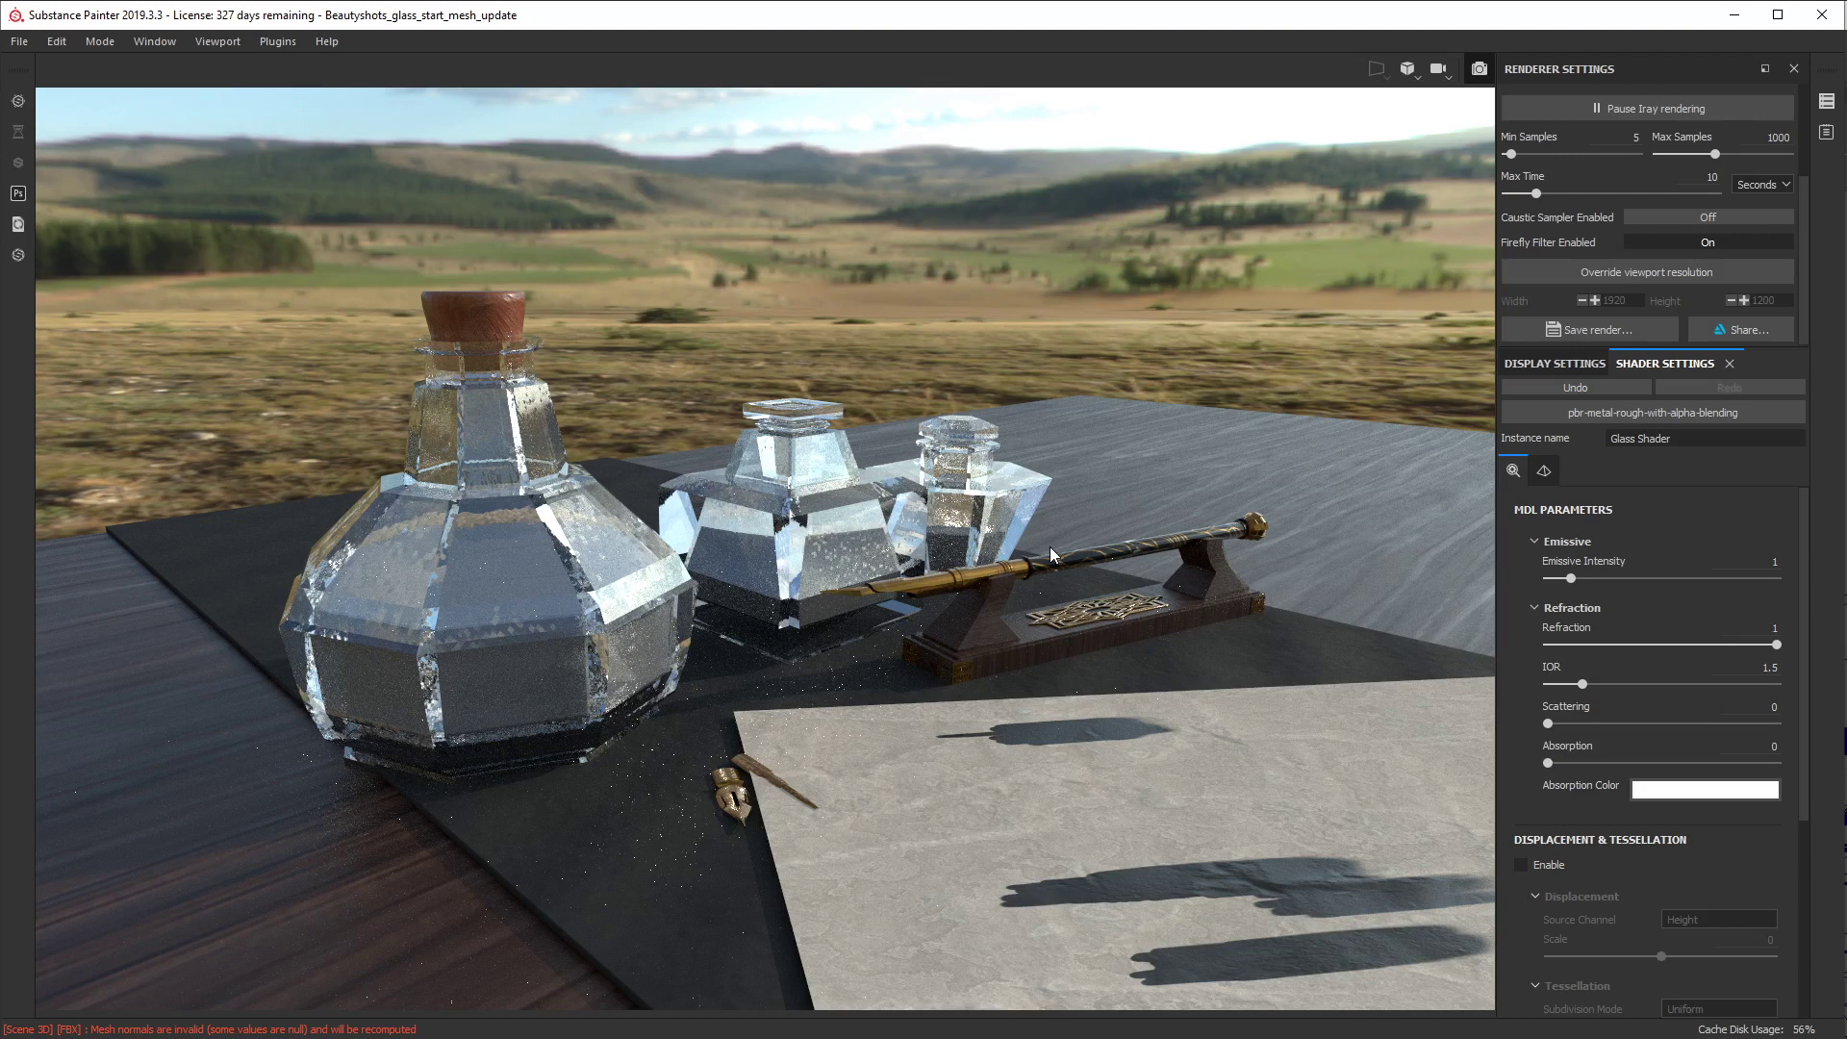
{"action": "left_click", "coordinate": [1478, 68]}
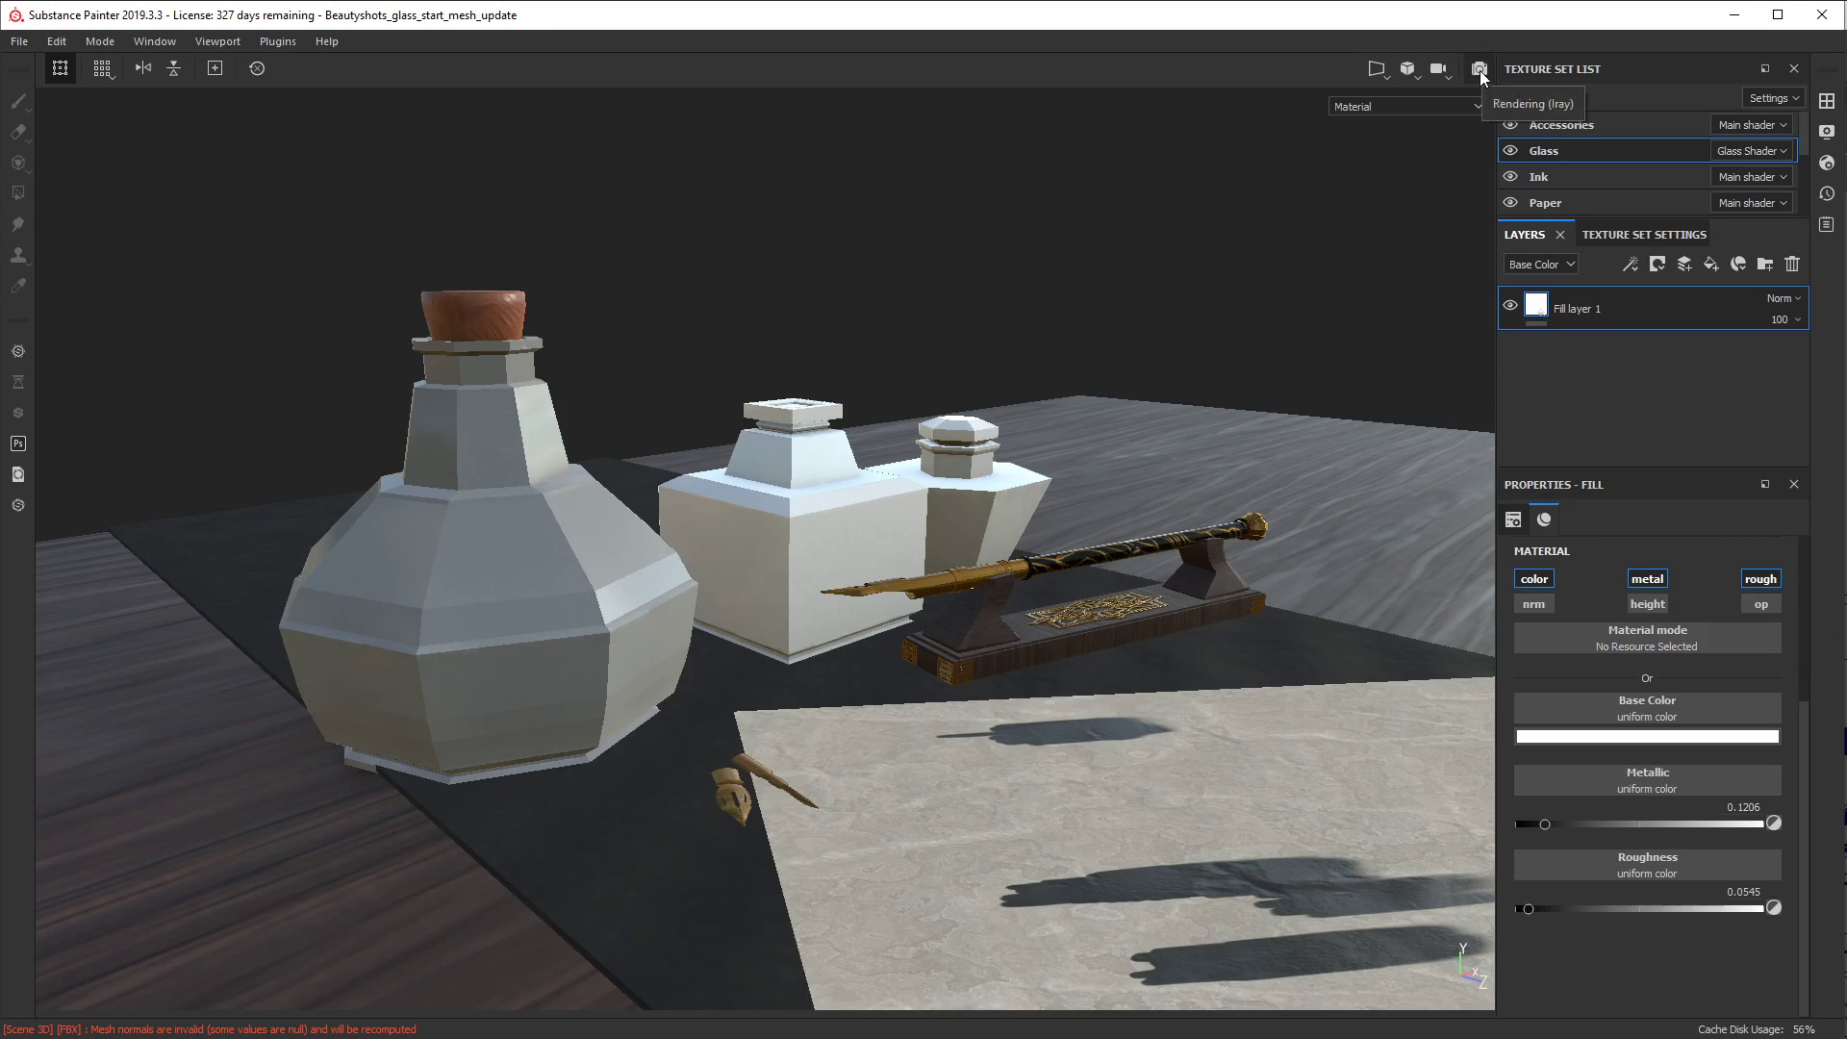
Step: Create a new shader instance for the Ink texture set and assign it the pbr-metal-rough-with-alpha-blending shader
{"action": "left_click", "coordinate": [1555, 177]}
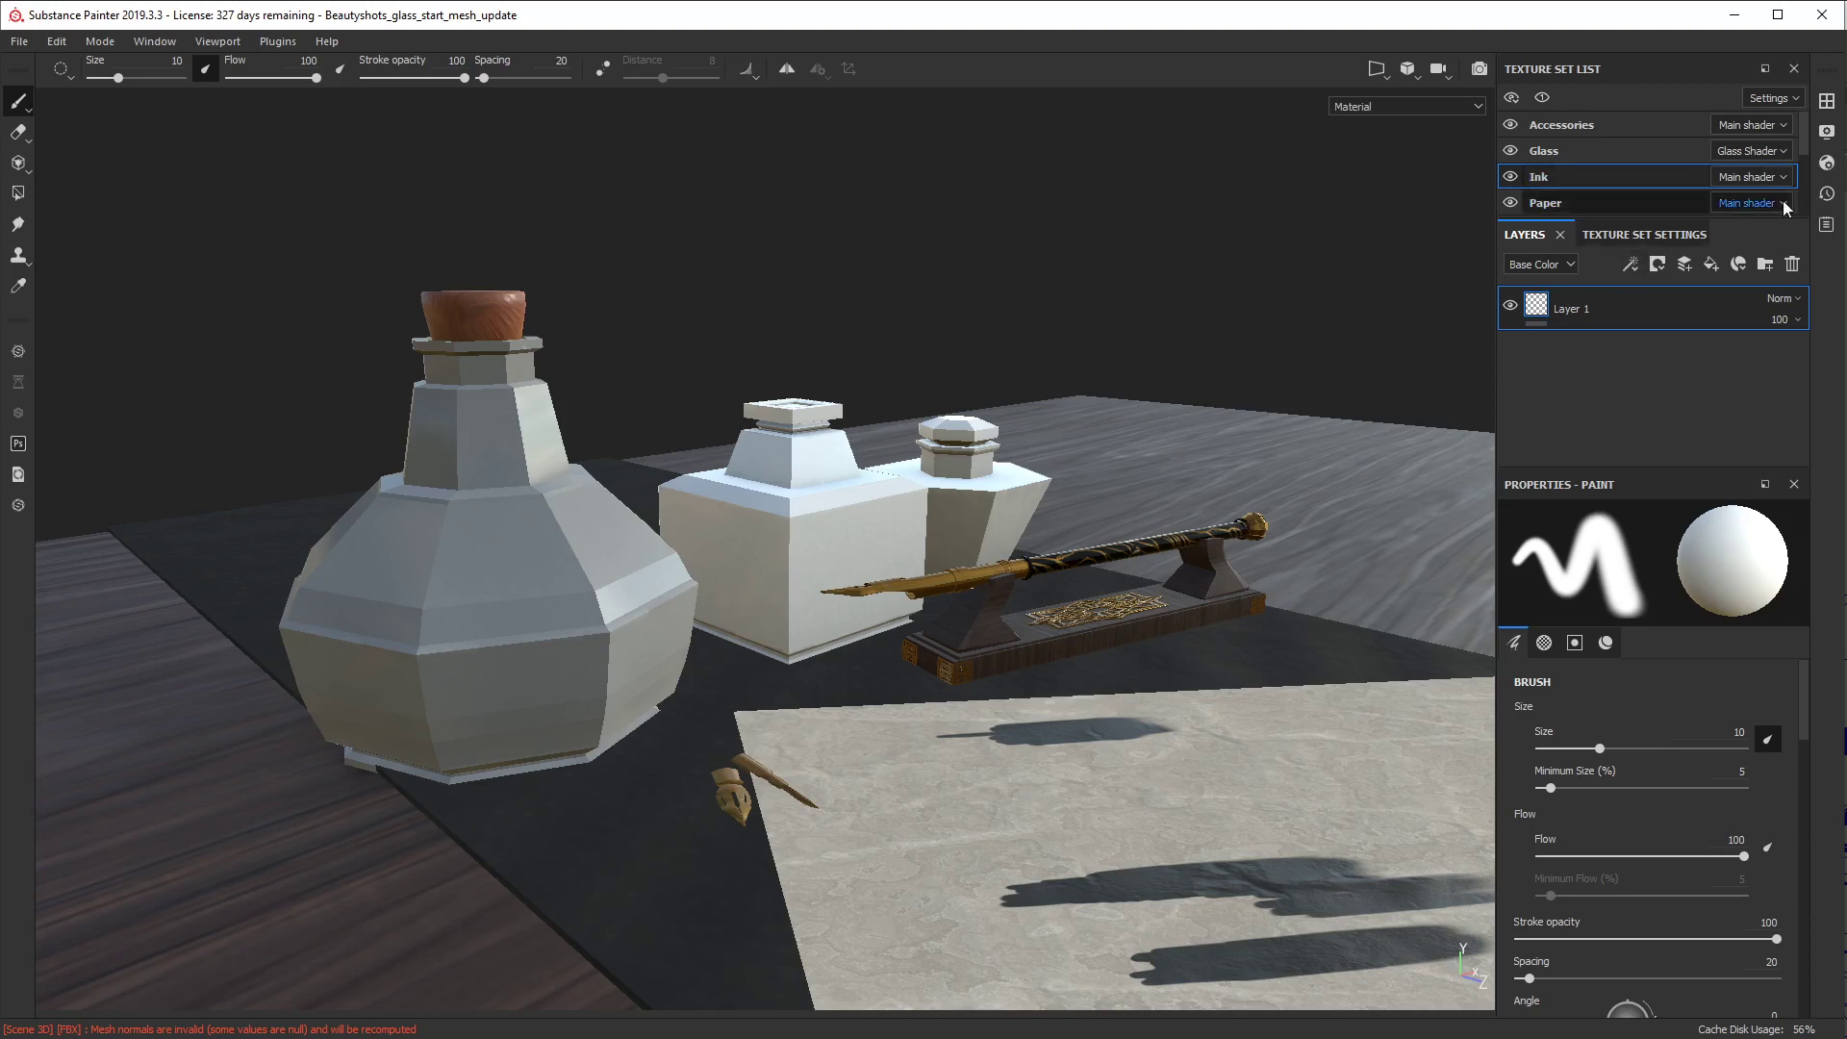
{"action": "left_click", "coordinate": [1749, 177]}
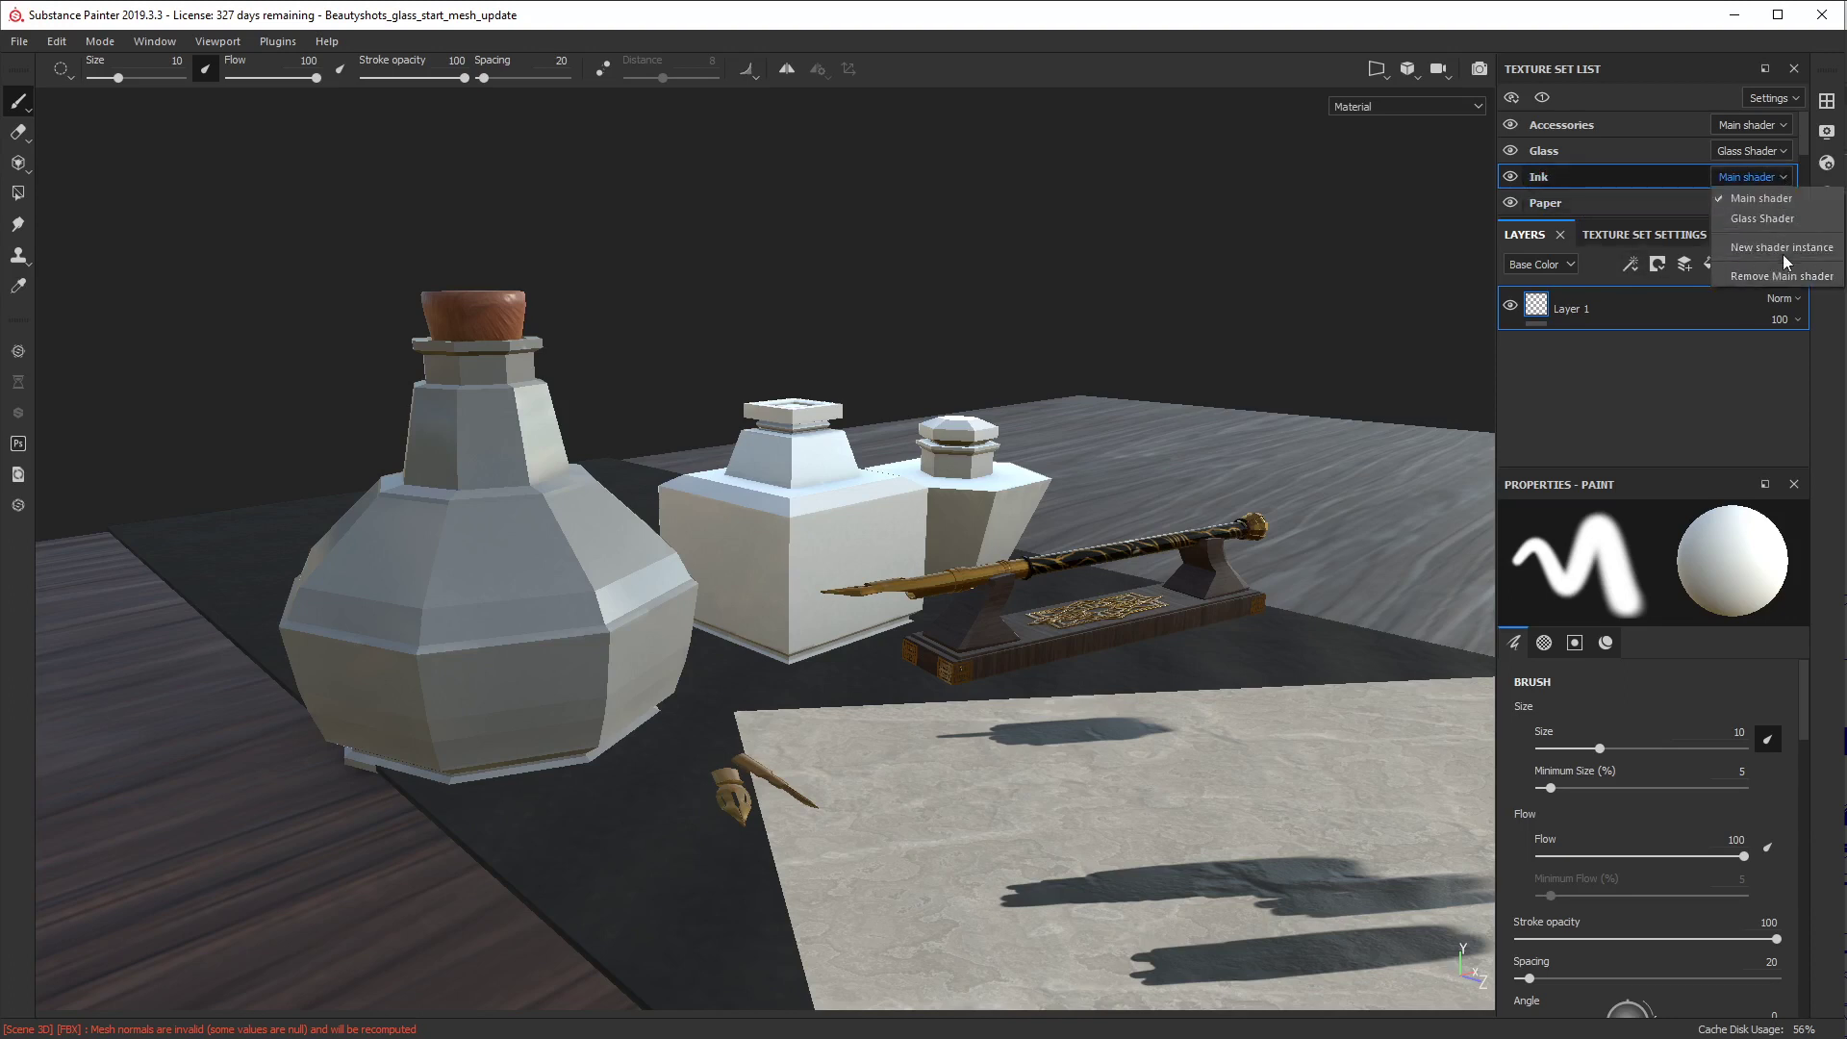
{"action": "left_click", "coordinate": [1780, 247]}
{"action": "left_click", "coordinate": [1827, 163]}
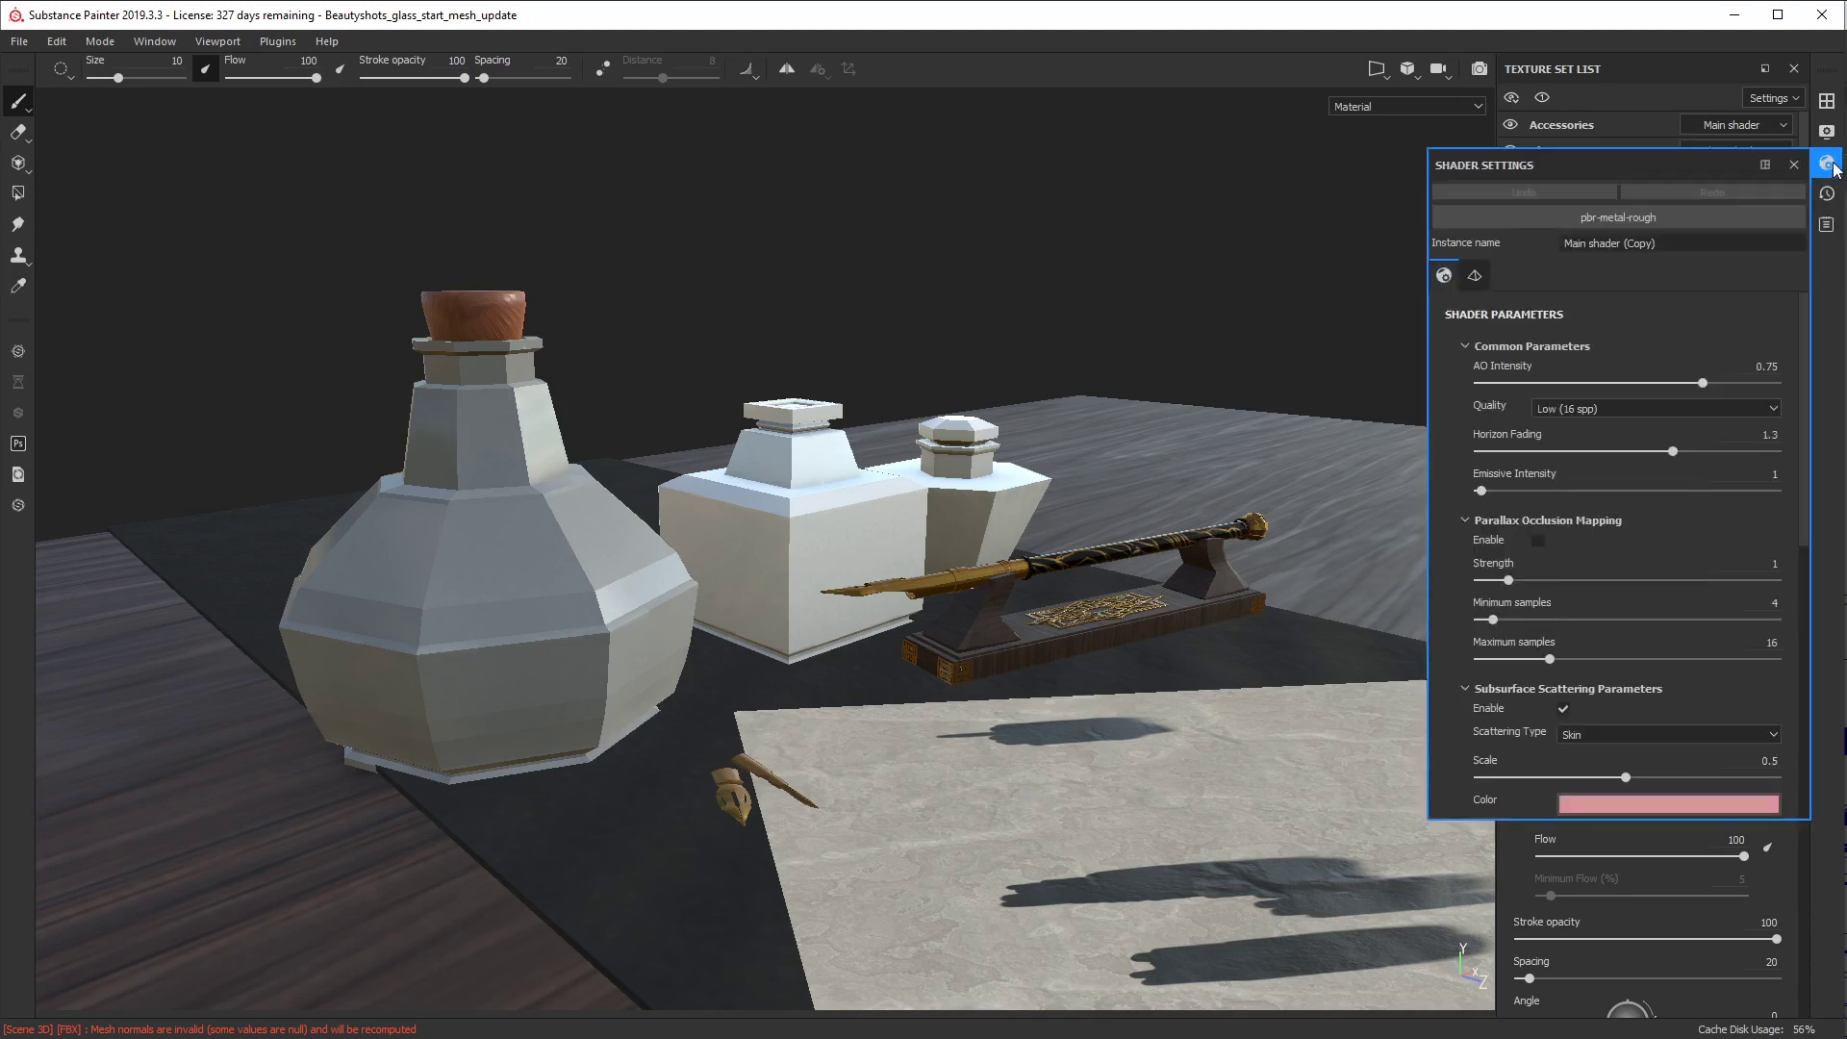
{"action": "left_click", "coordinate": [1630, 223]}
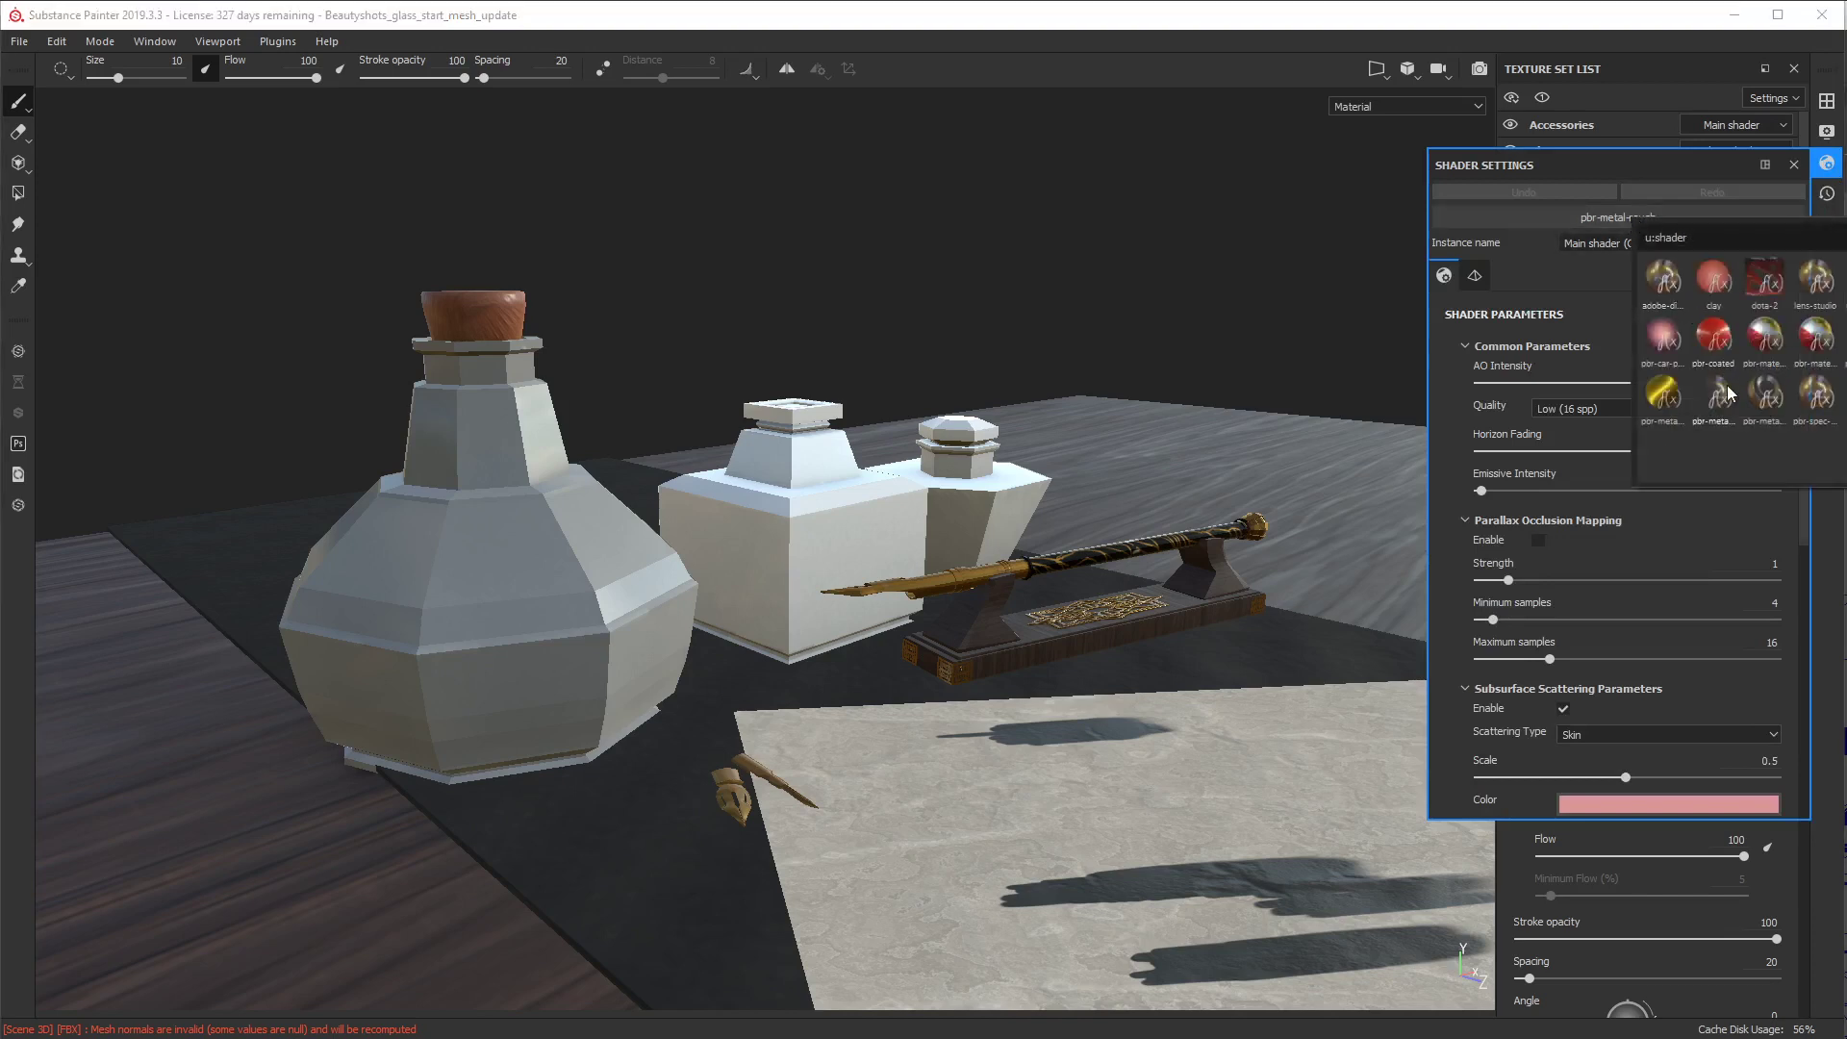
{"action": "left_click", "coordinate": [1730, 394]}
Step: Name the new shader instance Ink Shader and turn off its displacement and tessellation
{"action": "triple_click", "coordinate": [1680, 249]}
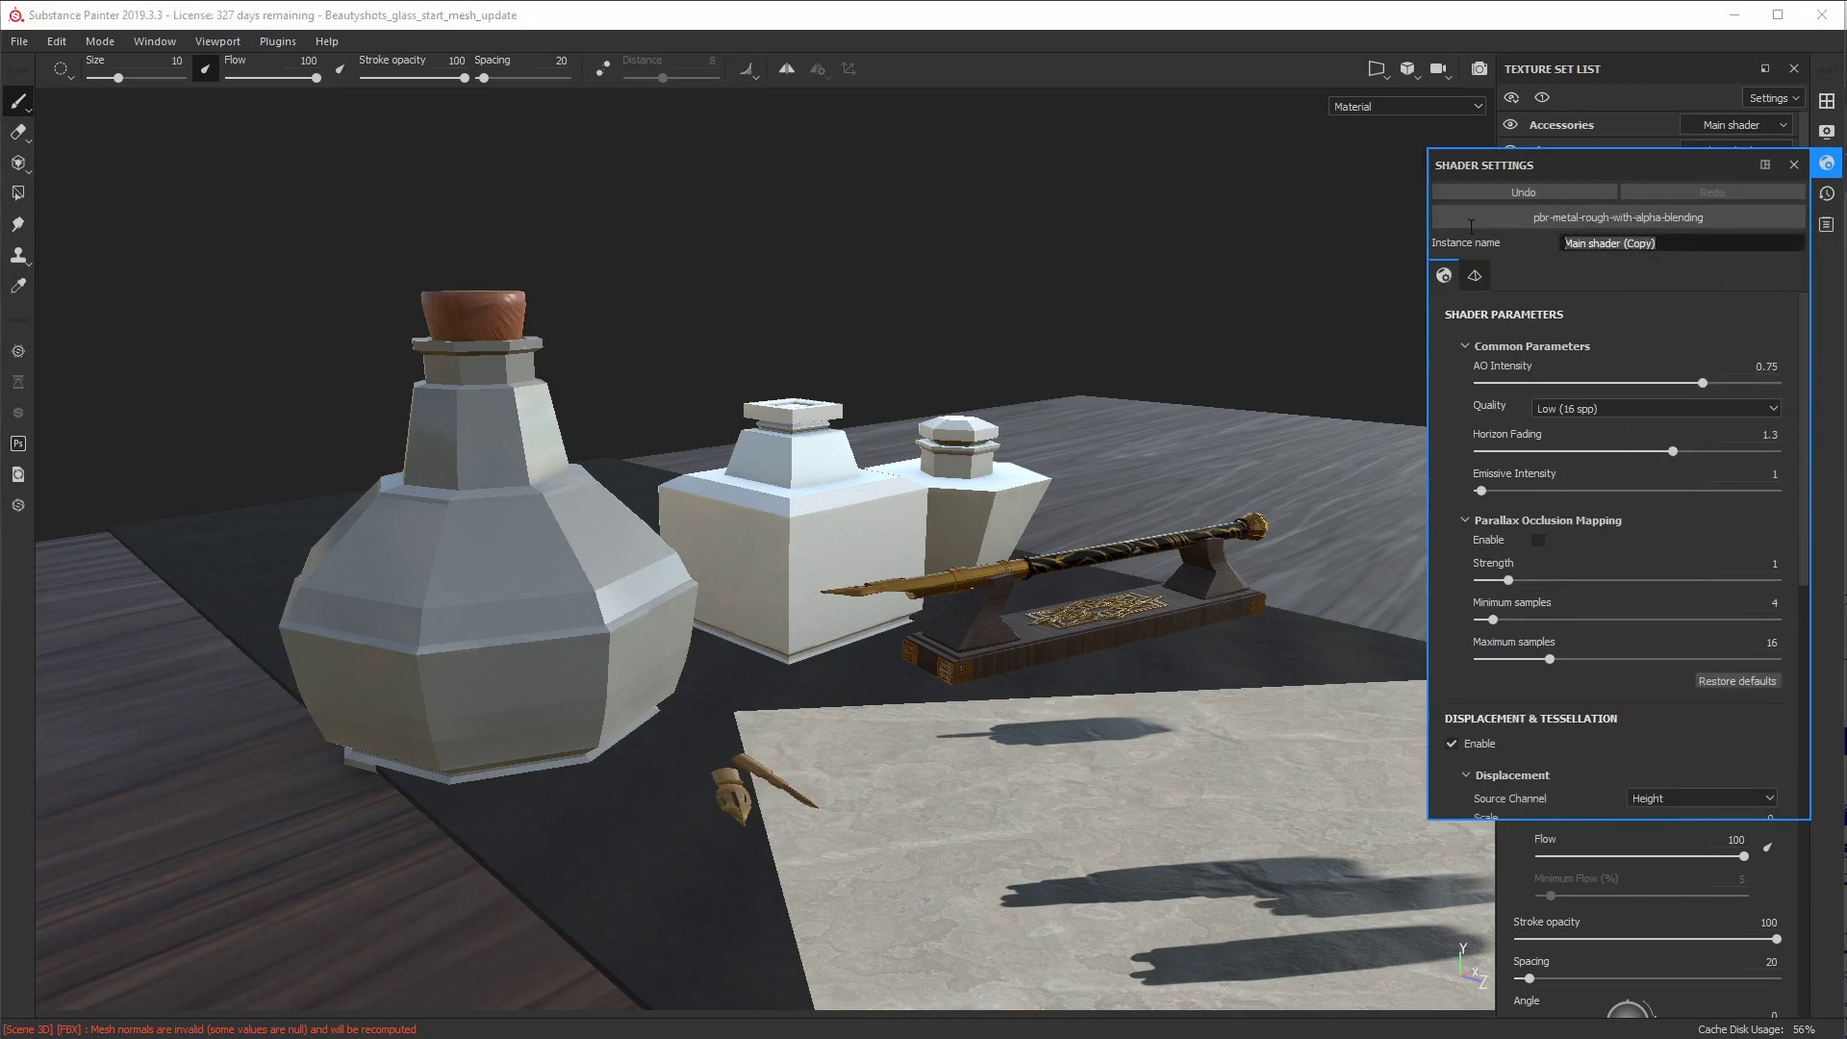
{"action": "type", "text": "Ink Shader"}
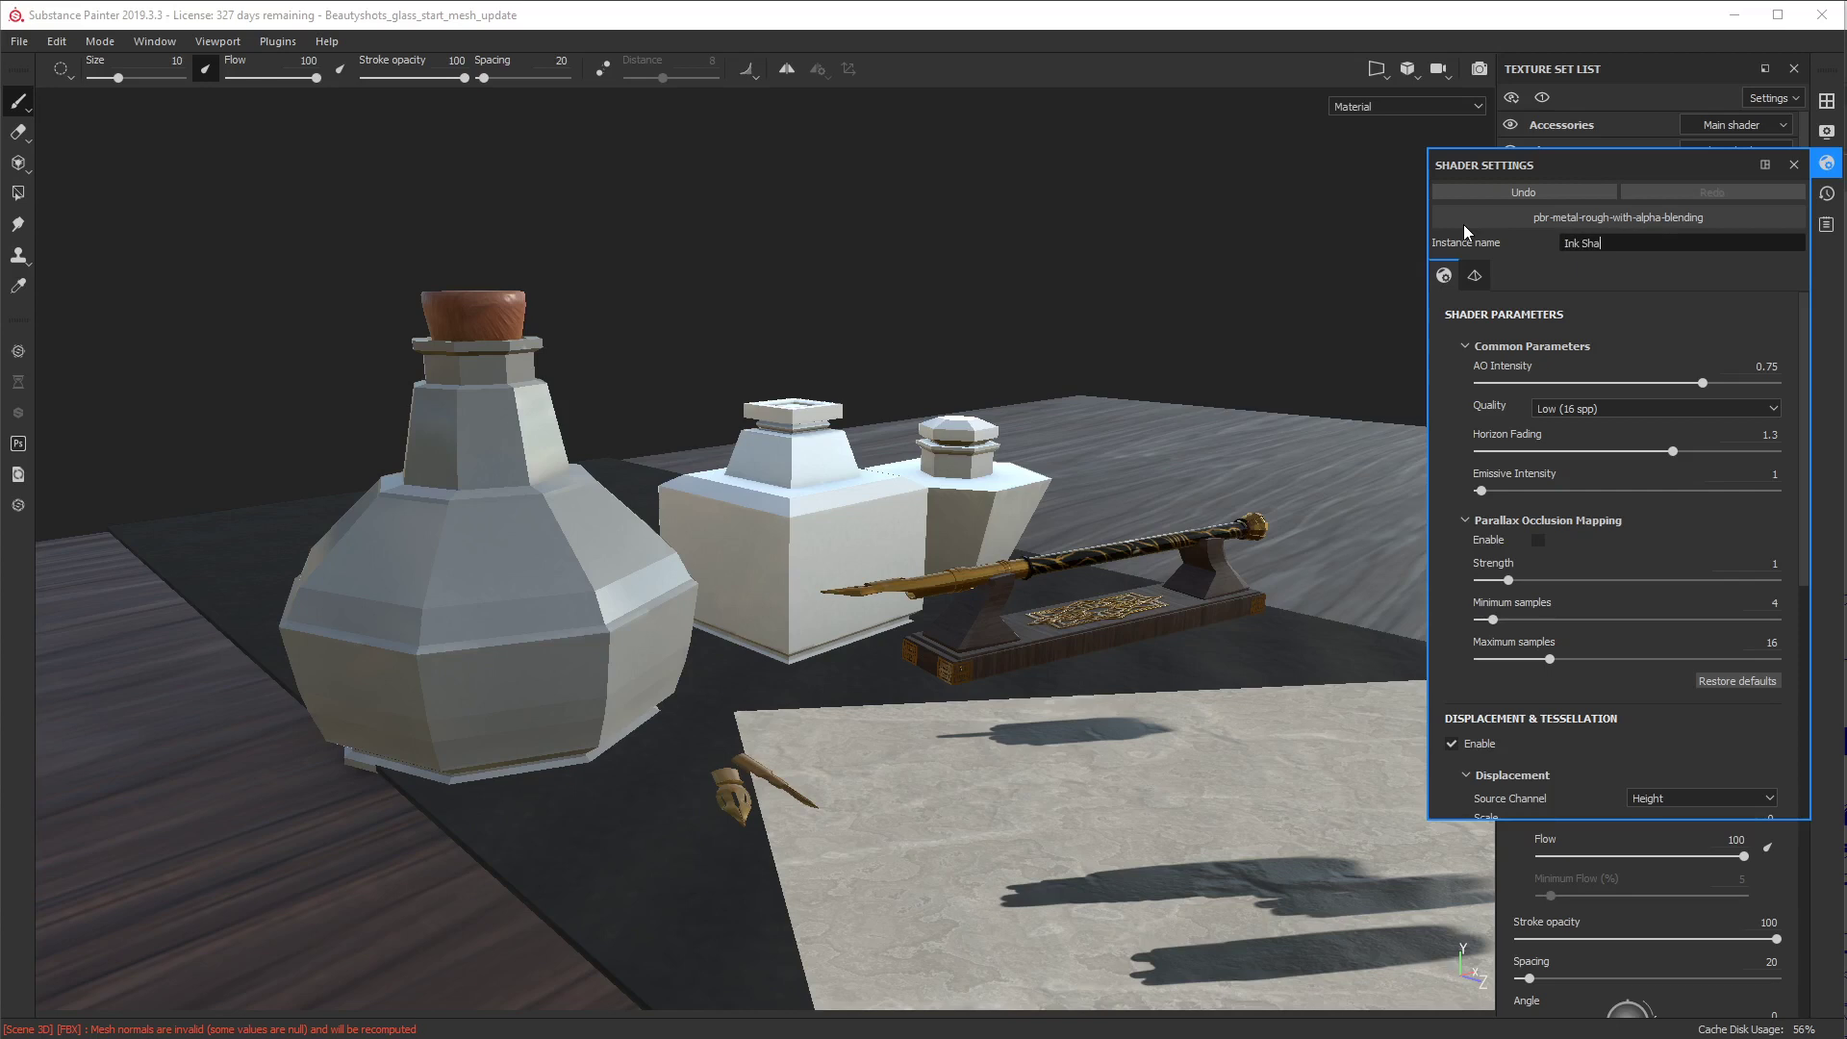
{"action": "key", "text": "Return"}
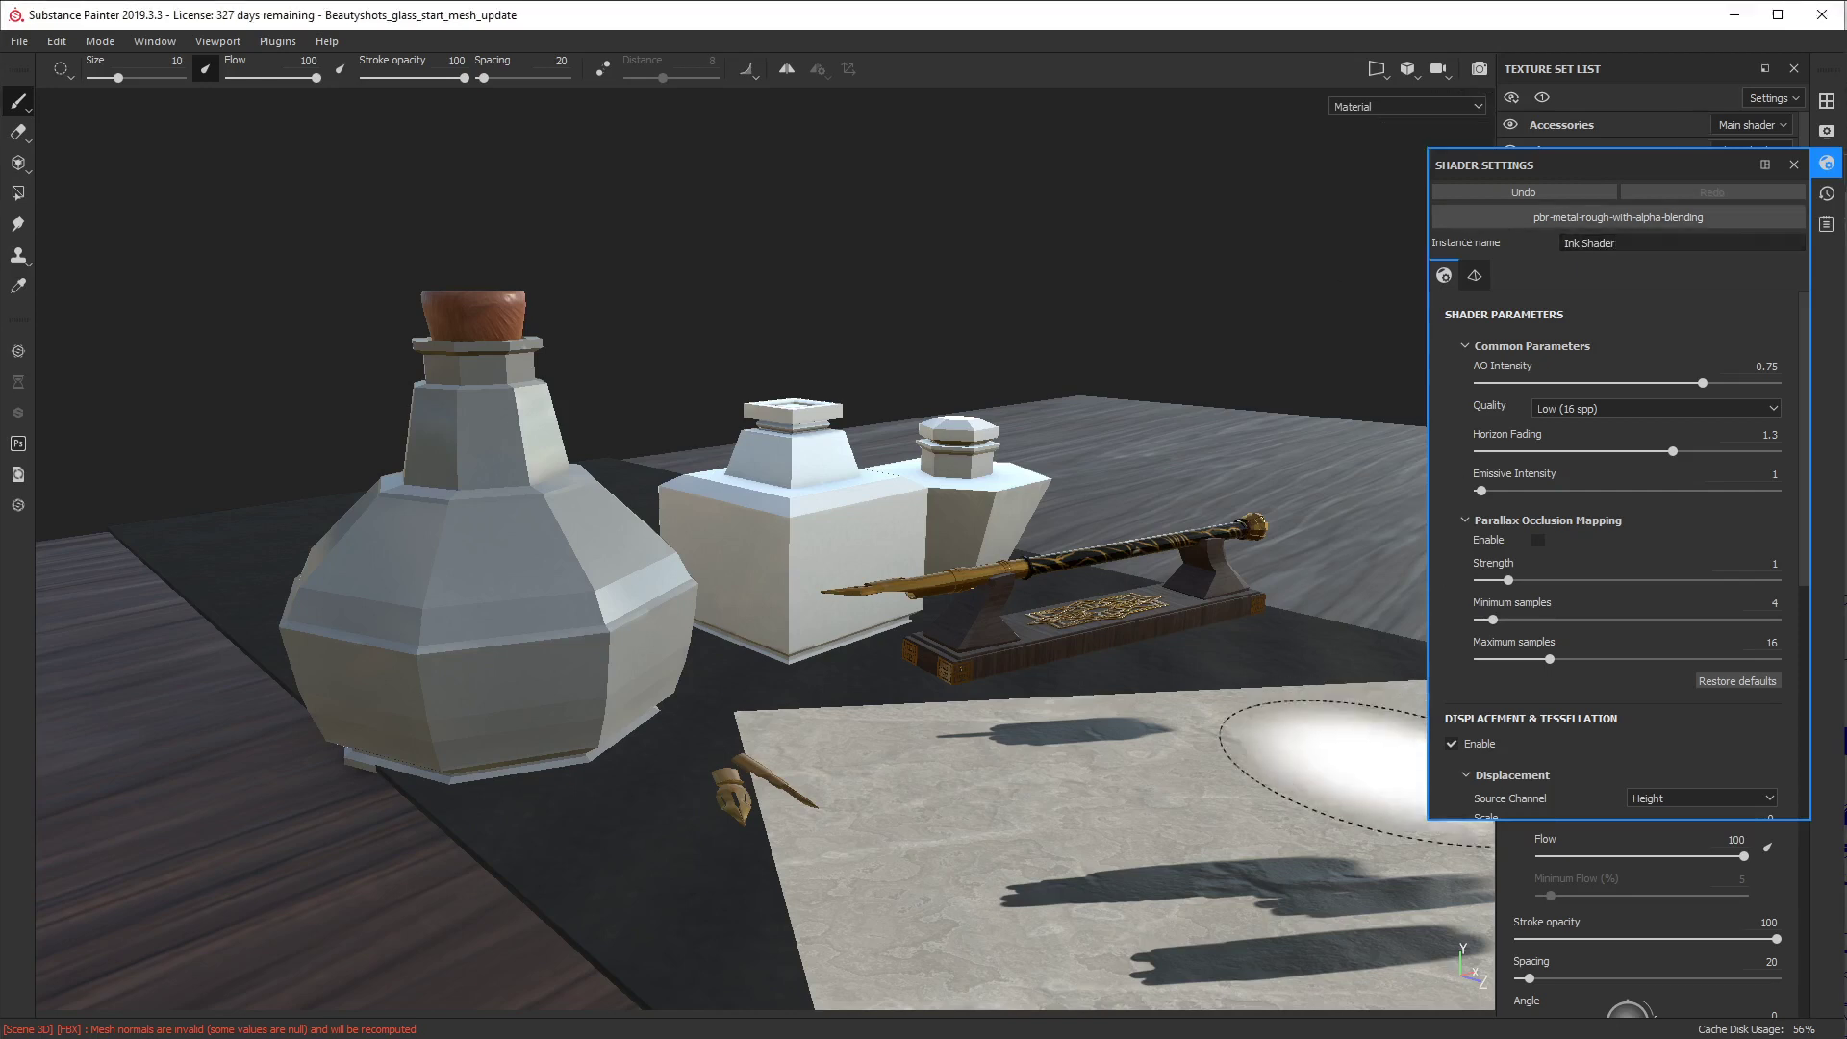
{"action": "left_click", "coordinate": [1452, 743]}
{"action": "left_click", "coordinate": [1794, 165]}
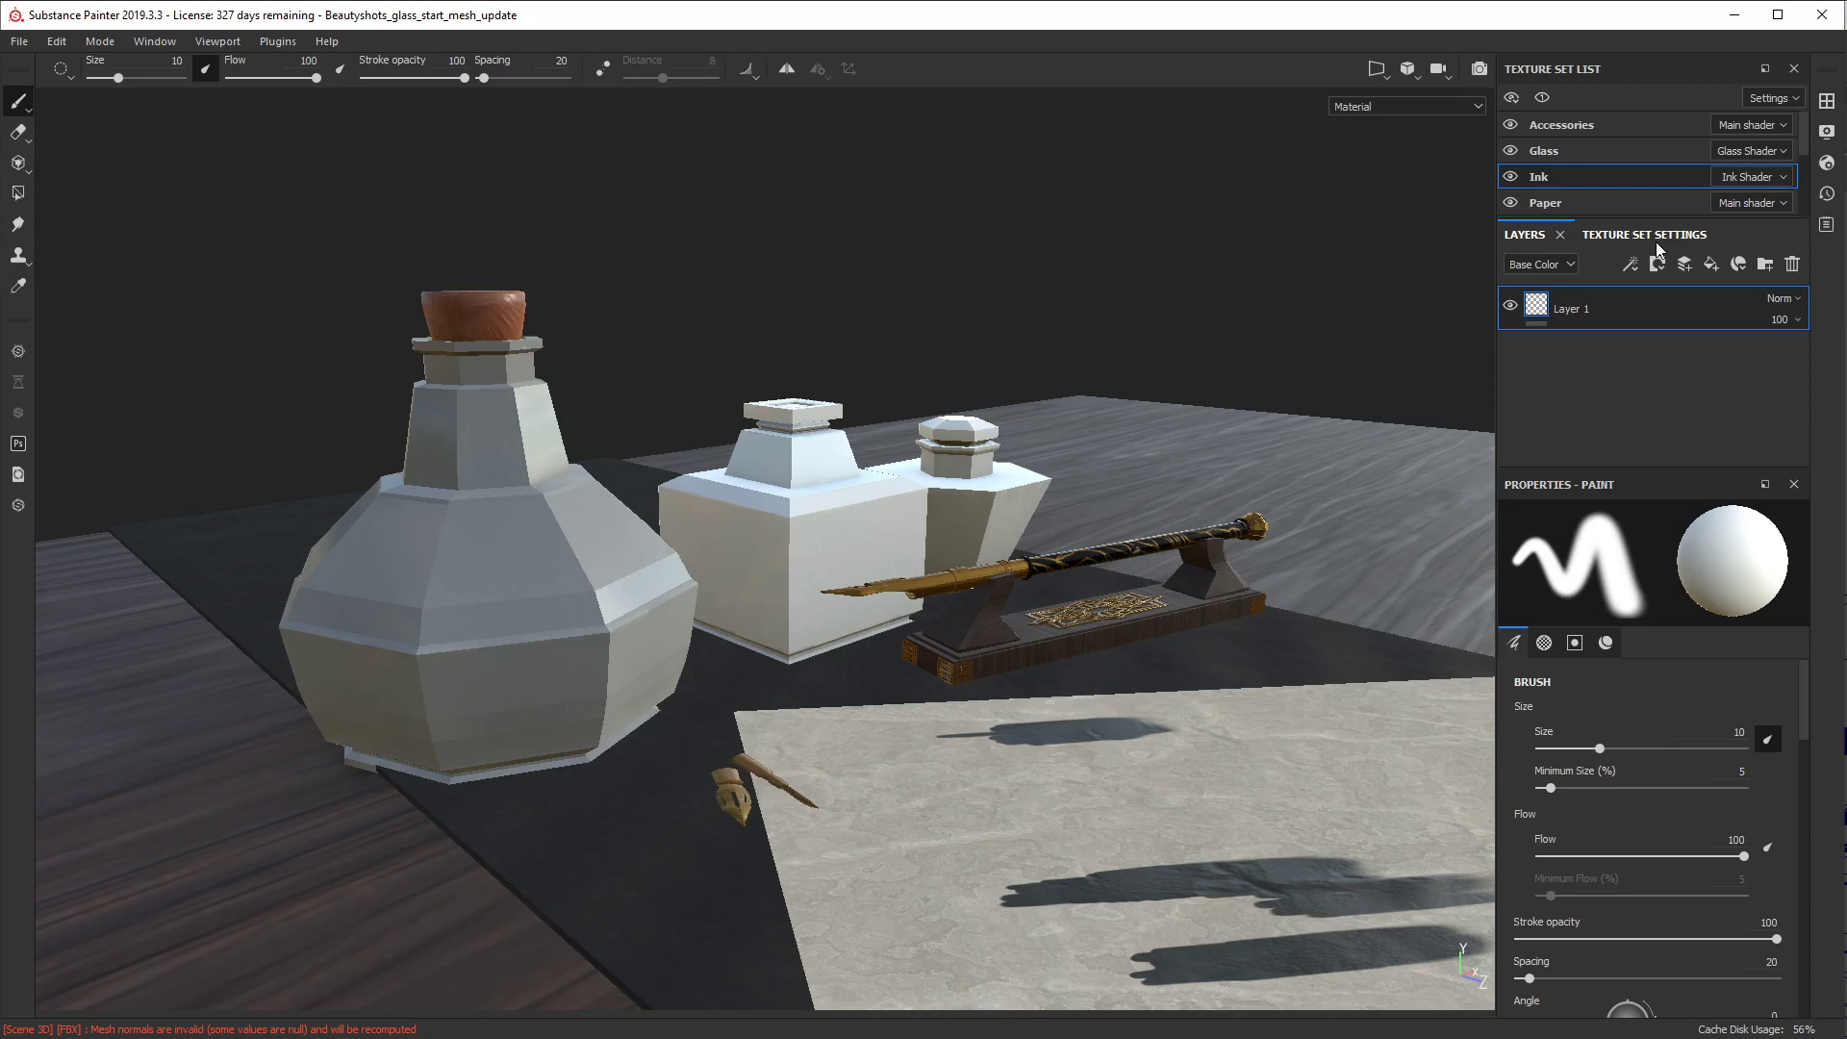
Step: Add an Opacity channel to the Ink texture set
{"action": "left_click", "coordinate": [1605, 234]}
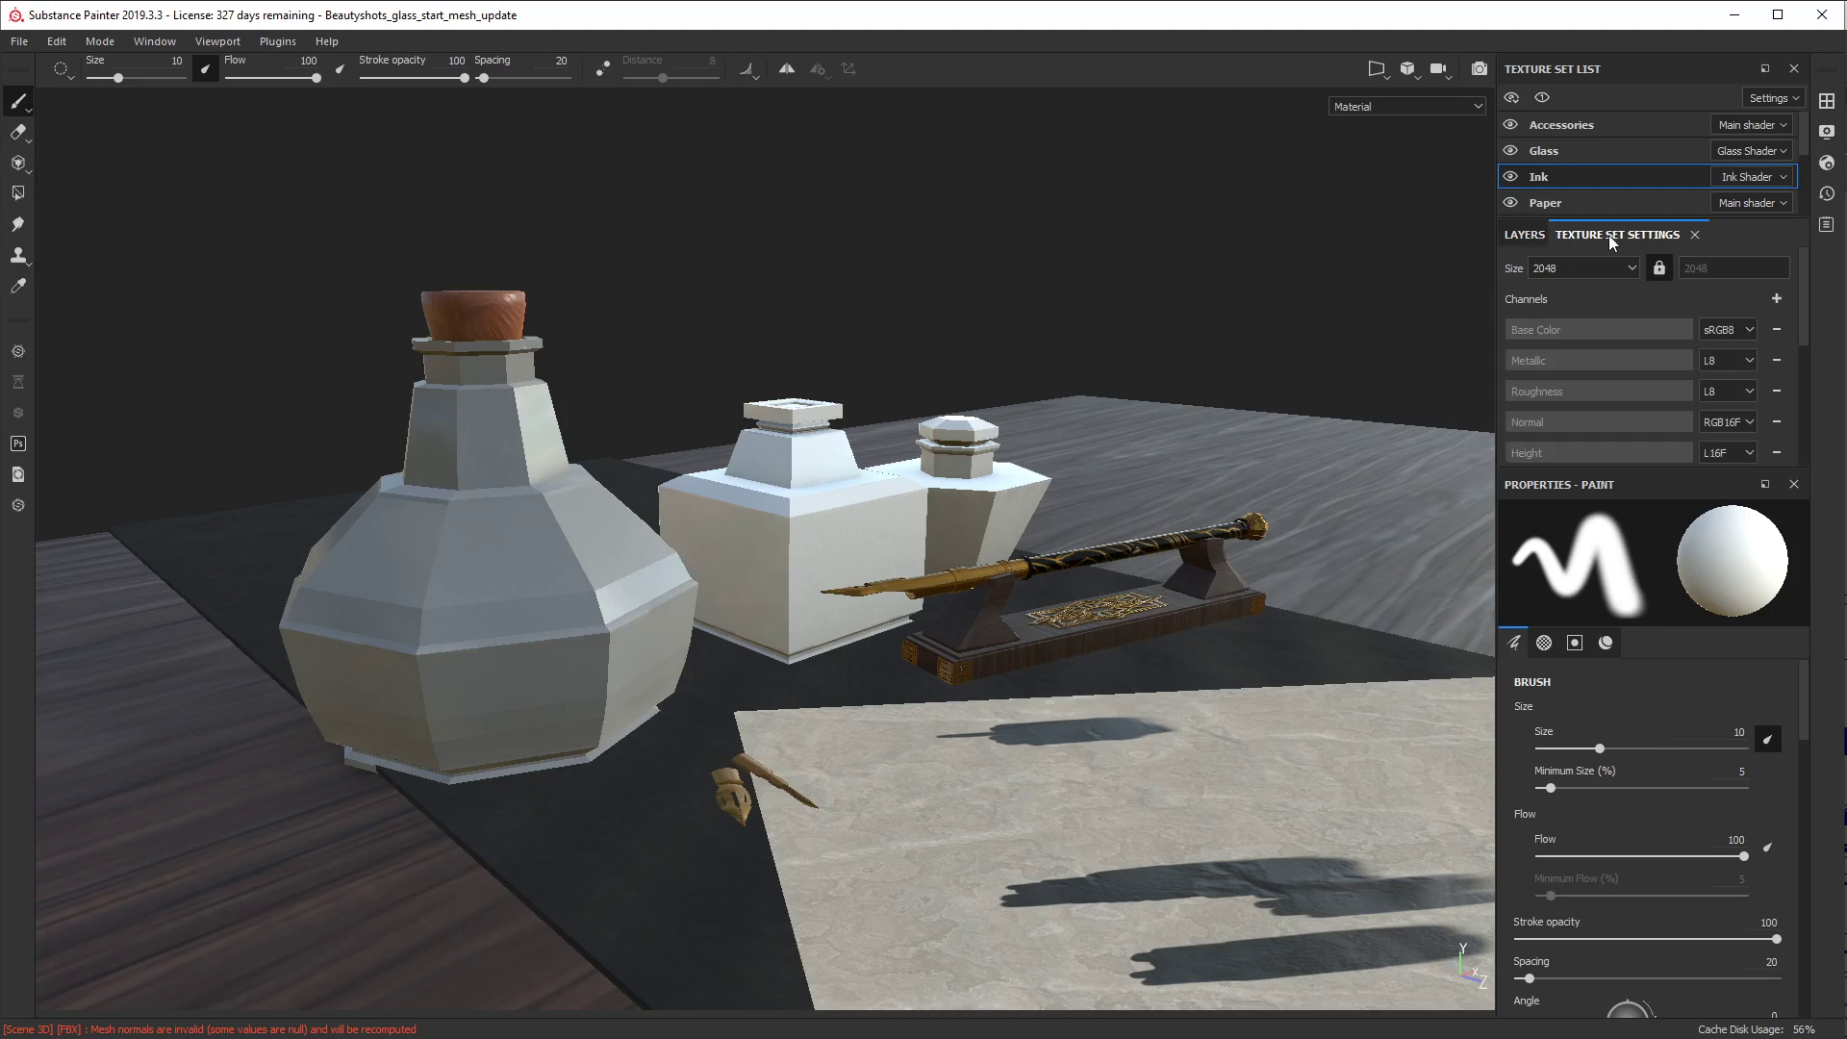
{"action": "scroll", "coordinate": [1774, 367], "scroll_direction": "up", "scroll_amount": 2}
{"action": "left_click", "coordinate": [1524, 234]}
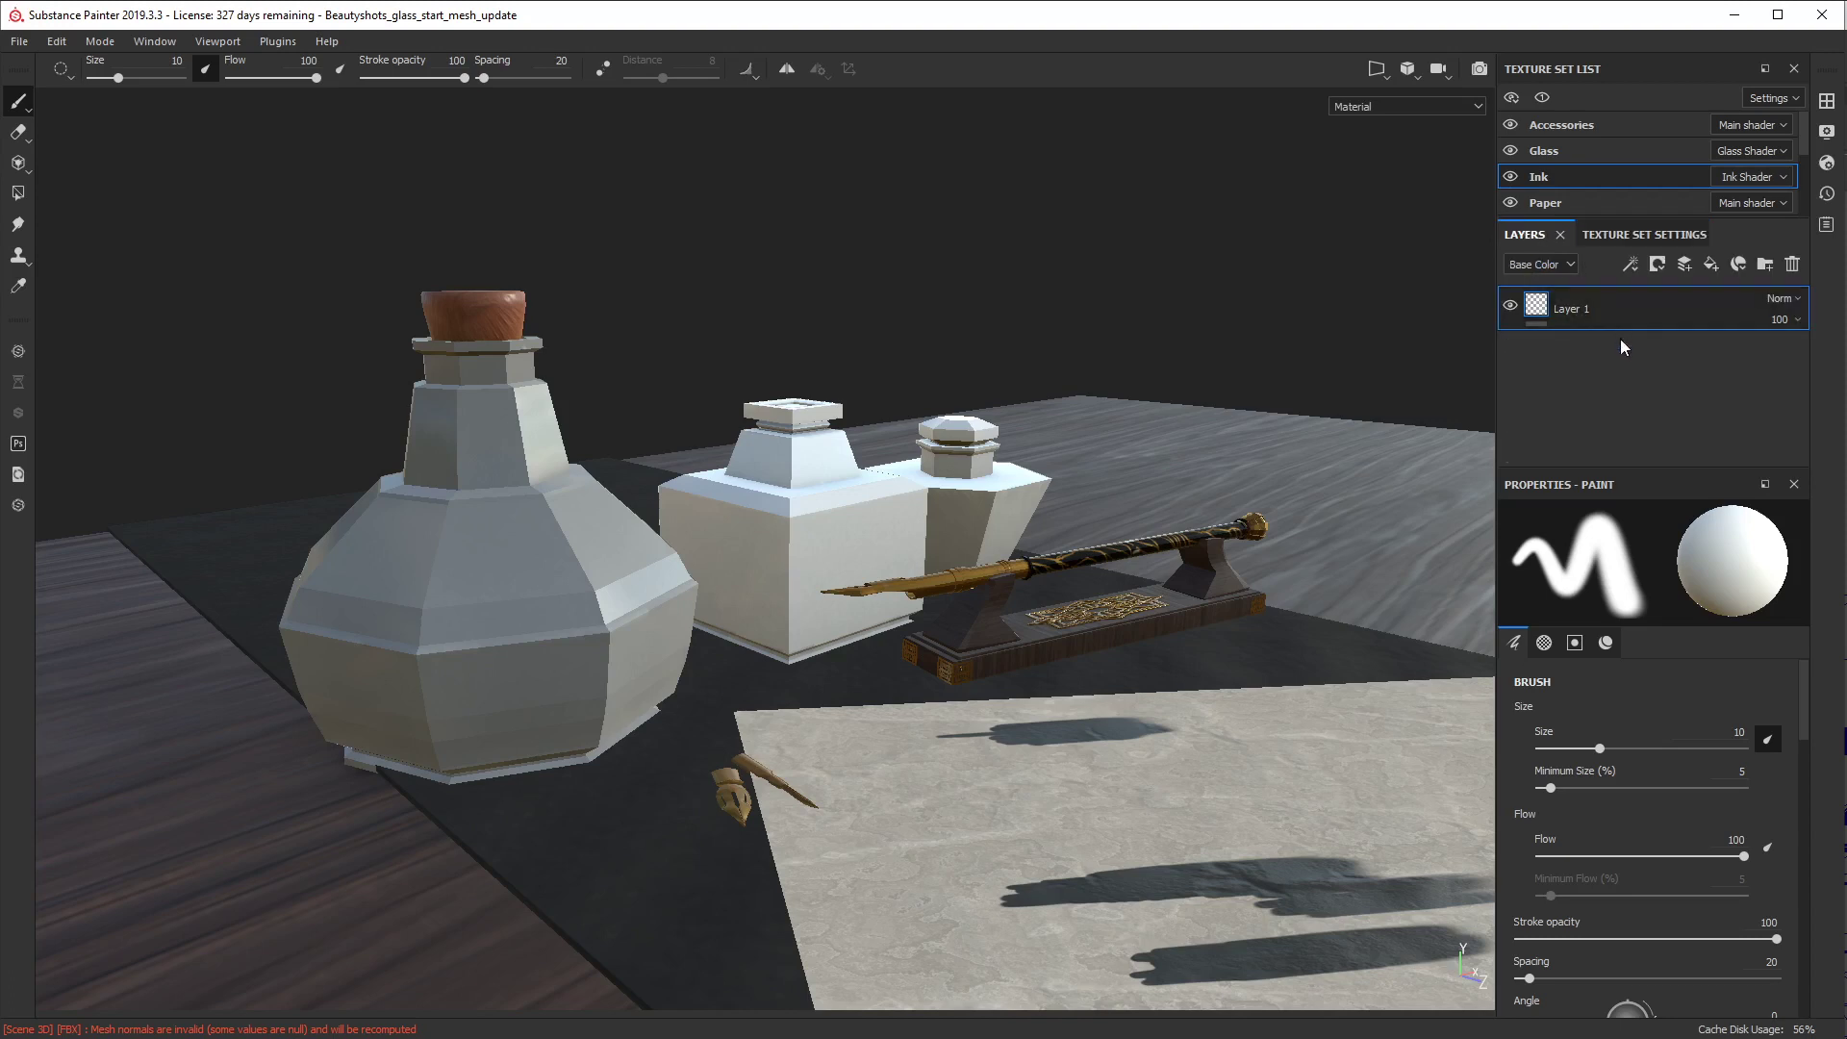
{"action": "left_click", "coordinate": [1635, 234]}
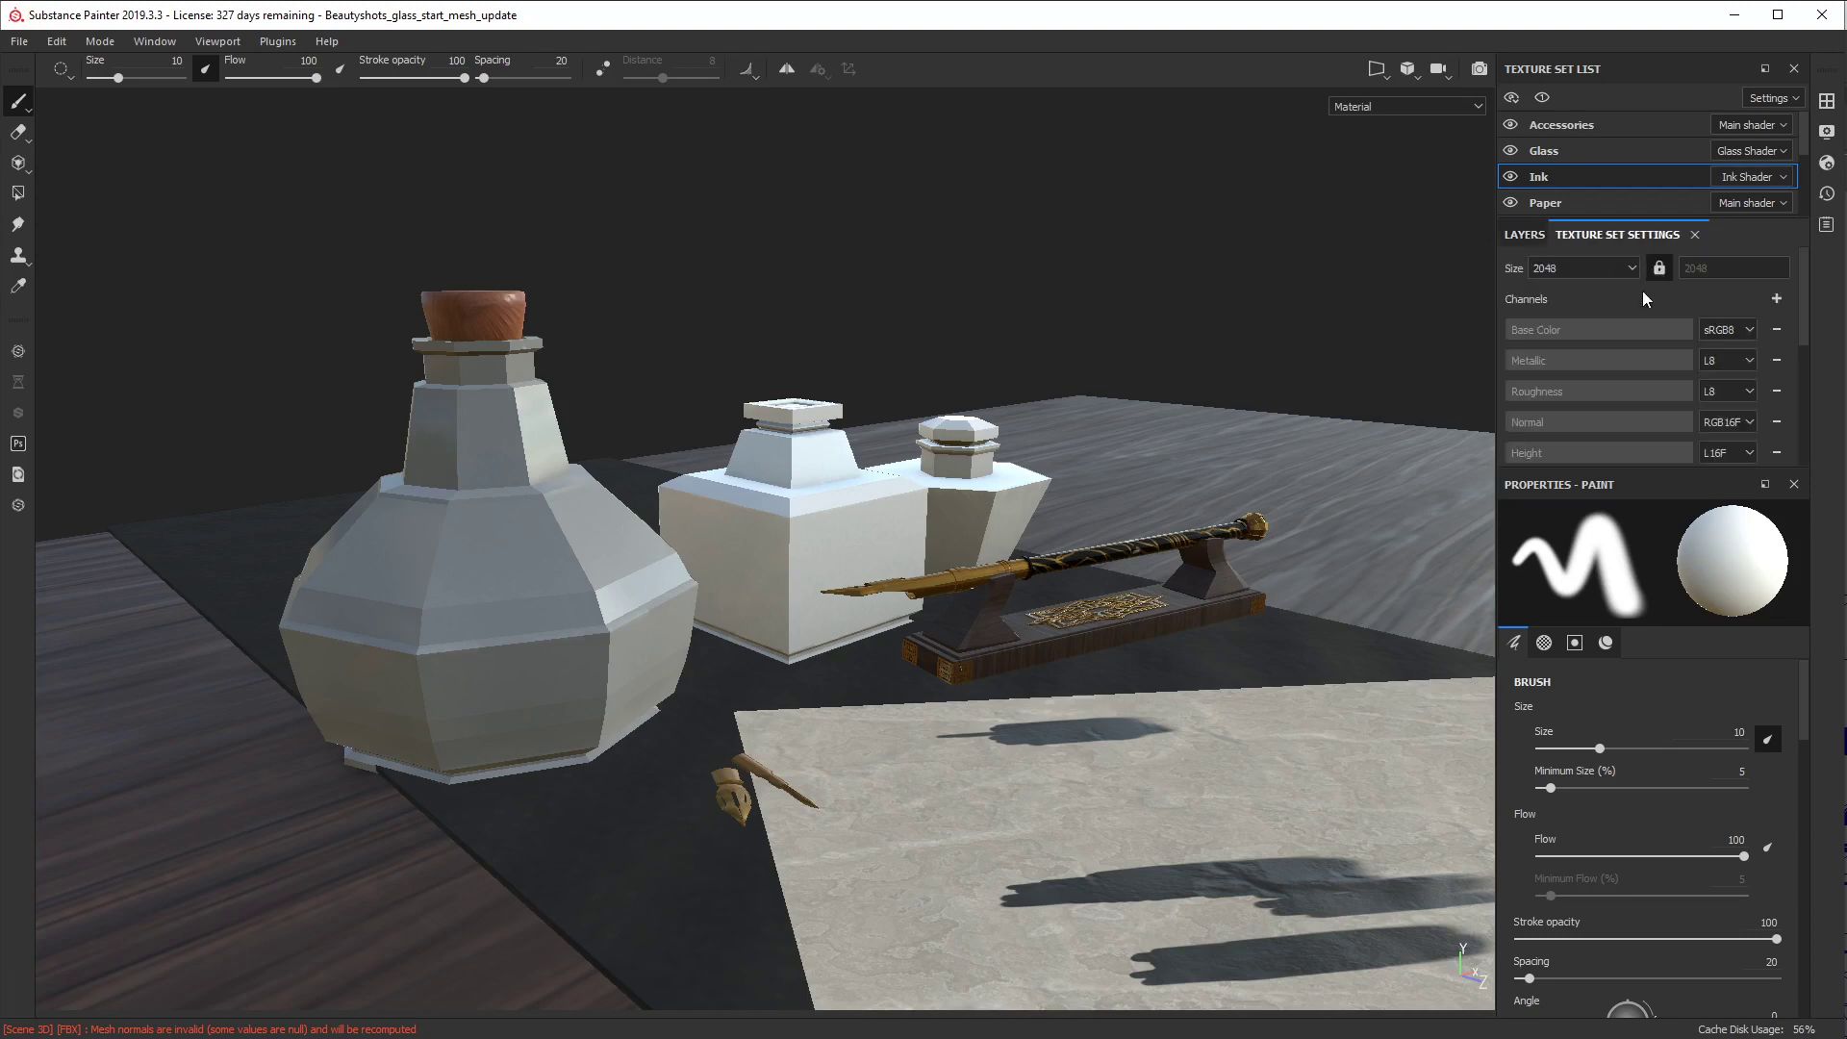
{"action": "left_click", "coordinate": [1775, 300]}
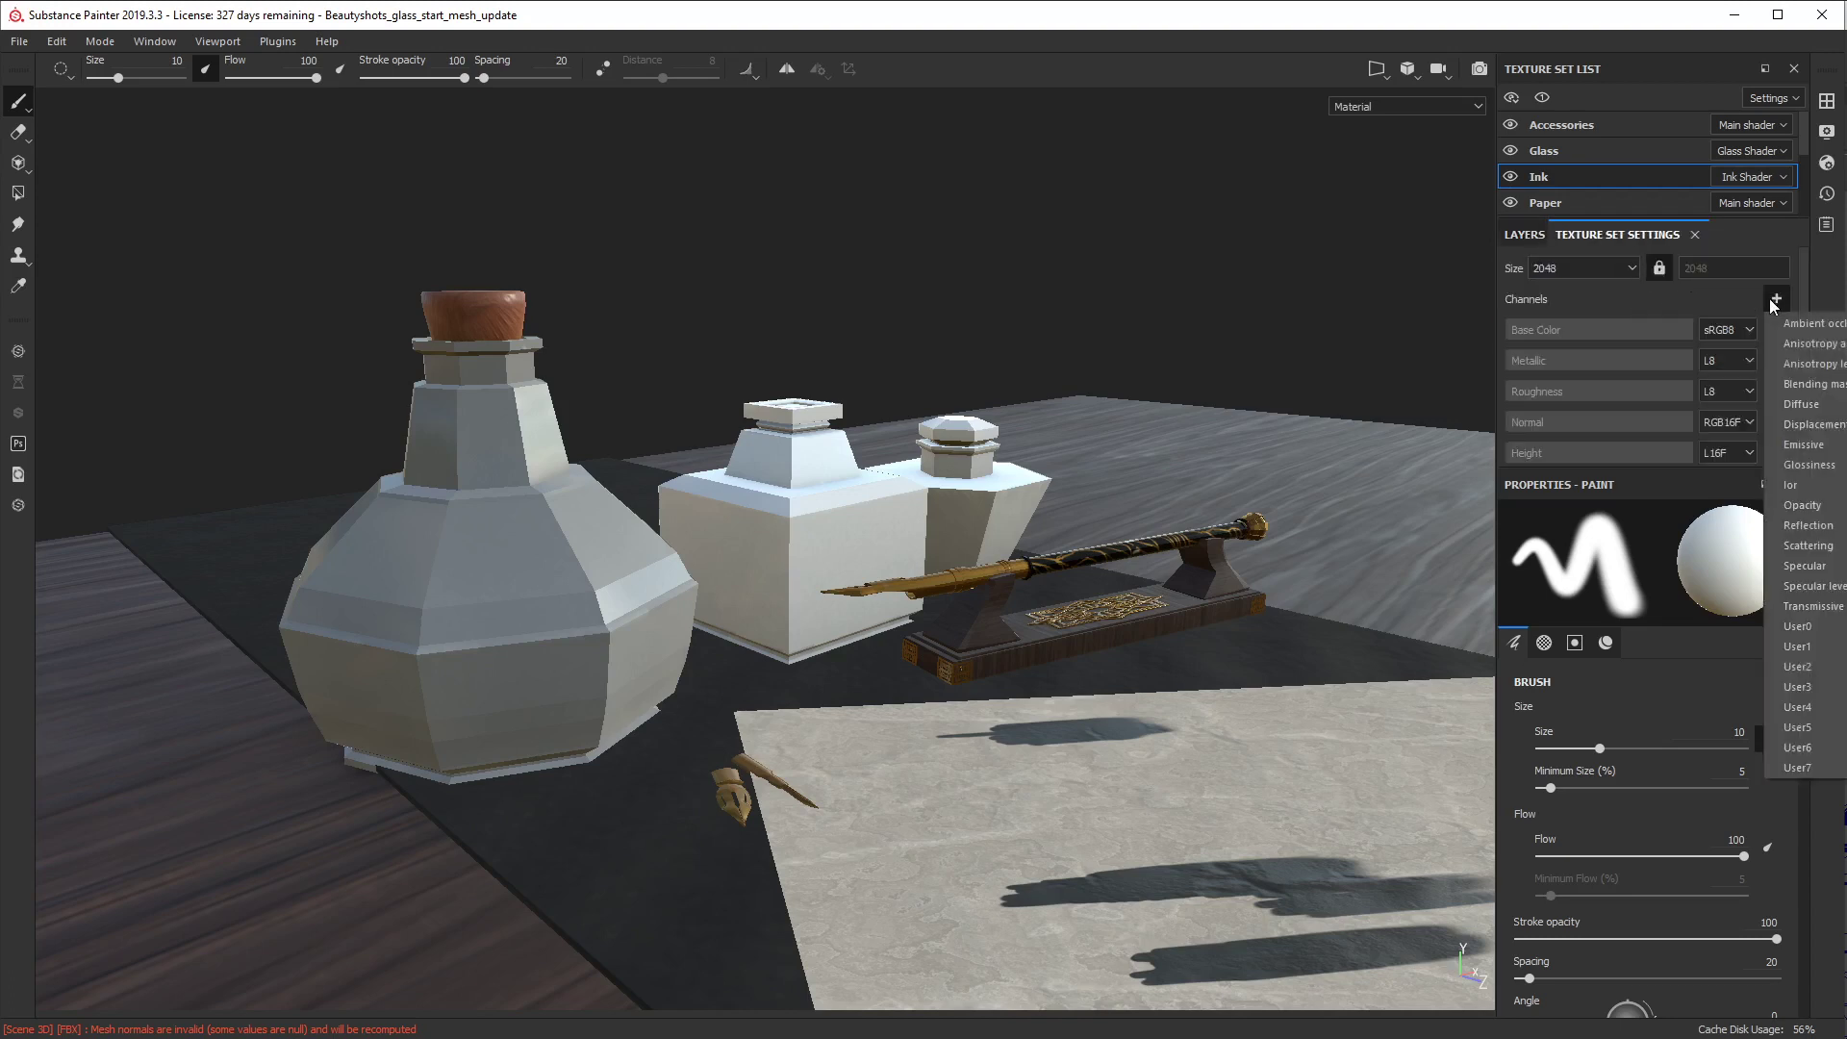
{"action": "left_click", "coordinate": [1809, 506]}
{"action": "scroll", "coordinate": [1775, 404], "scroll_direction": "down", "scroll_amount": 3}
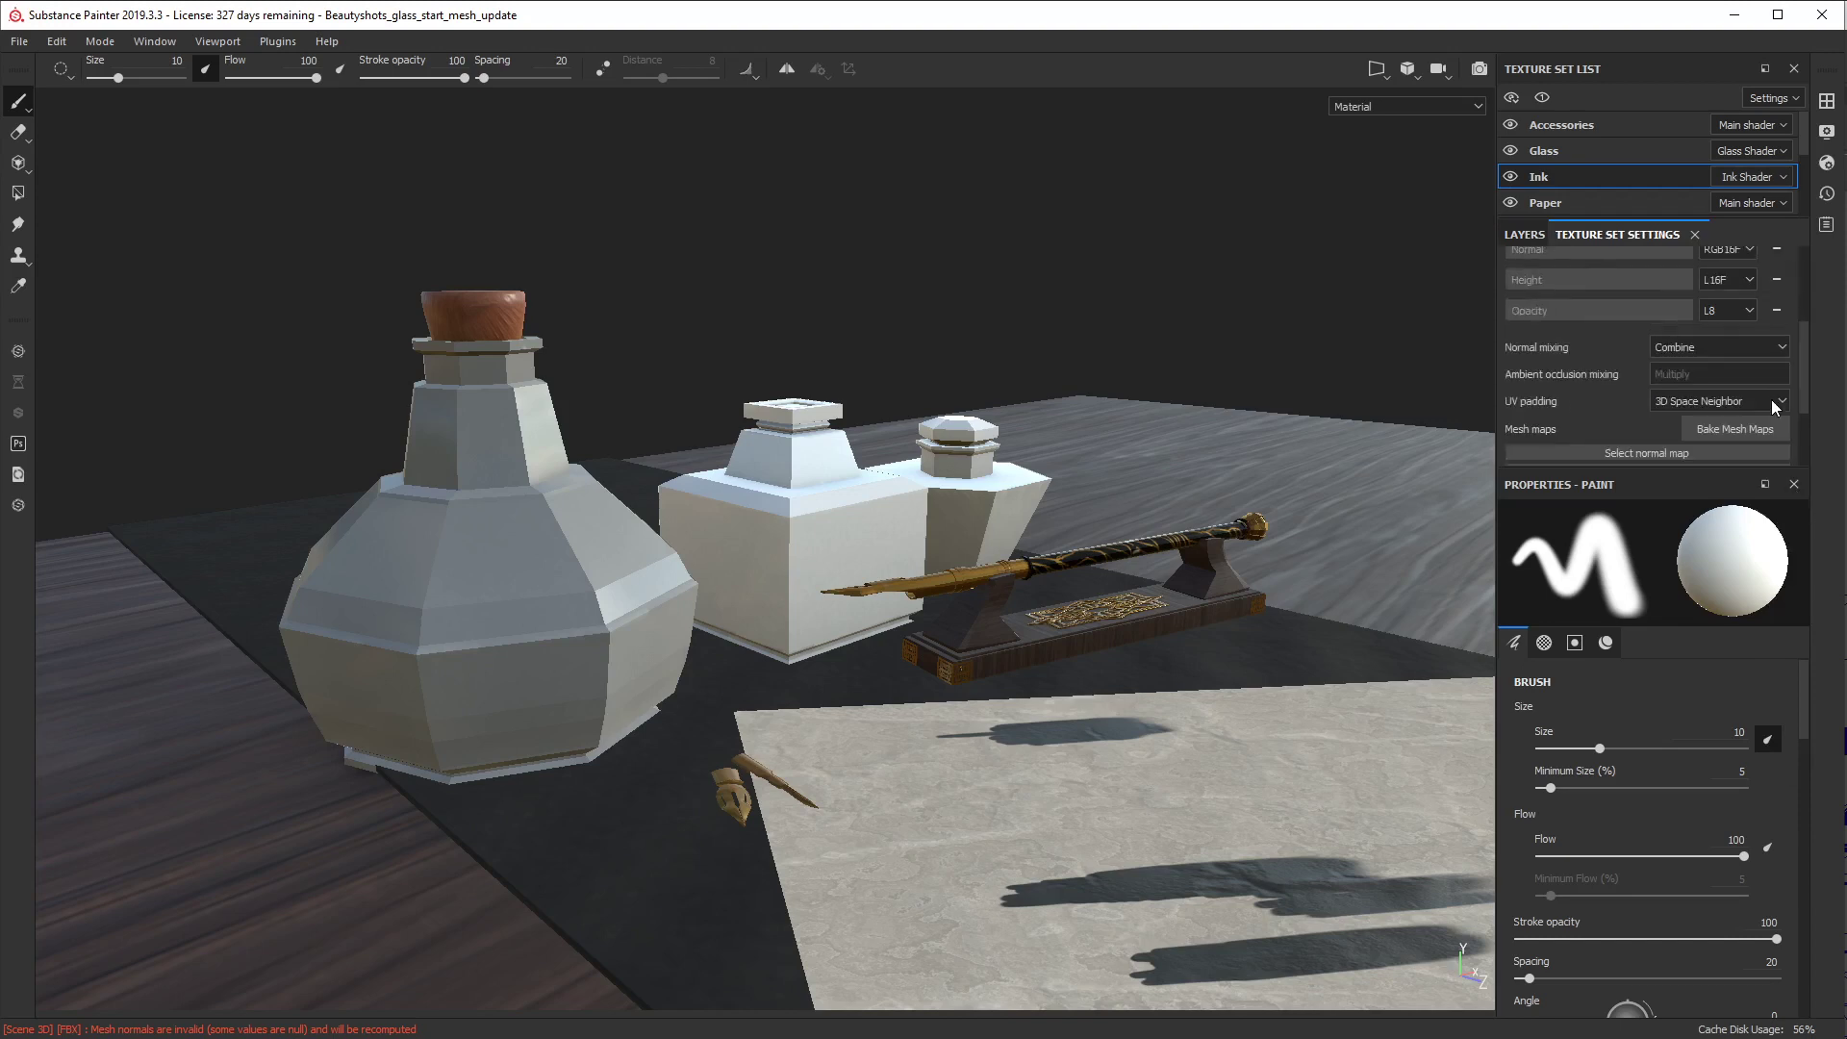
{"action": "scroll", "coordinate": [1775, 404], "scroll_direction": "up", "scroll_amount": 3}
{"action": "left_click", "coordinate": [1525, 235]}
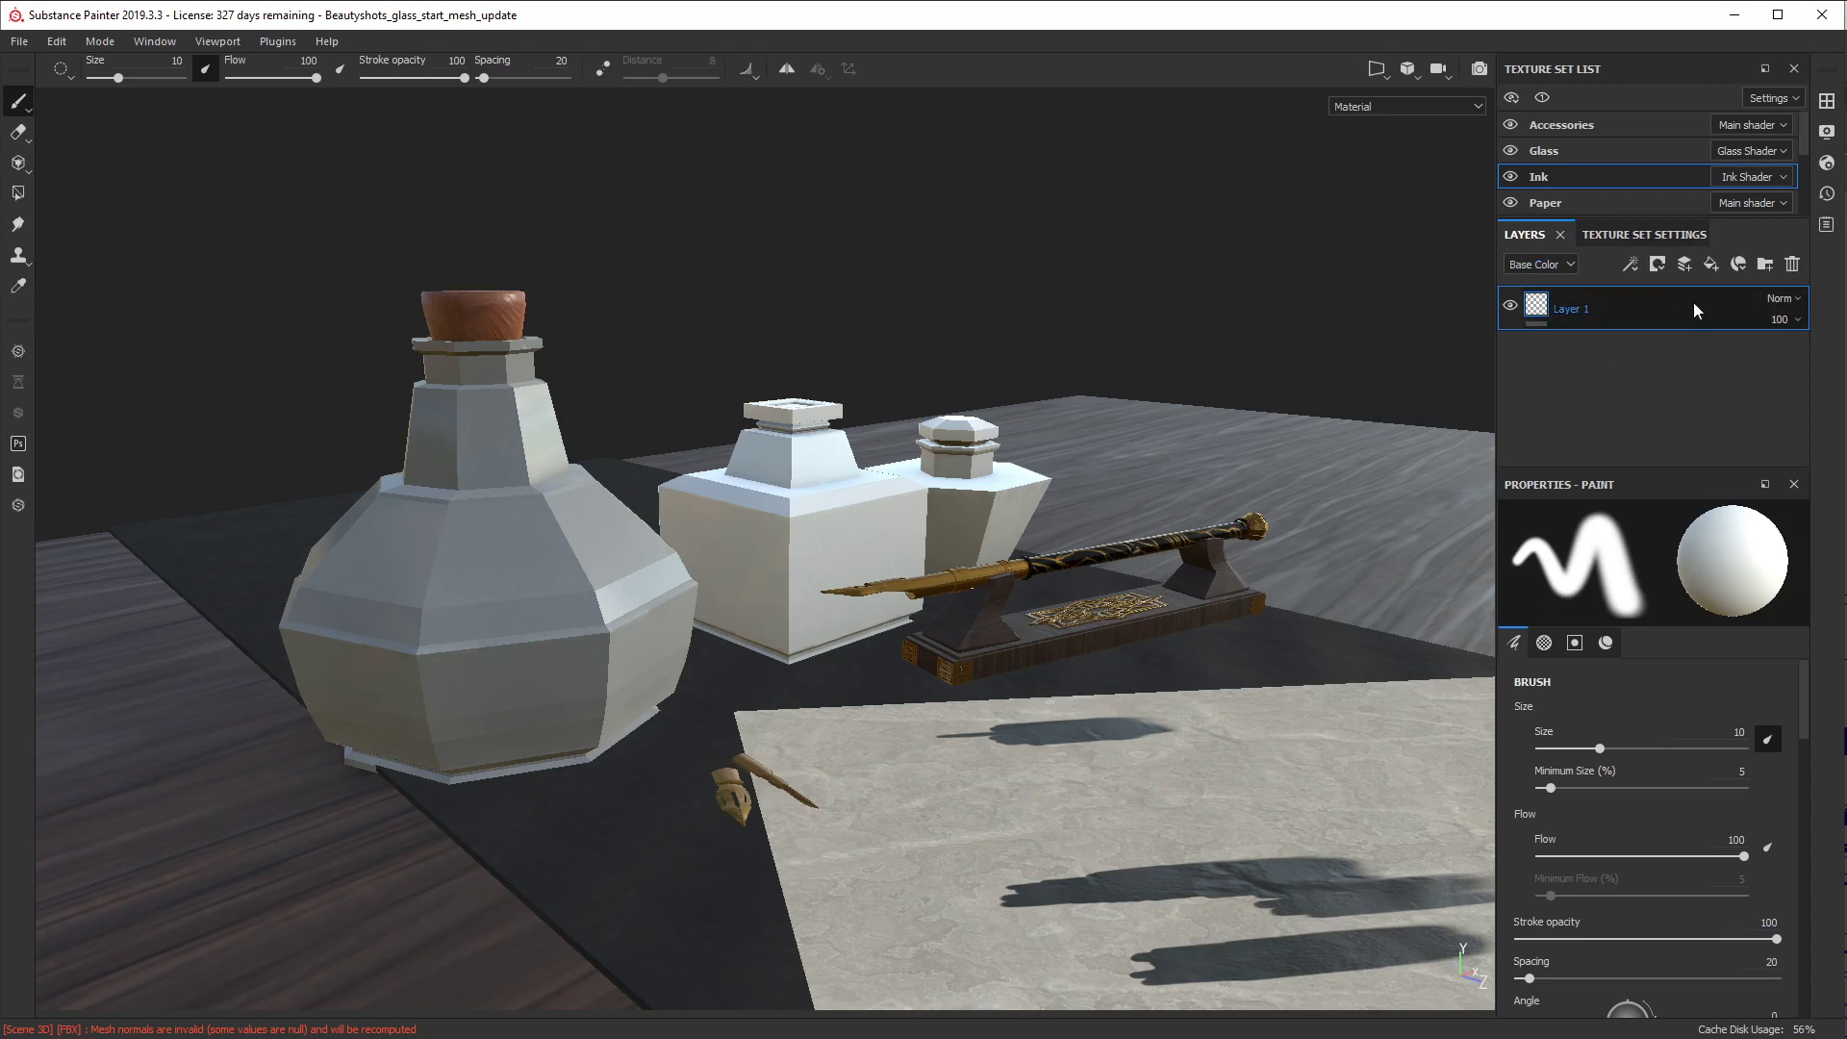
Step: Add a fill layer with its opacity channel disabled to the Ink texture set and delete the empty Layer 1
{"action": "left_click", "coordinate": [1711, 266]}
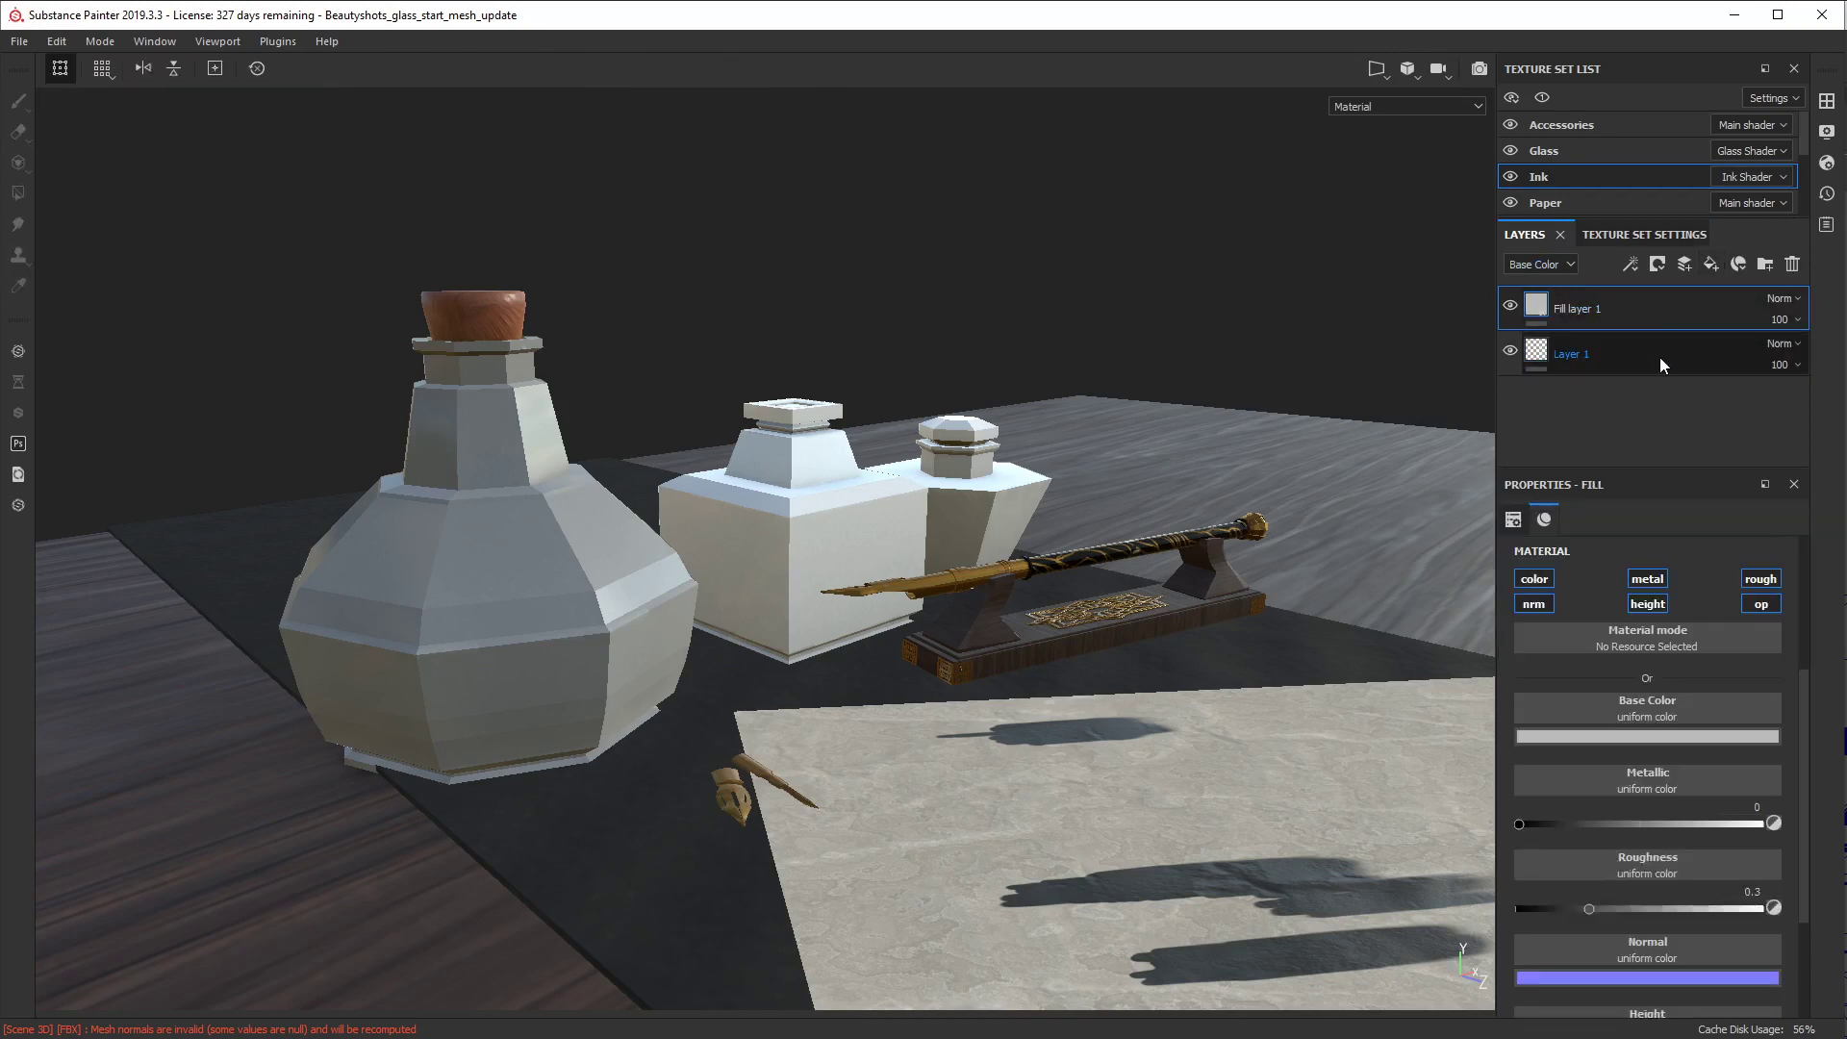
{"action": "left_click", "coordinate": [1762, 604]}
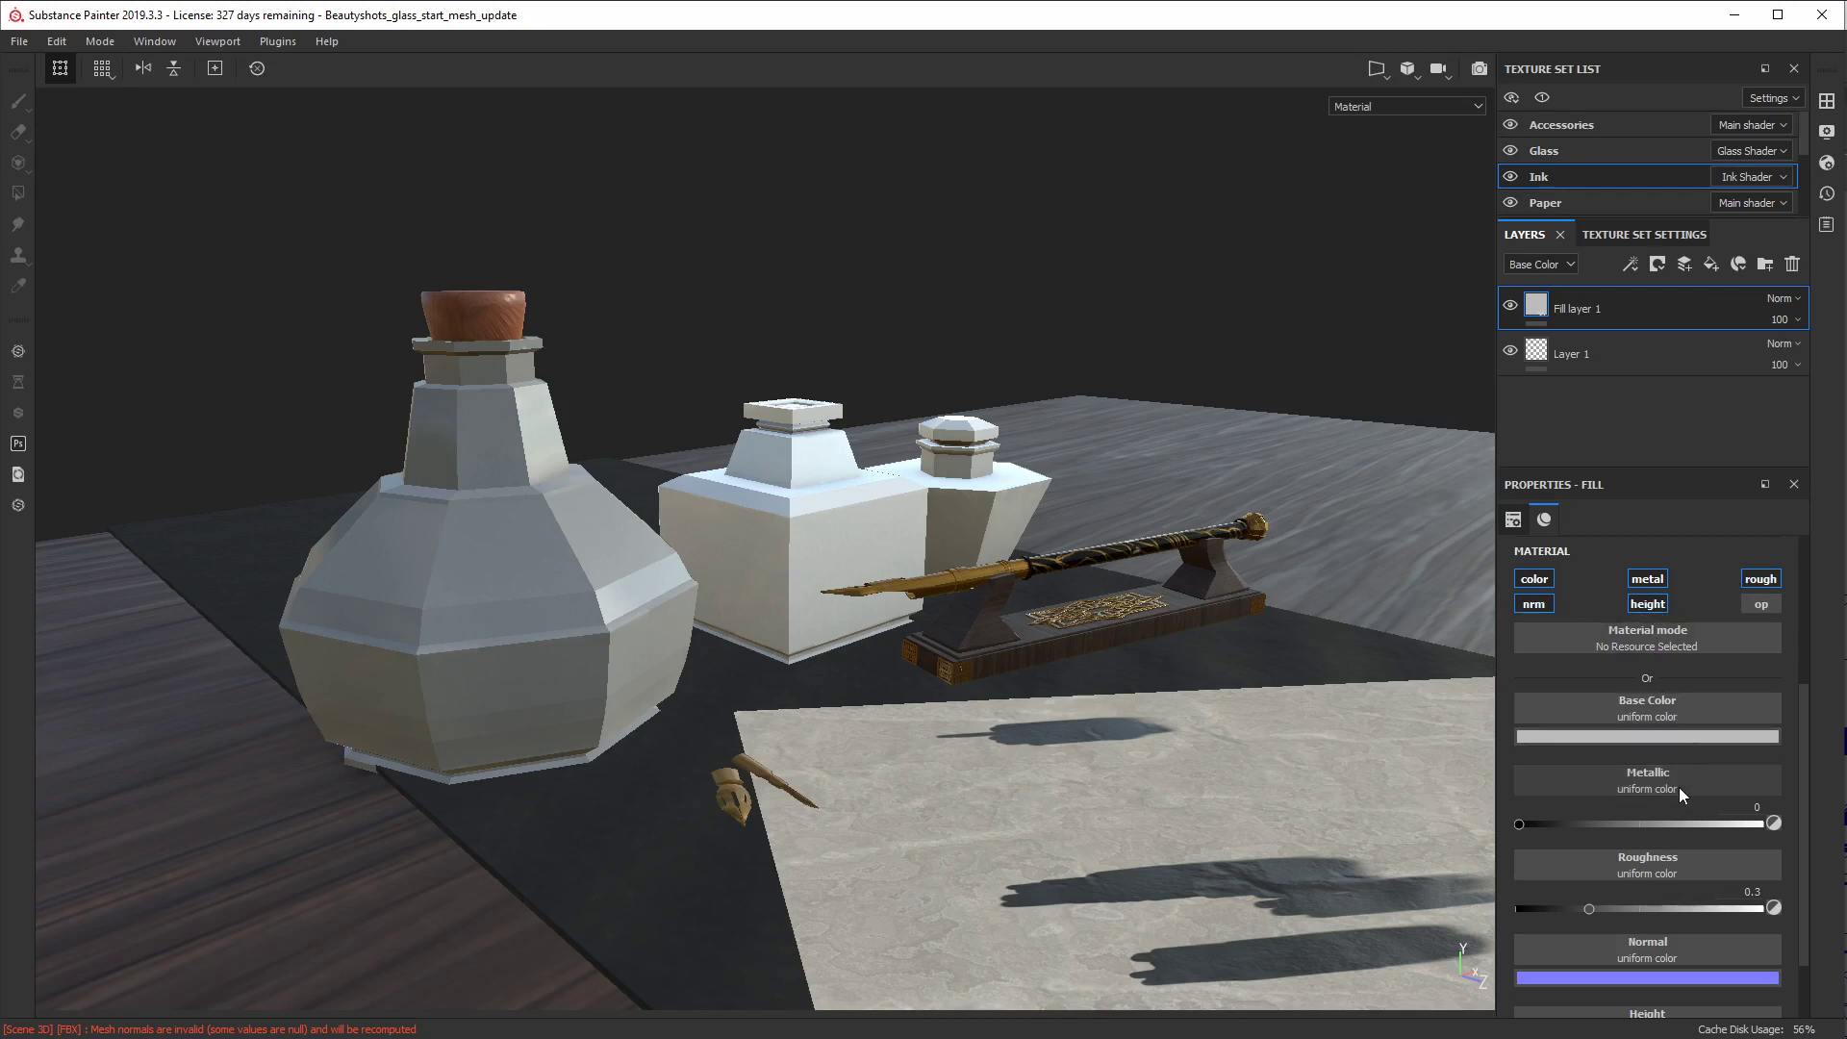
{"action": "left_click", "coordinate": [1660, 348]}
{"action": "left_click", "coordinate": [1792, 264]}
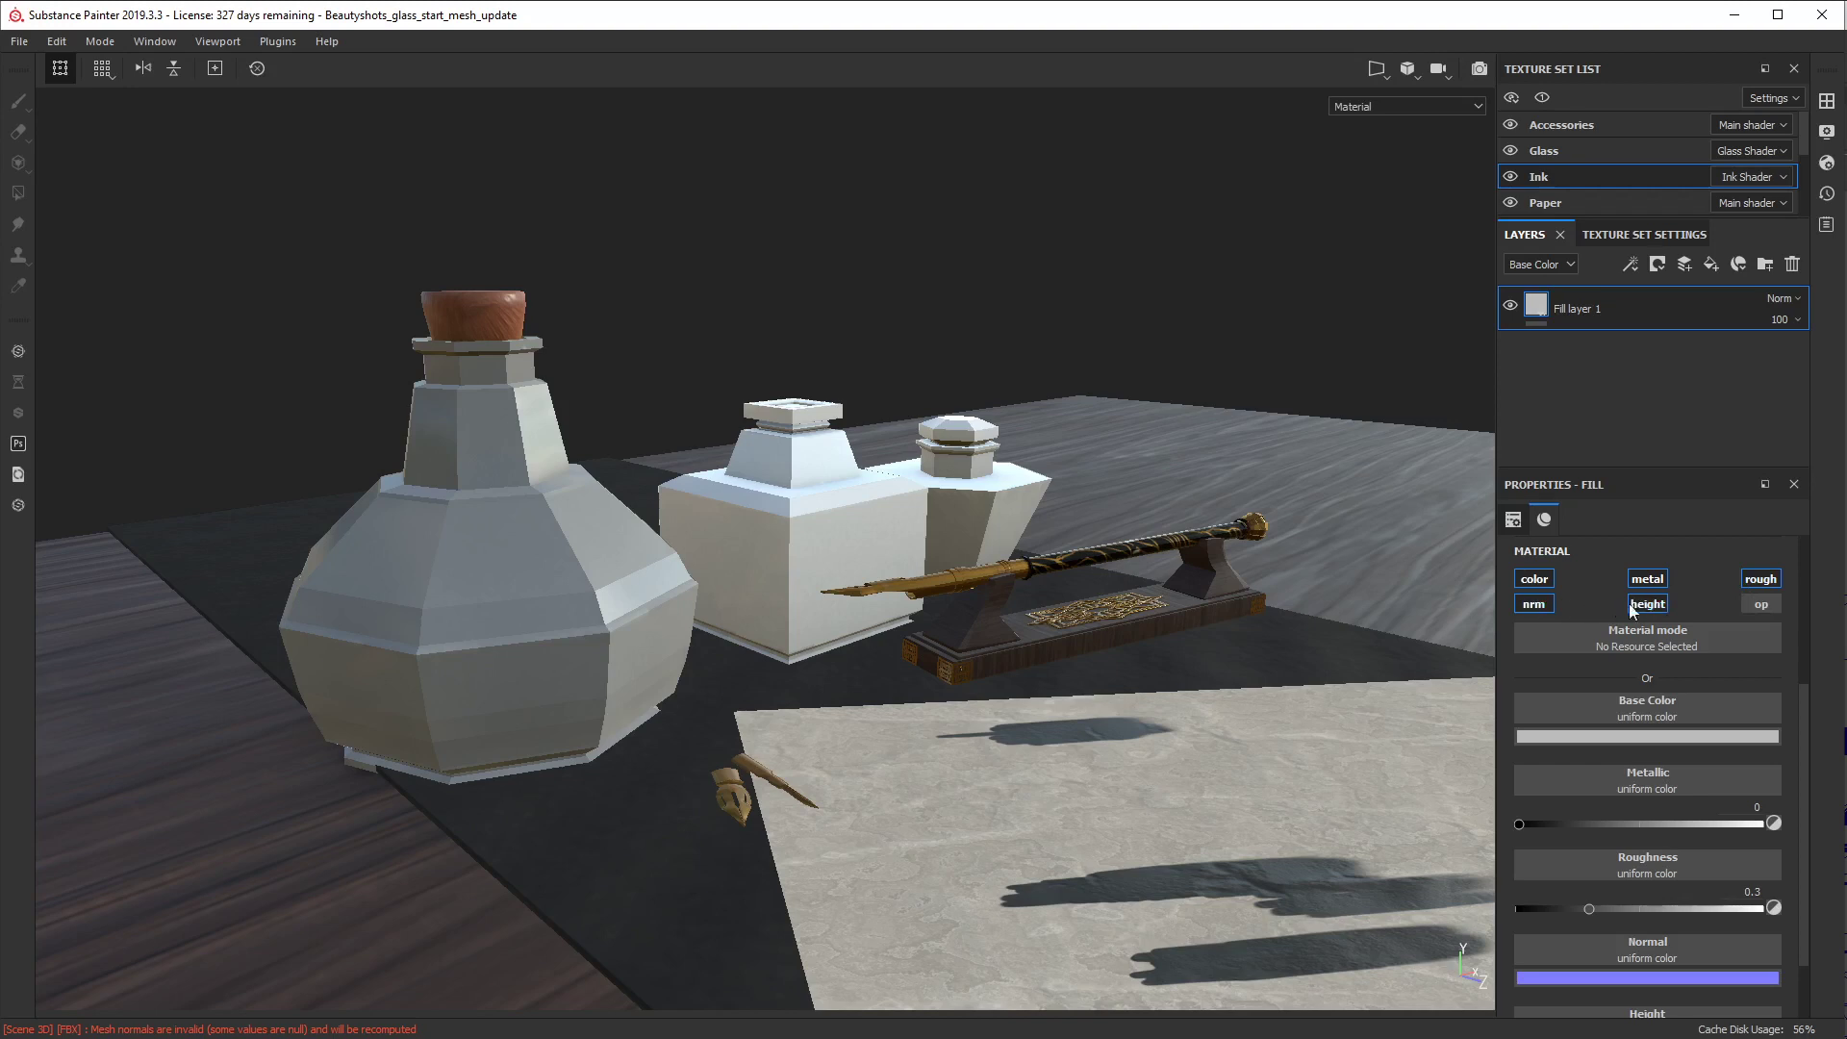
{"action": "left_click_drag", "start_coordinate": [1583, 306], "coordinate": [1555, 263]}
{"action": "left_click", "coordinate": [1555, 264]}
{"action": "left_click", "coordinate": [1545, 319]}
{"action": "left_click", "coordinate": [1795, 298]}
{"action": "left_click", "coordinate": [1802, 317]}
{"action": "left_click", "coordinate": [1553, 266]}
{"action": "left_click", "coordinate": [1545, 330]}
{"action": "left_click", "coordinate": [1790, 299]}
{"action": "left_click", "coordinate": [1799, 322]}
{"action": "left_click", "coordinate": [1557, 269]}
{"action": "left_click", "coordinate": [1539, 281]}
Step: Set the ink fill layer's base color to a saturated red with RGB 0.539, 0.002, 0.002
{"action": "left_click", "coordinate": [1640, 741]}
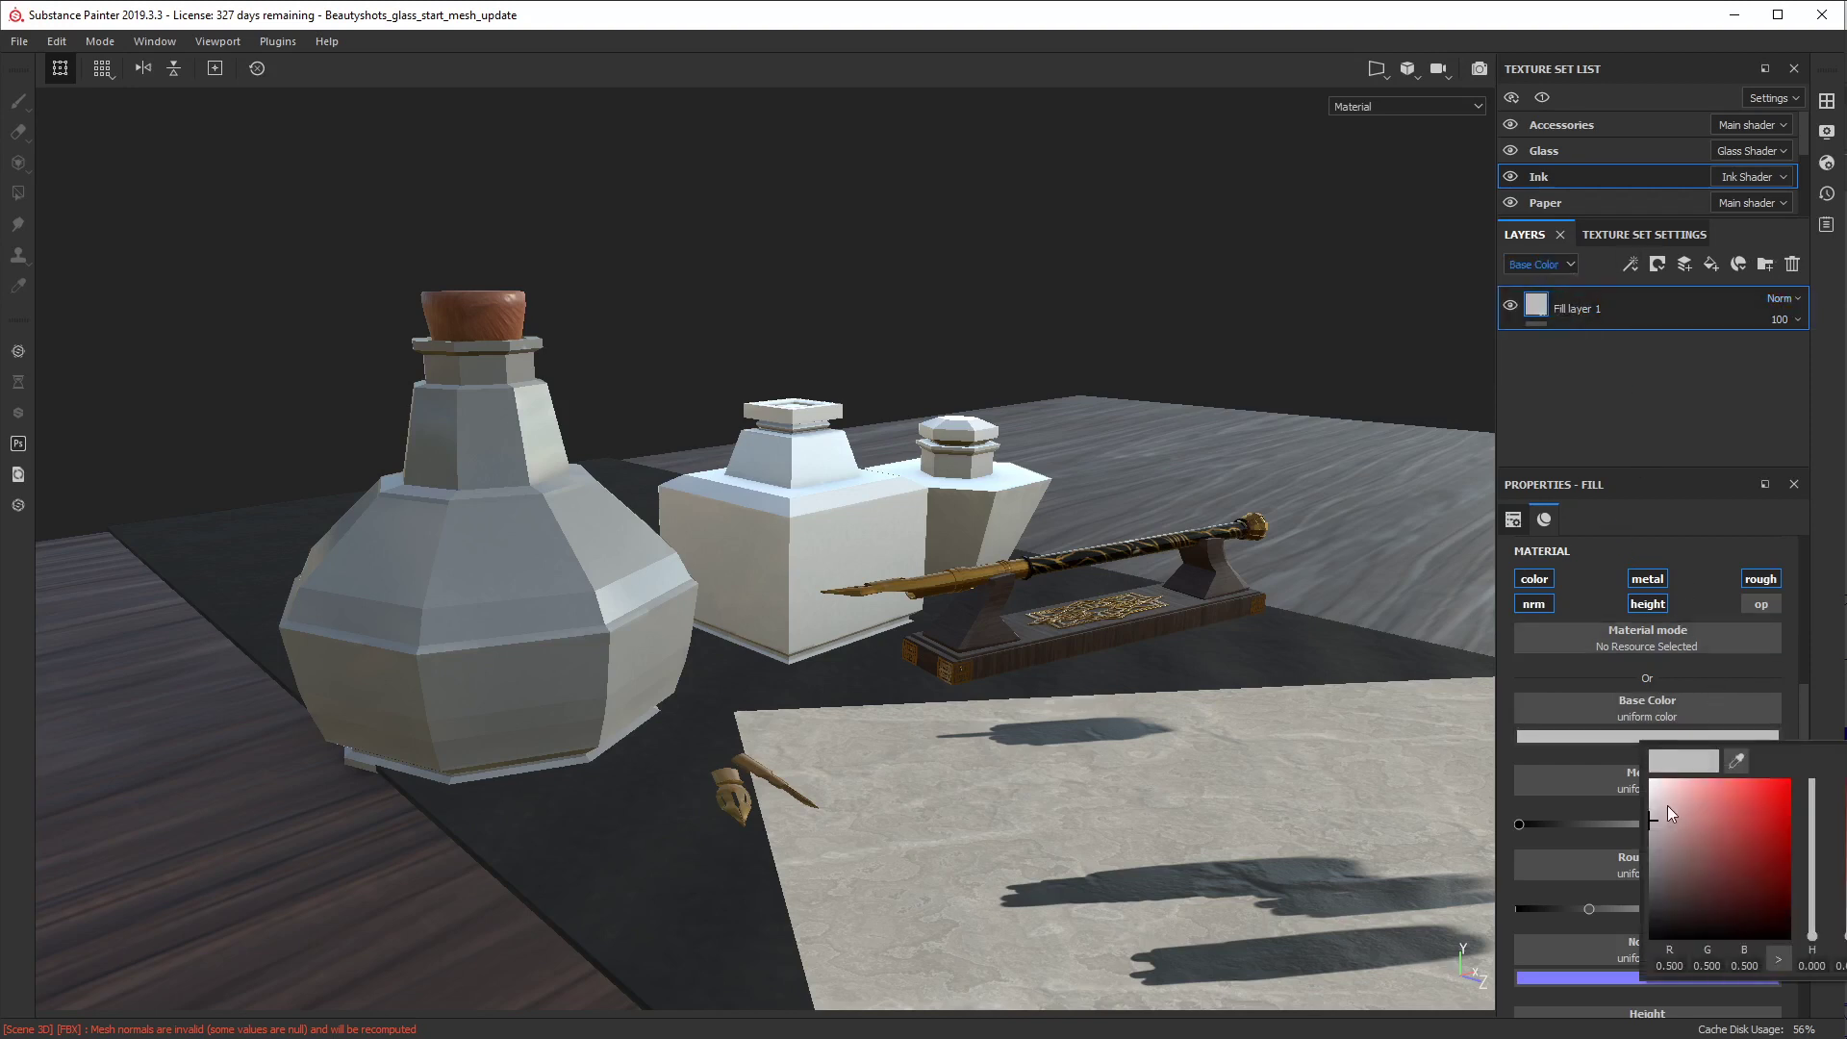
{"action": "left_click_drag", "start_coordinate": [1695, 800], "coordinate": [1769, 808]}
{"action": "left_click_drag", "start_coordinate": [1781, 809], "coordinate": [1785, 817]}
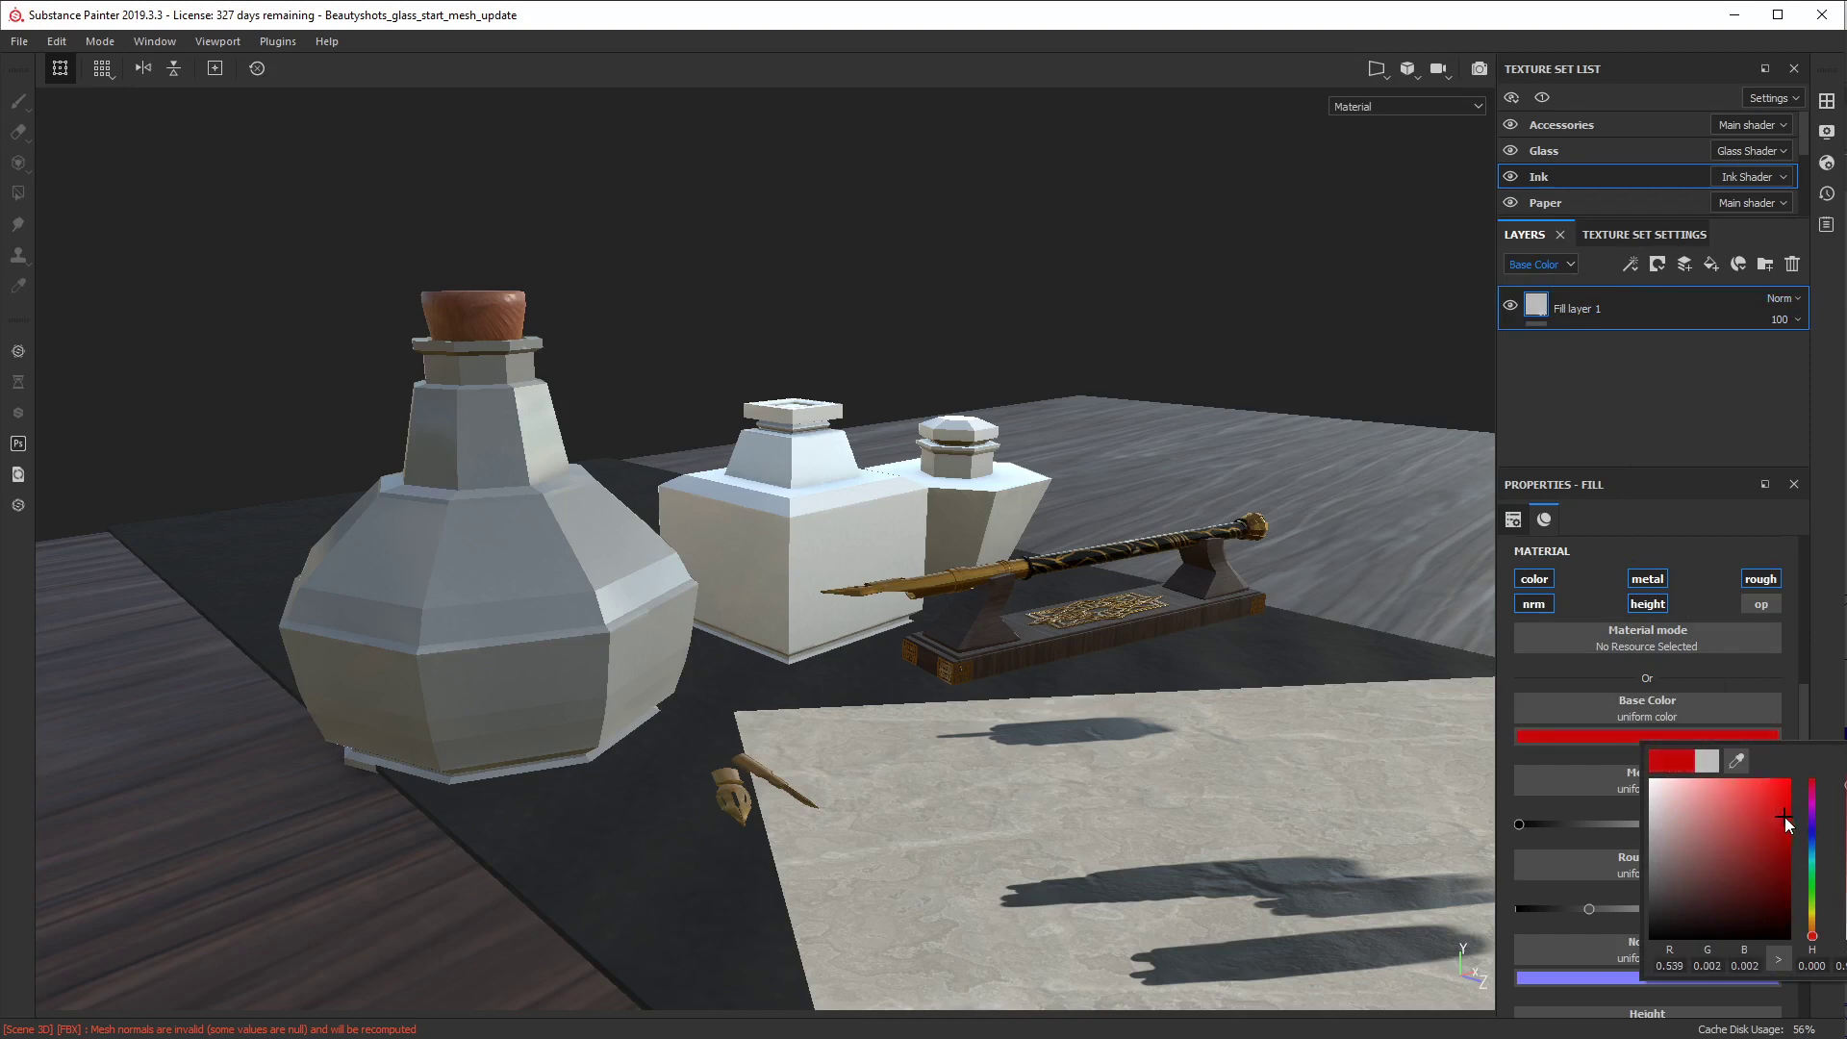
{"action": "left_click", "coordinate": [1781, 664]}
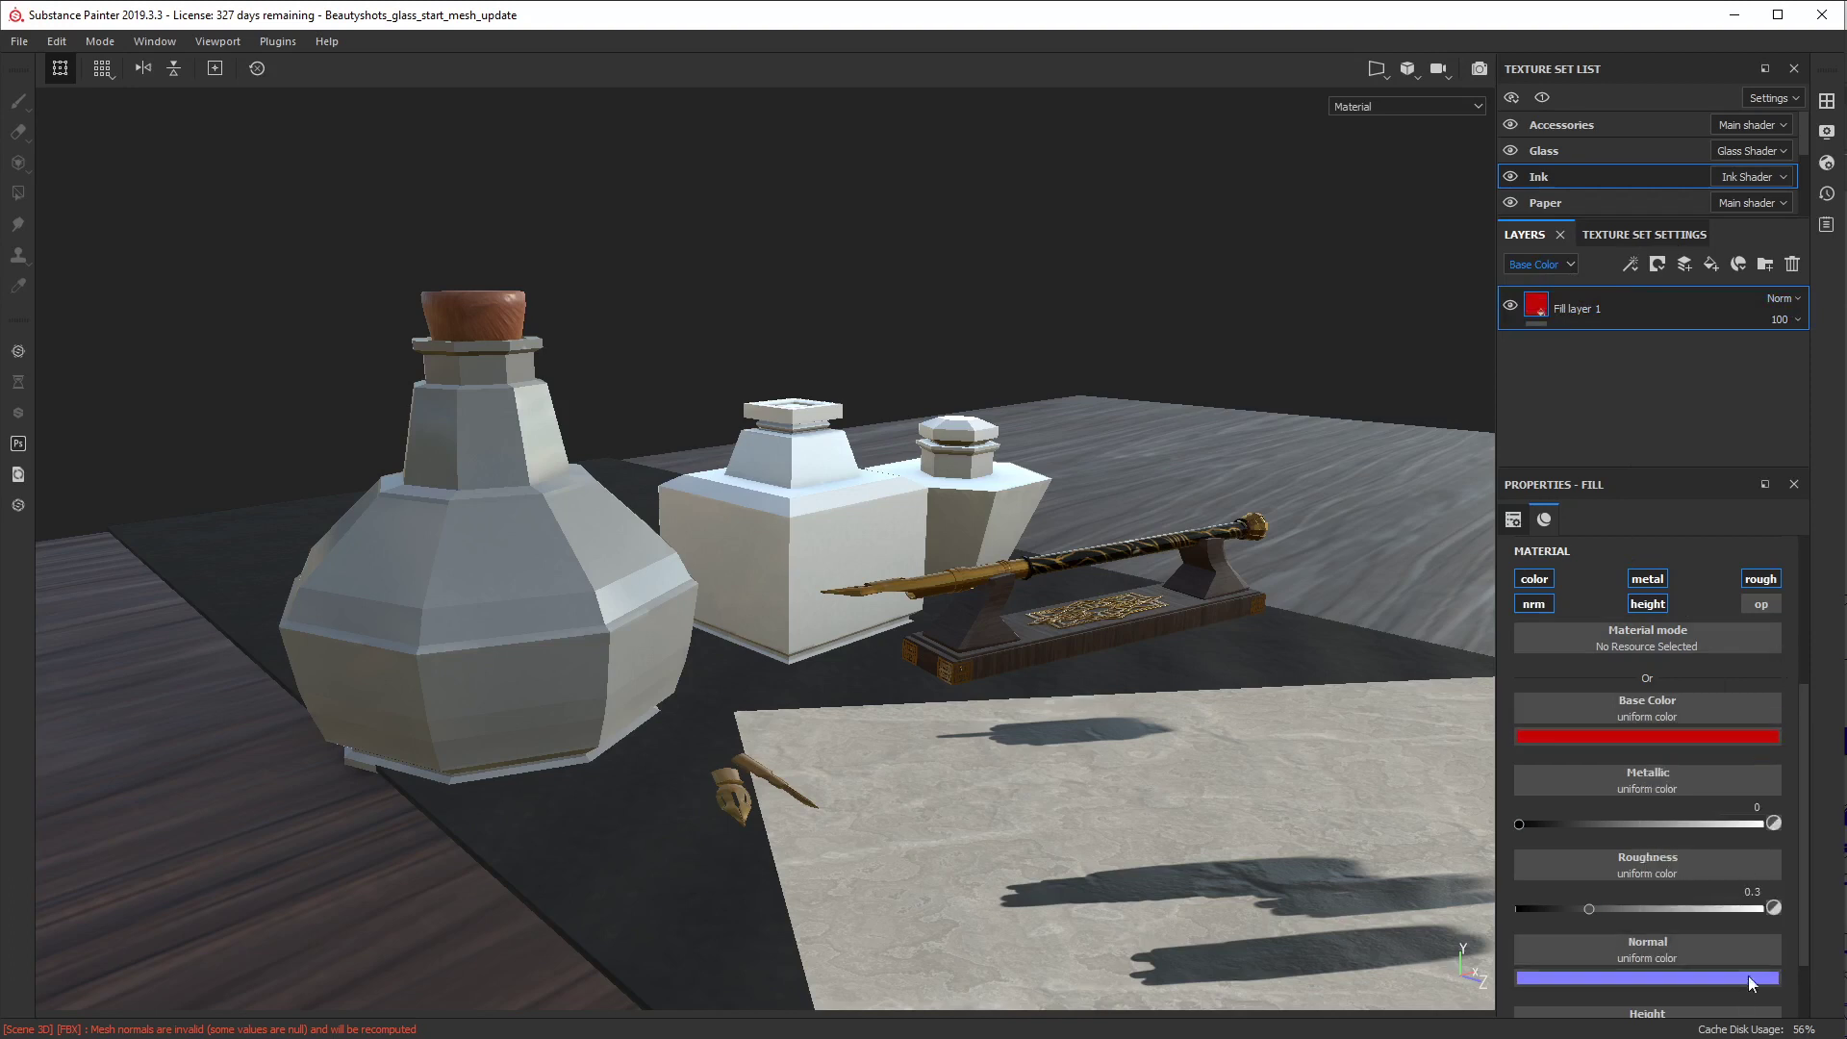
Step: Add an Emissive channel to the Ink texture set
{"action": "scroll", "coordinate": [1758, 968], "scroll_direction": "down", "scroll_amount": 1}
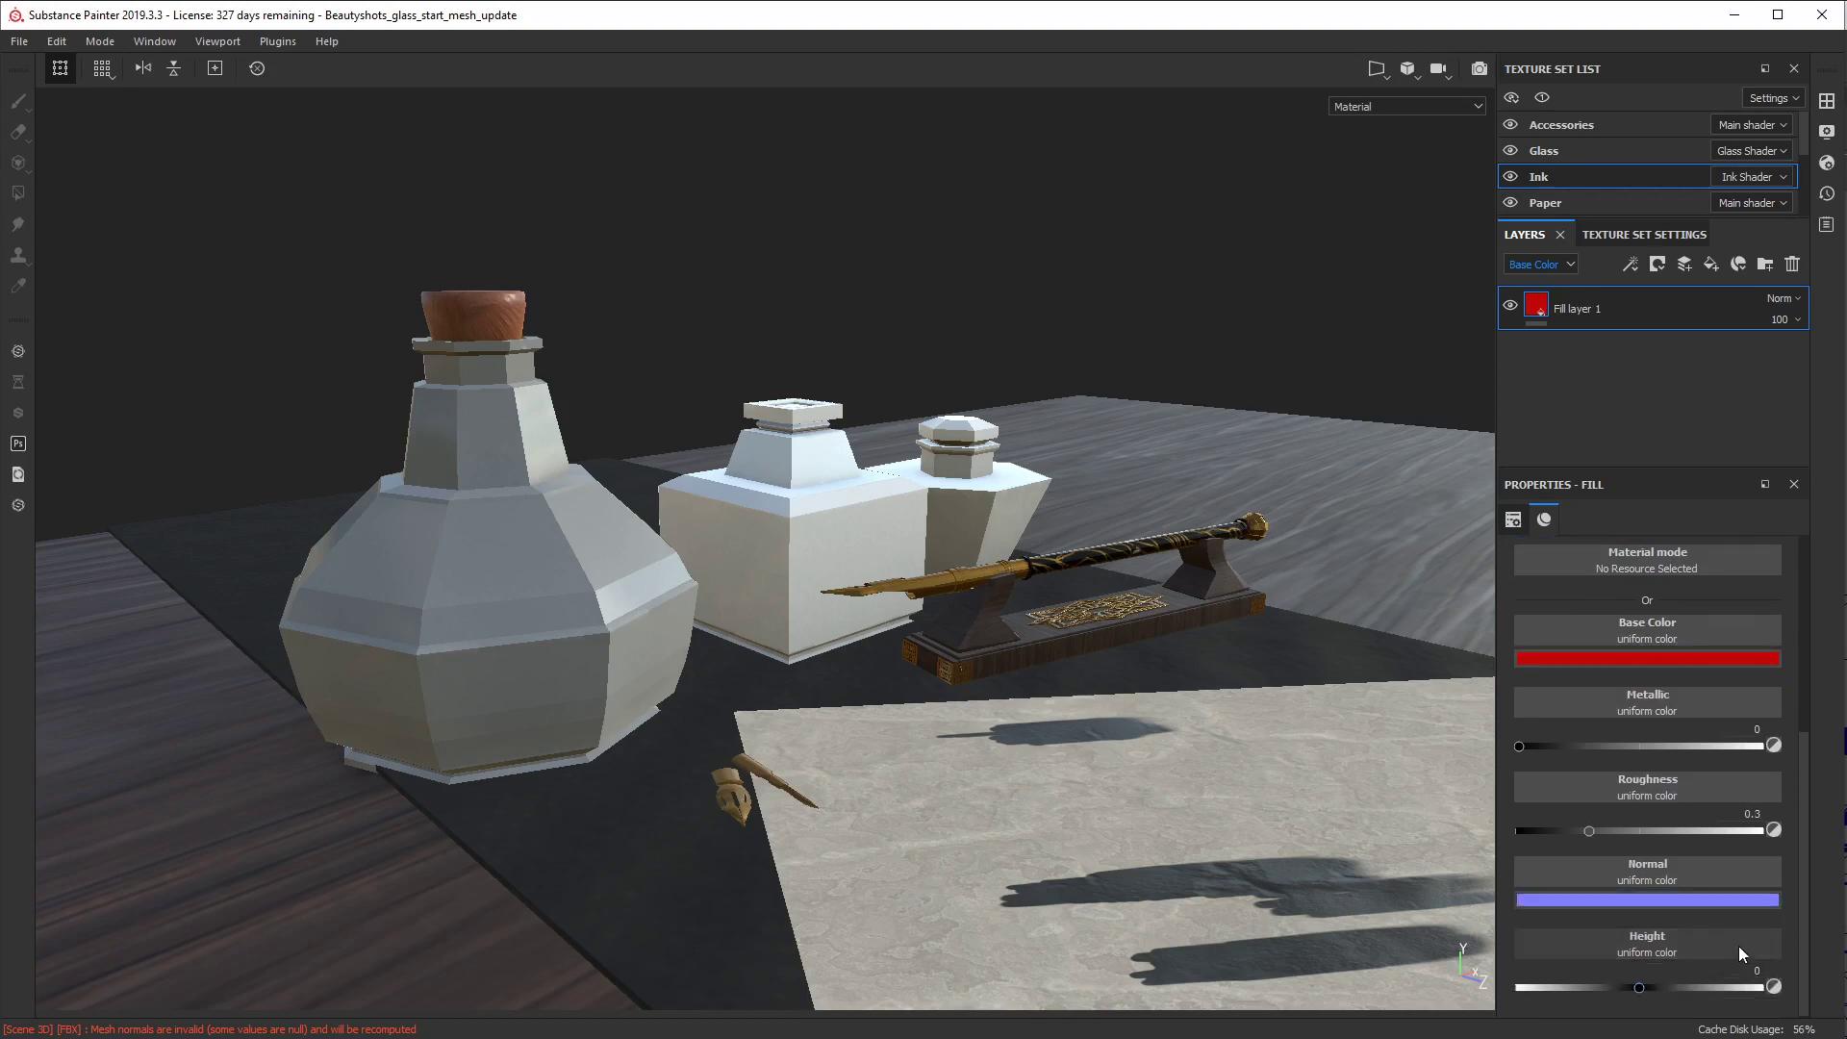
{"action": "scroll", "coordinate": [1757, 866], "scroll_direction": "up", "scroll_amount": 3}
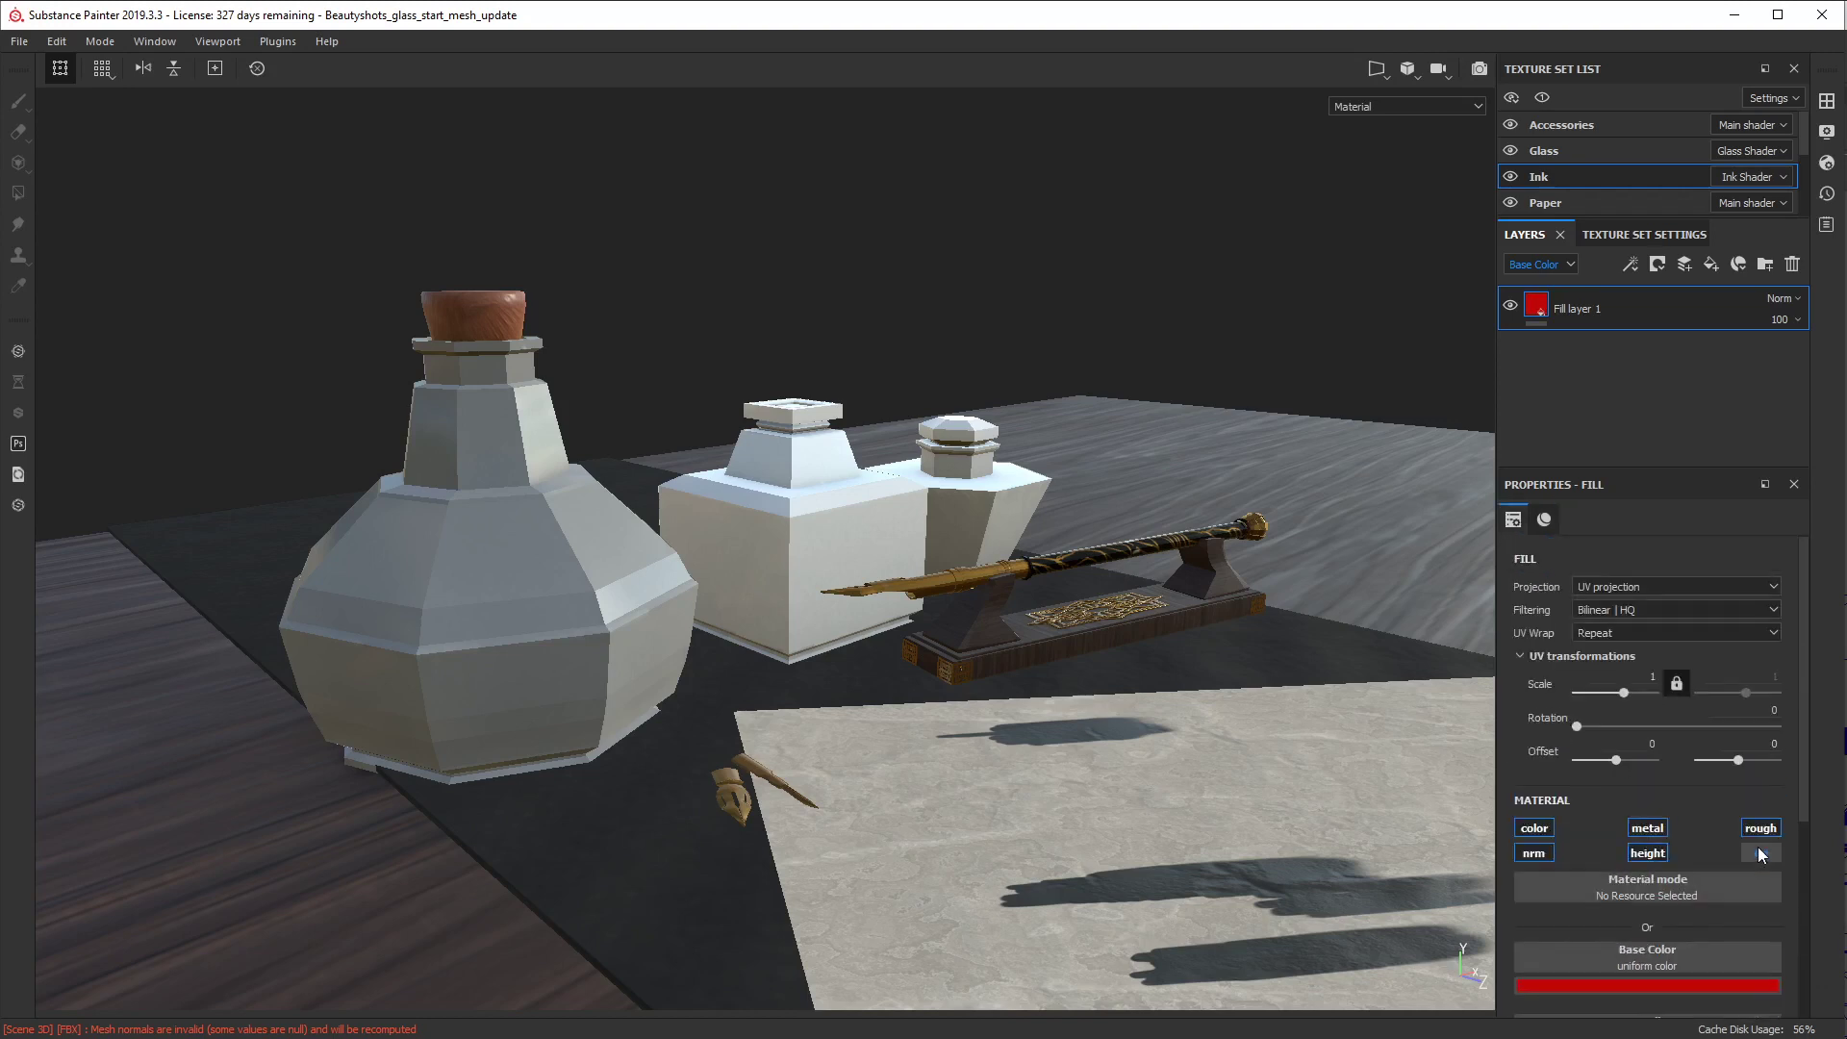
{"action": "scroll", "coordinate": [1757, 846], "scroll_direction": "up", "scroll_amount": 1}
{"action": "left_click", "coordinate": [1640, 231]}
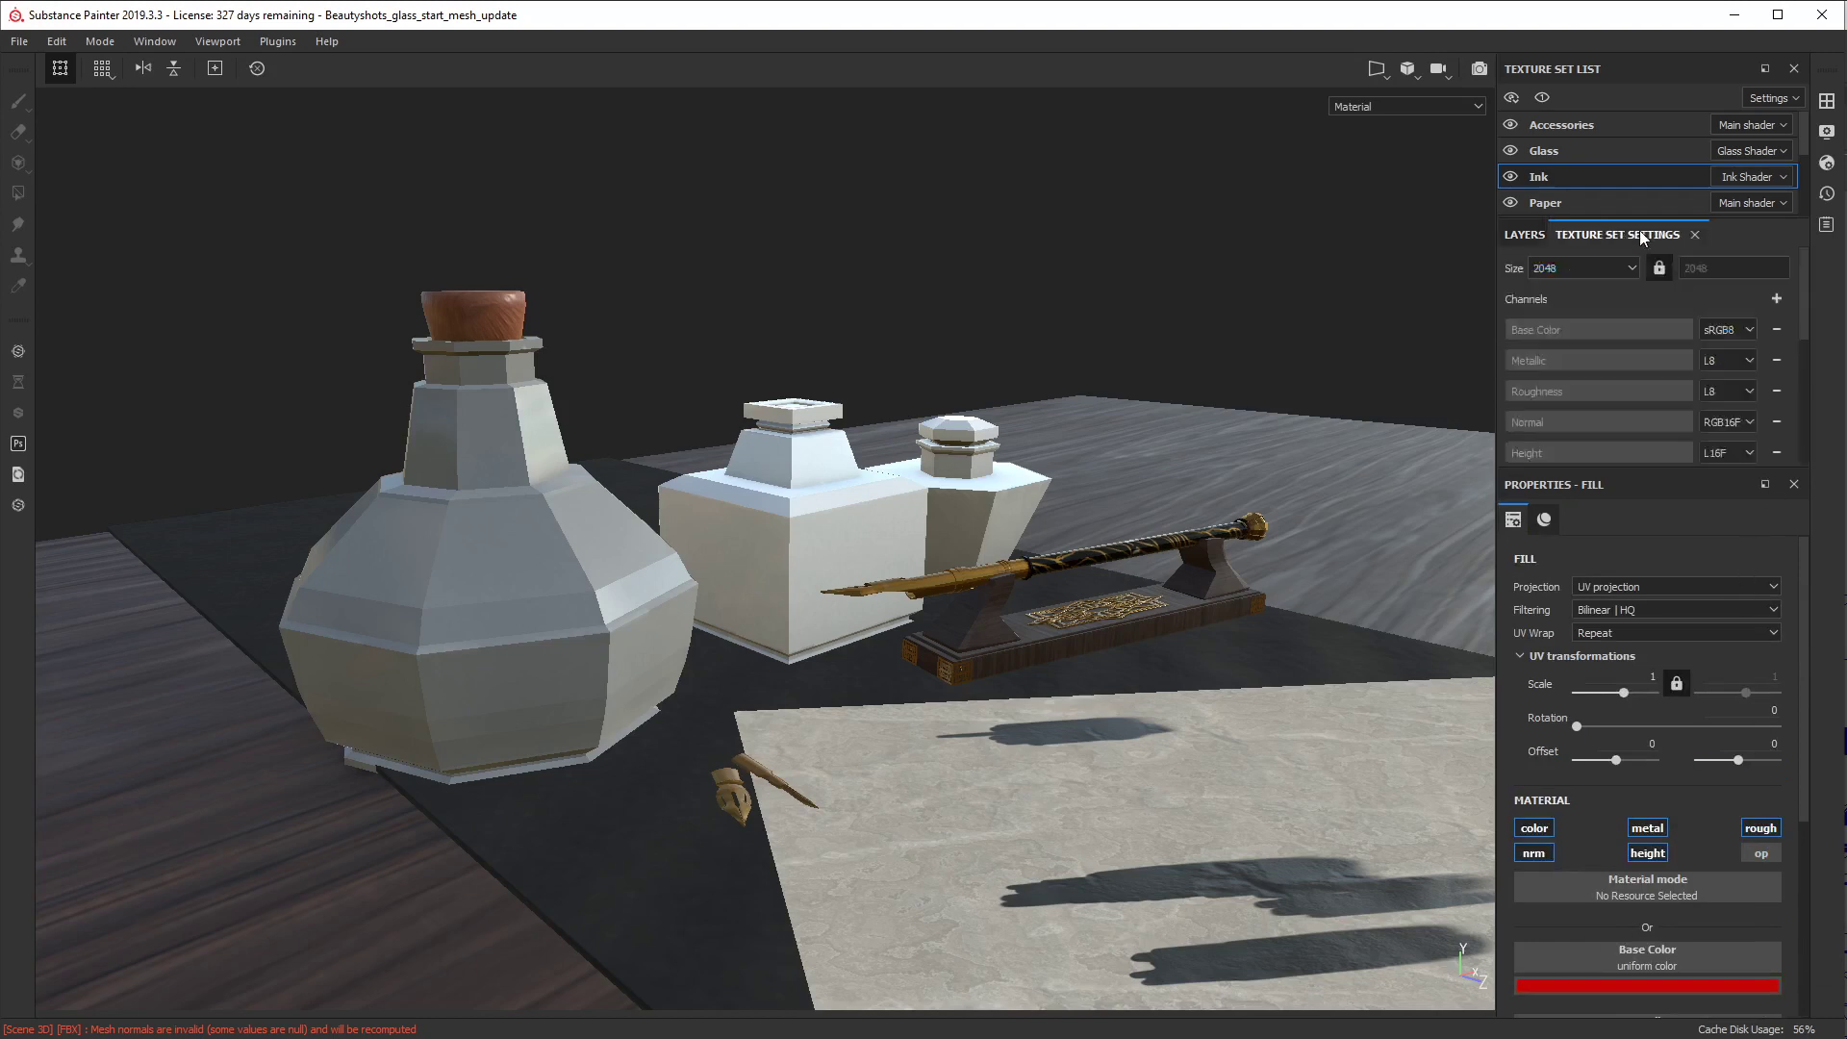
{"action": "left_click", "coordinate": [1780, 296]}
{"action": "left_click", "coordinate": [1804, 445]}
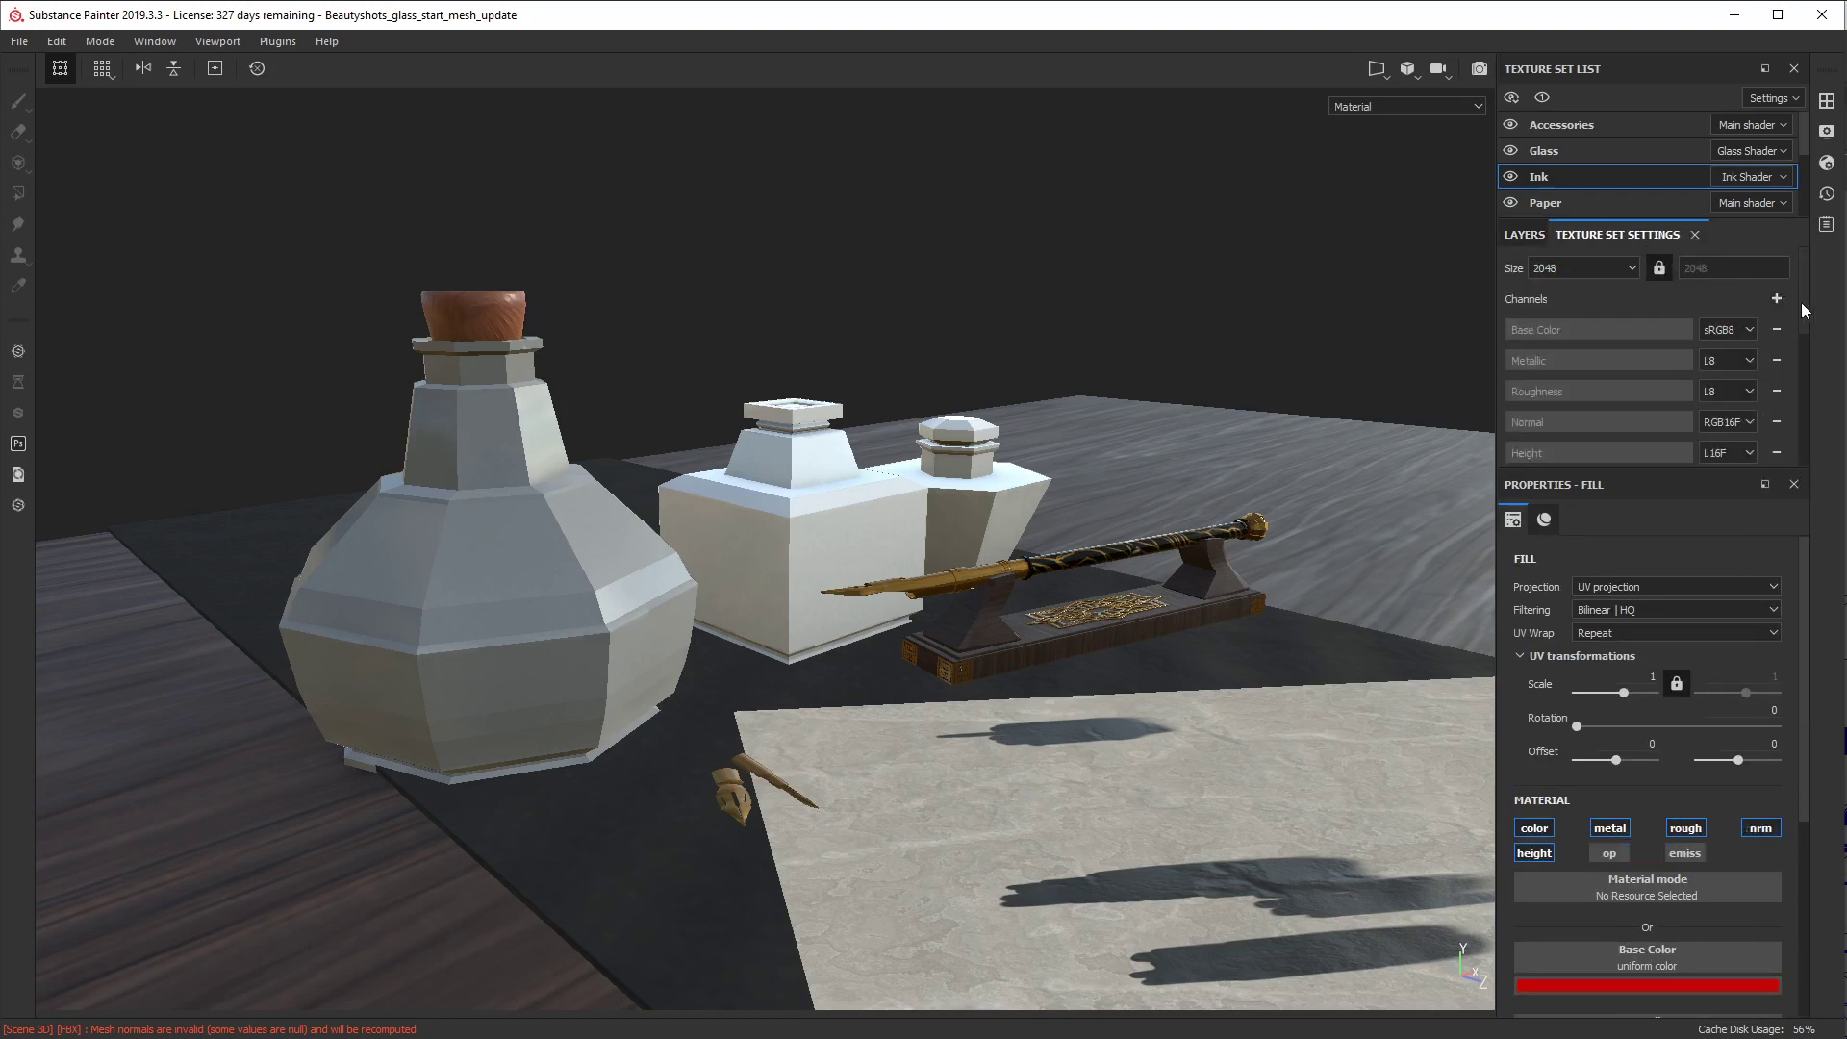
{"action": "scroll", "coordinate": [1801, 347], "scroll_direction": "down", "scroll_amount": 1}
{"action": "scroll", "coordinate": [1801, 365], "scroll_direction": "down", "scroll_amount": 1}
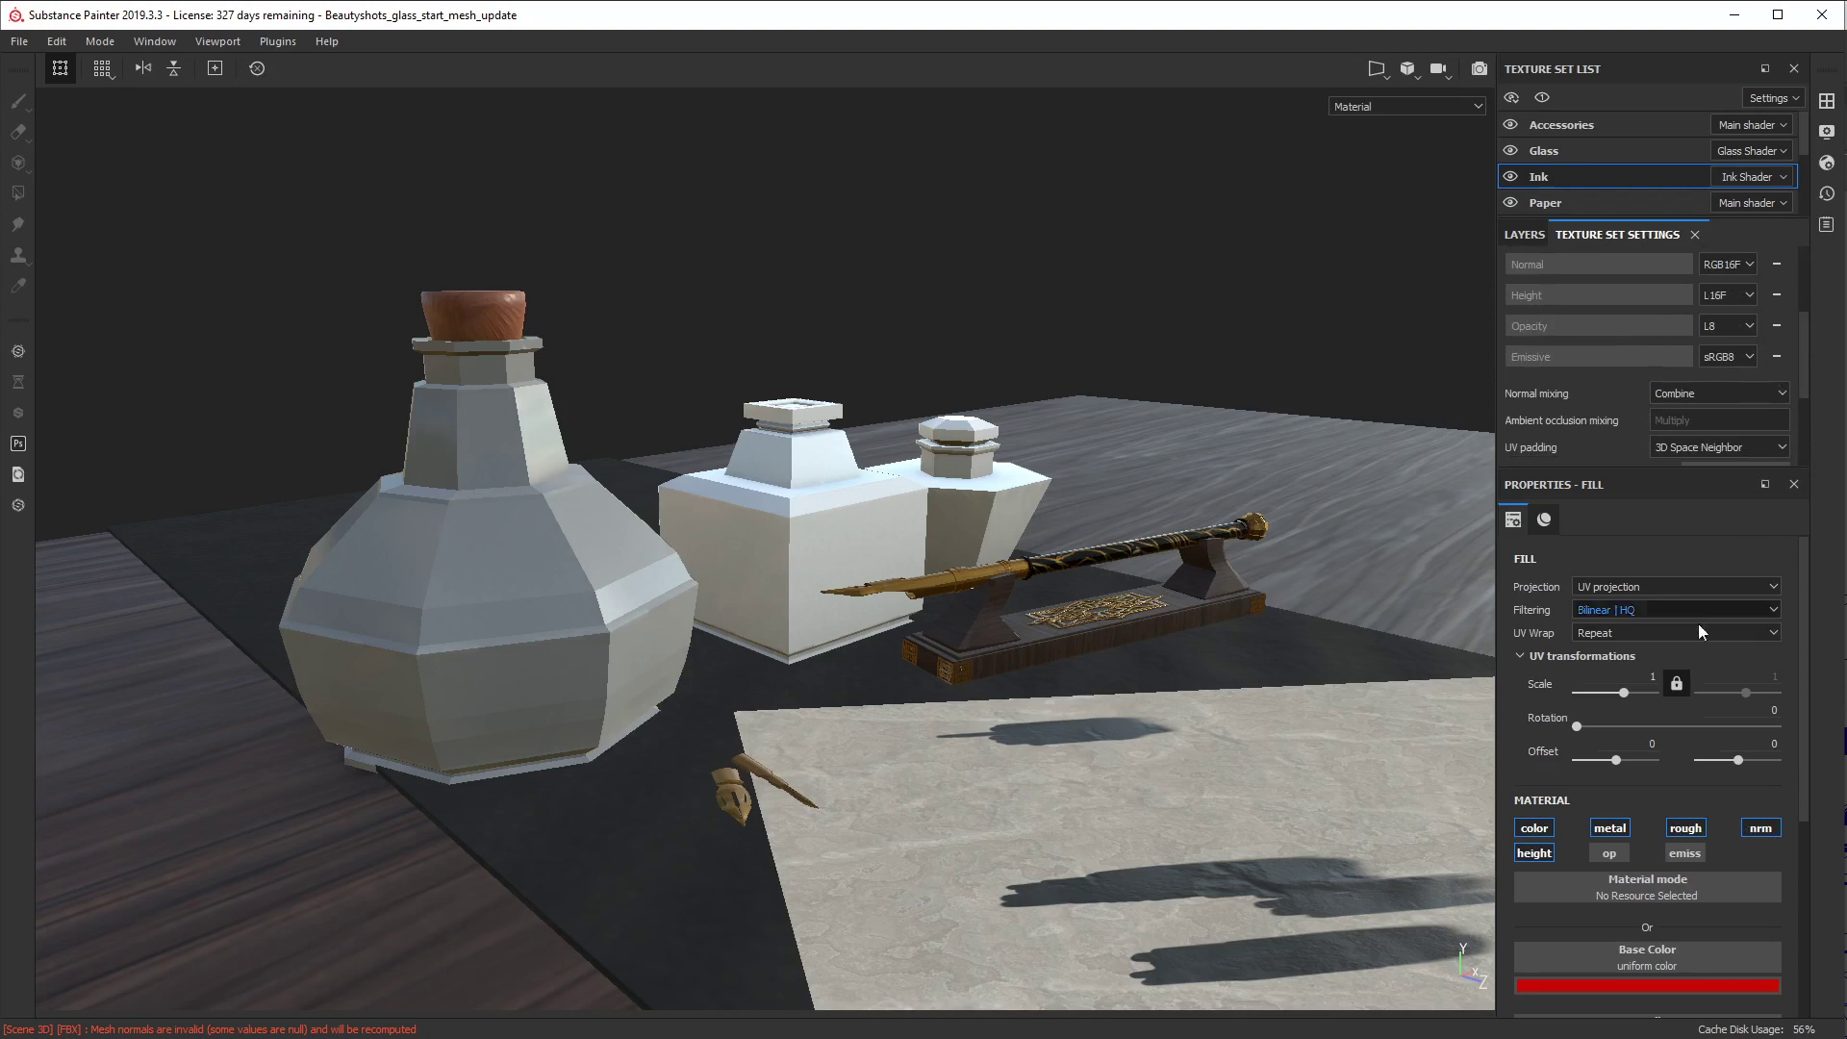
Step: Enable the emissive channel on the ink fill layer and sample the red base color as its emissive color
{"action": "left_click", "coordinate": [1528, 235]}
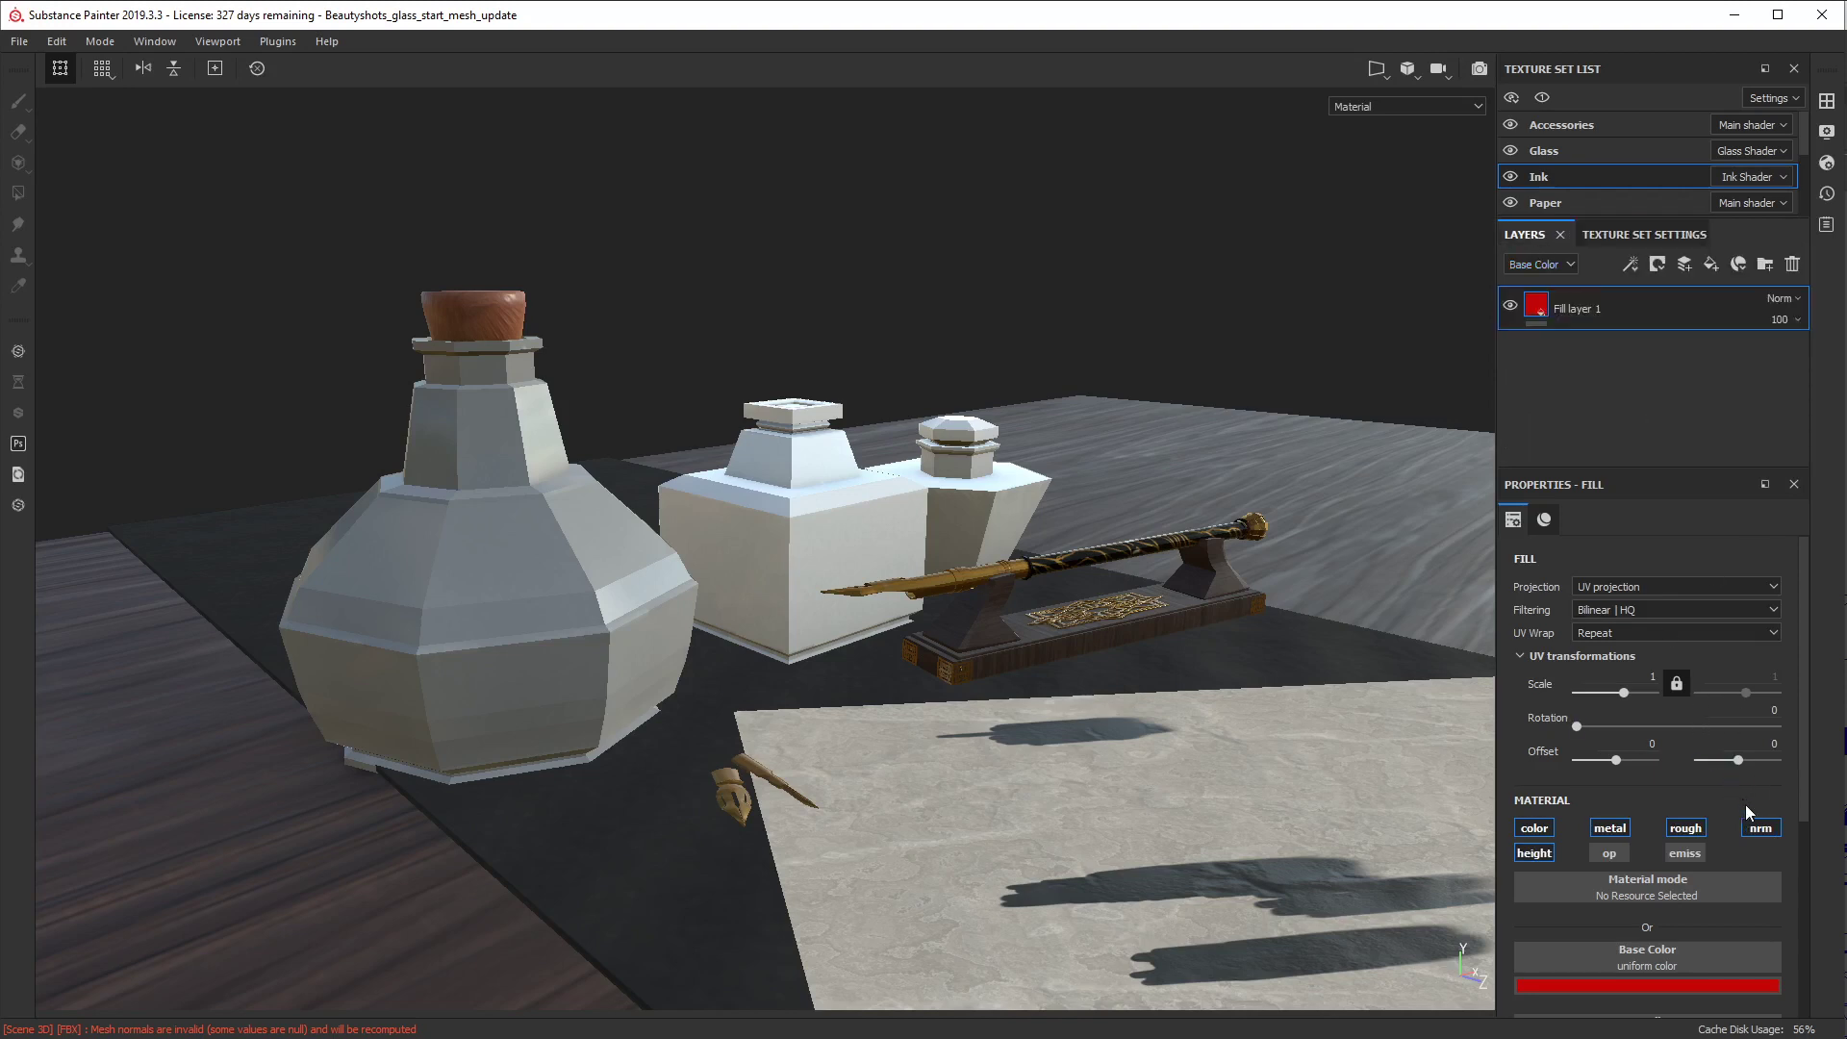
{"action": "scroll", "coordinate": [1727, 924], "scroll_direction": "down", "scroll_amount": 1}
{"action": "scroll", "coordinate": [1747, 895], "scroll_direction": "down", "scroll_amount": 5}
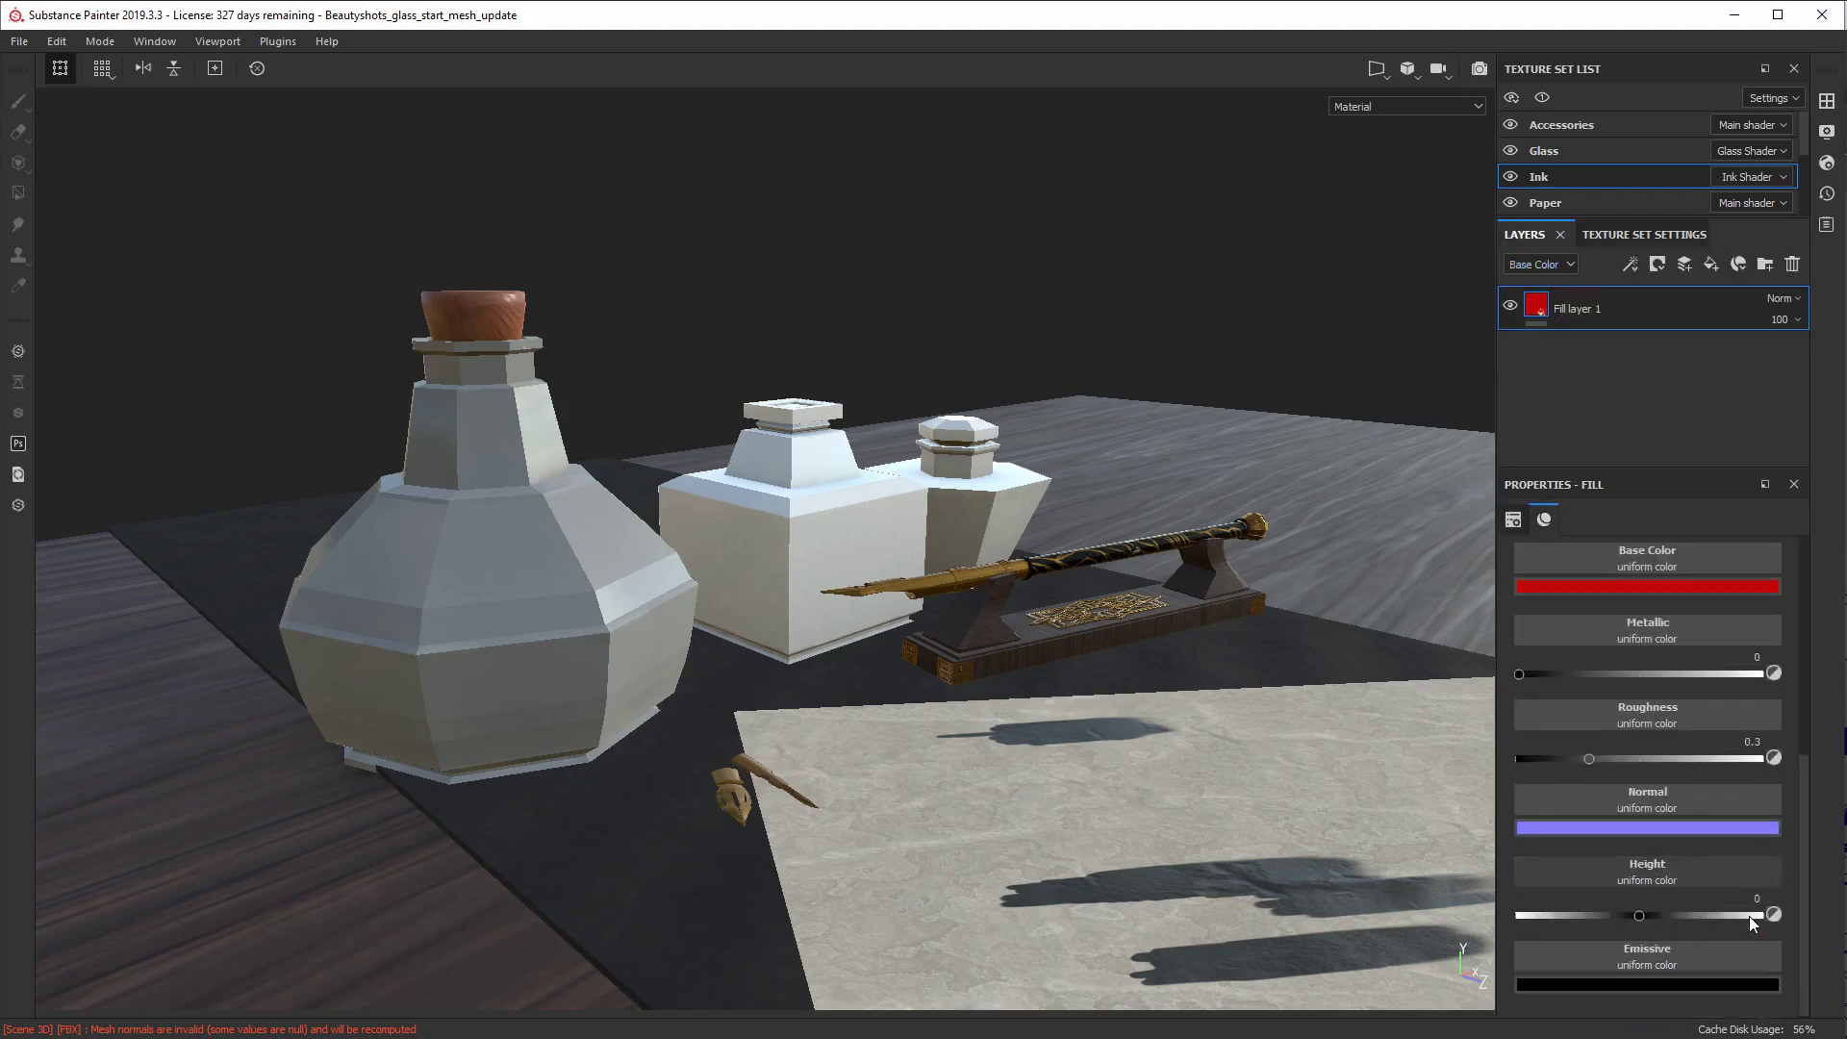
{"action": "left_click", "coordinate": [1660, 982]}
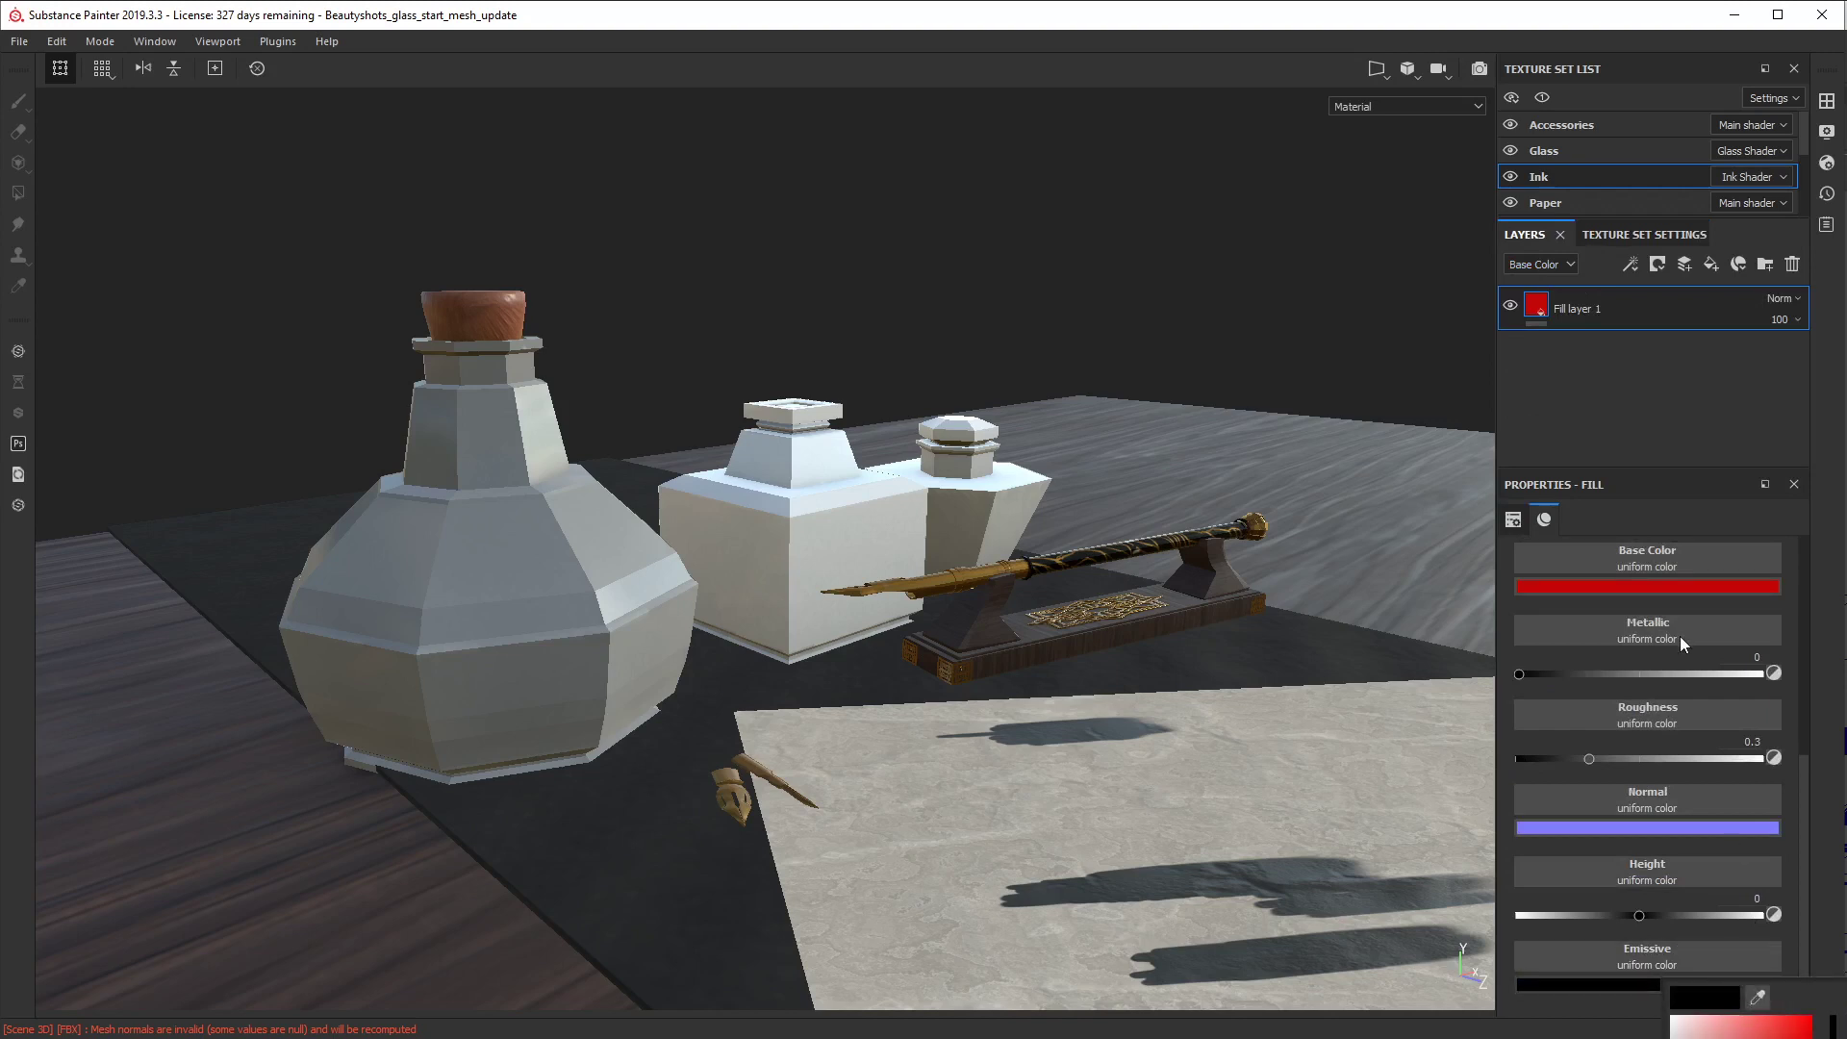
{"action": "left_click", "coordinate": [1683, 587]}
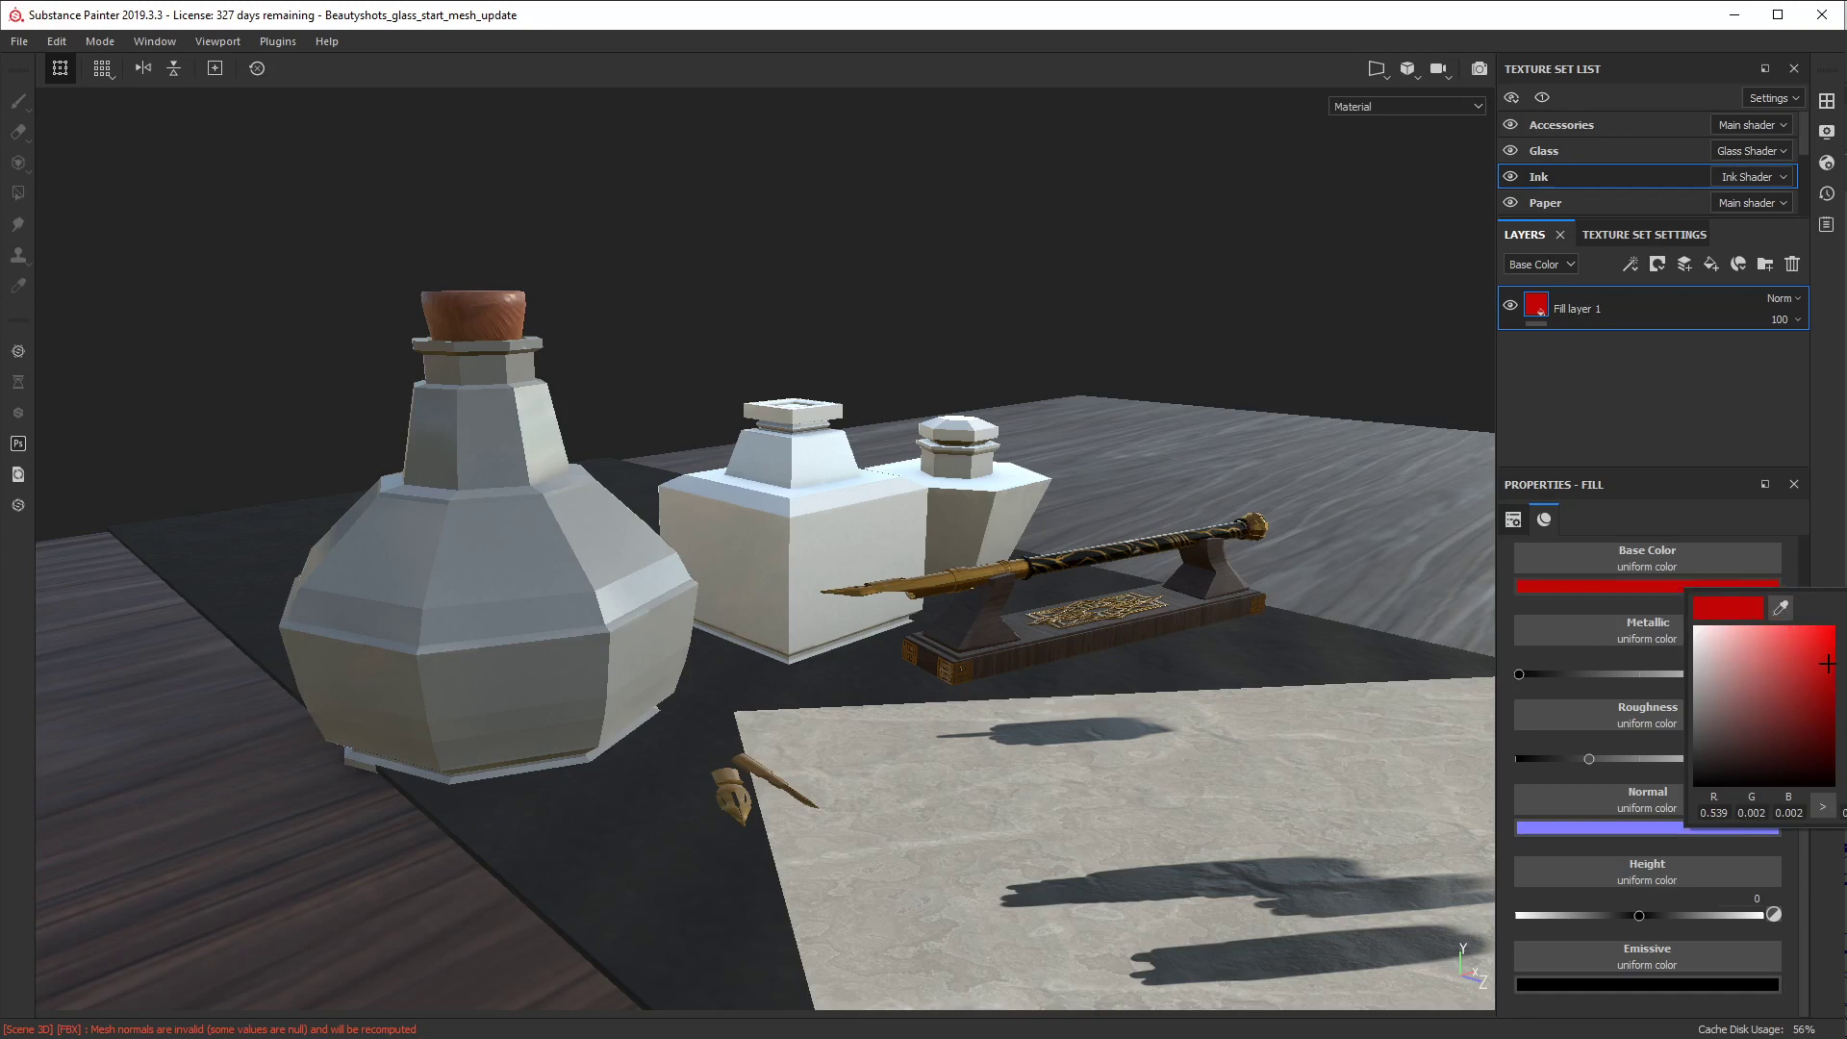
{"action": "left_click", "coordinate": [1697, 983]}
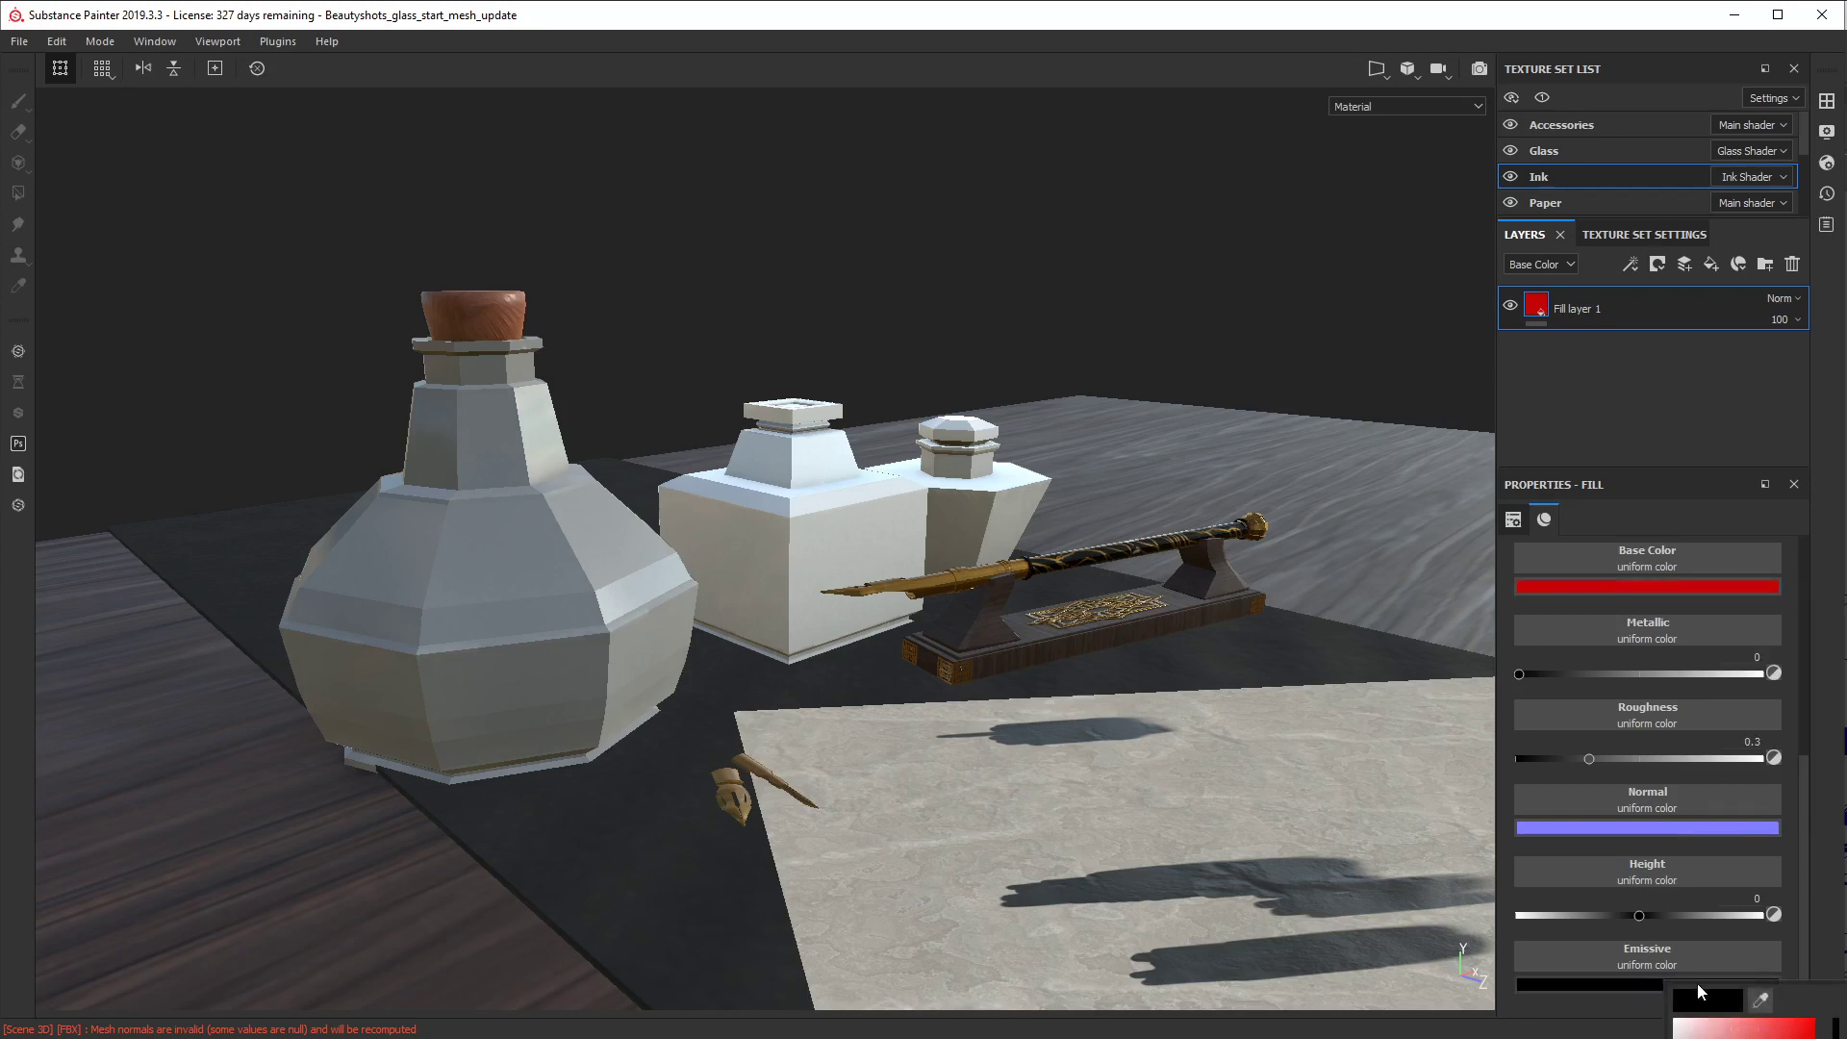
{"action": "left_click", "coordinate": [1764, 1003]}
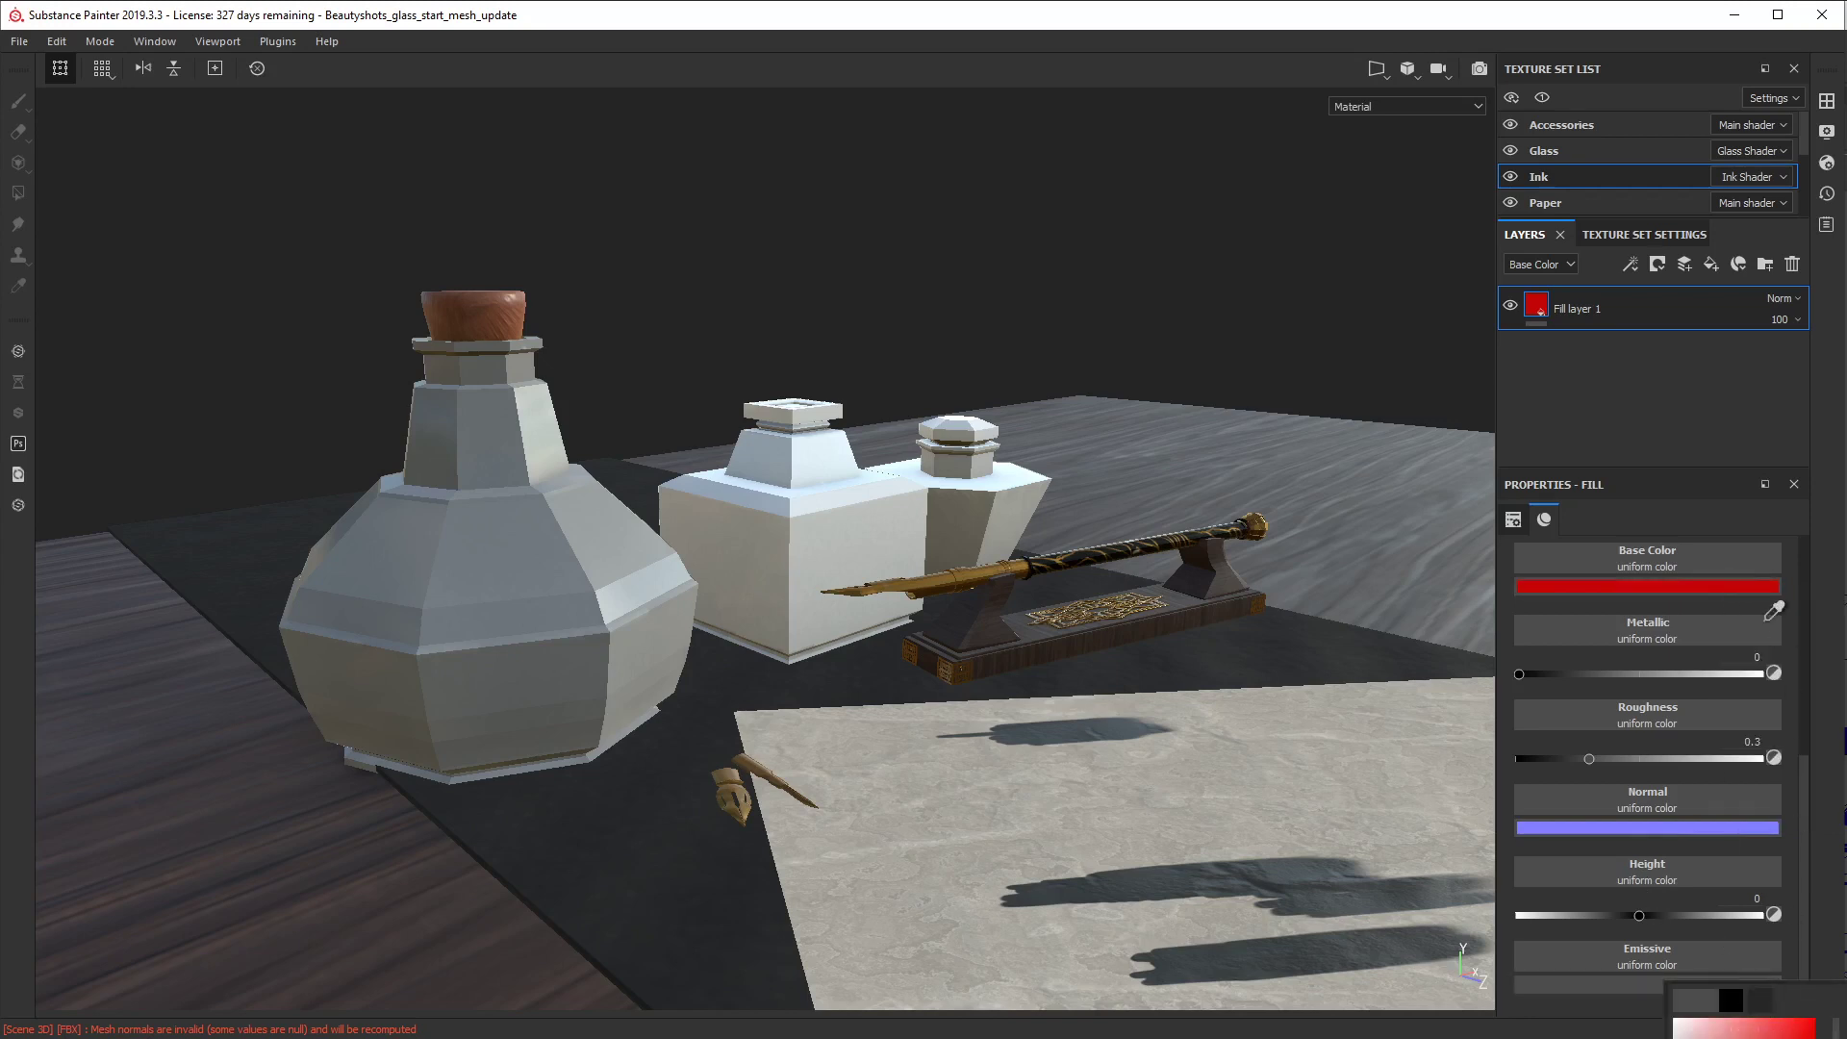
{"action": "left_click", "coordinate": [1751, 585]}
{"action": "left_click", "coordinate": [1805, 801]}
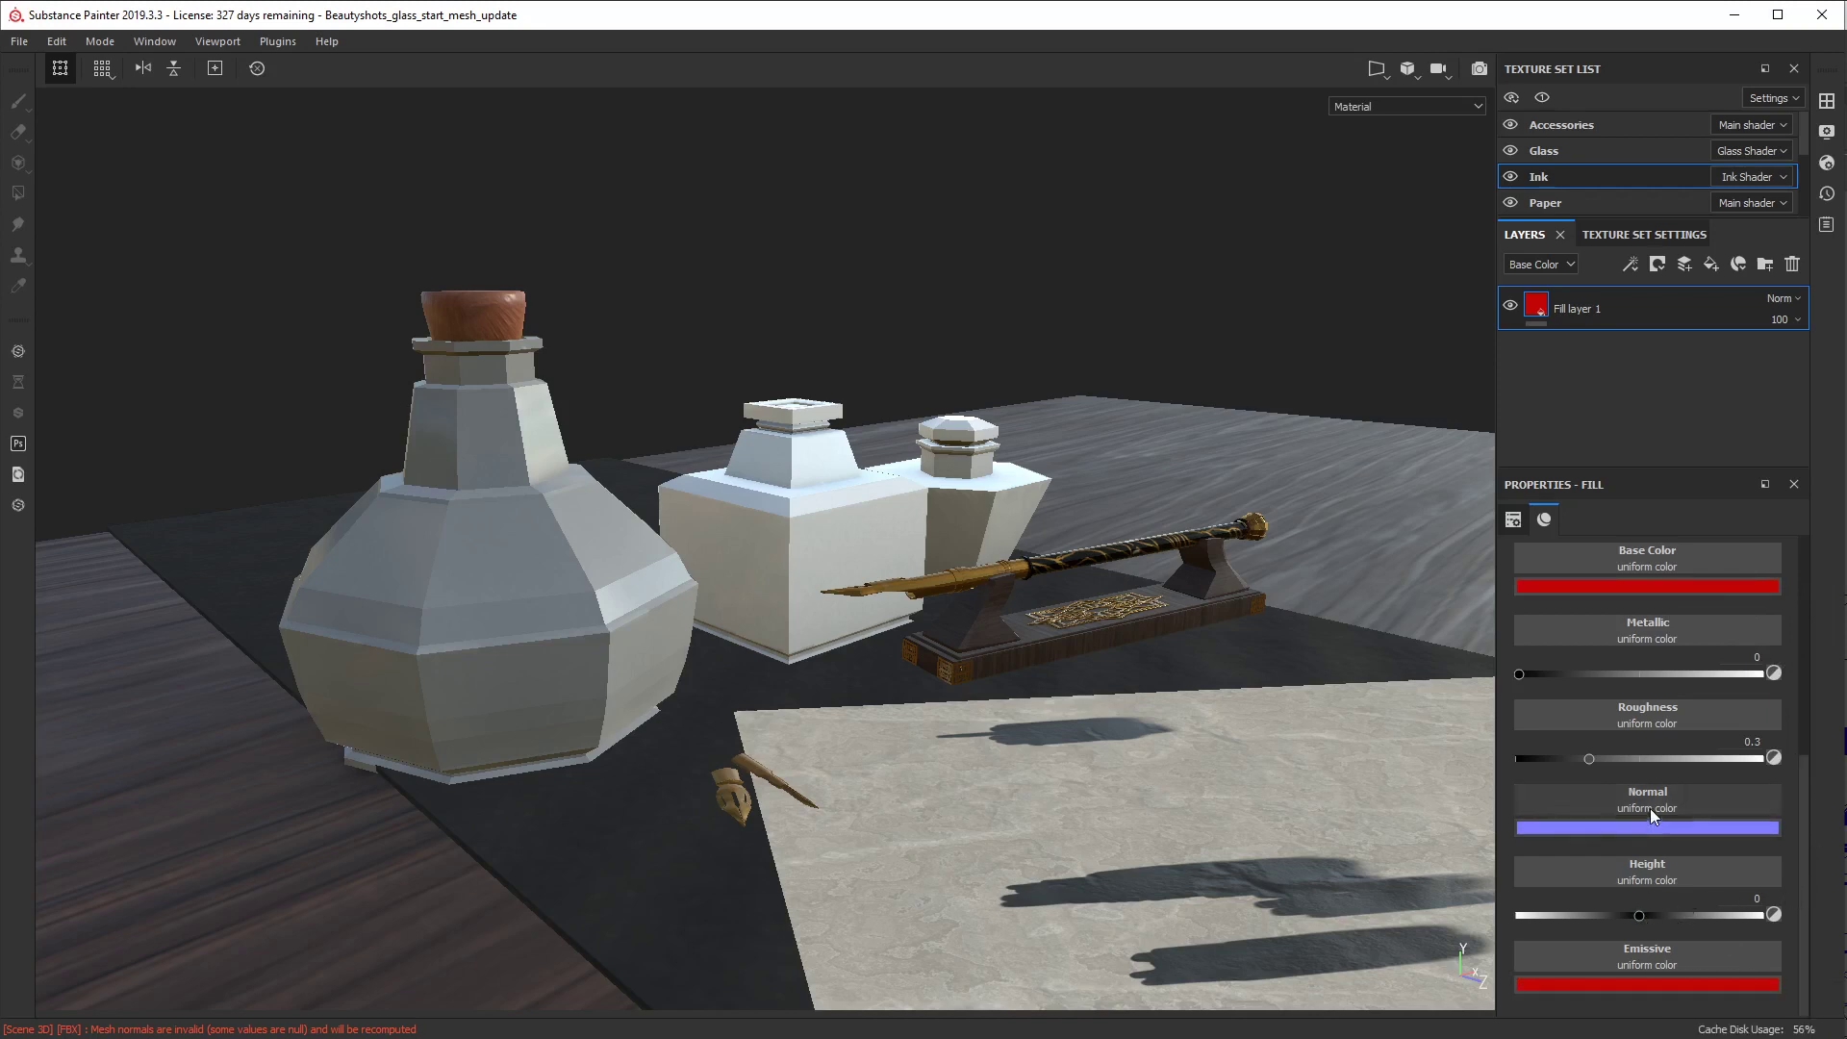
Step: Set the ink fill layer's roughness to about 0.148, and briefly hide the Glass texture set to check the ink
{"action": "left_click_drag", "start_coordinate": [1587, 759], "coordinate": [1551, 758]}
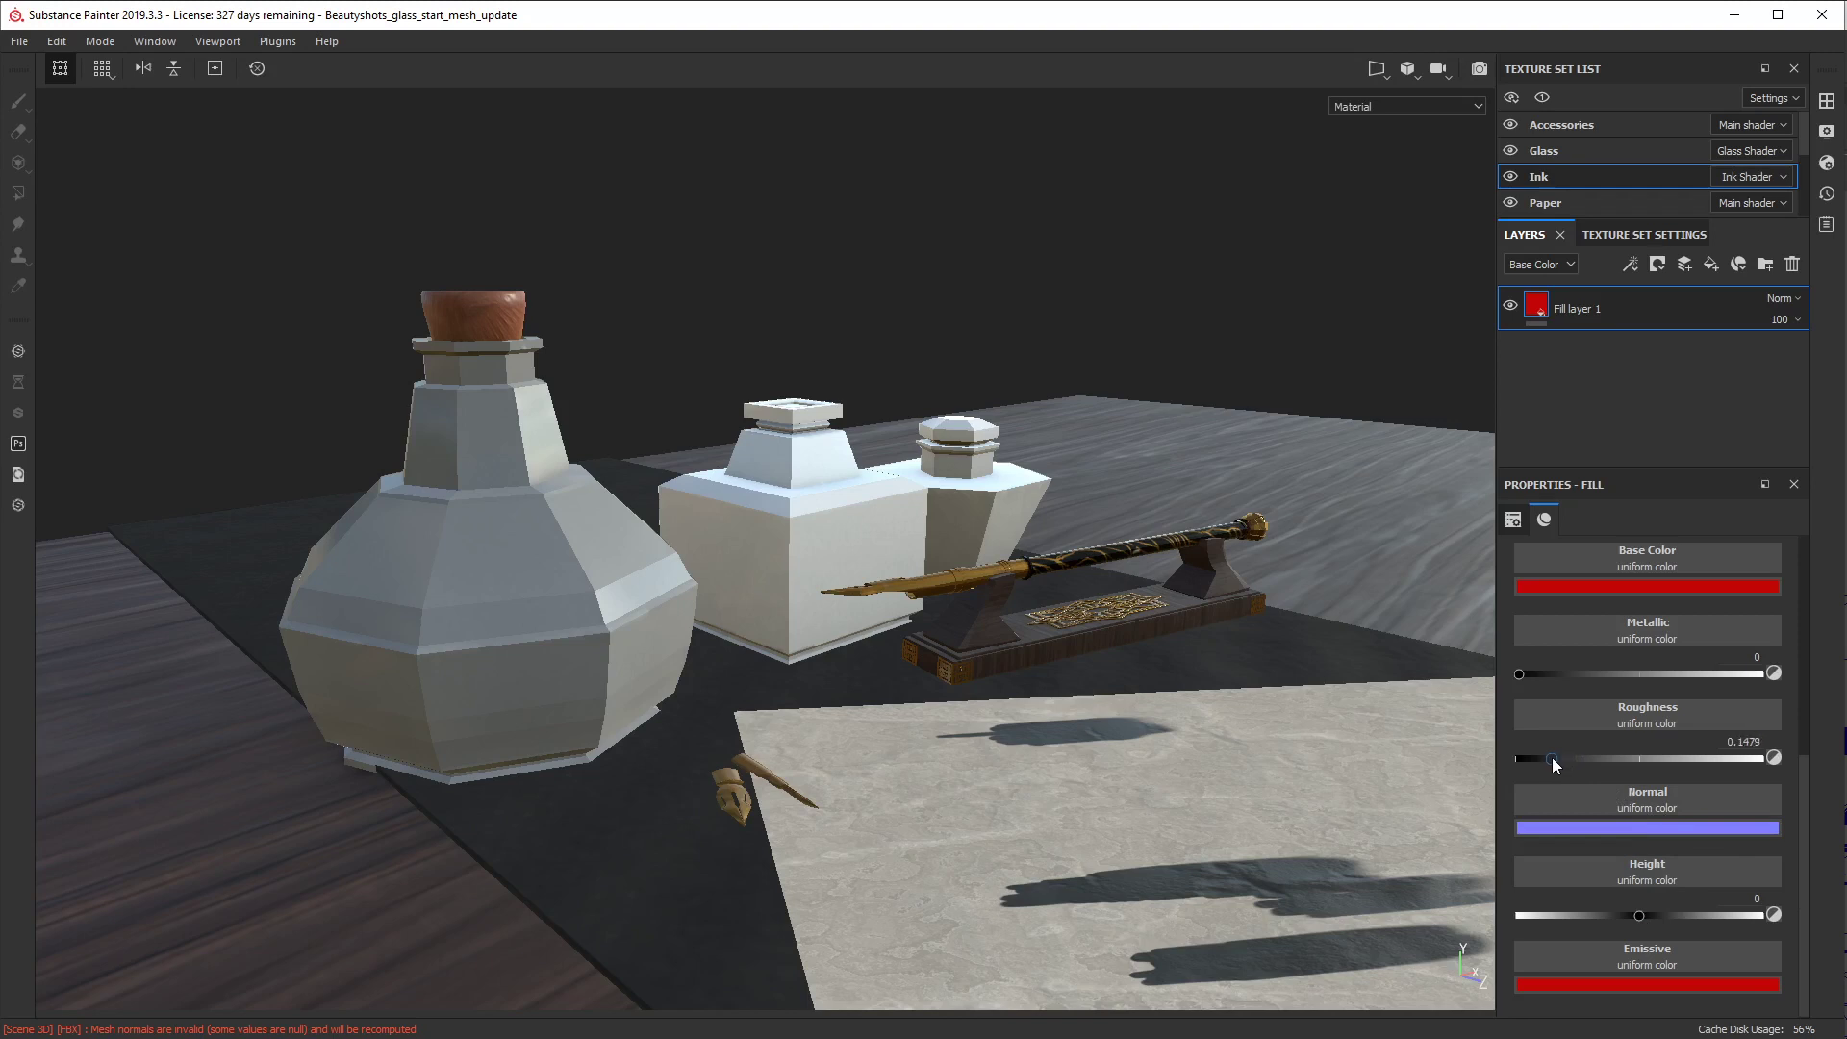
{"action": "left_click_drag", "start_coordinate": [1807, 792], "coordinate": [1797, 575]}
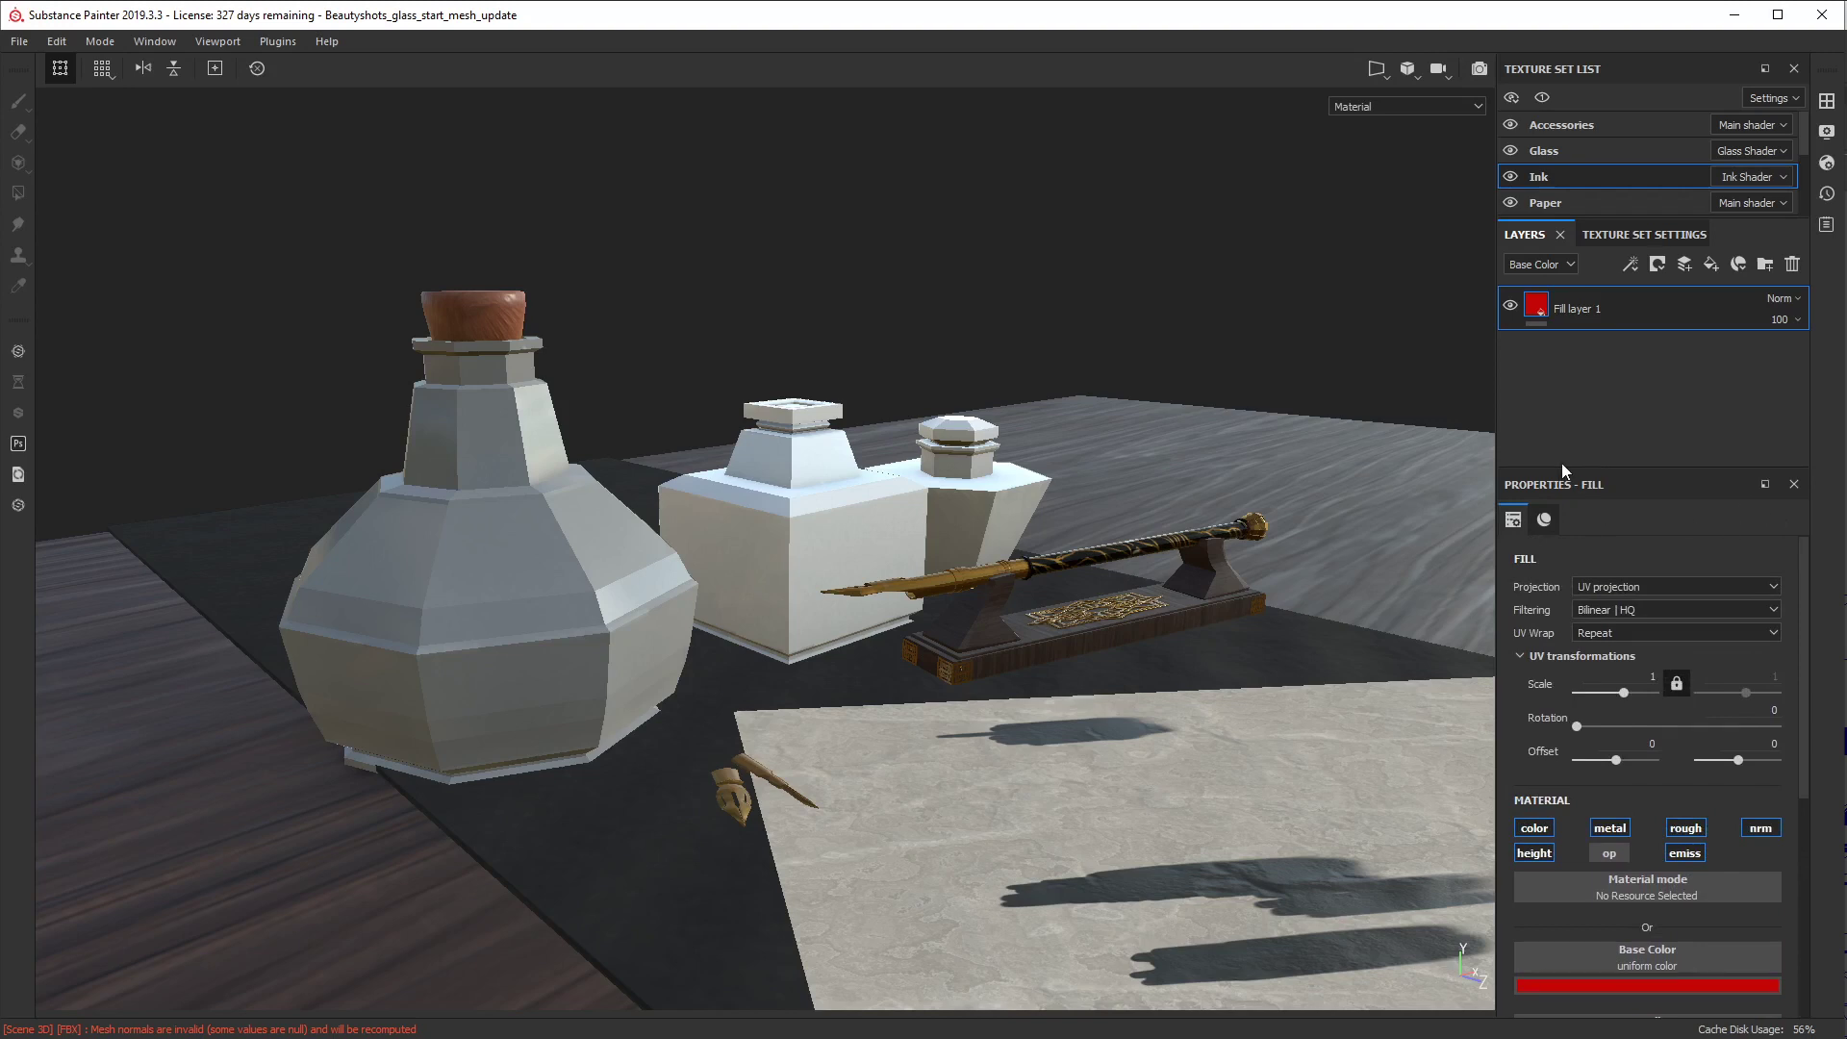
{"action": "left_click", "coordinate": [1511, 152]}
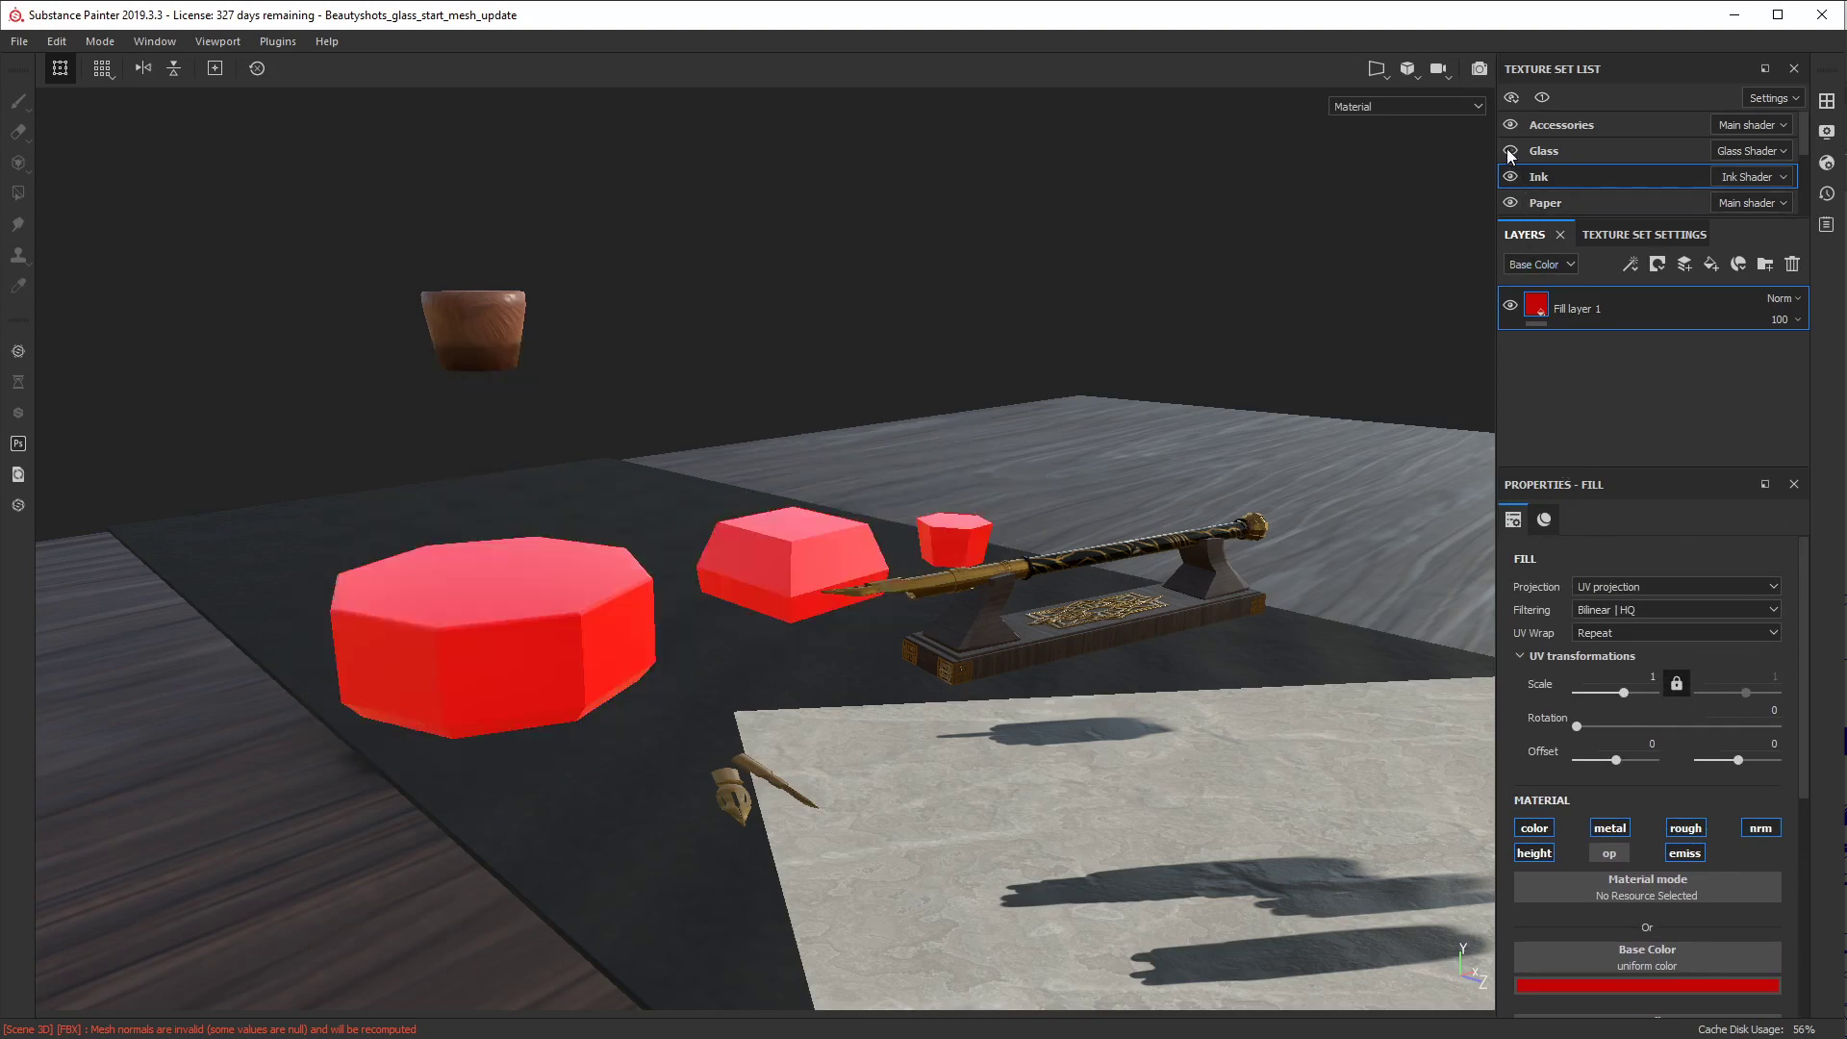
{"action": "left_click", "coordinate": [1510, 152]}
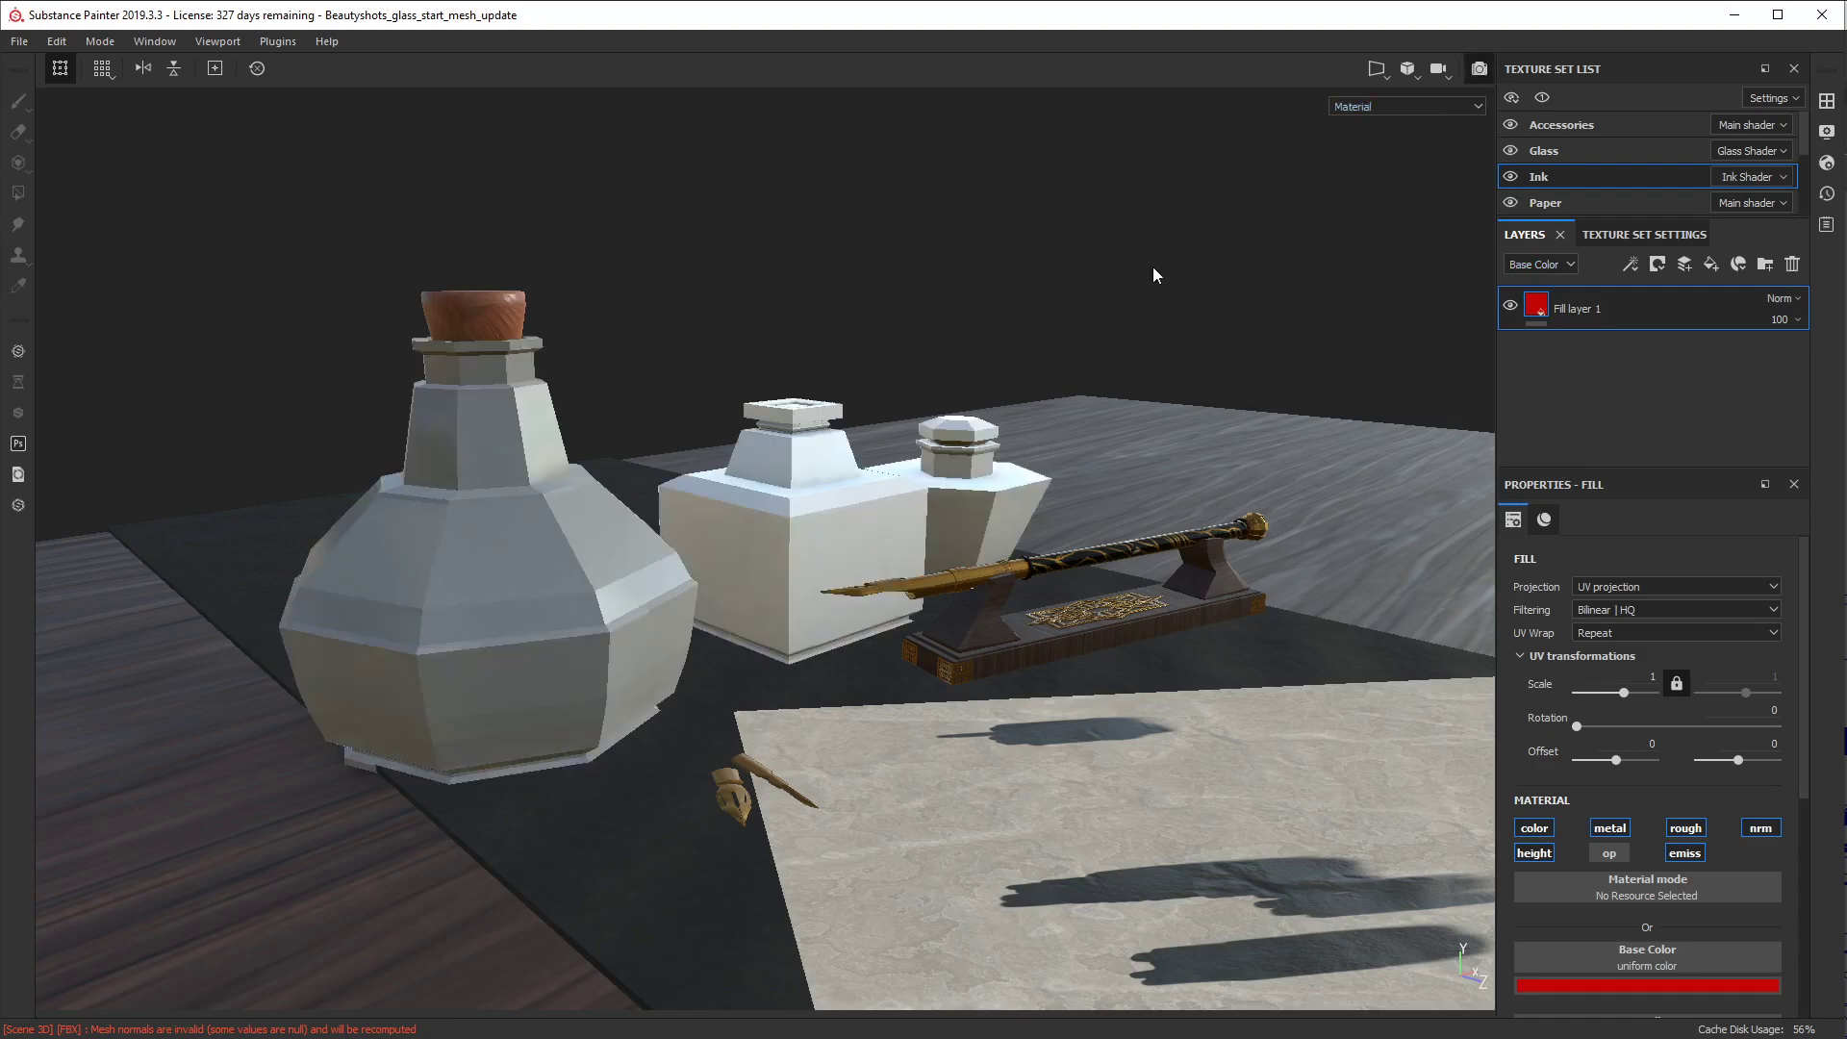
Step: Render the scene with Iray and set the Ink Shader's Refraction to 1
{"action": "key", "text": "F10"}
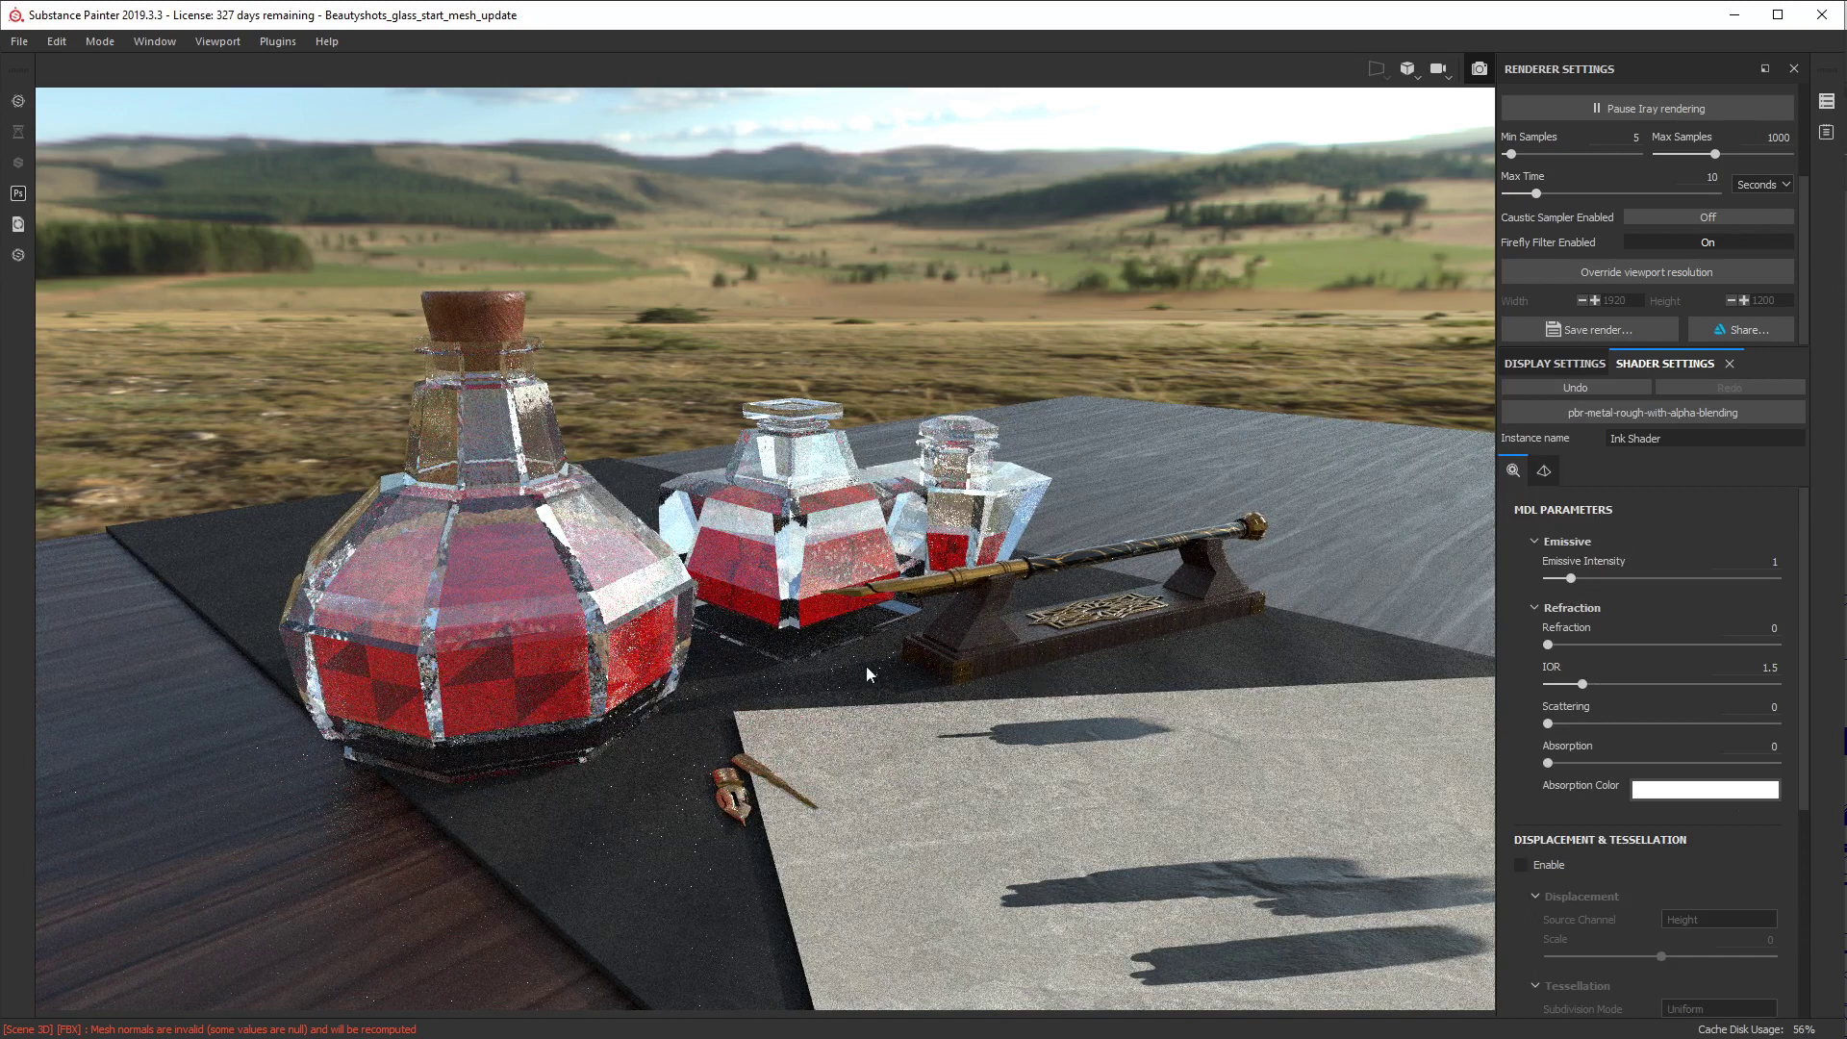
{"action": "left_click", "coordinate": [1553, 643]}
{"action": "left_click", "coordinate": [1636, 645]}
{"action": "left_click_drag", "start_coordinate": [1660, 651], "coordinate": [1791, 650]}
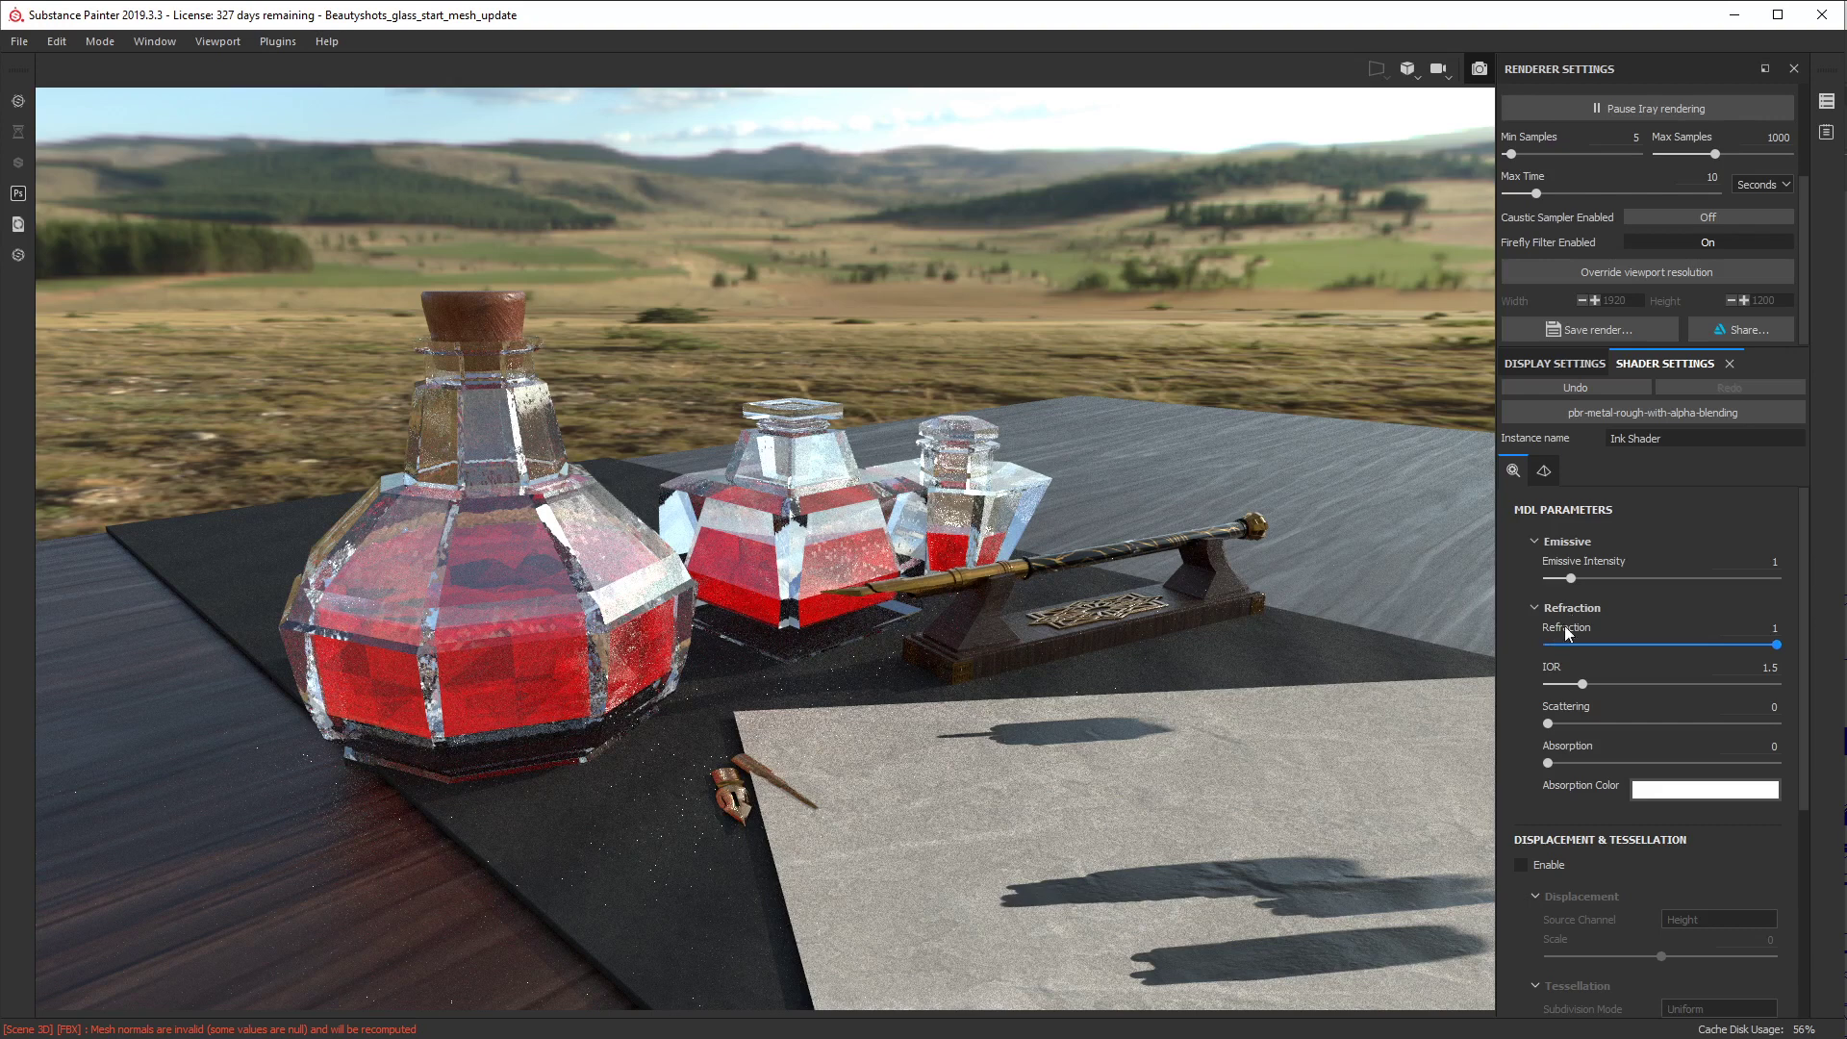
Step: Try Emissive Intensity values of 8.47, 4.41, 4.49, 2.8 and 1.27 on the Ink Shader in the Iray render
{"action": "left_click_drag", "start_coordinate": [1578, 575], "coordinate": [1740, 575]}
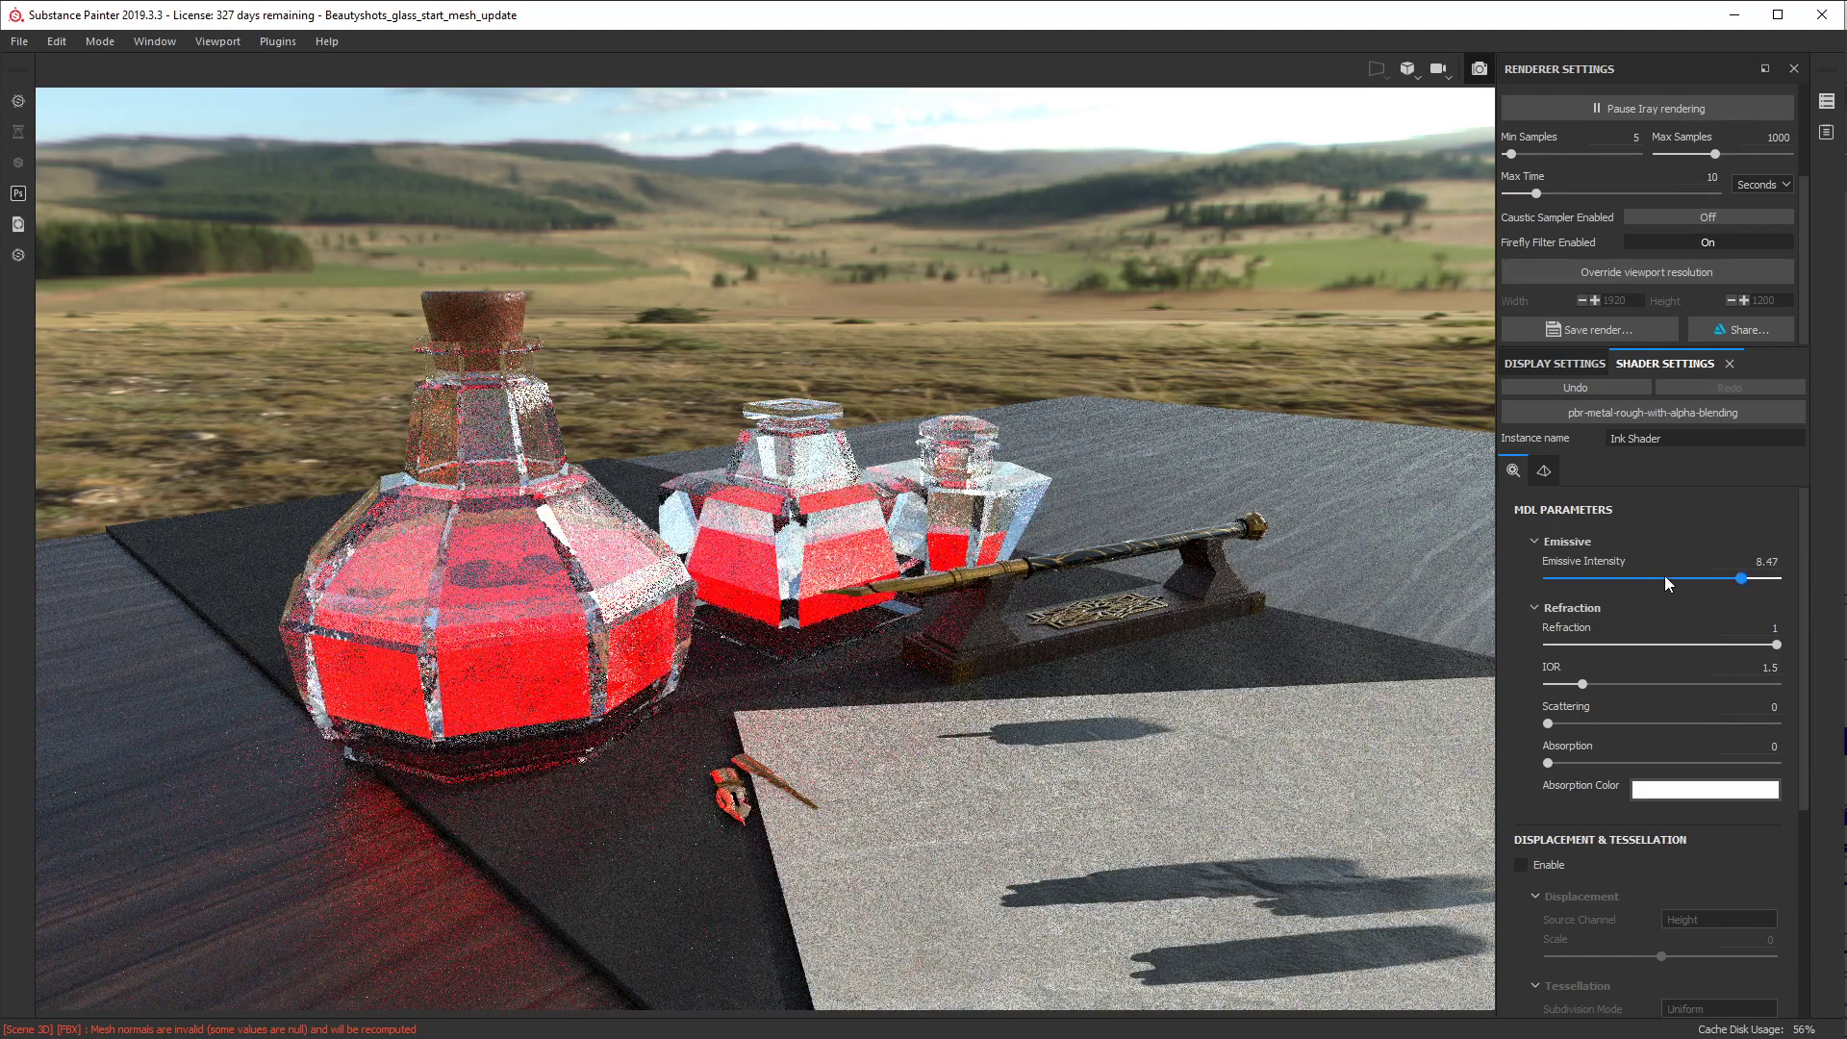
{"action": "left_click", "coordinate": [1648, 576]}
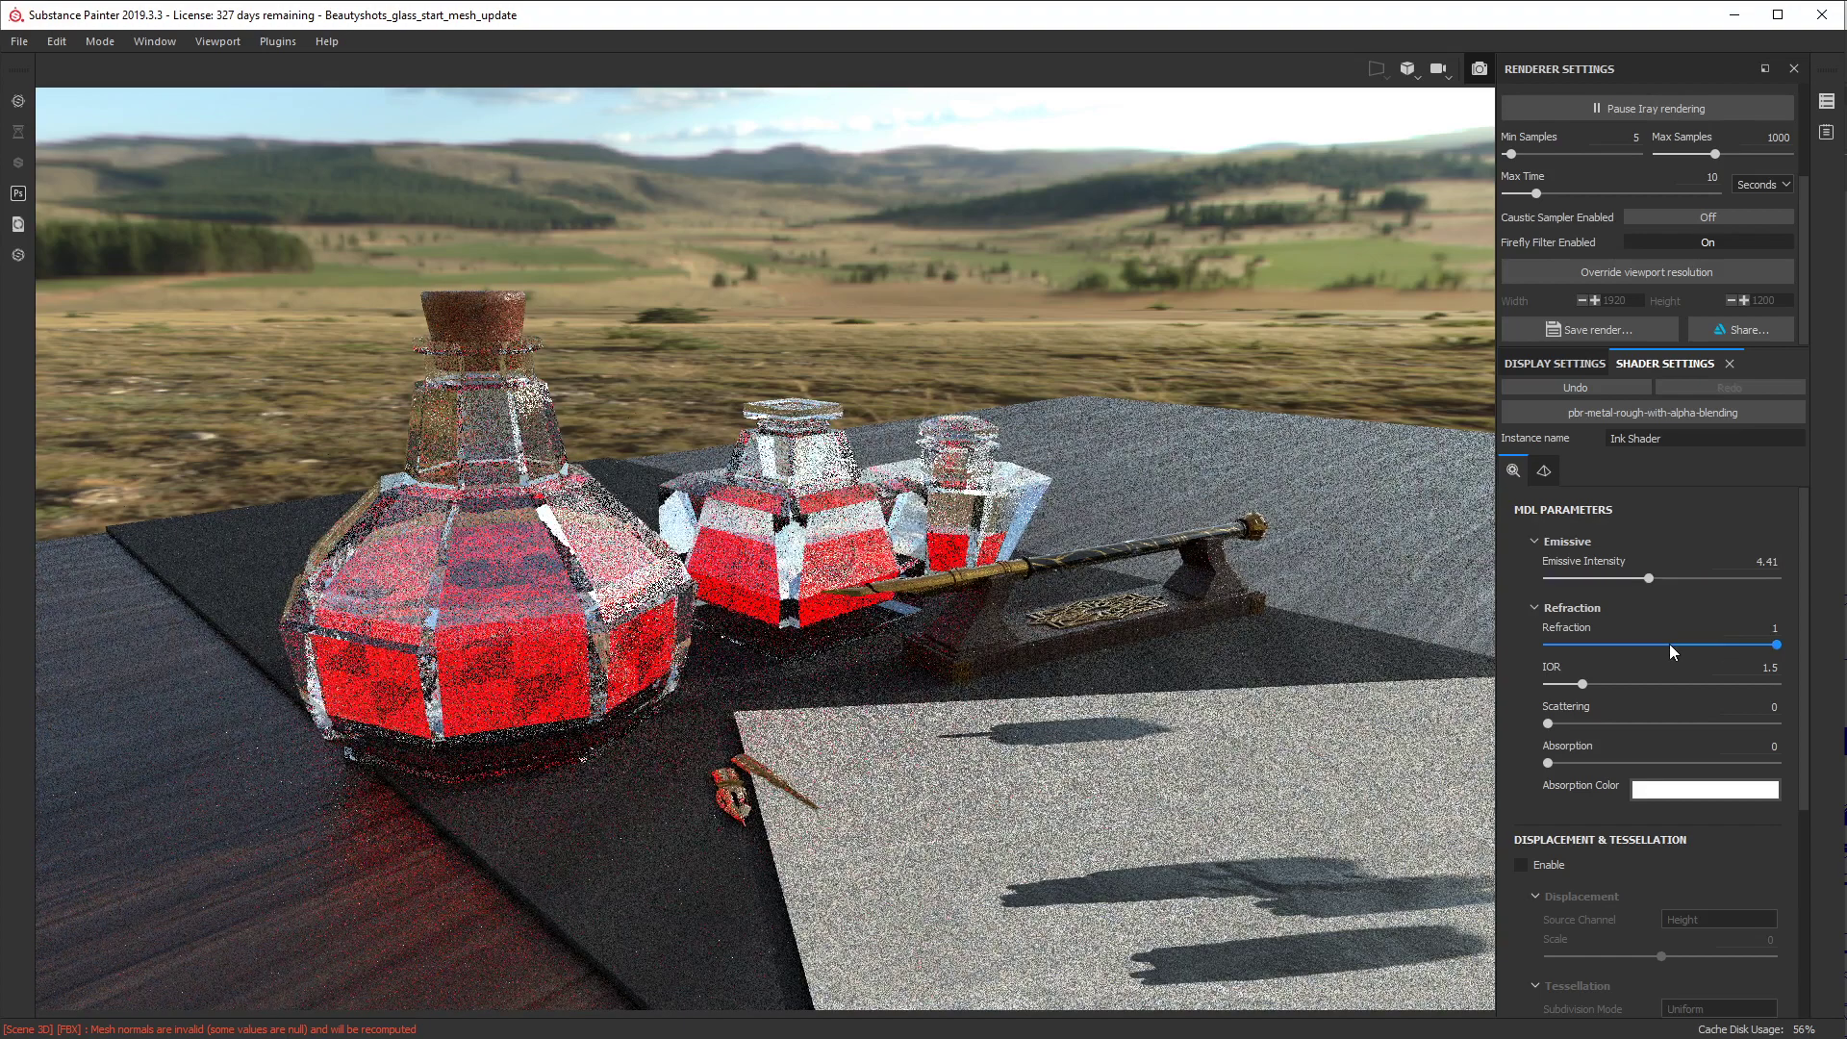
{"action": "left_click", "coordinate": [1653, 578]}
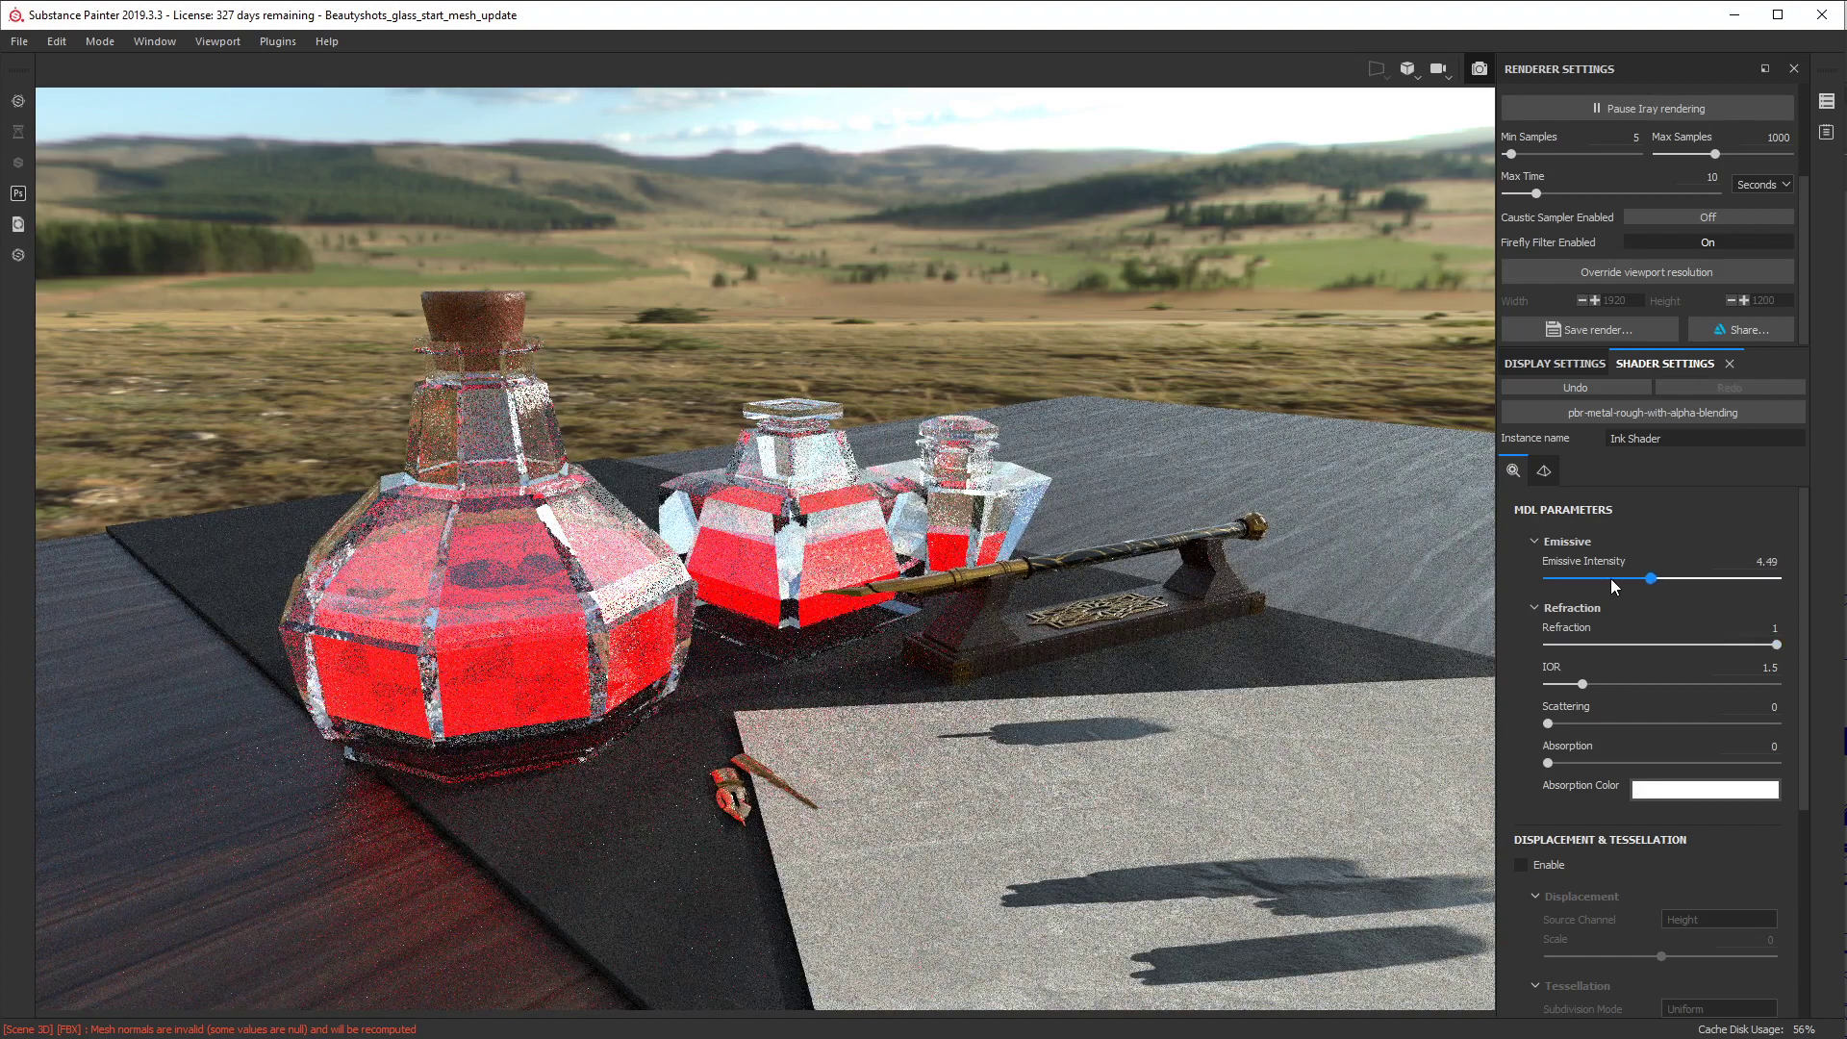
{"action": "left_click", "coordinate": [1611, 578]}
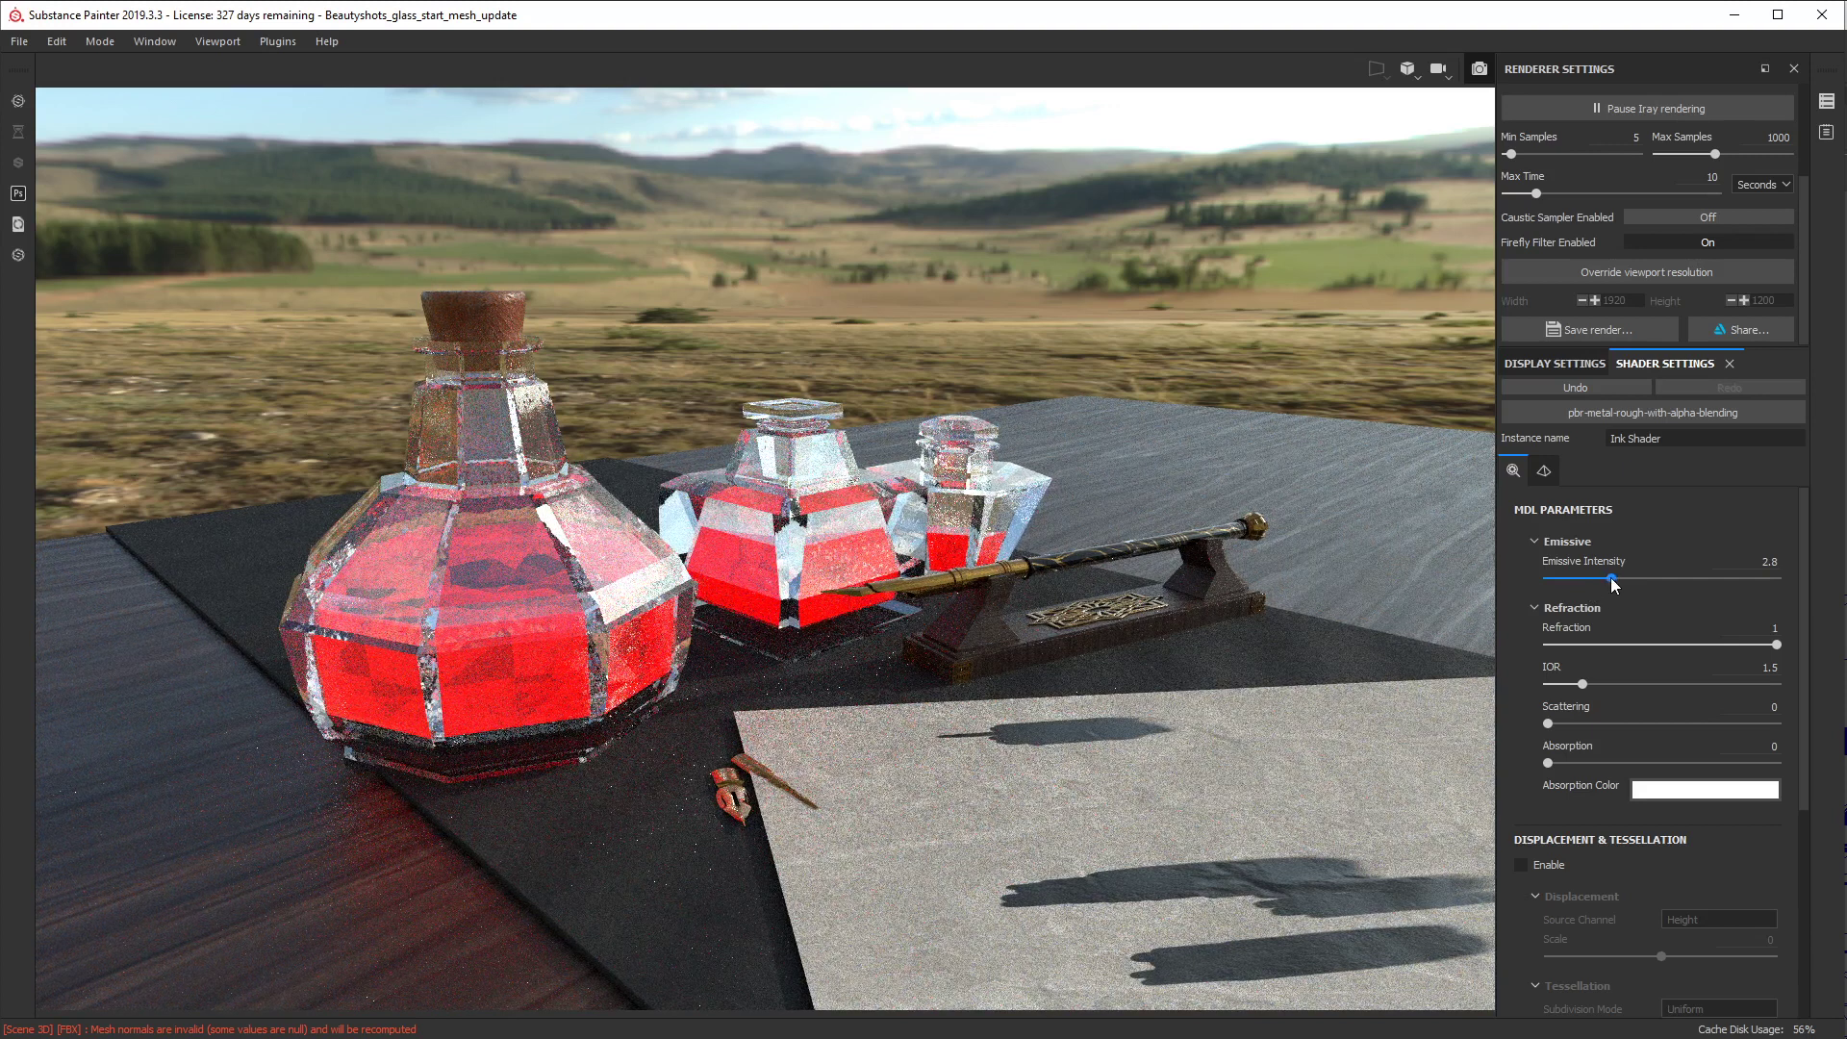
{"action": "left_click", "coordinate": [1576, 578]}
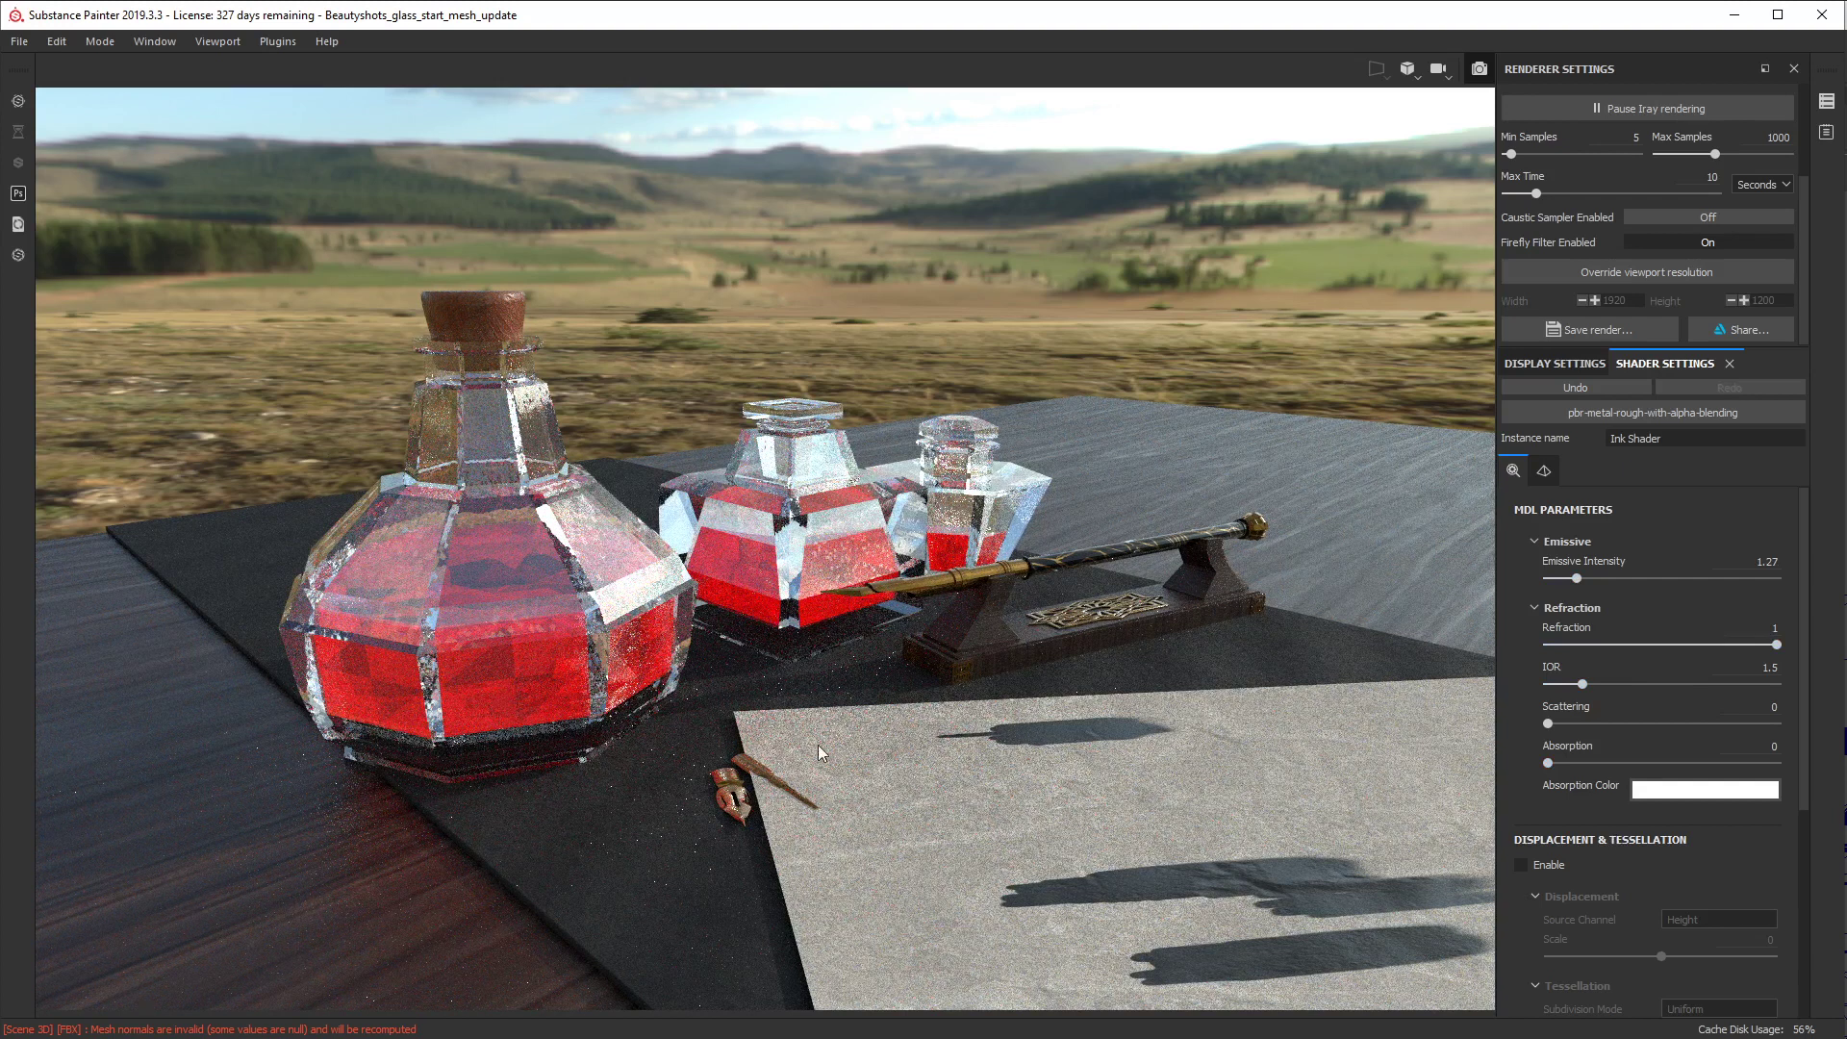
Step: Return to the painting view and examine the Glass shader parameters and the ink fill layer's material properties
{"action": "scroll", "coordinate": [1799, 760], "scroll_direction": "down", "scroll_amount": 5}
{"action": "scroll", "coordinate": [1799, 760], "scroll_direction": "up", "scroll_amount": 5}
{"action": "left_click", "coordinate": [1479, 70]}
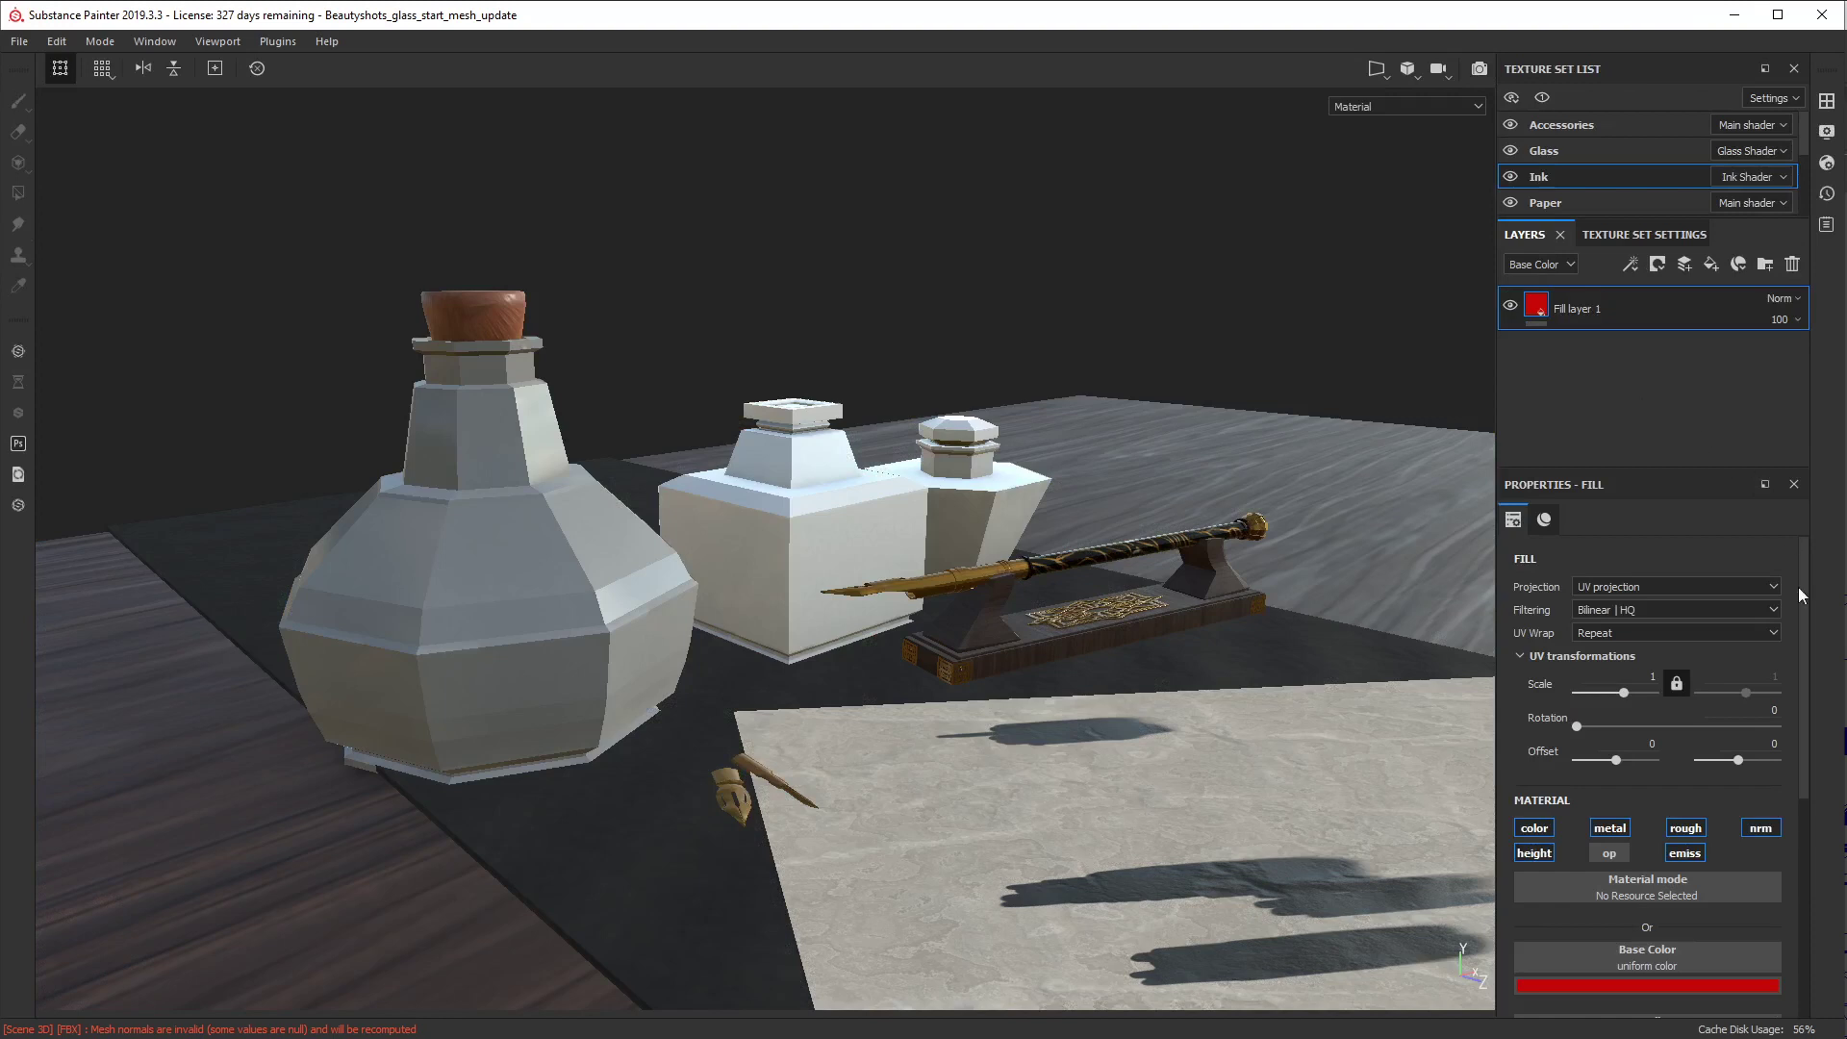
{"action": "left_click", "coordinate": [1580, 153]}
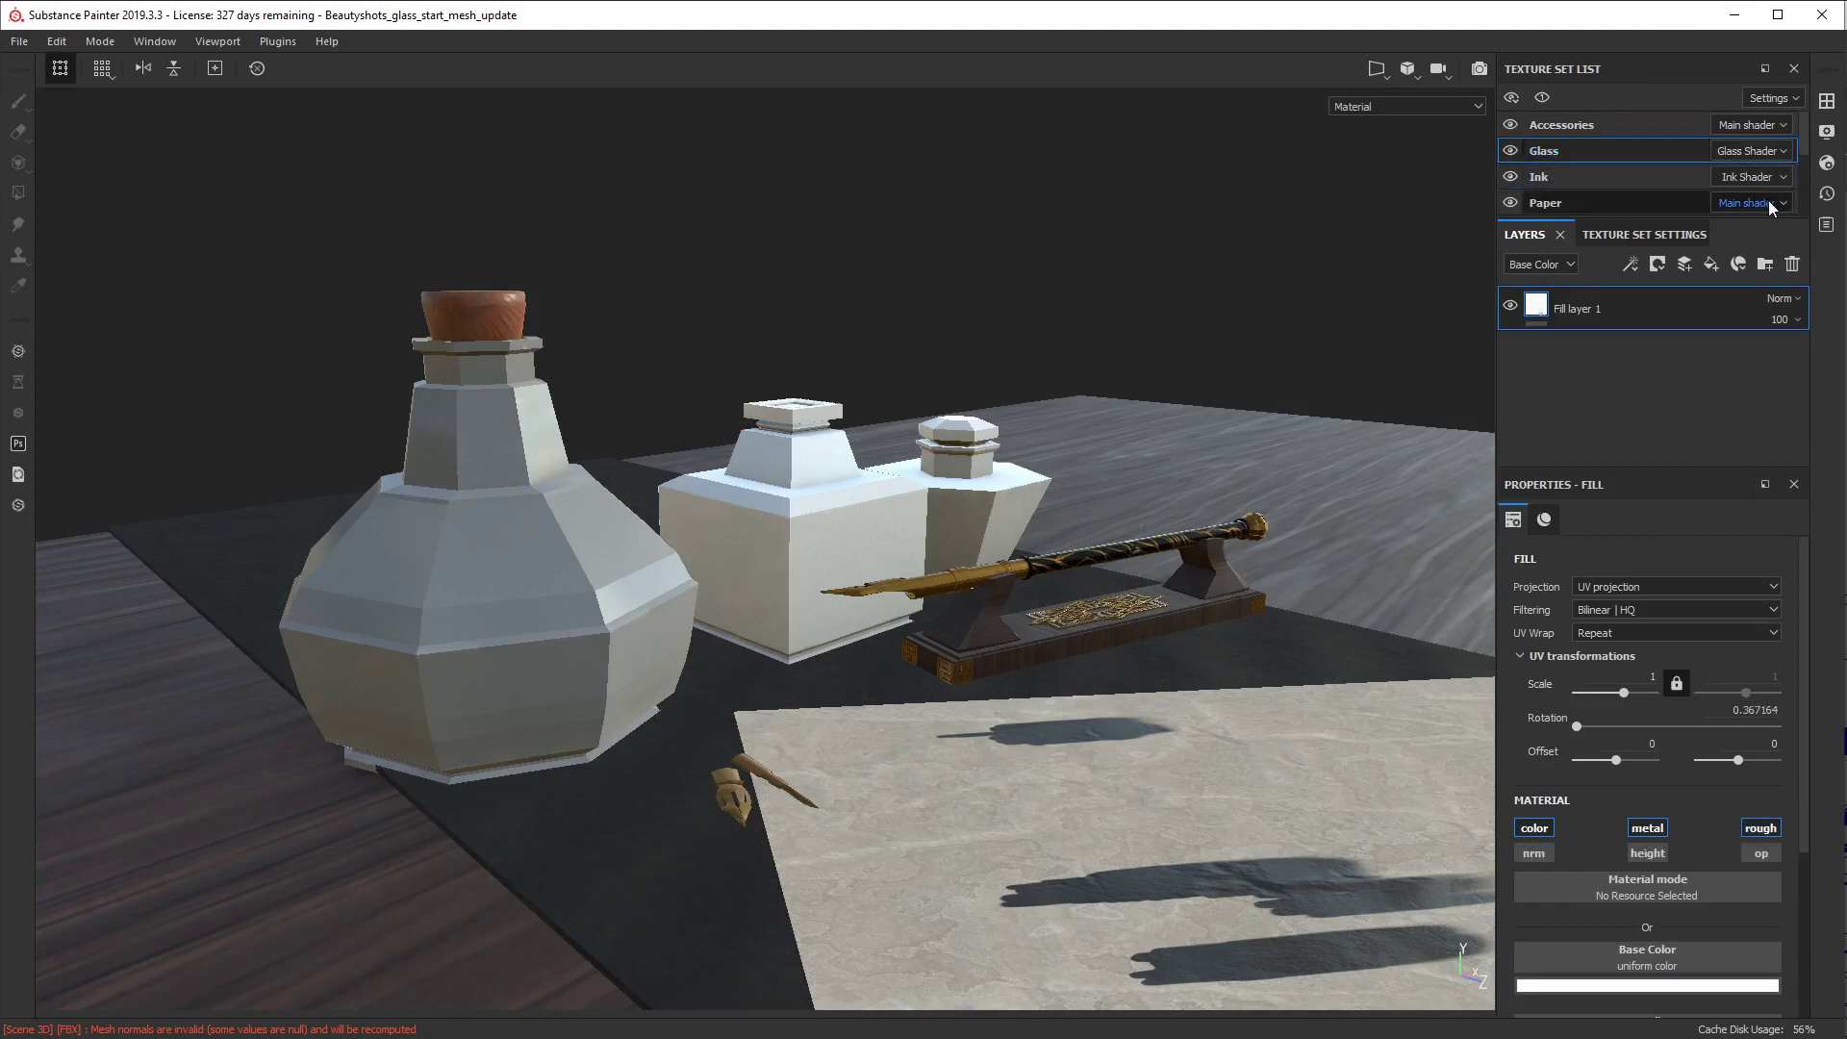
{"action": "left_click", "coordinate": [1827, 163]}
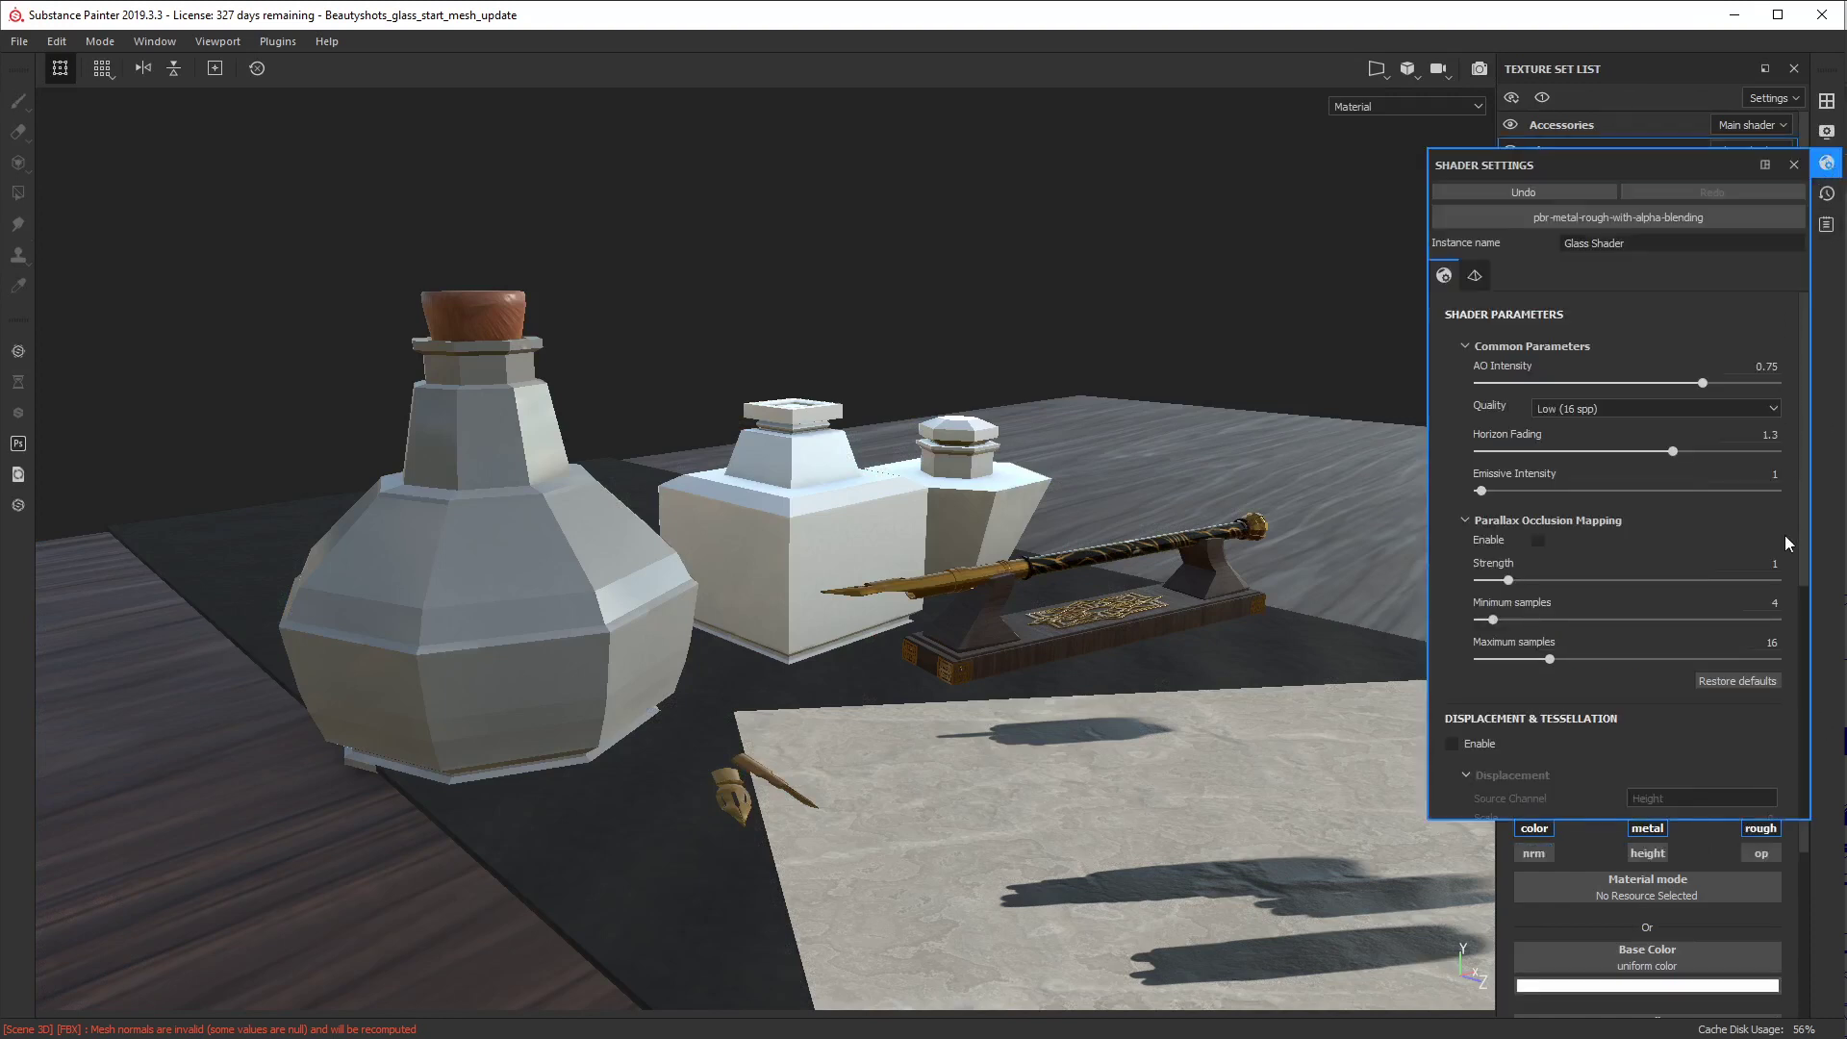
{"action": "scroll", "coordinate": [1685, 739], "scroll_direction": "down", "scroll_amount": 3}
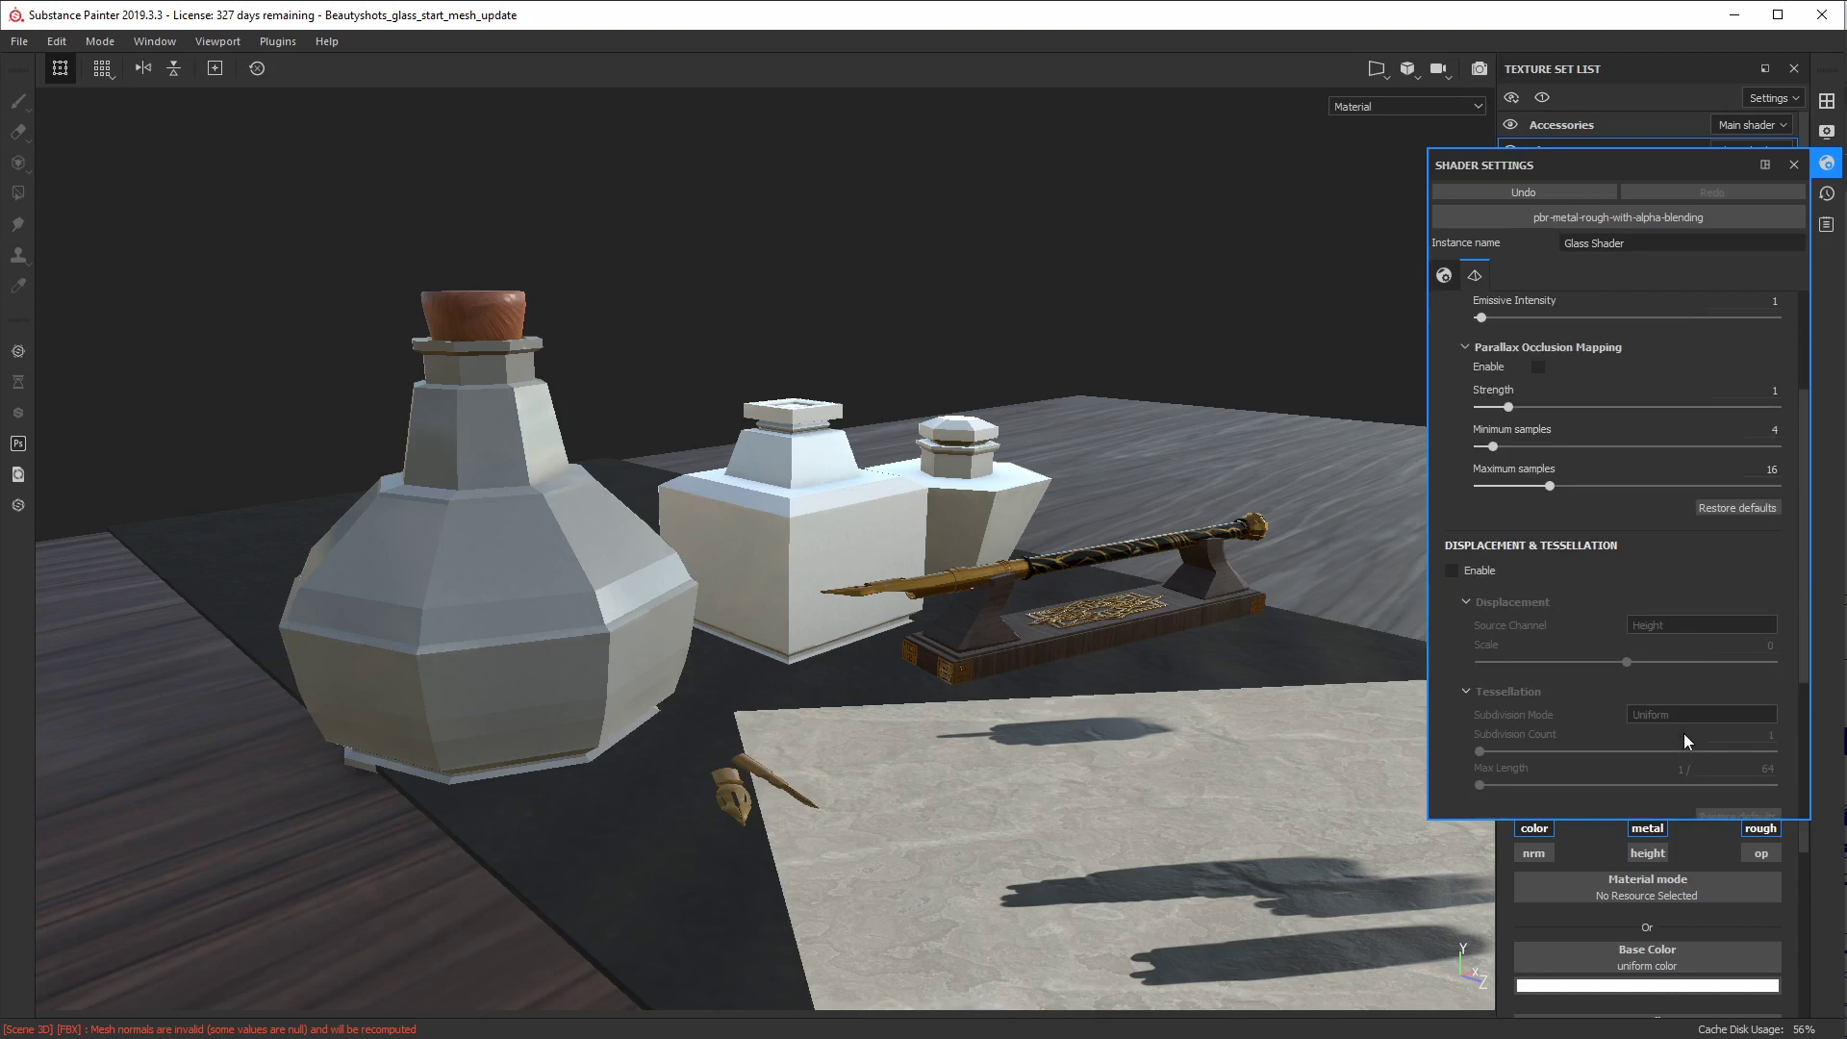
{"action": "scroll", "coordinate": [1684, 734], "scroll_direction": "up", "scroll_amount": 3}
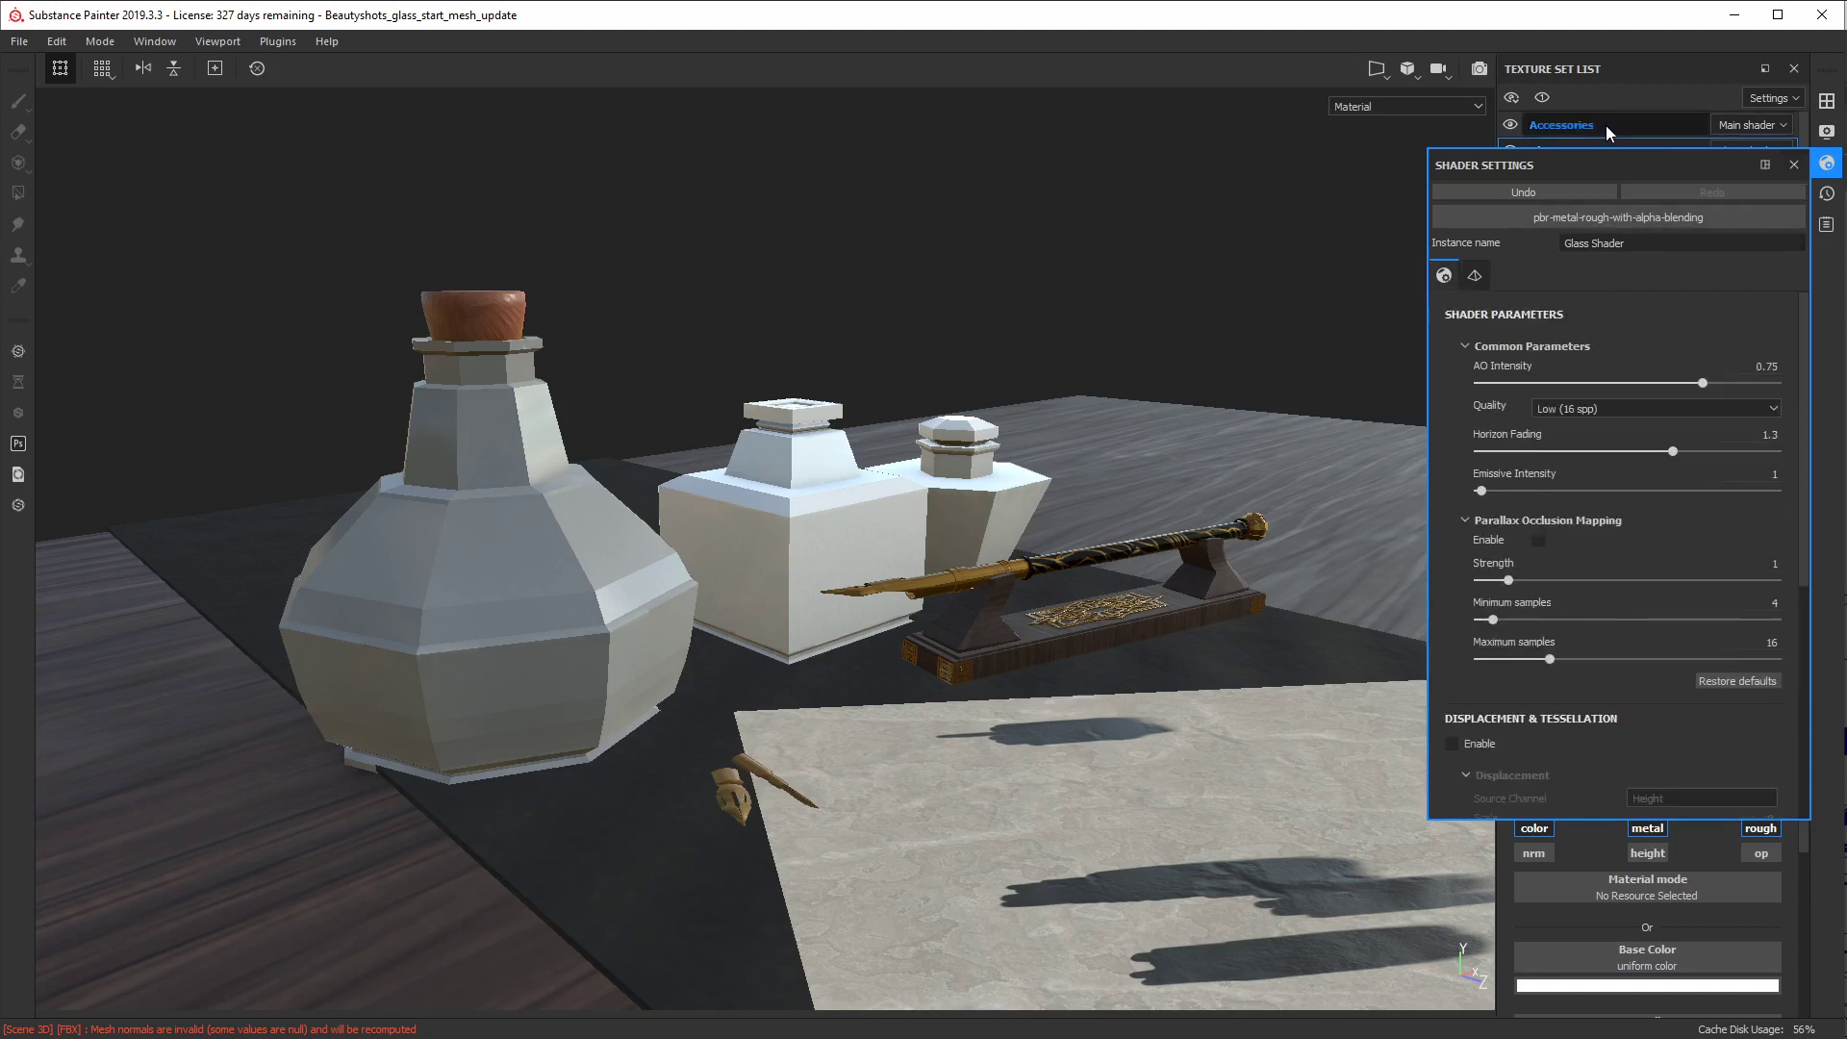
{"action": "left_click", "coordinate": [1827, 163]}
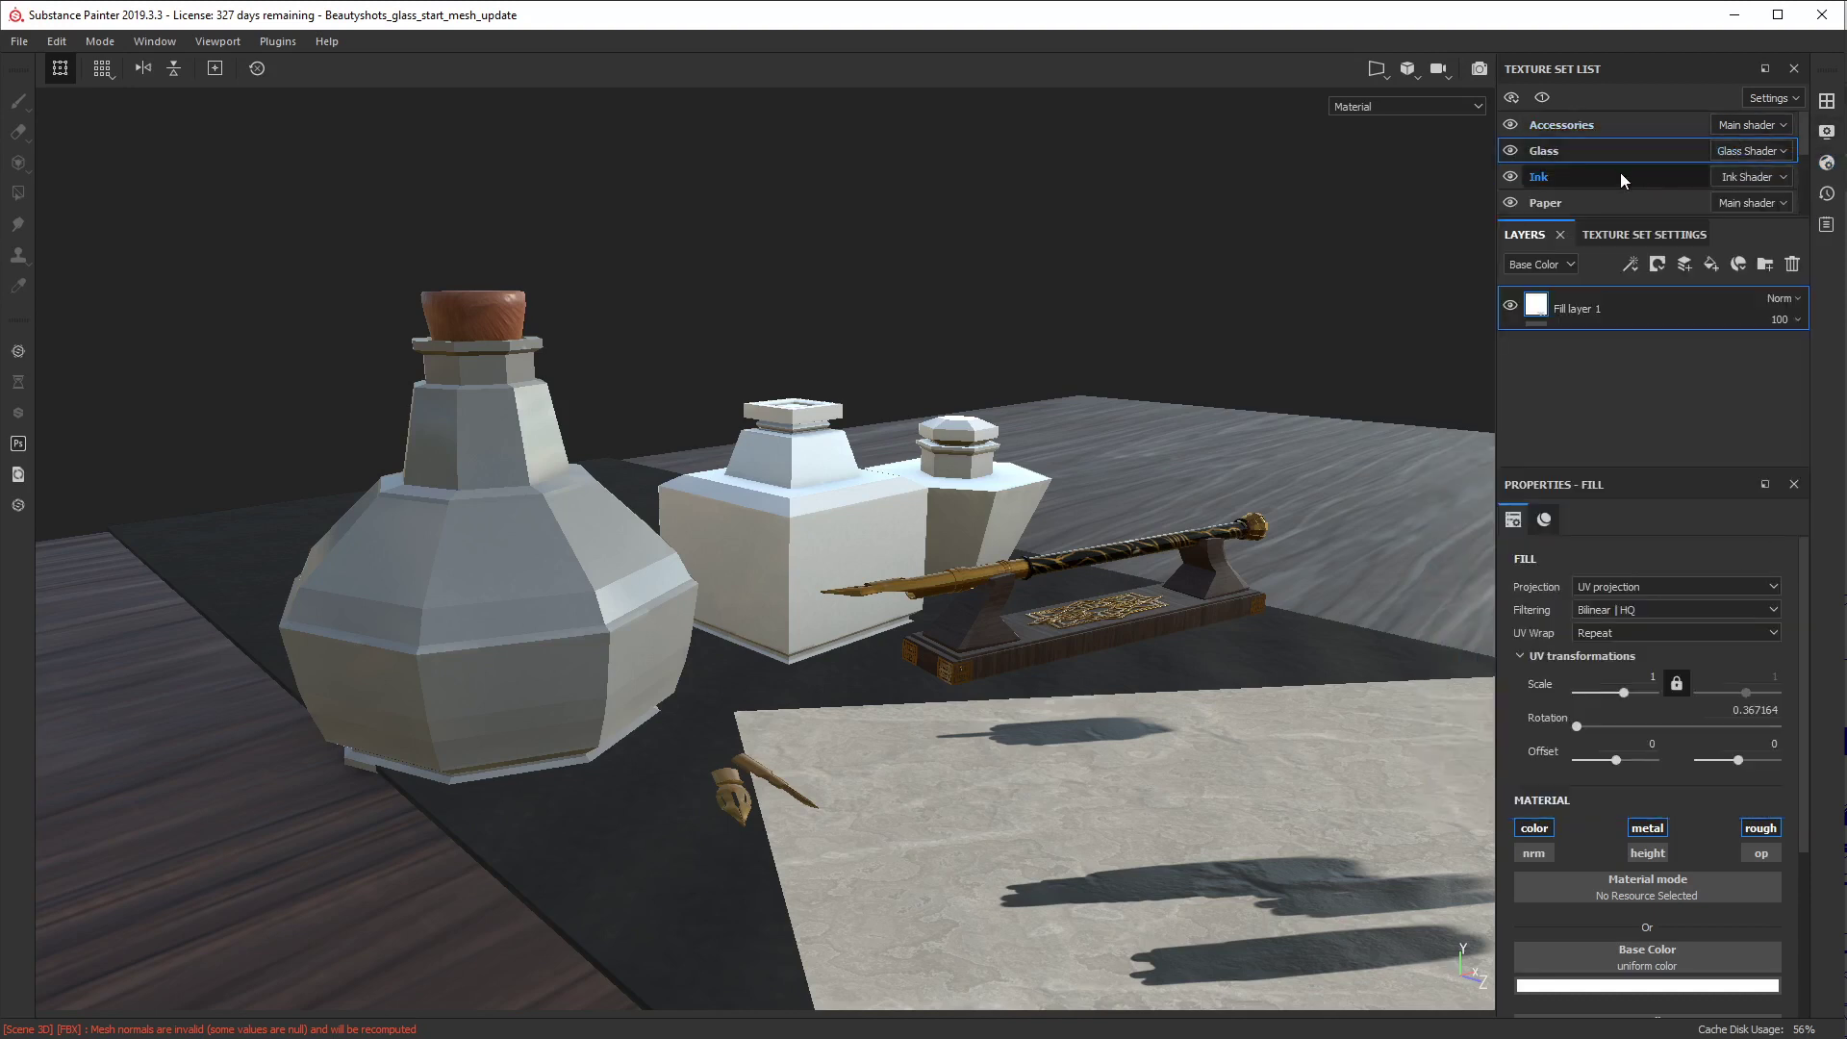
{"action": "left_click", "coordinate": [1635, 179]}
{"action": "scroll", "coordinate": [1781, 743], "scroll_direction": "down", "scroll_amount": 5}
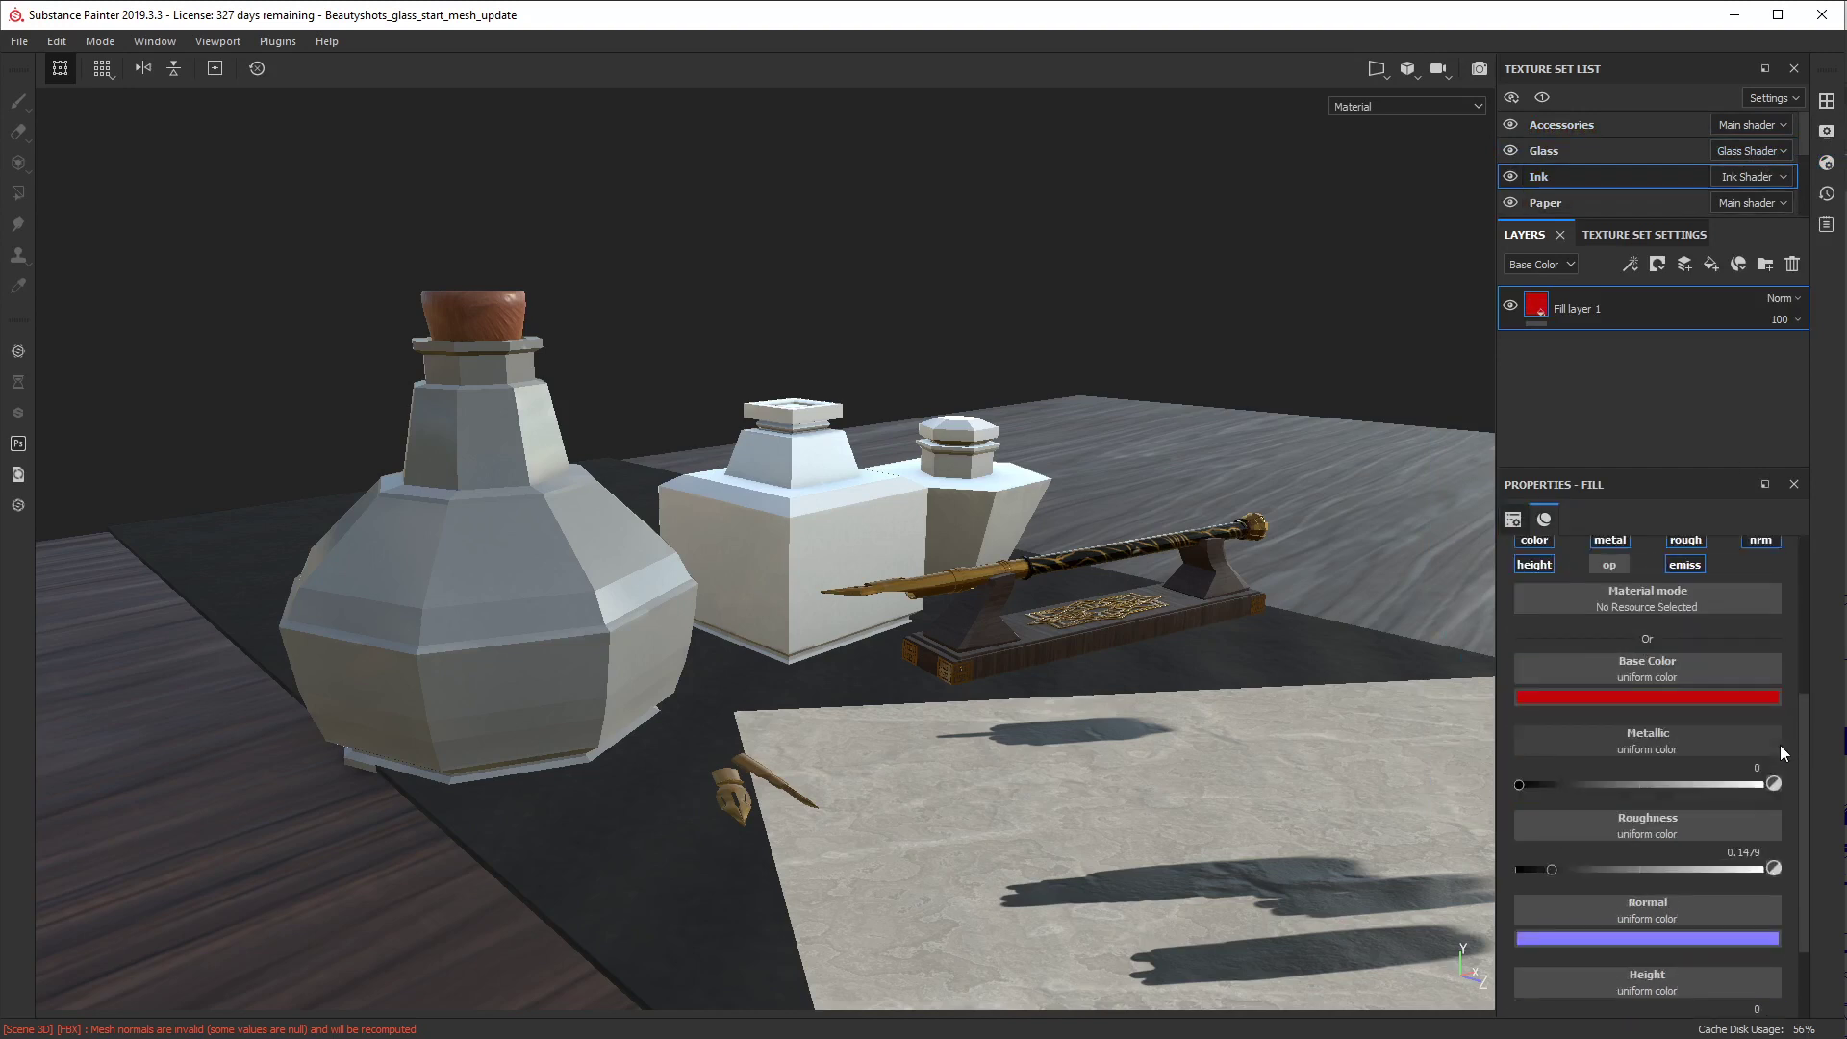
{"action": "scroll", "coordinate": [1780, 745], "scroll_direction": "down", "scroll_amount": 2}
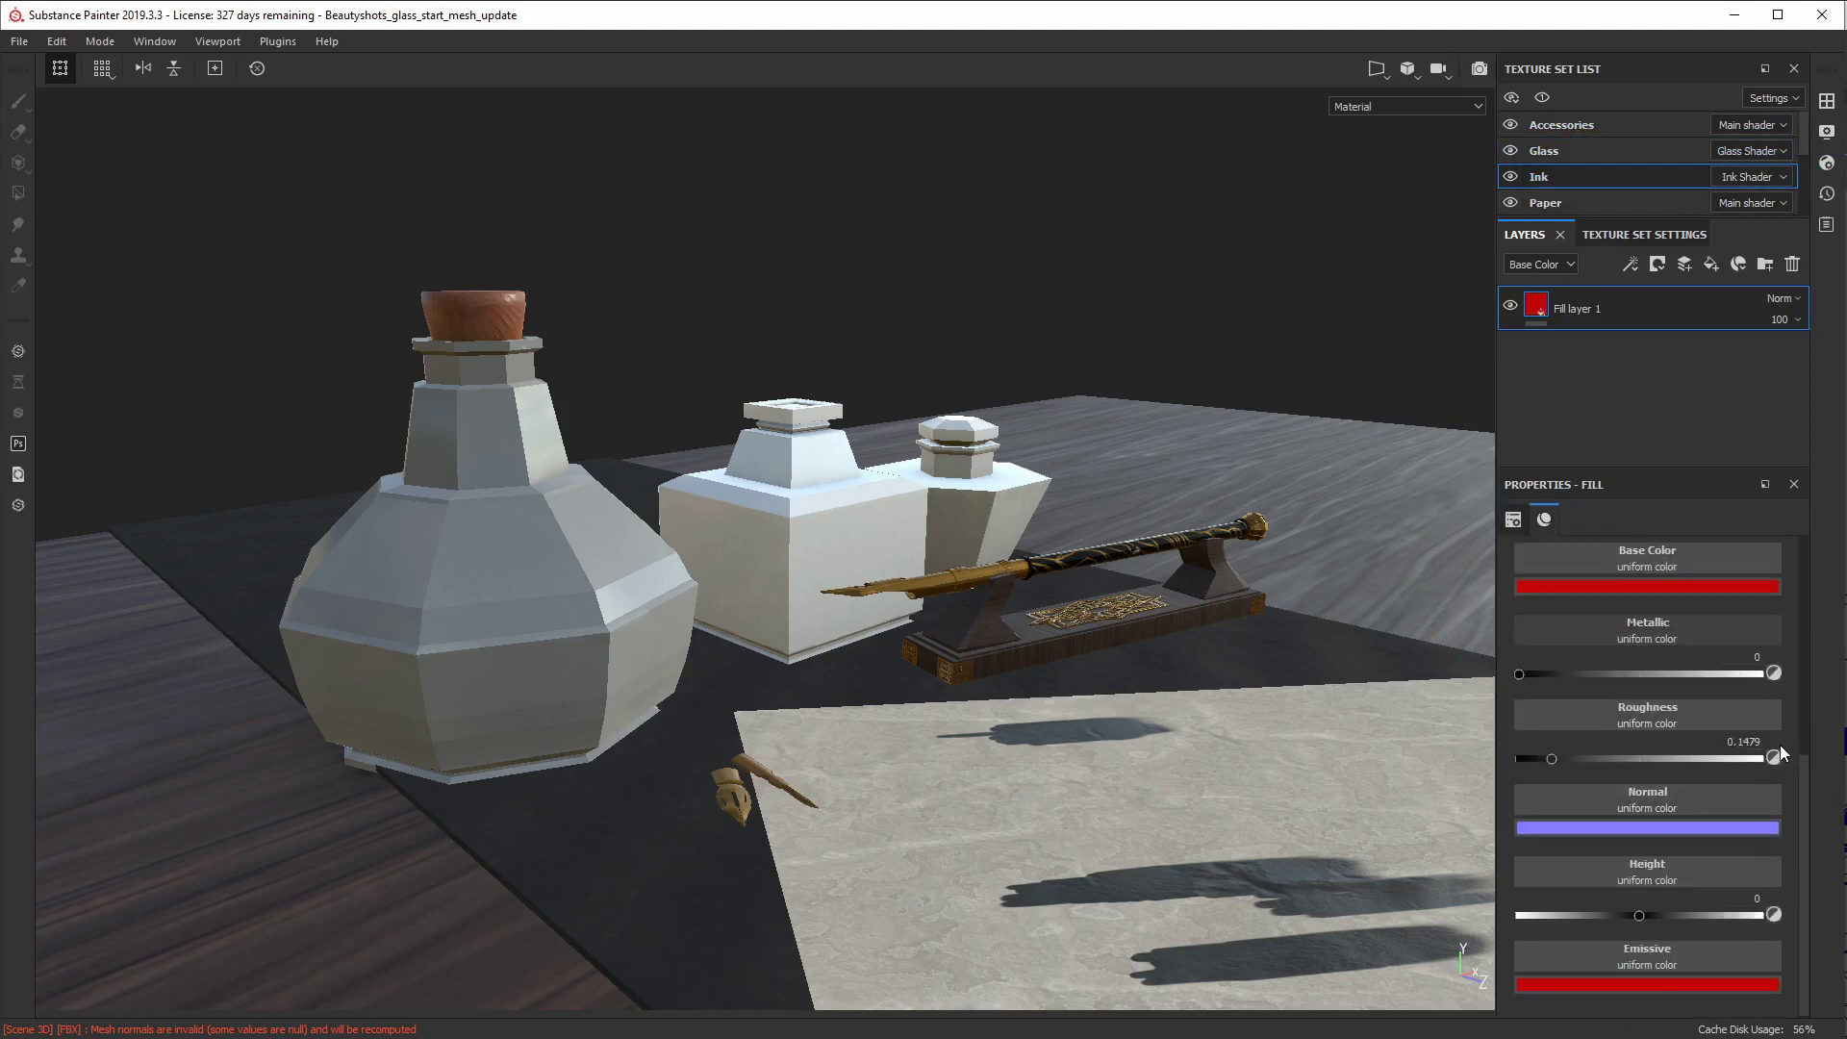
{"action": "scroll", "coordinate": [1780, 745], "scroll_direction": "up", "scroll_amount": 7}
Step: Lower the Ink Shader's AO Intensity to its minimum and its Emissive Intensity to 0, comparing with 0.34 in the Iray render
{"action": "left_click", "coordinate": [1827, 162]}
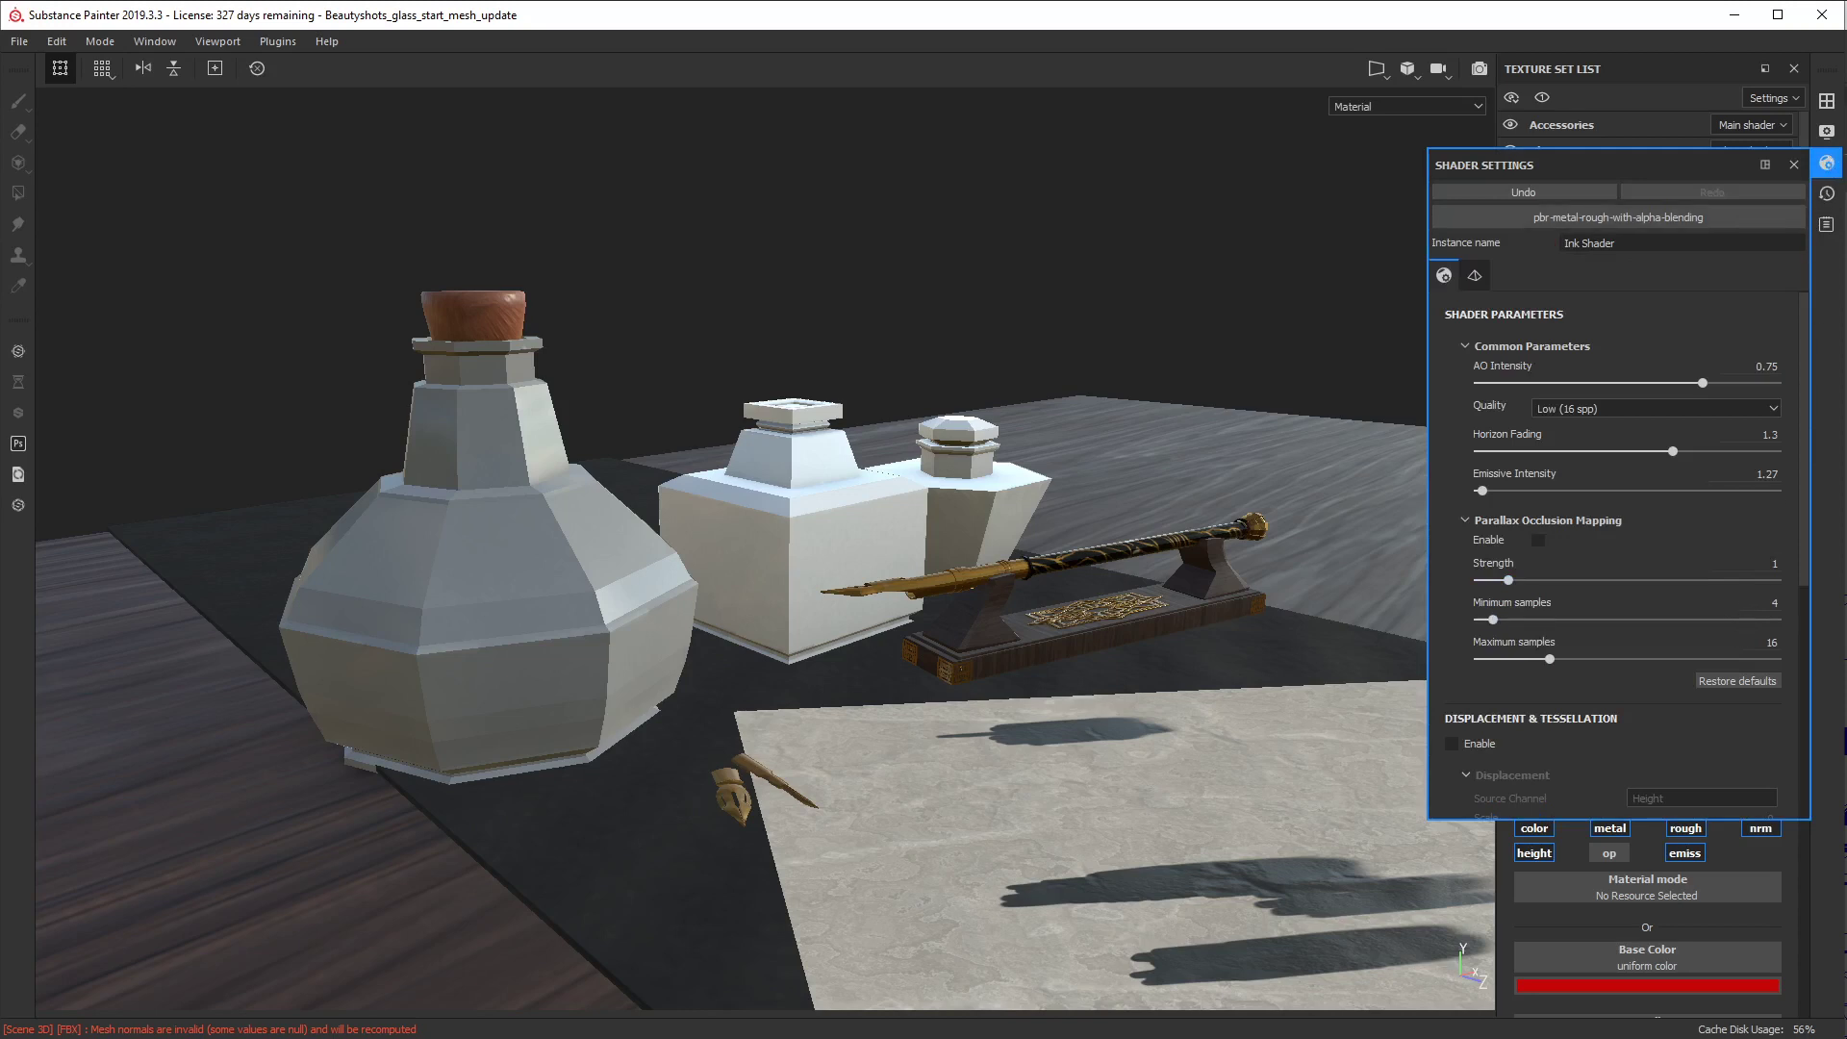
{"action": "left_click_drag", "start_coordinate": [1702, 383], "coordinate": [1401, 388]}
{"action": "left_click_drag", "start_coordinate": [1483, 493], "coordinate": [1446, 493]}
{"action": "left_click", "coordinate": [1489, 68]}
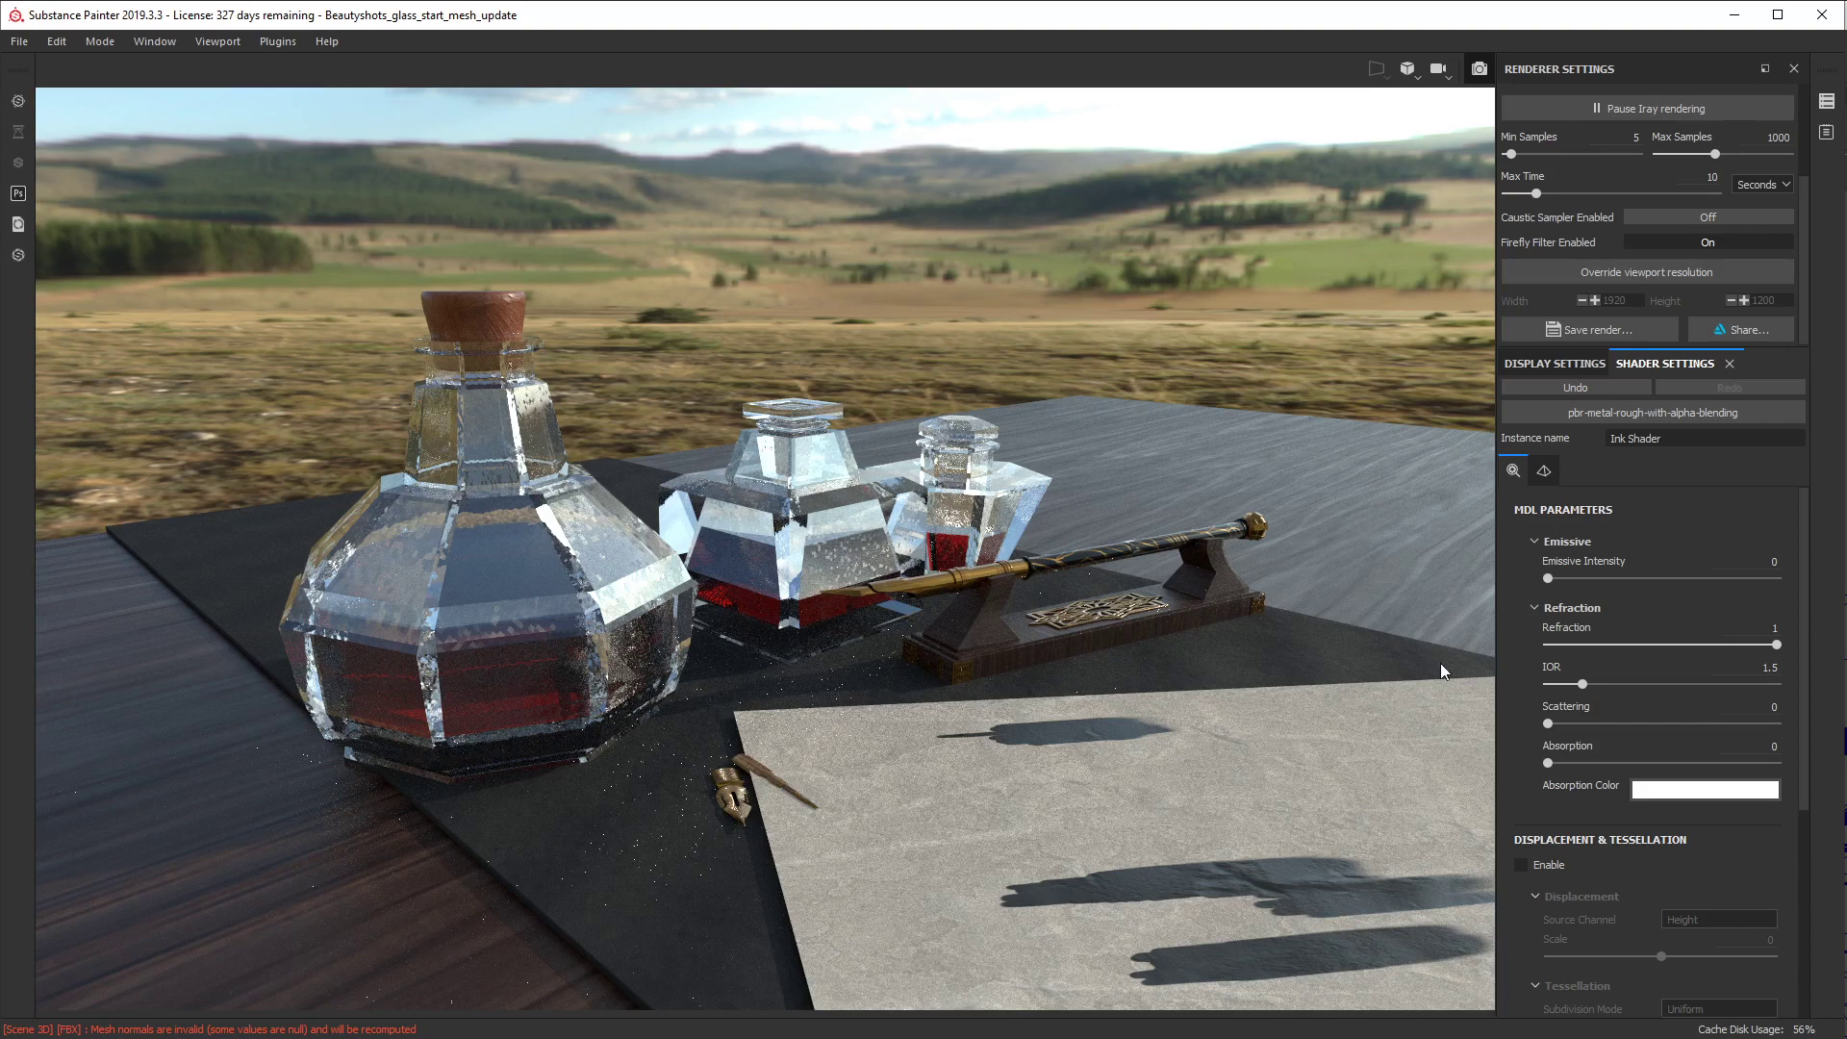
{"action": "left_click_drag", "start_coordinate": [1549, 583], "coordinate": [1556, 581]}
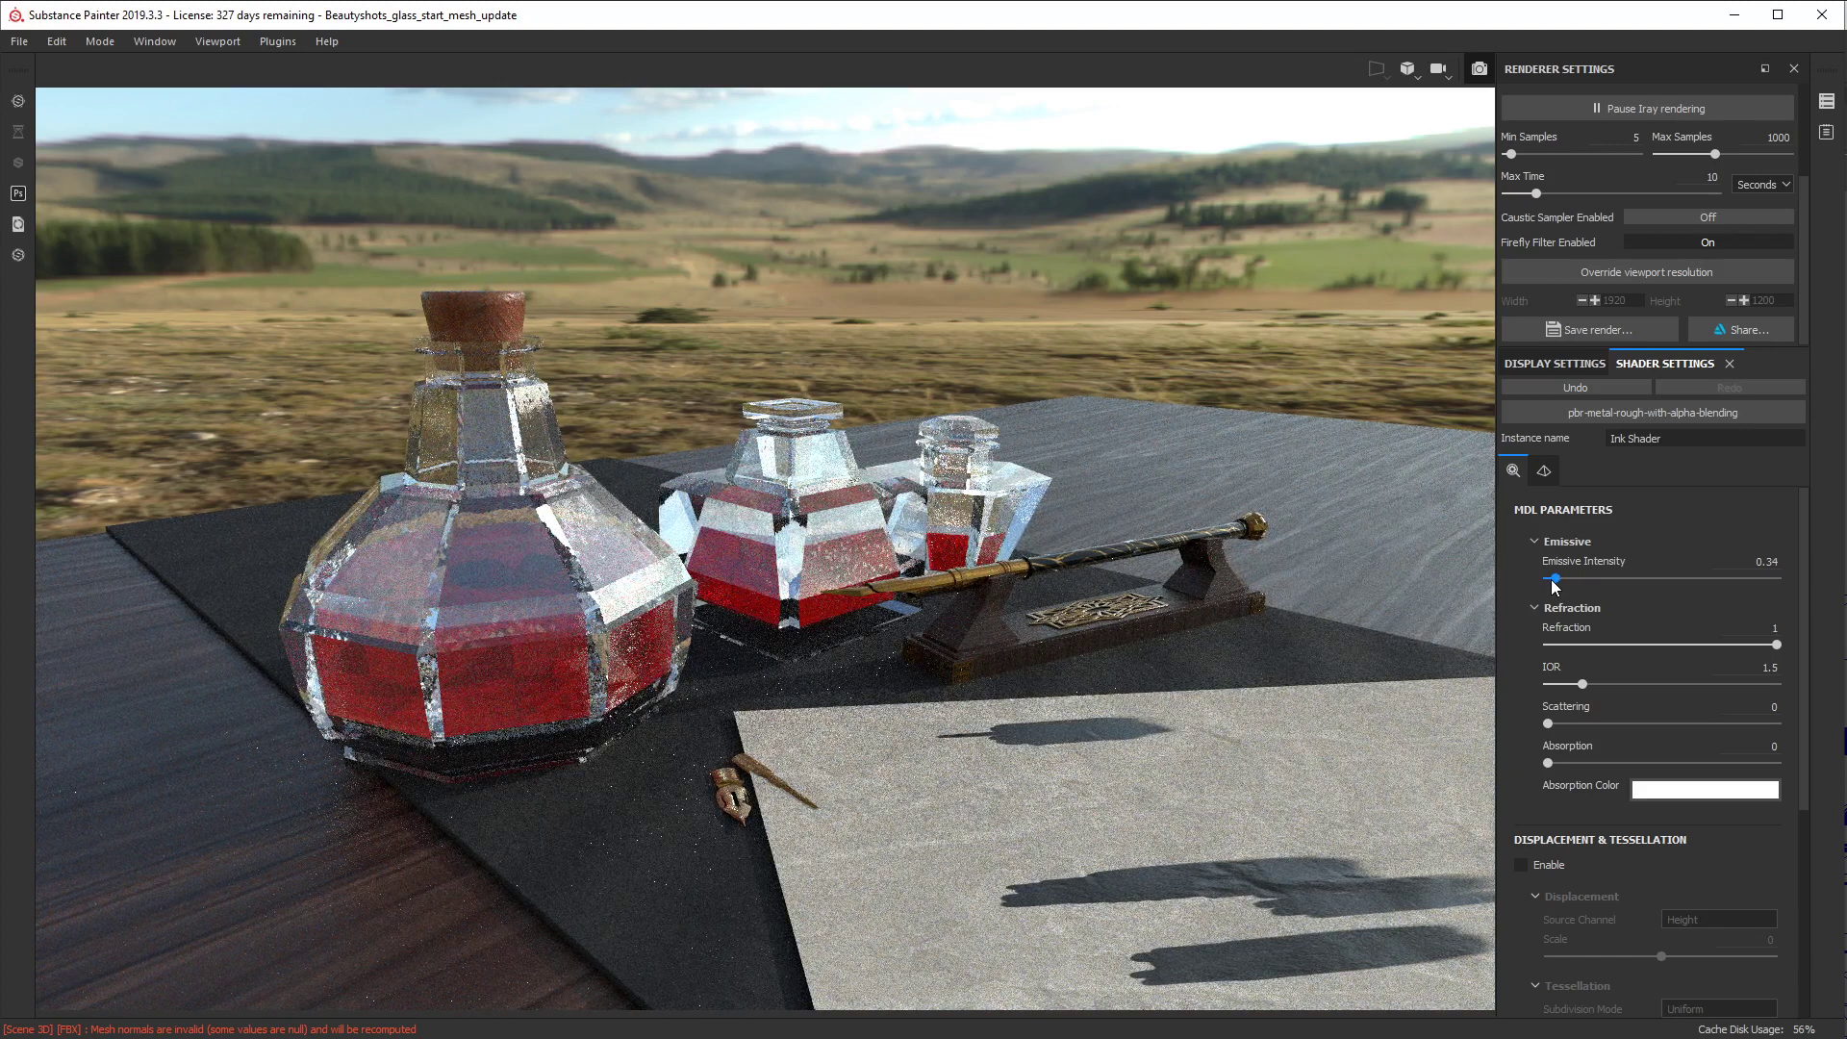
{"action": "left_click_drag", "start_coordinate": [1553, 579], "coordinate": [1521, 573]}
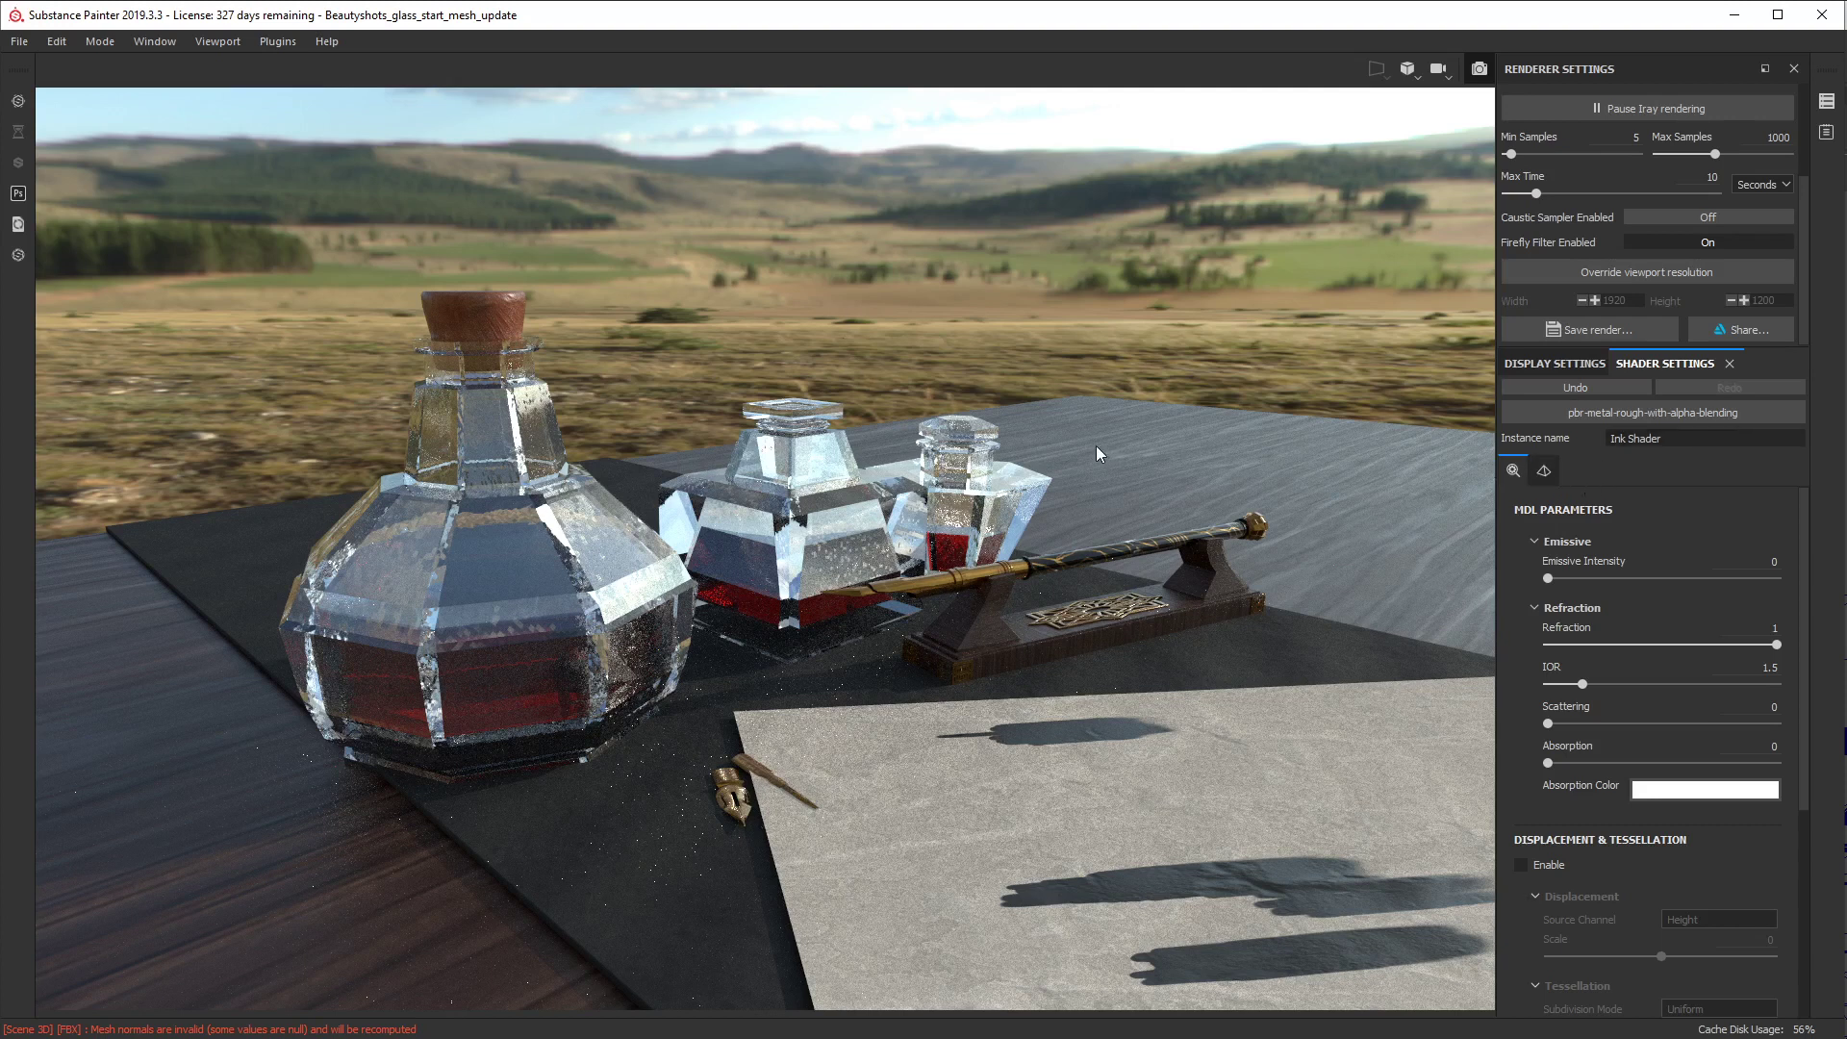
Step: Rotate the environment lighting and replace the visible background with a light blue-grey clear color
{"action": "right_click_drag", "start_coordinate": [1191, 453], "coordinate": [1014, 405], "text": "shift"}
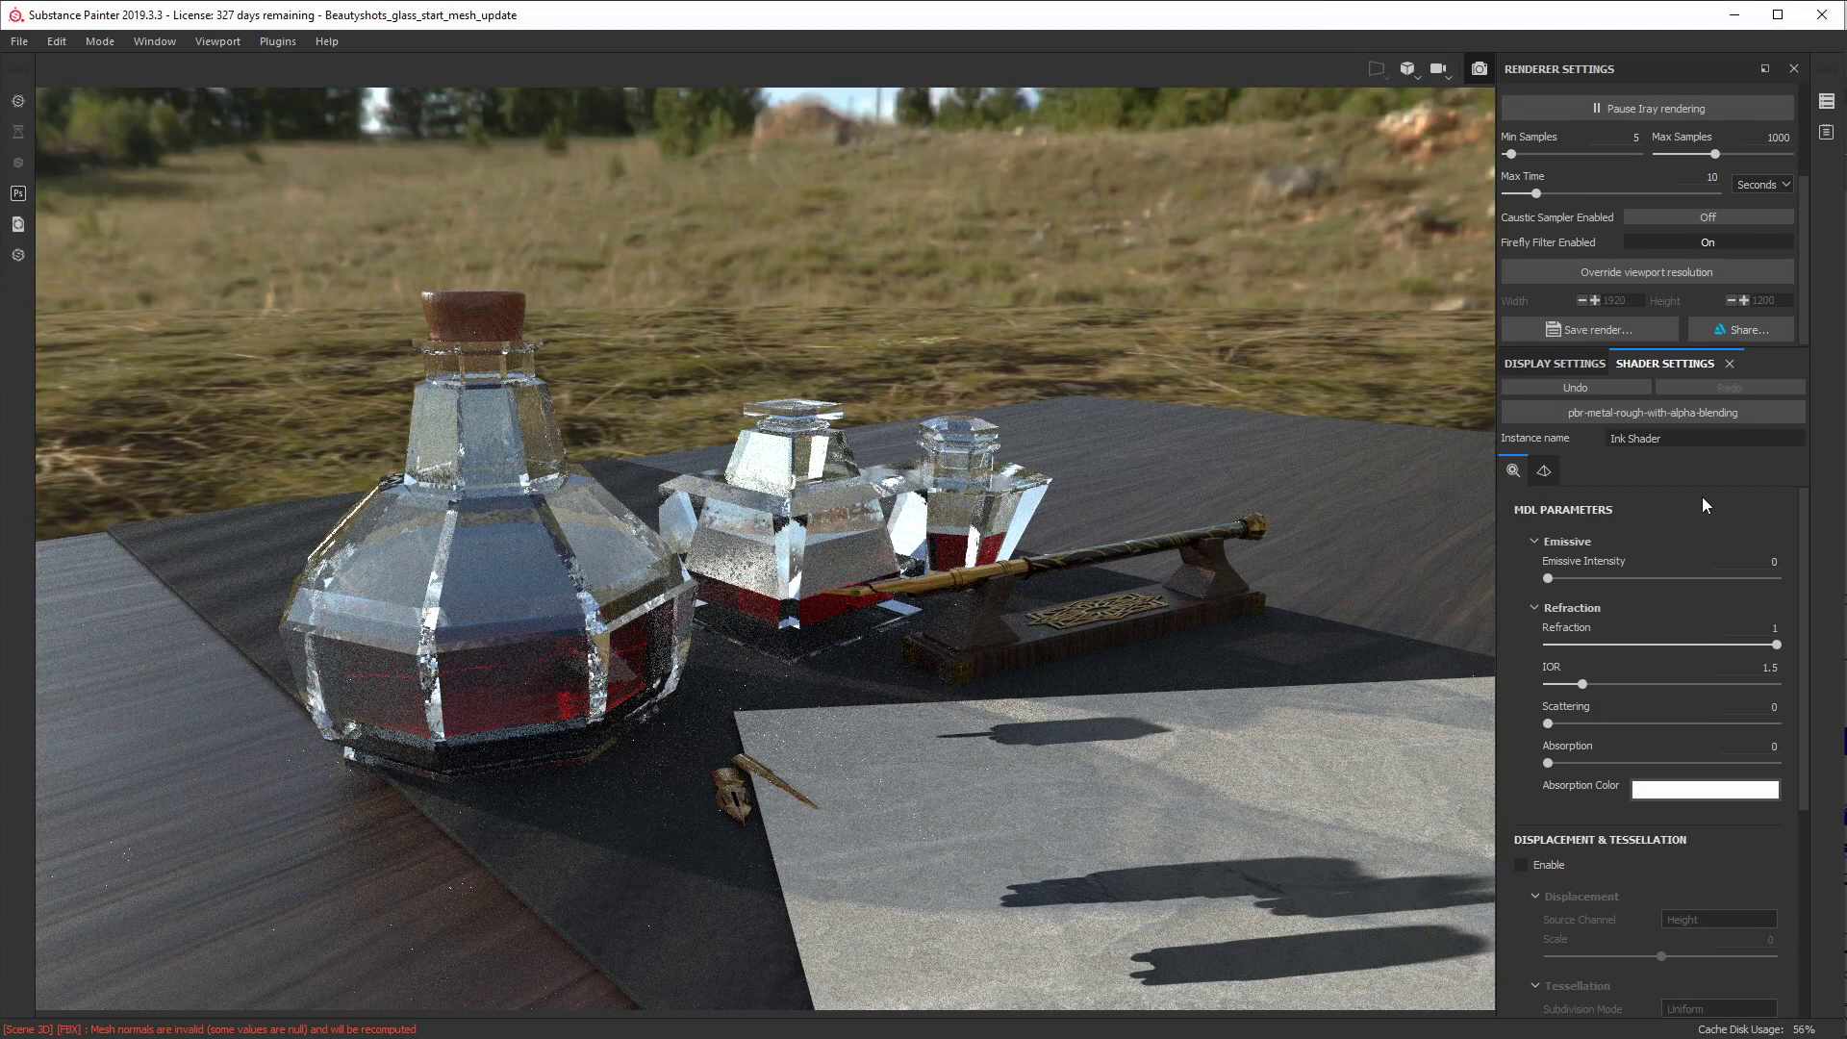
{"action": "left_click", "coordinate": [1558, 365]}
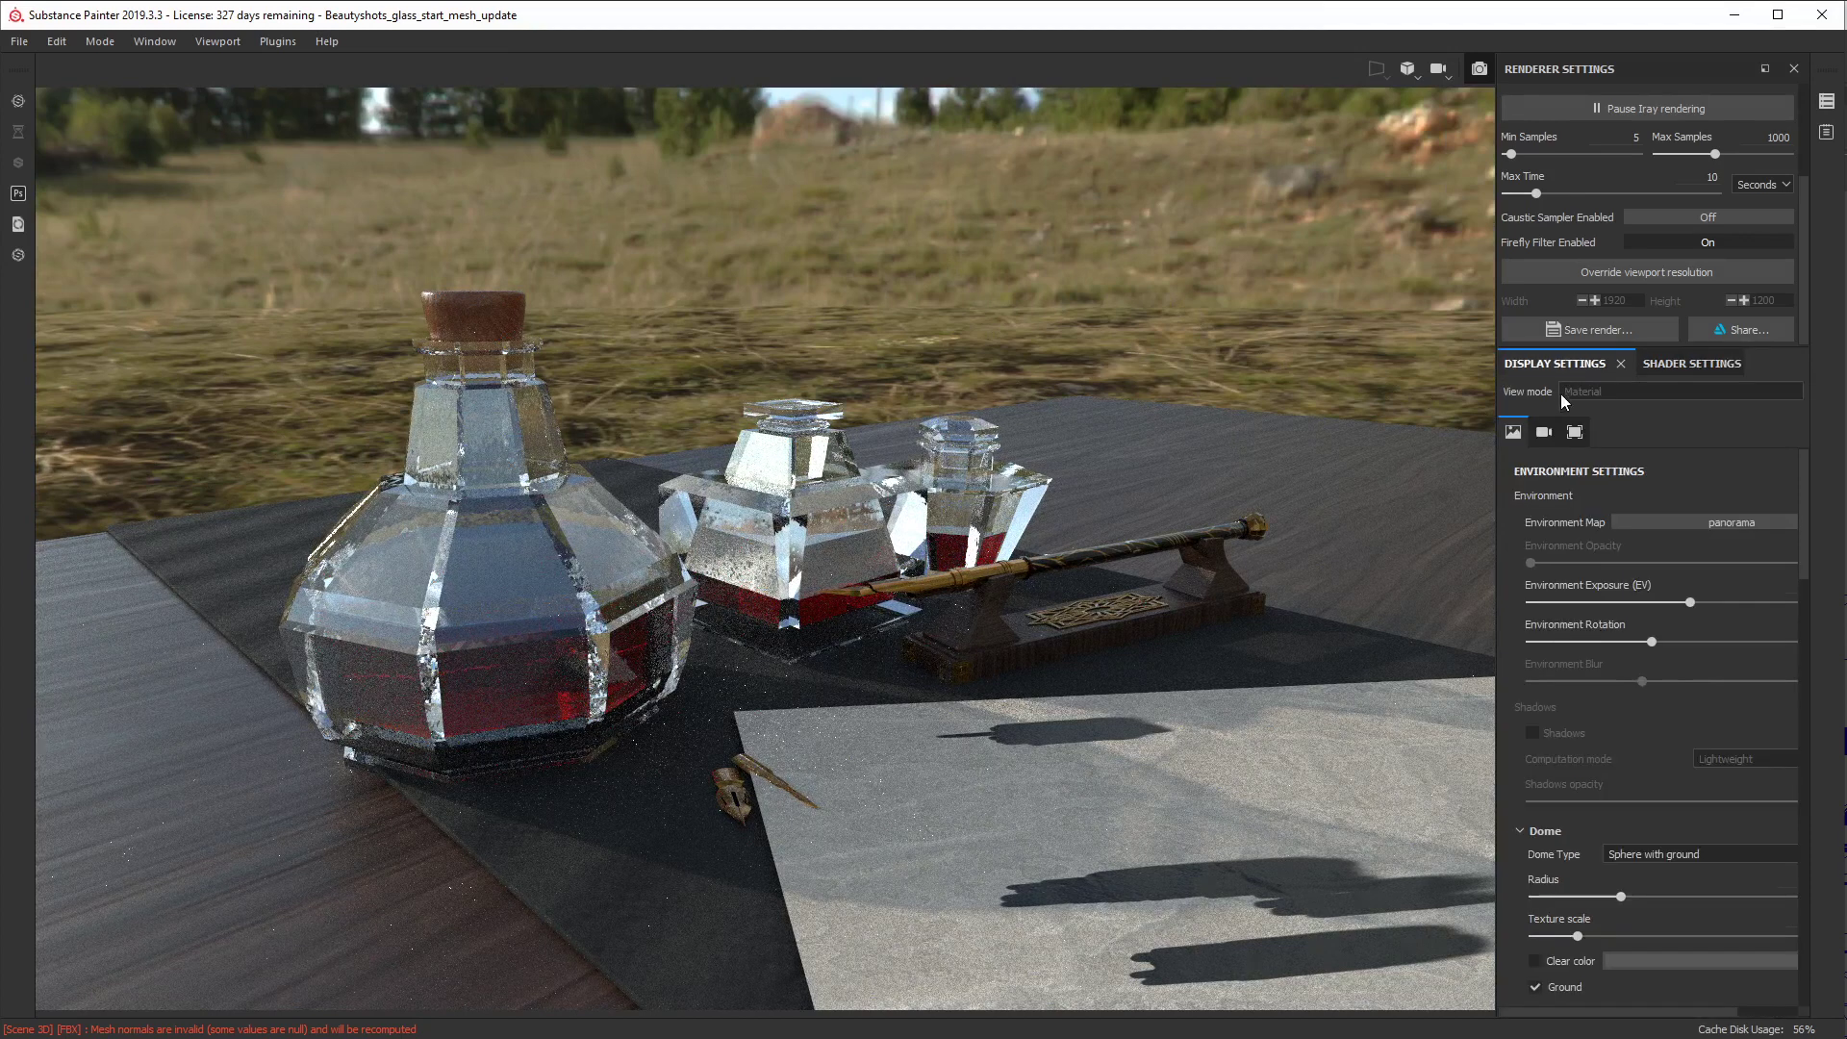
{"action": "left_click", "coordinate": [1539, 961]}
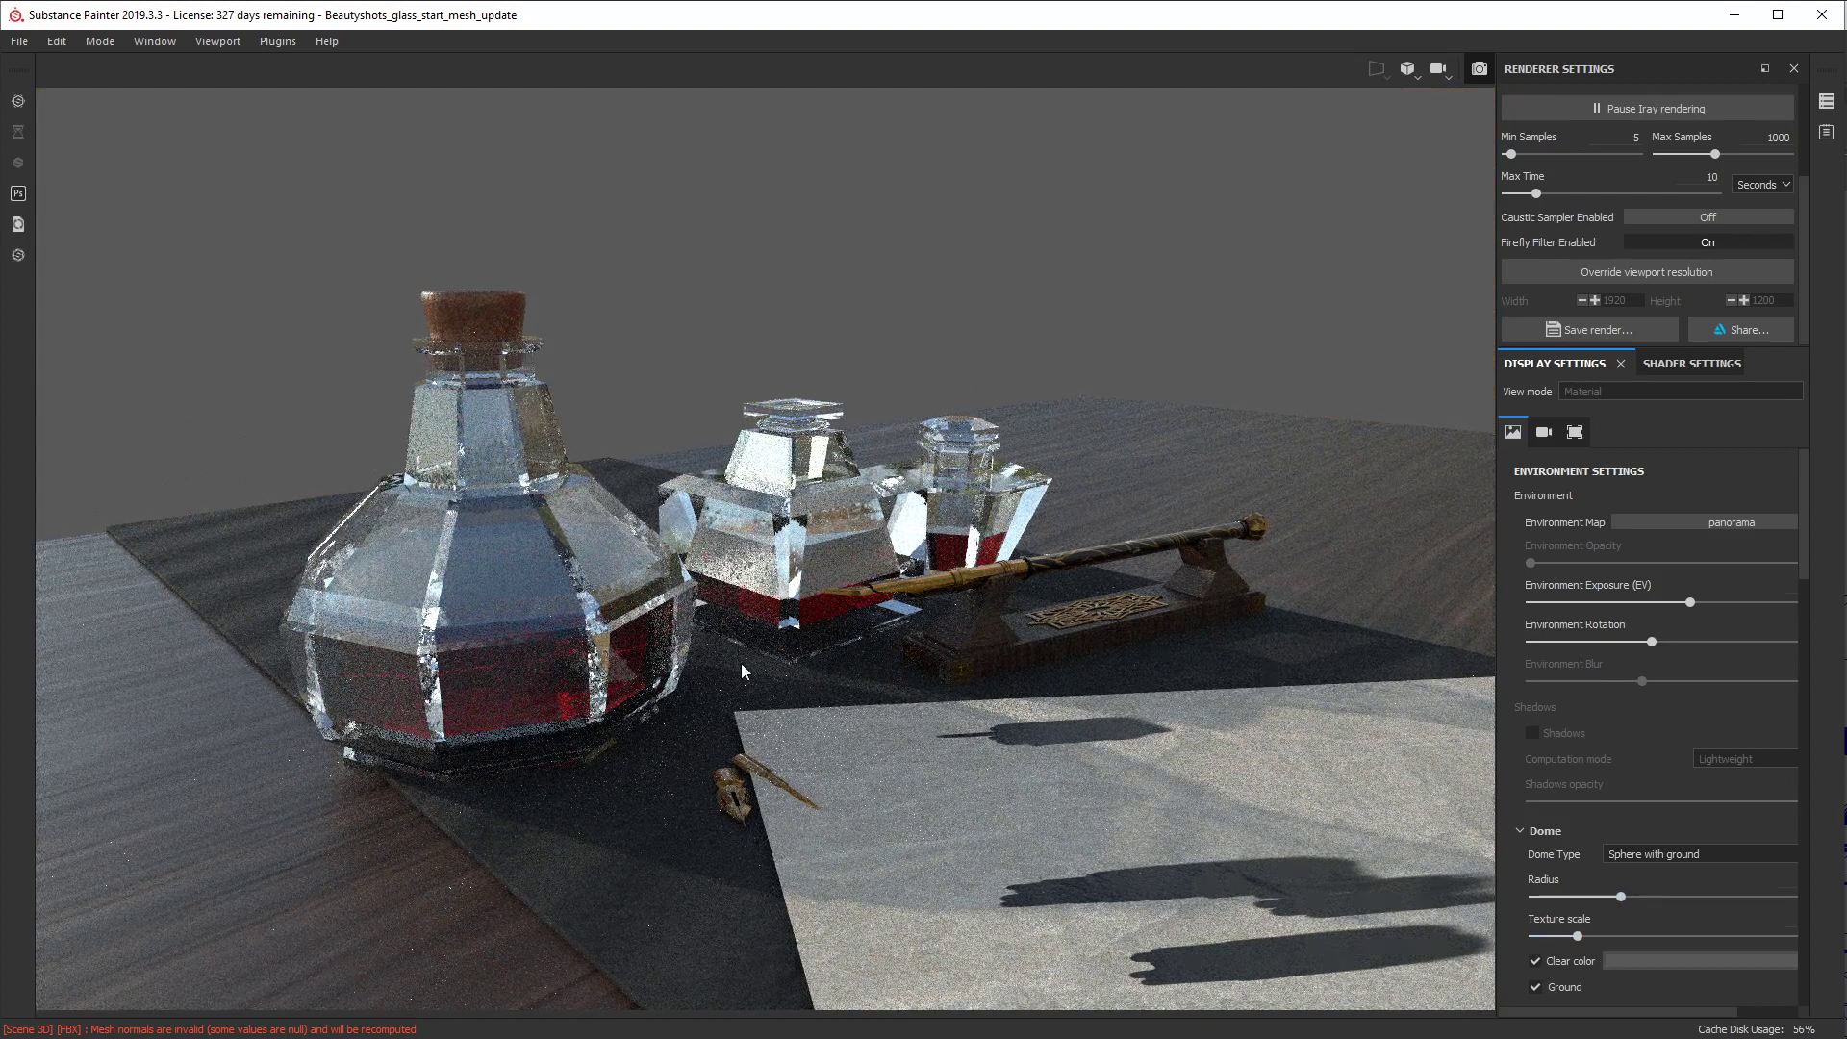
{"action": "left_click", "coordinate": [1653, 957]}
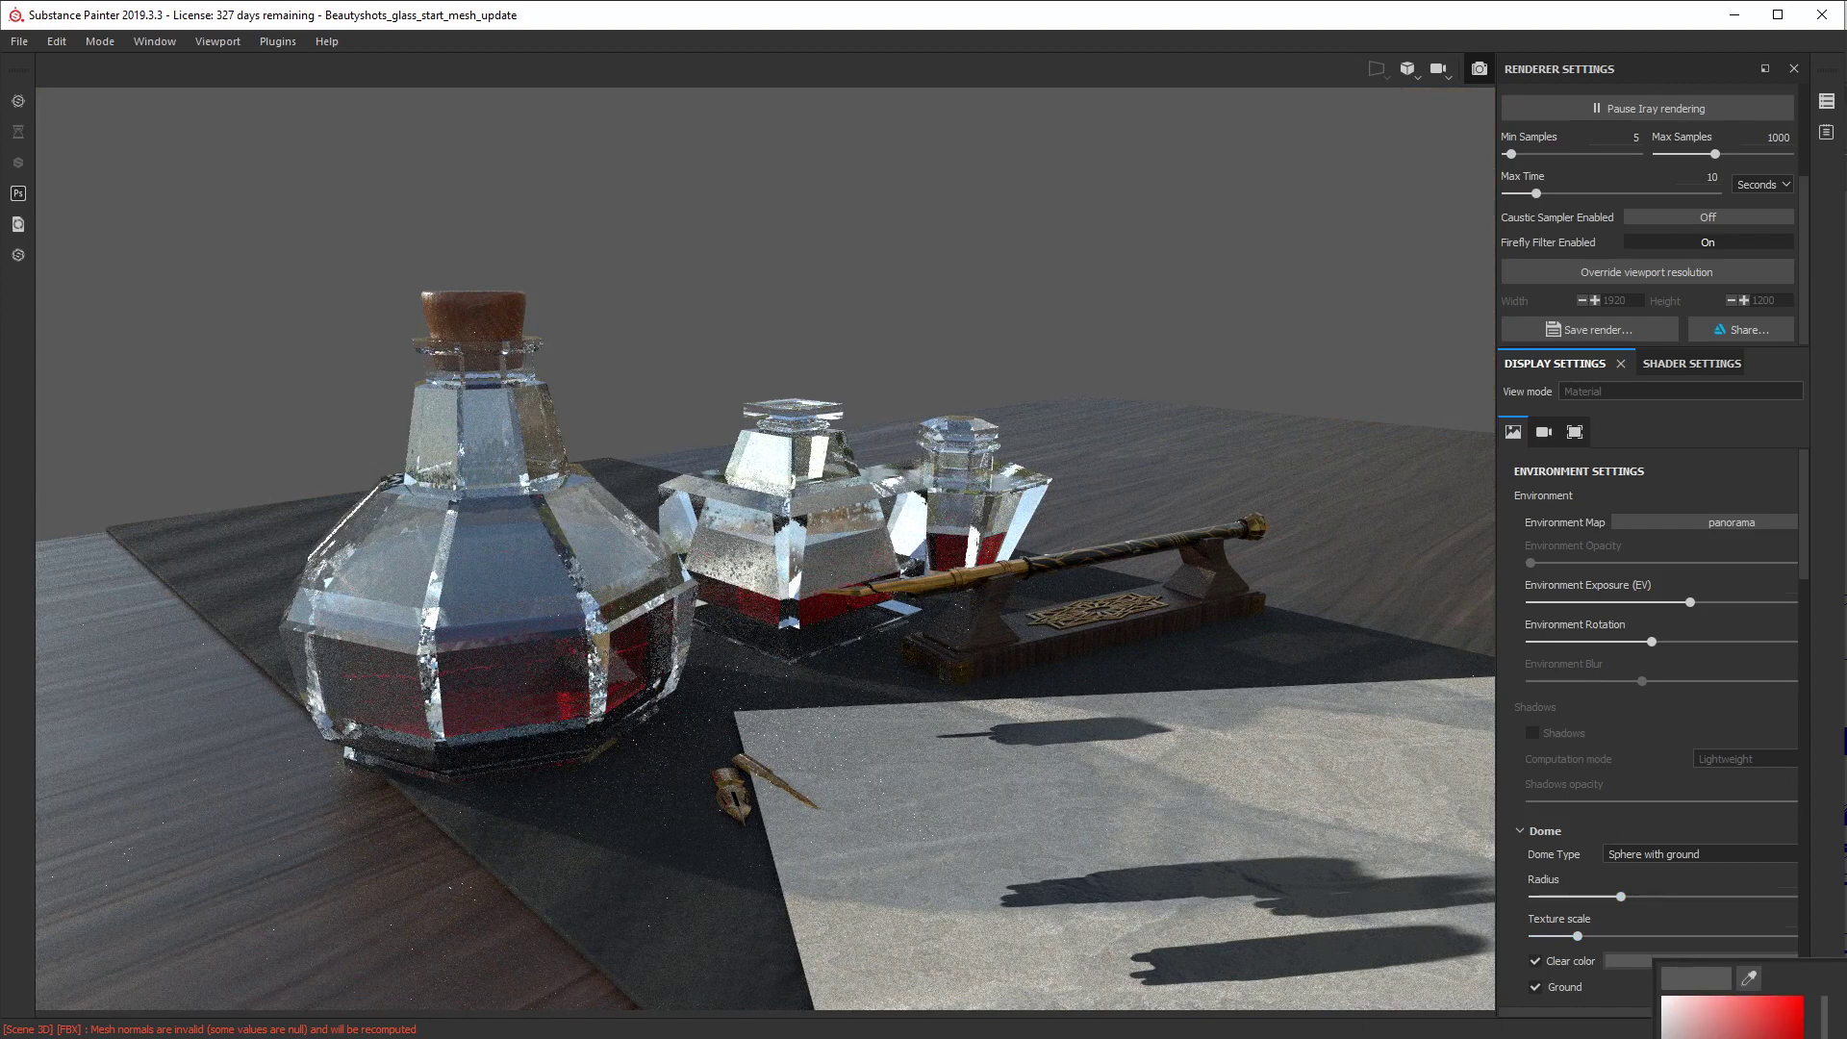
{"action": "left_click_drag", "start_coordinate": [1825, 1031], "coordinate": [1672, 1029]}
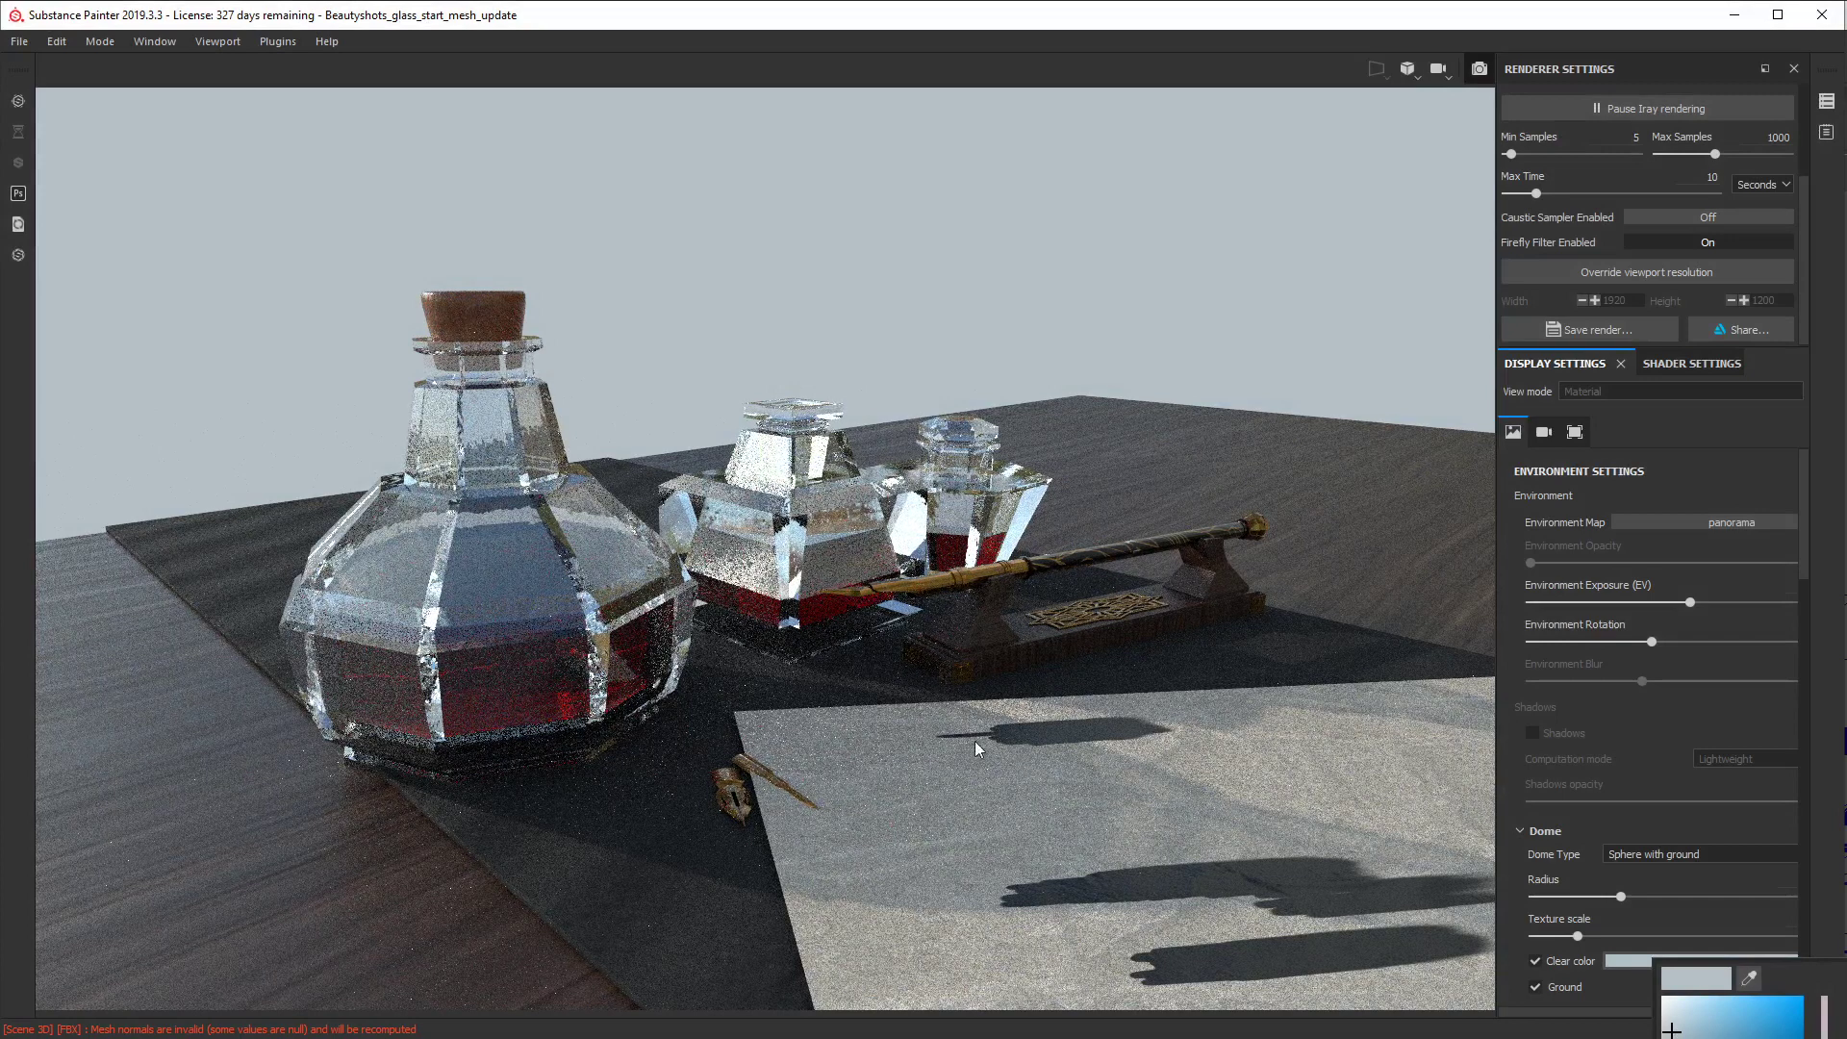
Step: Fine-tune the environment rotation so bright light shines through the ink bottles and across the table
{"action": "right_click_drag", "start_coordinate": [958, 724], "coordinate": [997, 731], "text": "shift"}
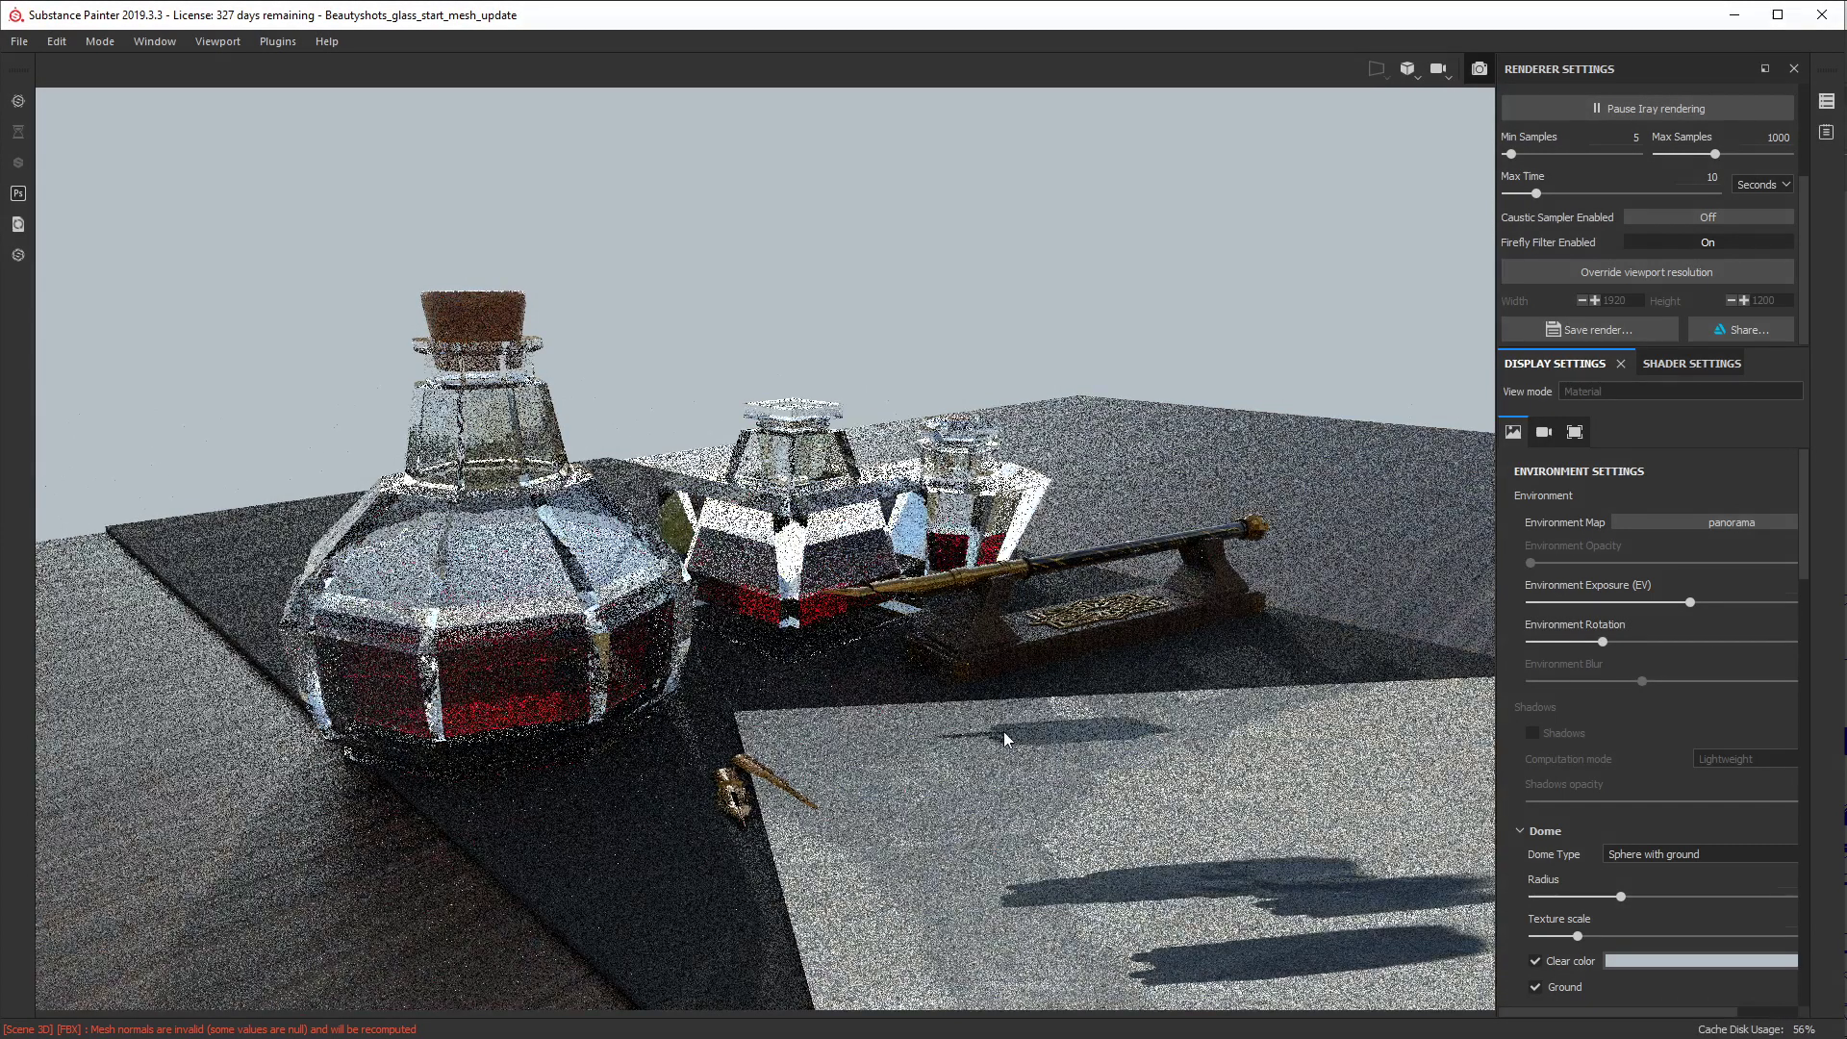
{"action": "right_click_drag", "start_coordinate": [1100, 737], "coordinate": [1078, 737], "text": "shift"}
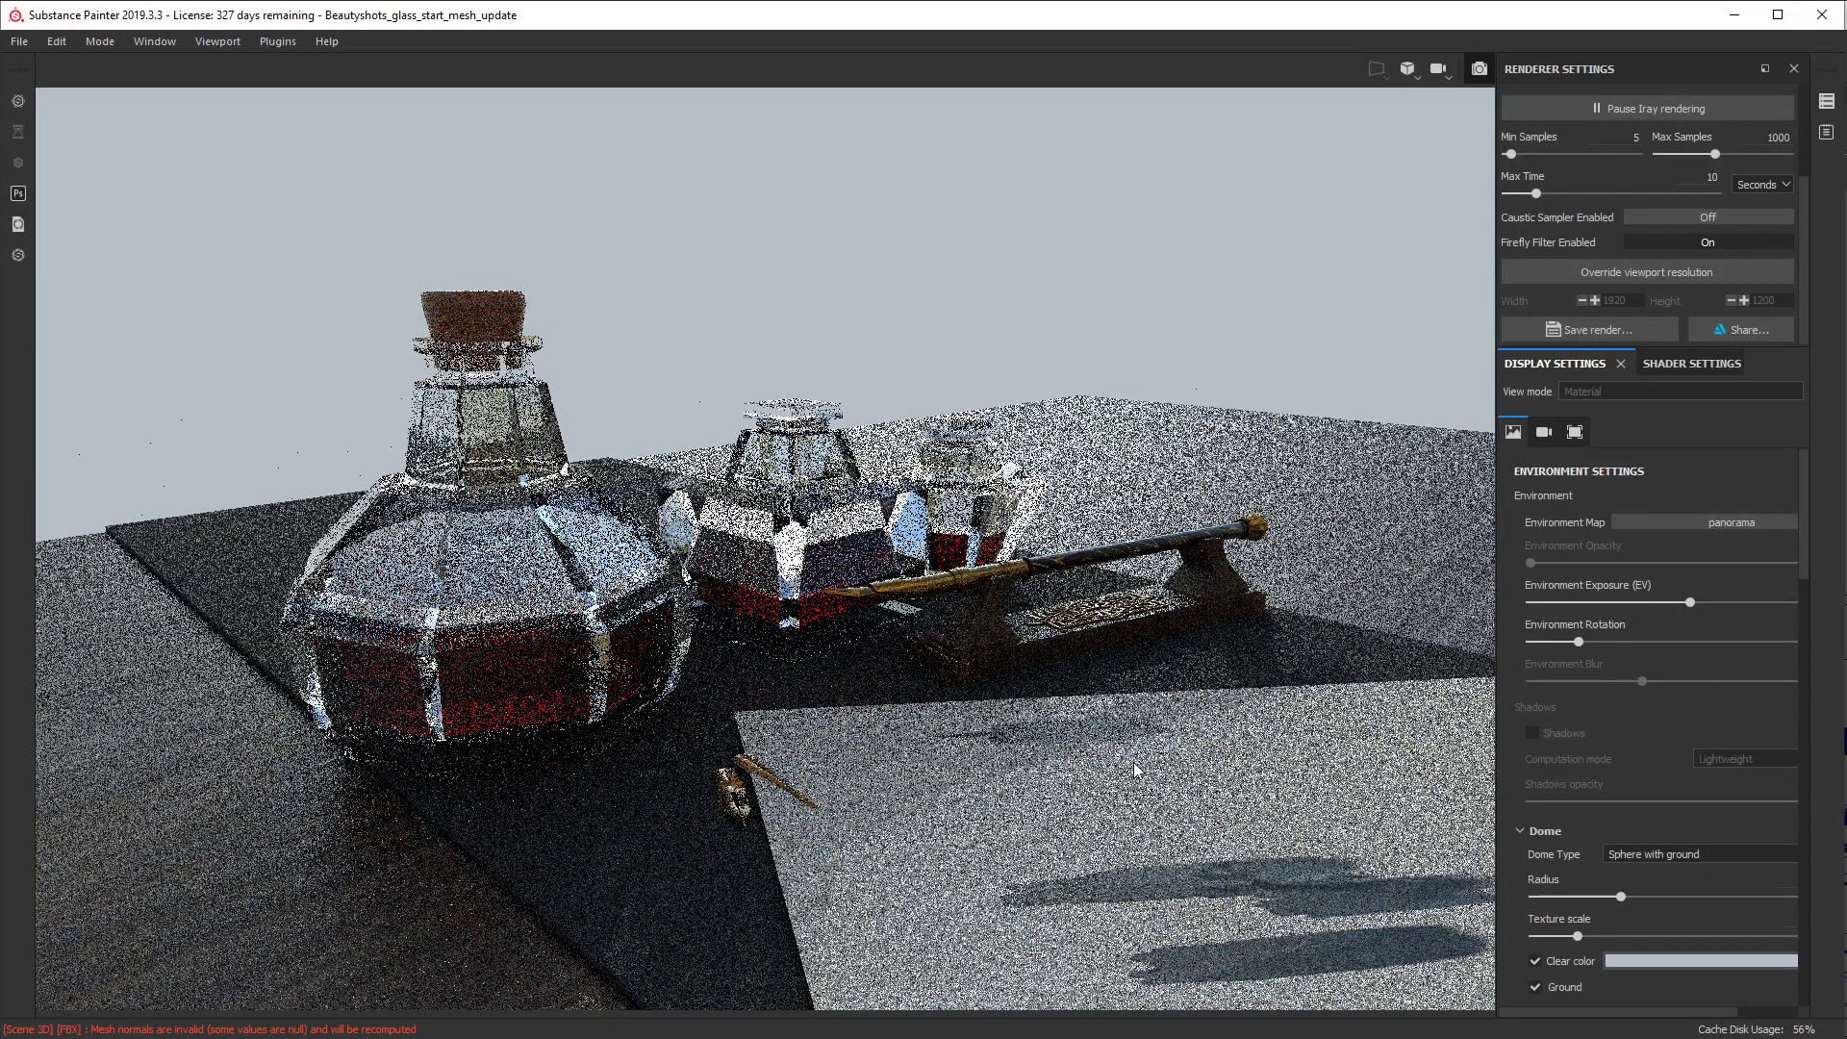
{"action": "right_click_drag", "start_coordinate": [1077, 737], "coordinate": [1034, 722], "text": "shift"}
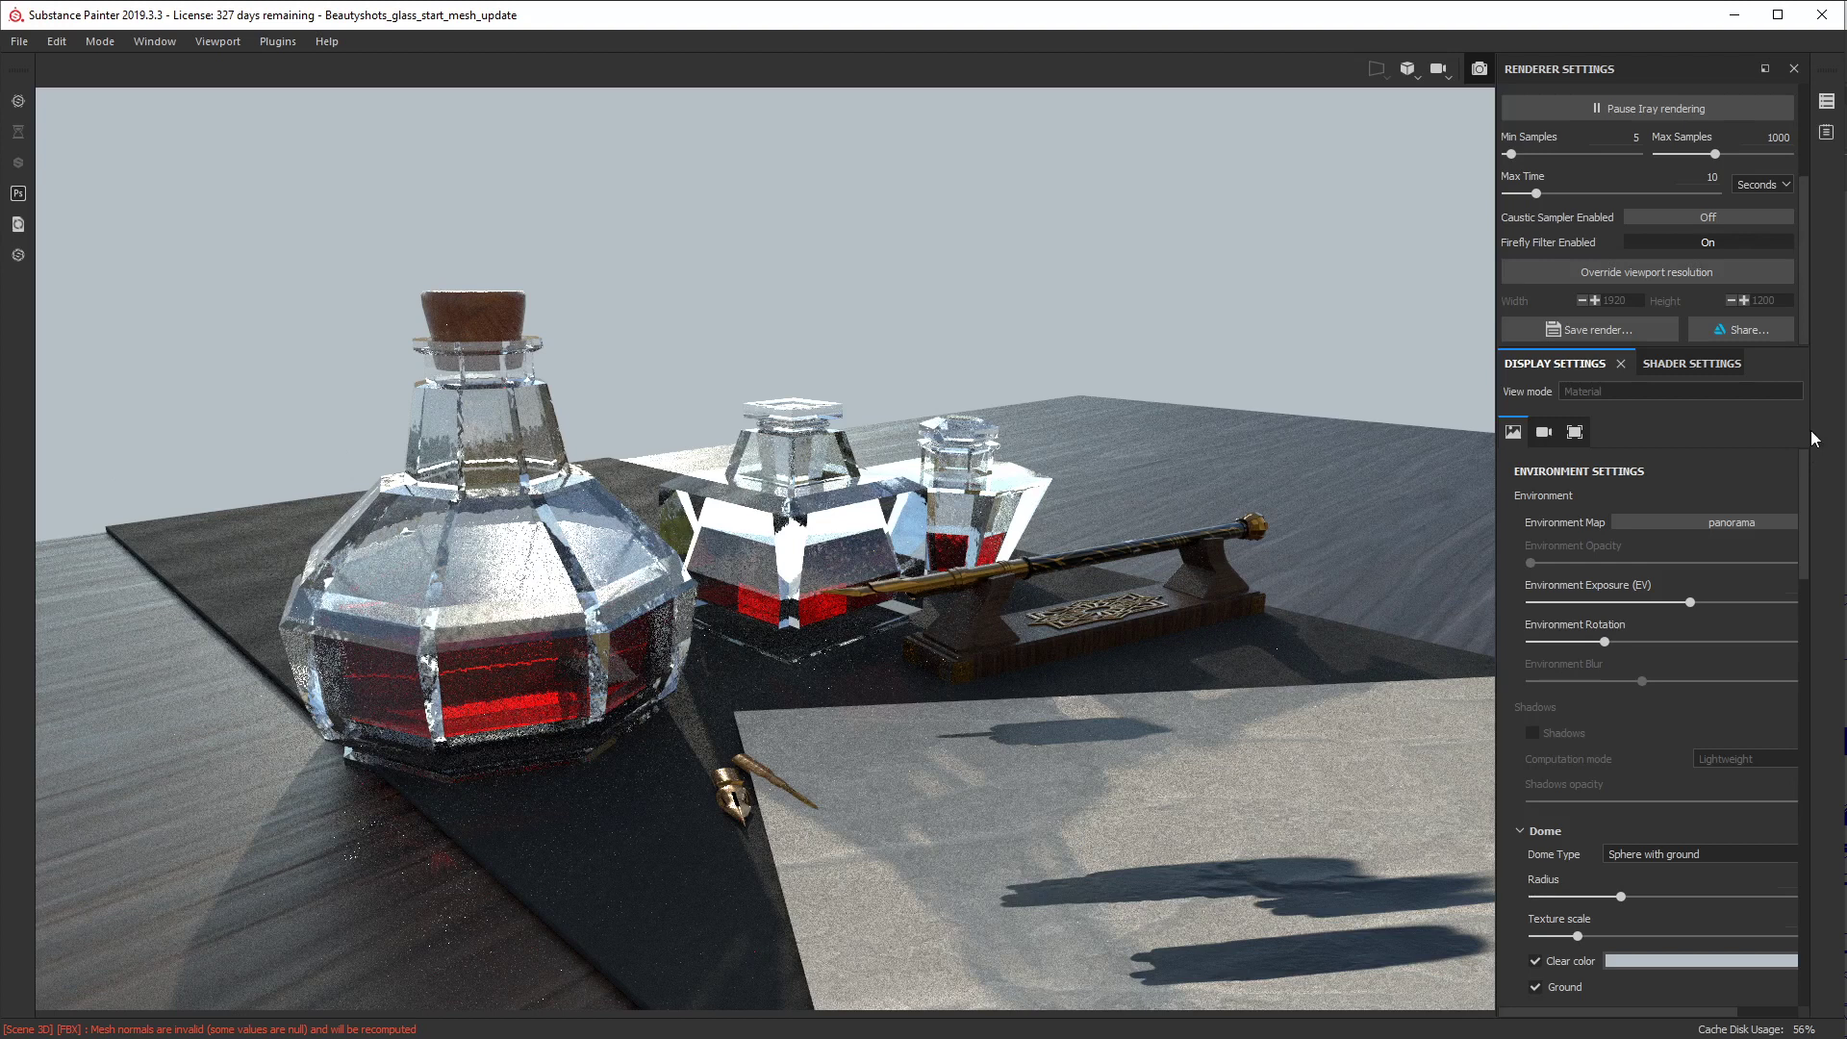
Step: Enable the Iray Caustic Sampler and raise the maximum render time to 10 minutes
{"action": "mouse_move", "coordinate": [1795, 294]}
{"action": "left_mouse_down"}
{"action": "mouse_move", "coordinate": [1818, 178]}
{"action": "mouse_move", "coordinate": [1812, 295]}
{"action": "left_mouse_up"}
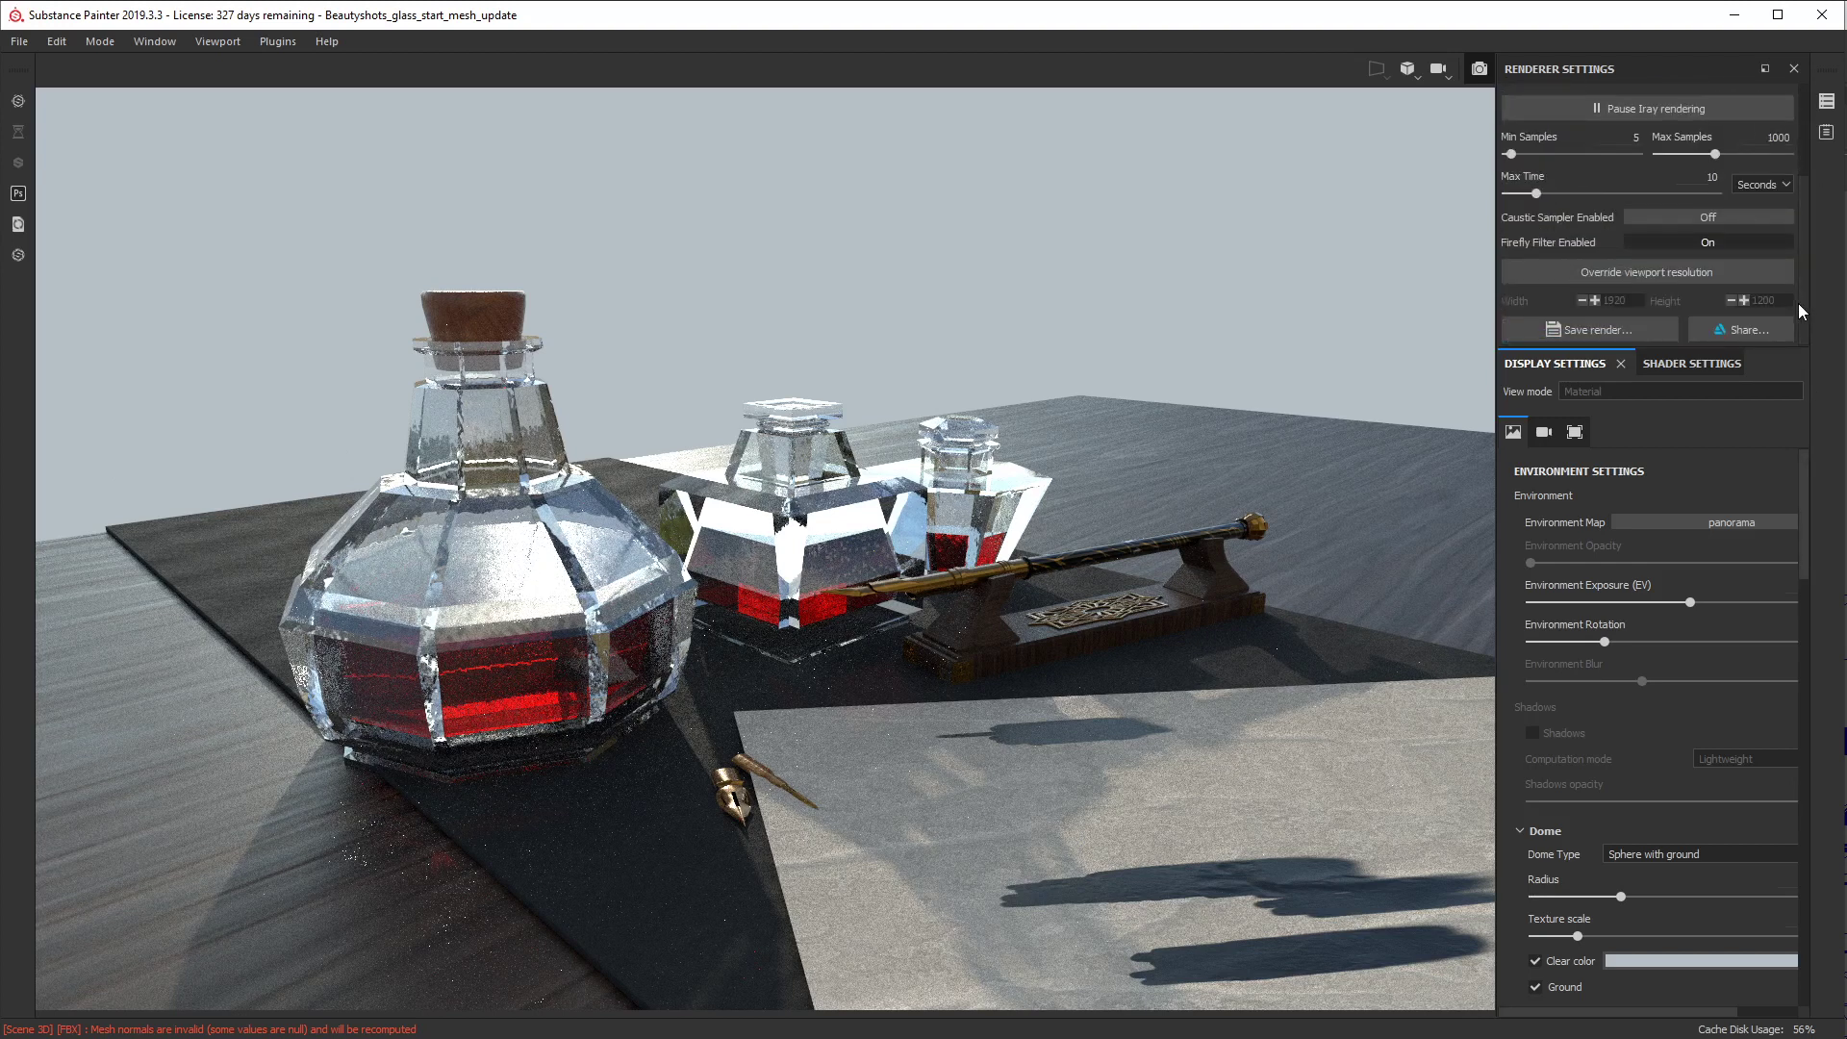
{"action": "left_click", "coordinate": [1653, 217]}
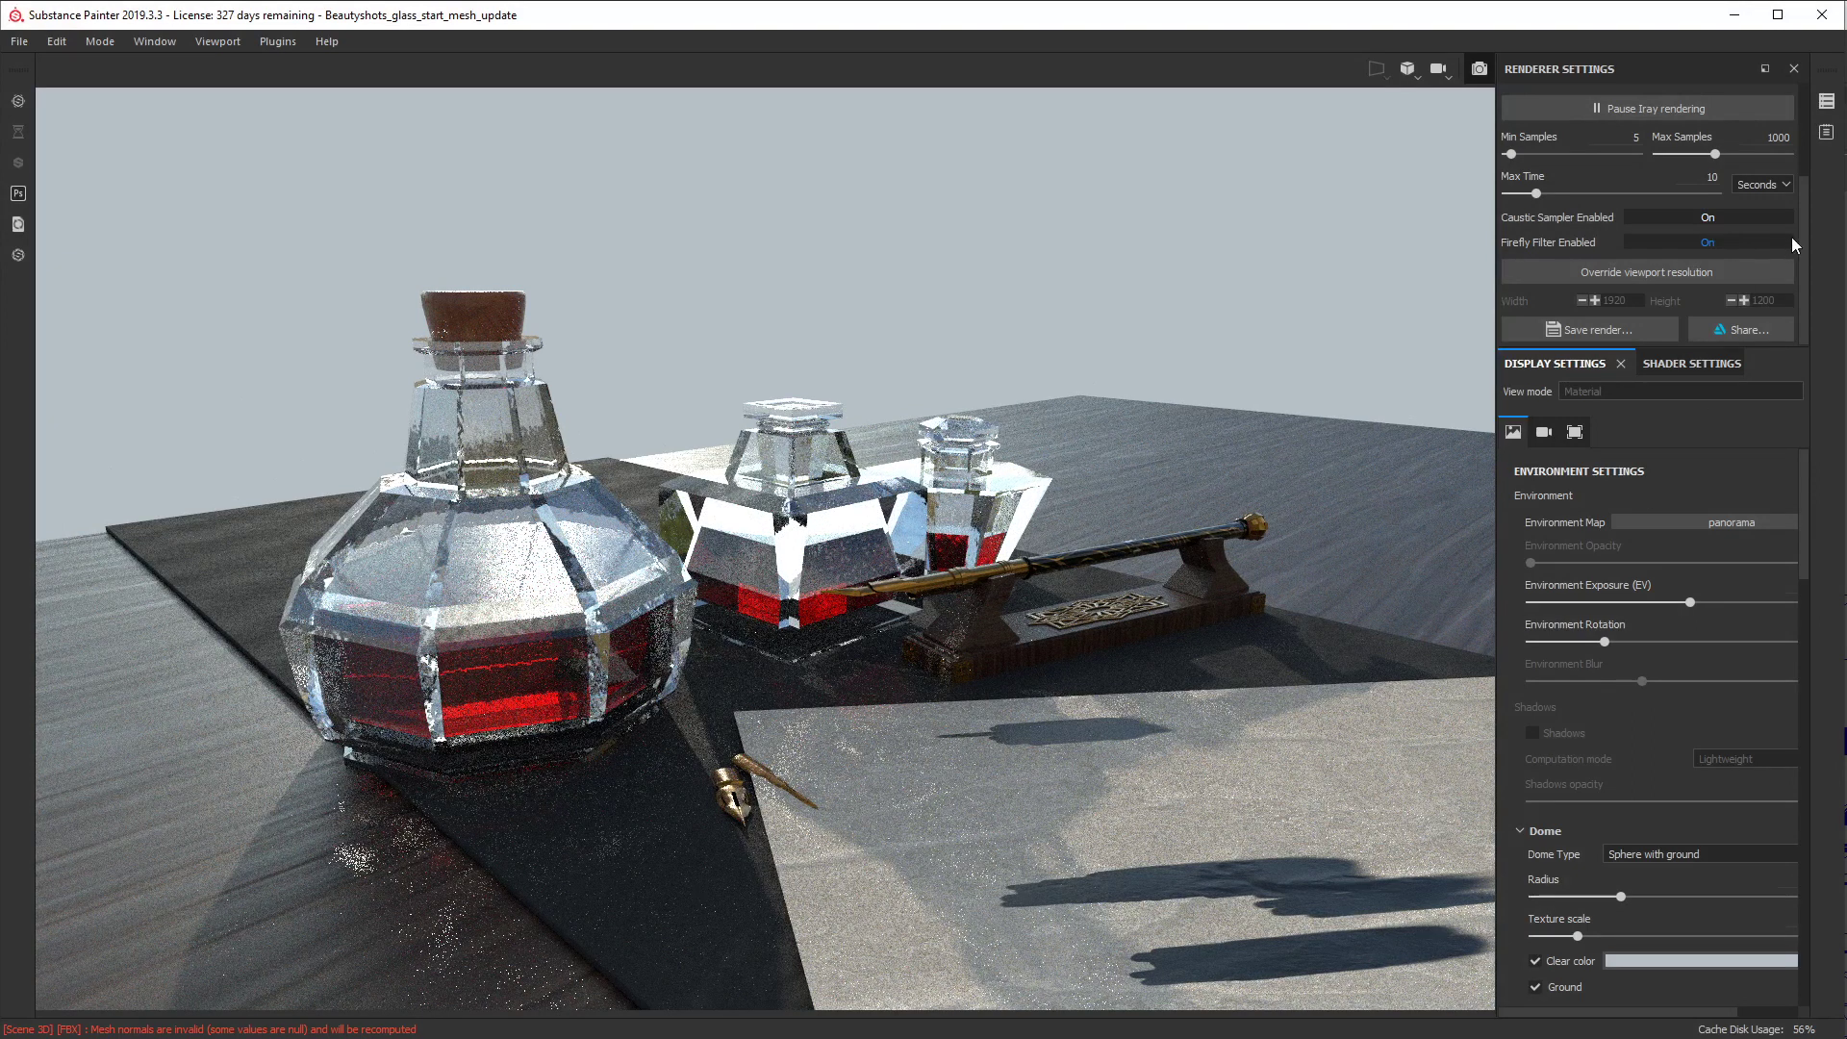
{"action": "scroll", "coordinate": [1805, 229], "scroll_direction": "up", "scroll_amount": 2}
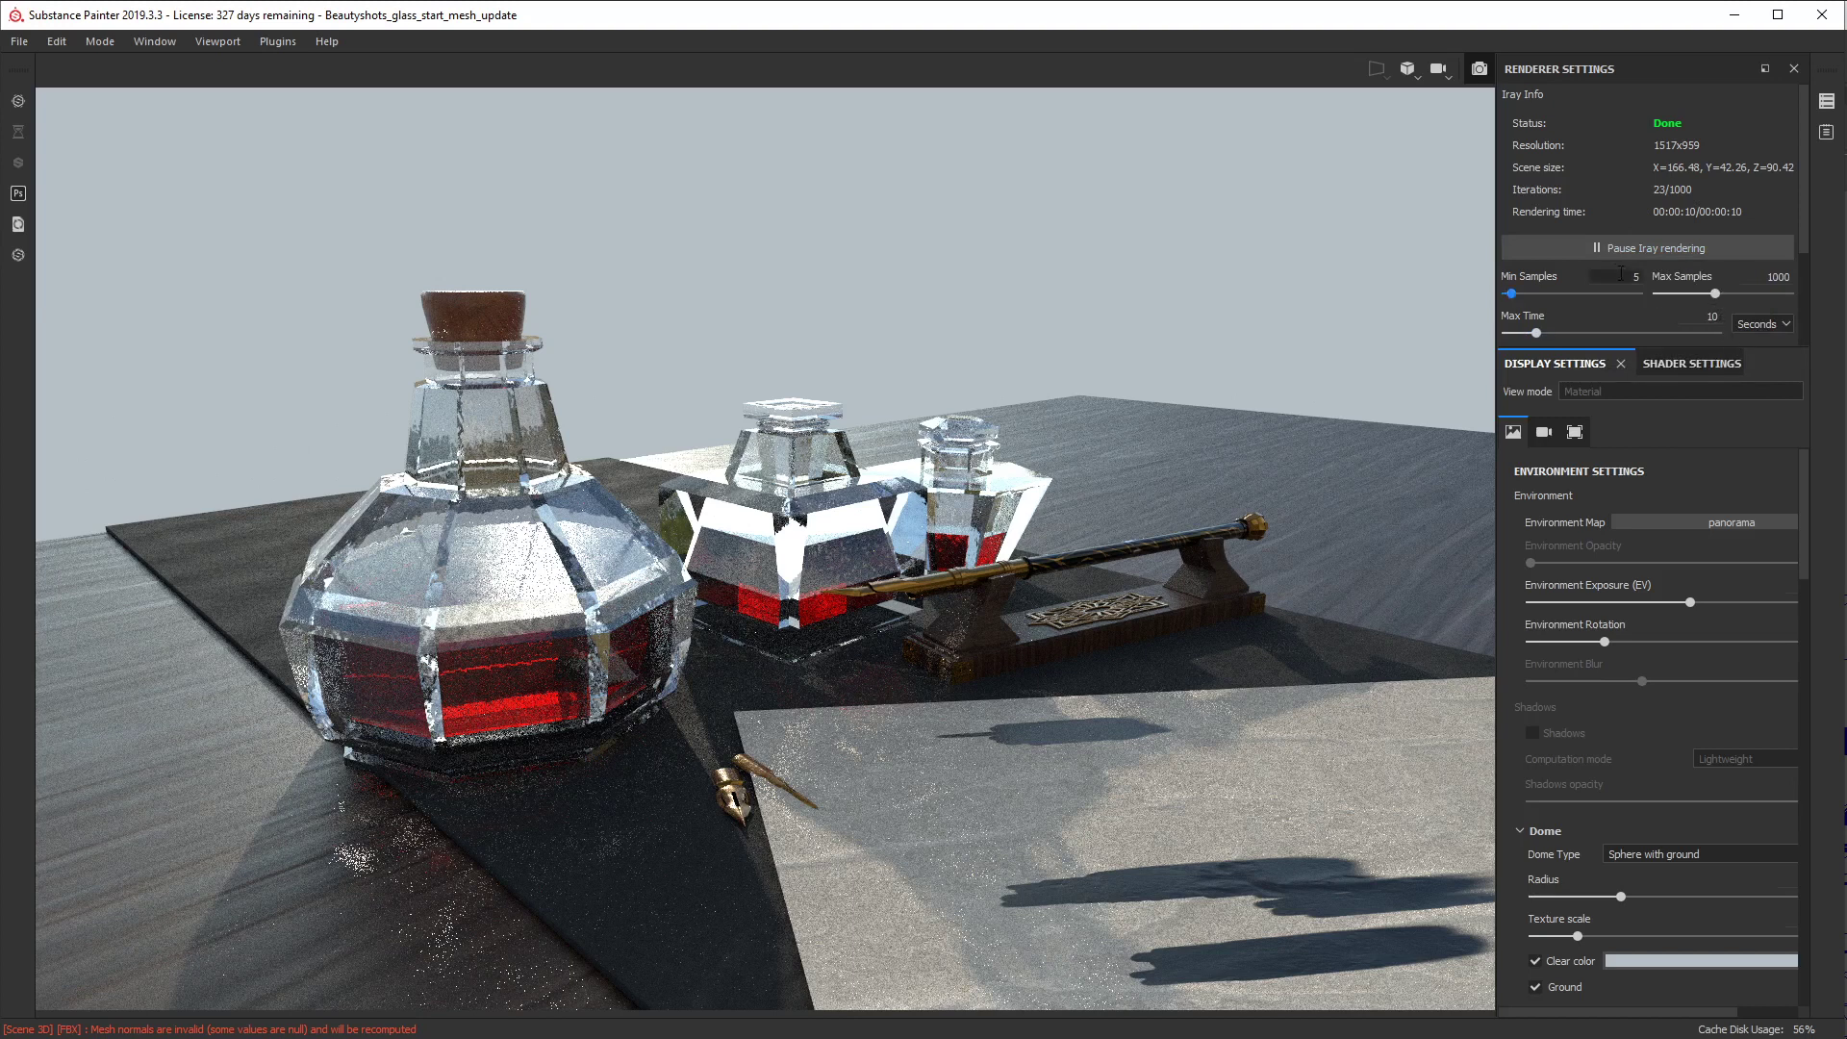
{"action": "left_click", "coordinate": [1715, 315]}
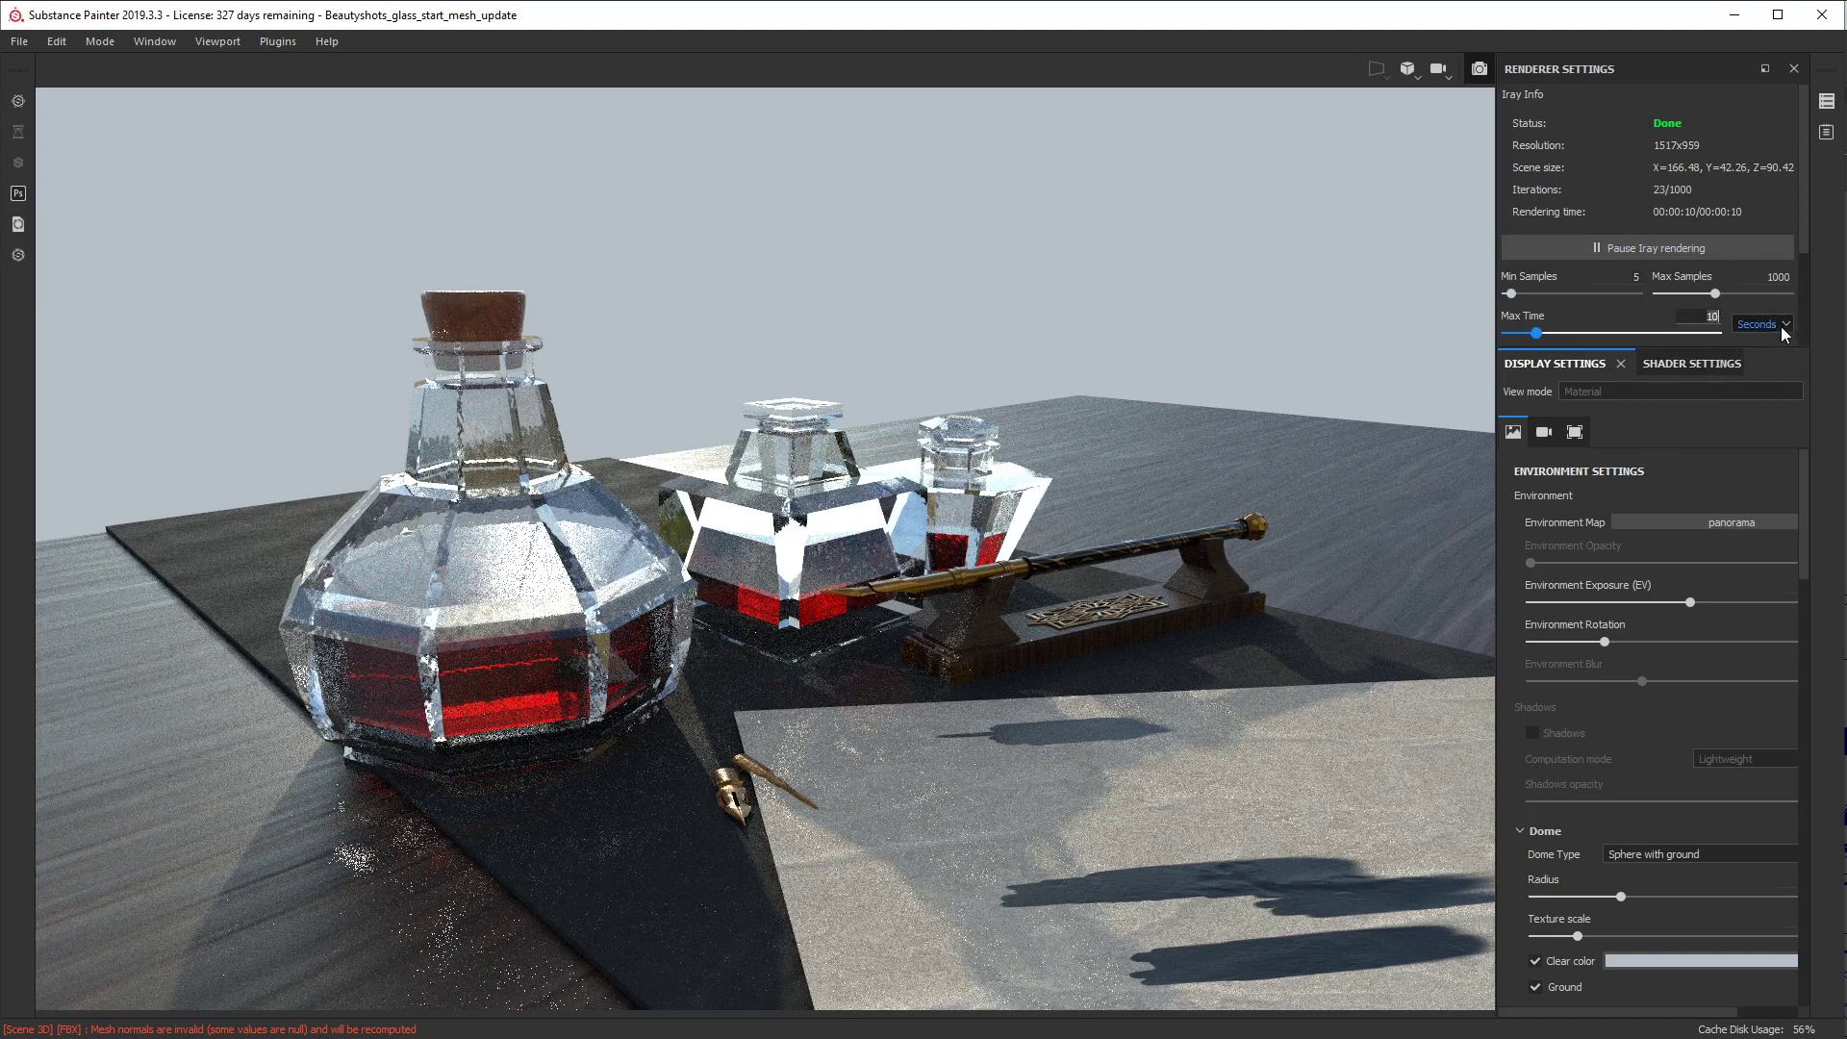
{"action": "left_click", "coordinate": [1777, 321]}
{"action": "left_click", "coordinate": [1767, 352]}
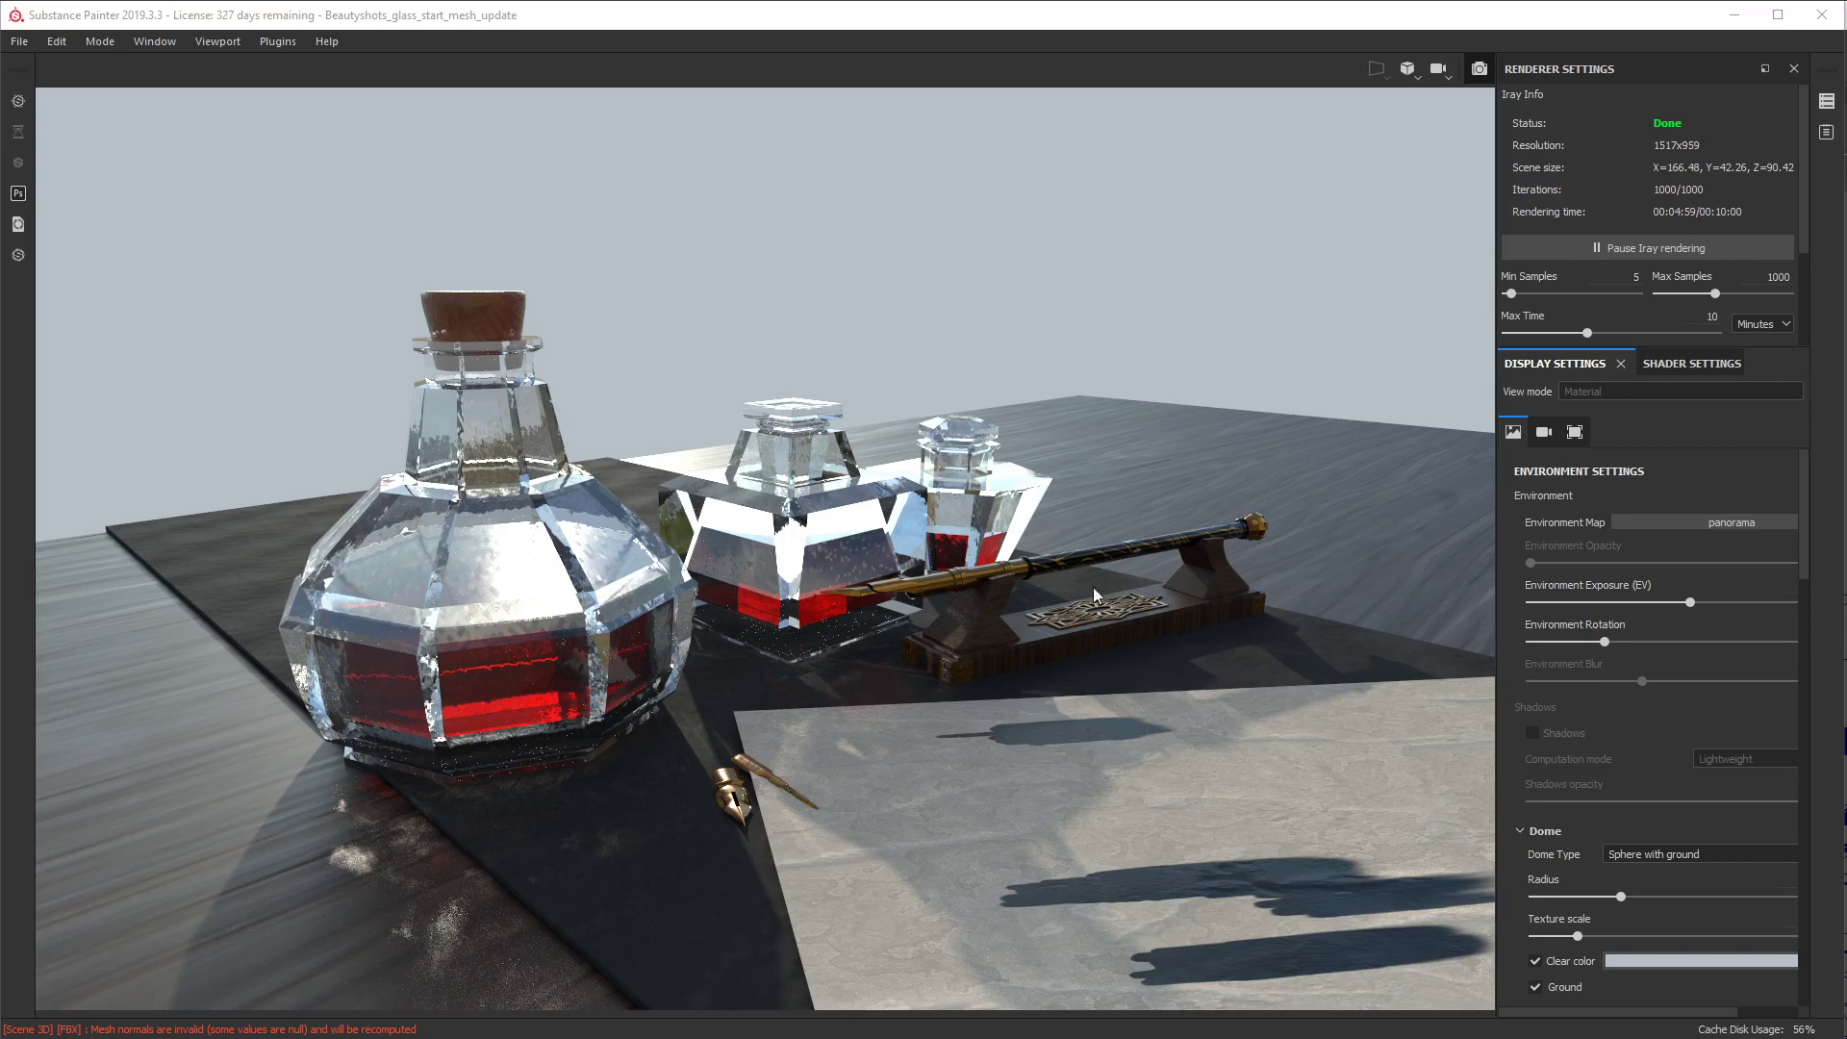
Step: Replace the environment map with Bonifacio Street to relight the scene
{"action": "left_click", "coordinate": [1666, 520]}
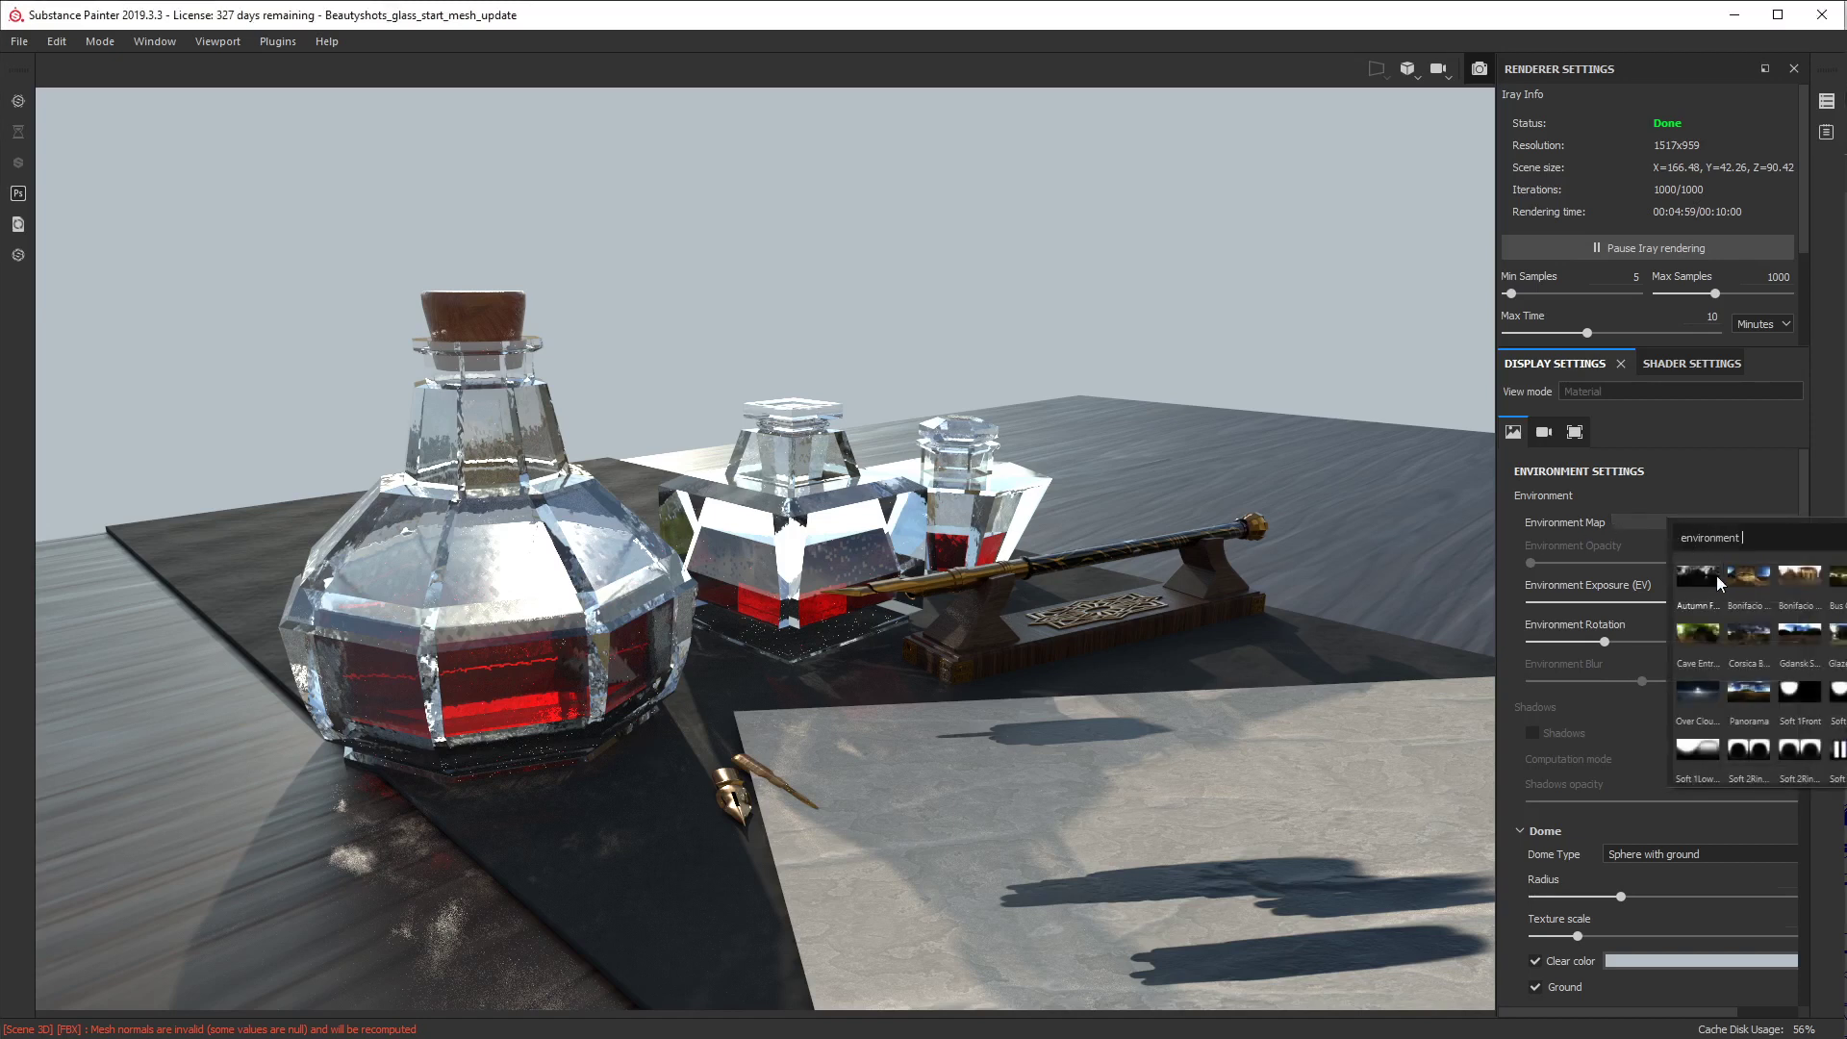
{"action": "left_click", "coordinate": [1800, 580]}
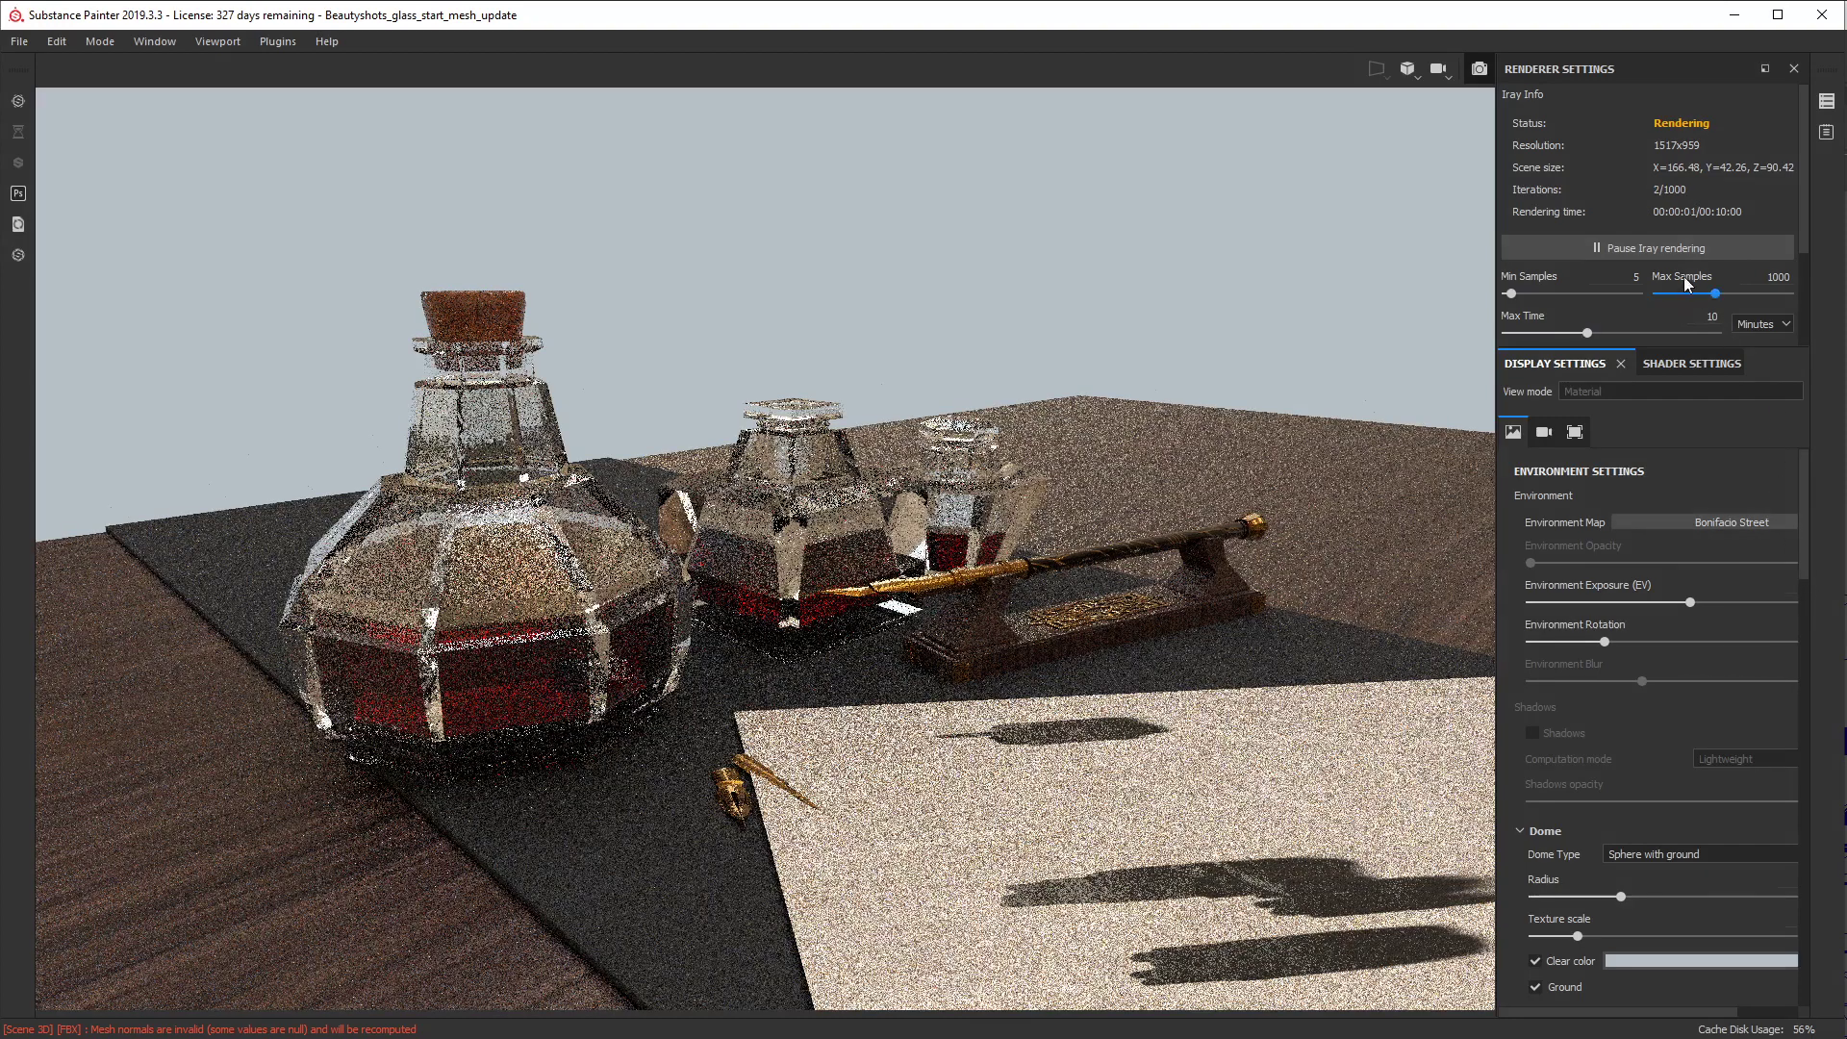
Step: Pause the Iray rendering and limit its maximum render time to 10 seconds
{"action": "left_click", "coordinate": [1636, 248]}
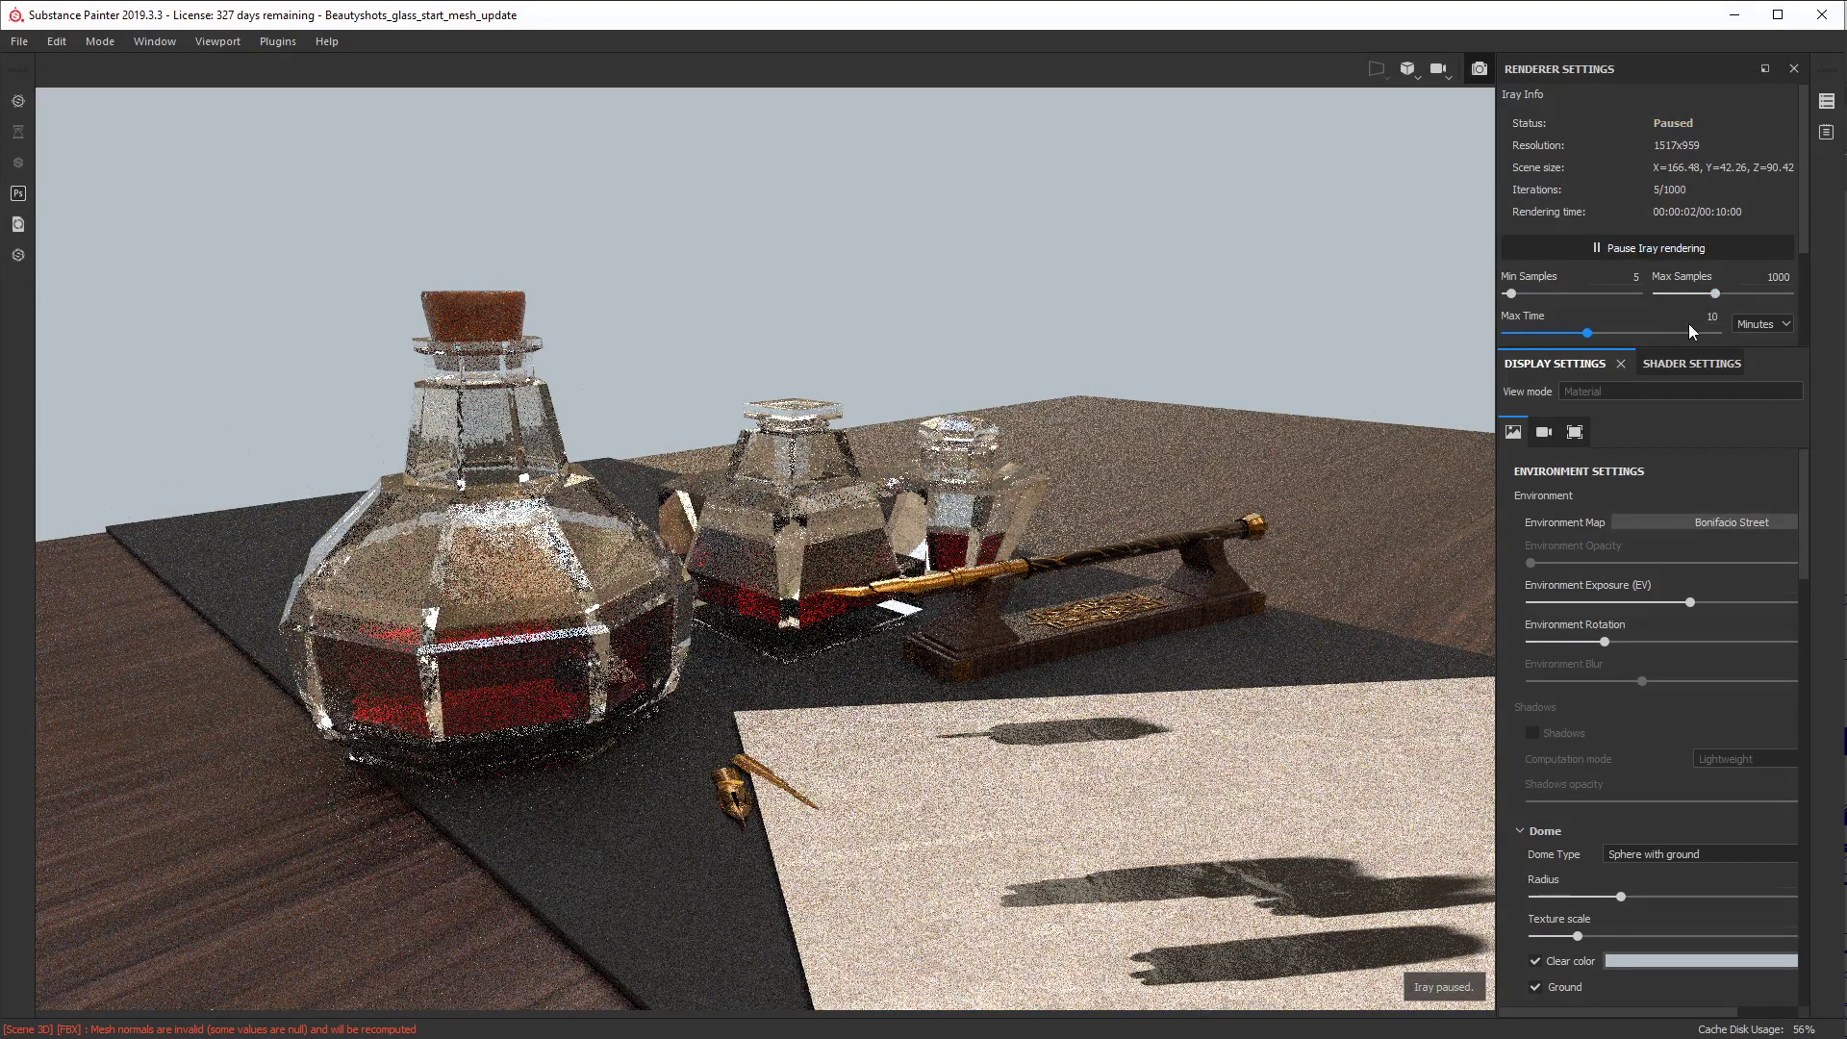
{"action": "left_click", "coordinate": [1765, 323]}
{"action": "left_click", "coordinate": [1767, 341]}
Step: Resume the Iray rendering with the Tomoco Studio environment map and try different environment rotations on the bottles
{"action": "left_click", "coordinate": [1703, 520]}
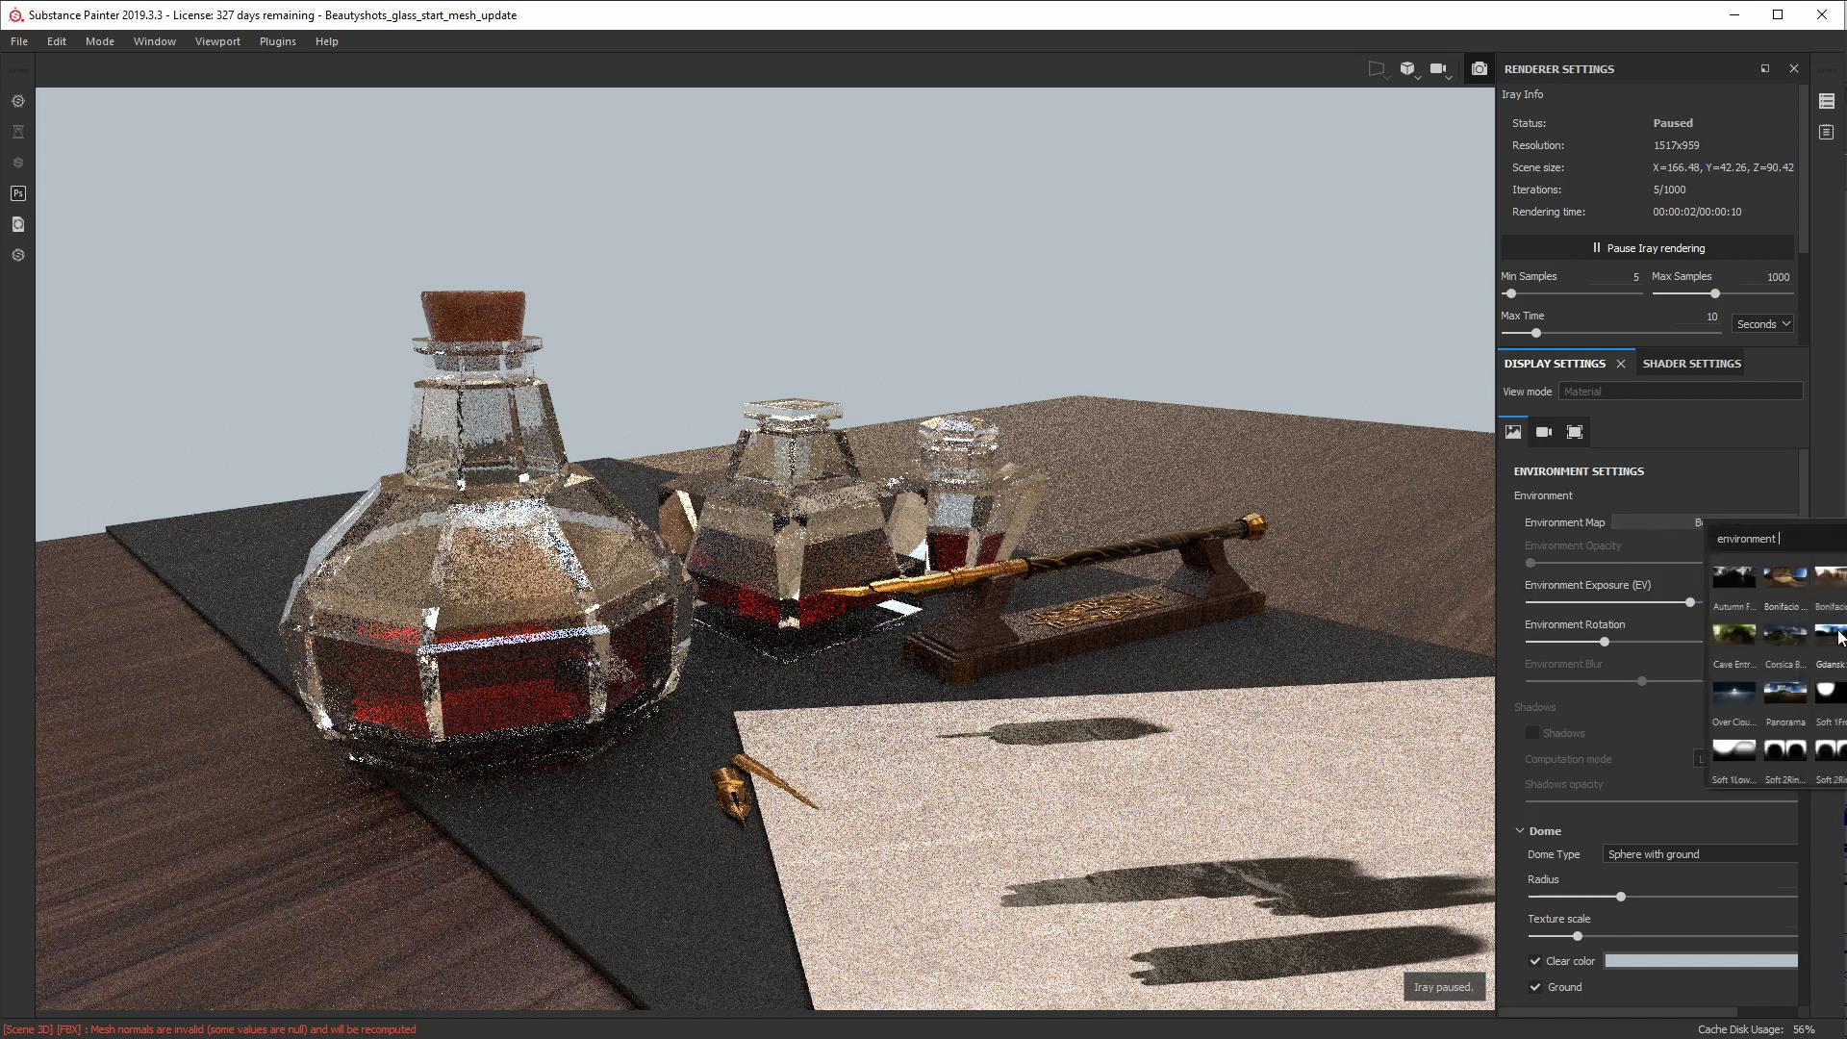
{"action": "scroll", "coordinate": [1780, 635], "scroll_direction": "down", "scroll_amount": 2}
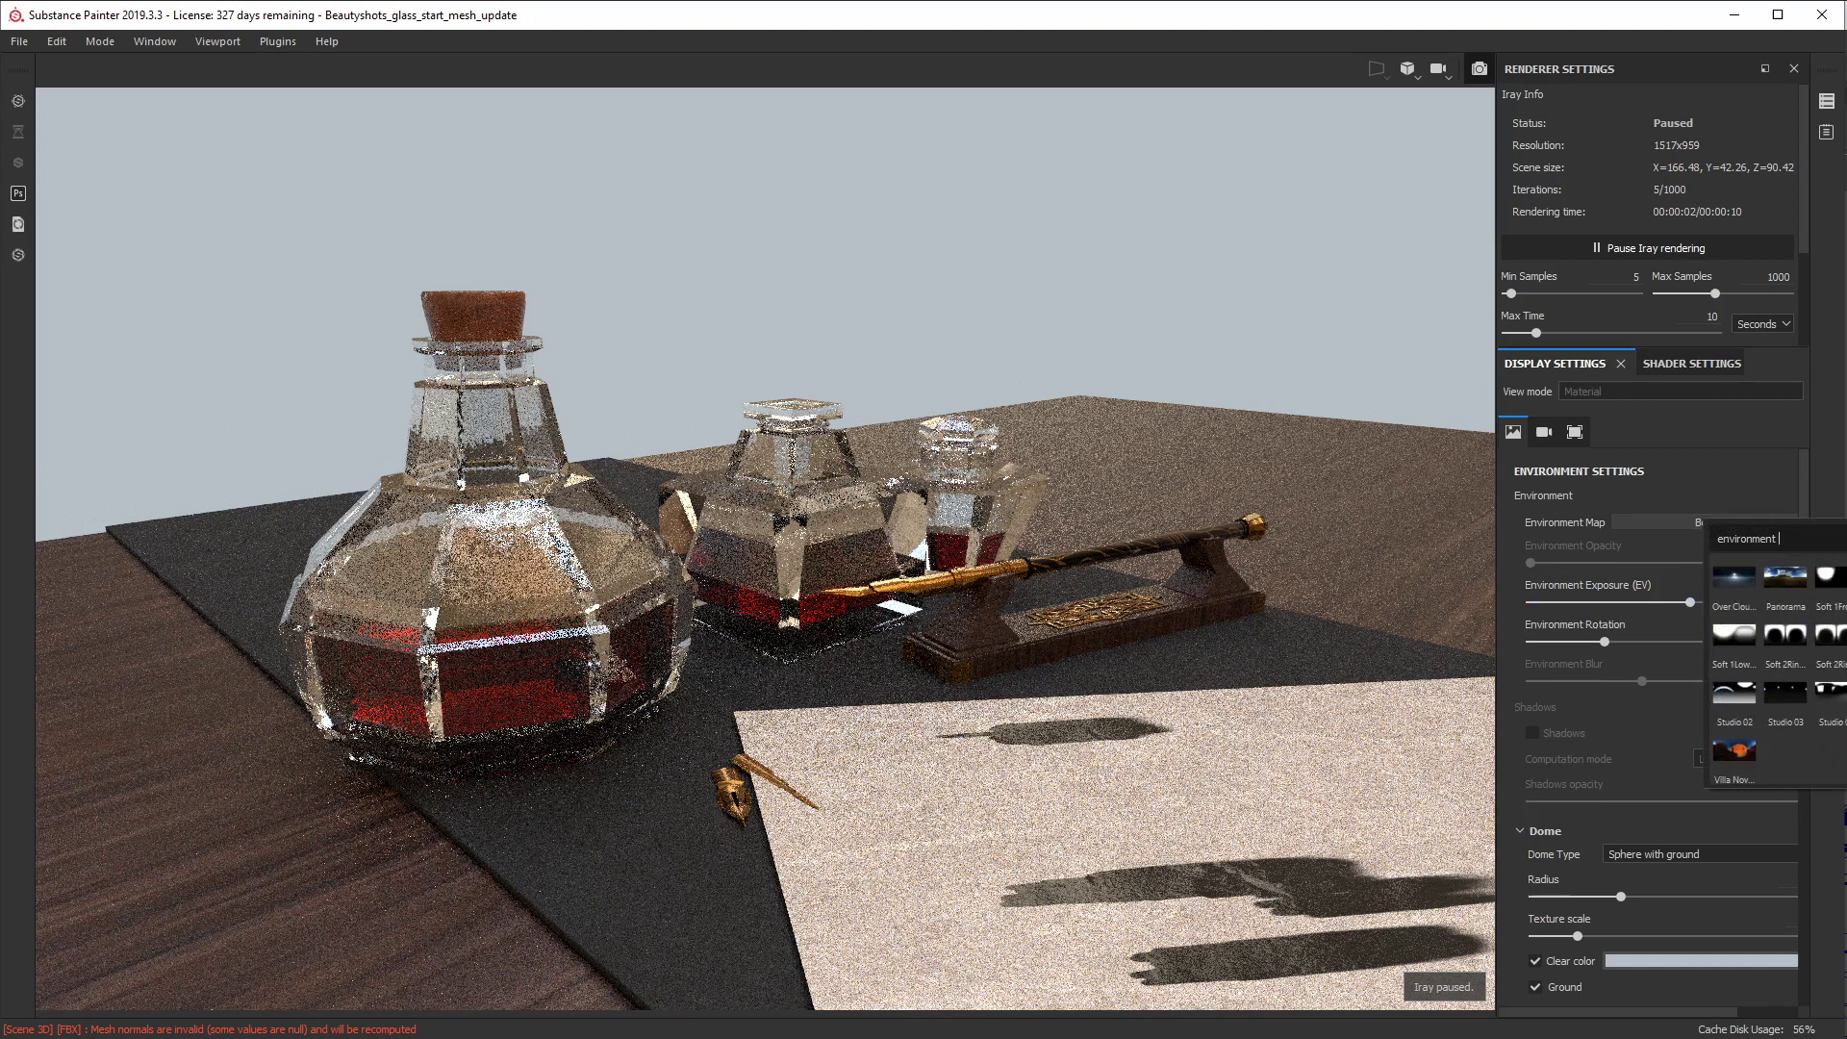
{"action": "left_click", "coordinate": [1845, 693]}
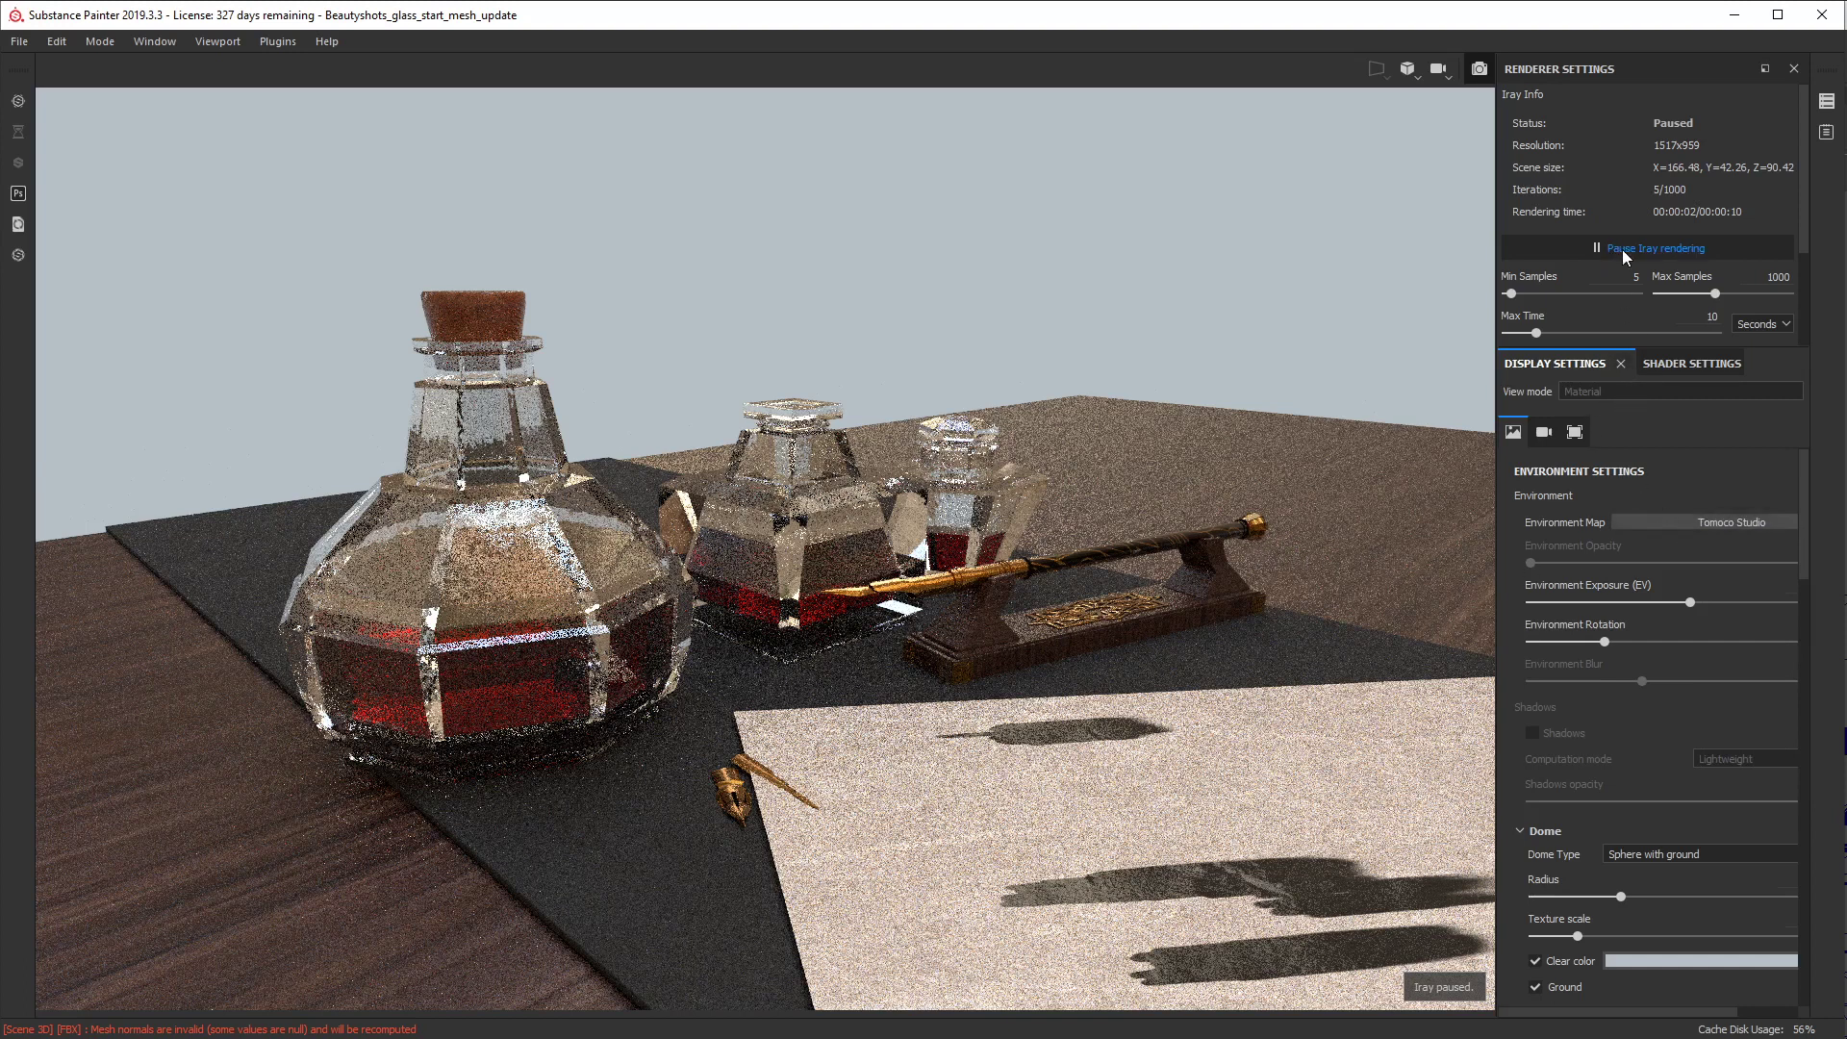
{"action": "left_click", "coordinate": [1671, 255]}
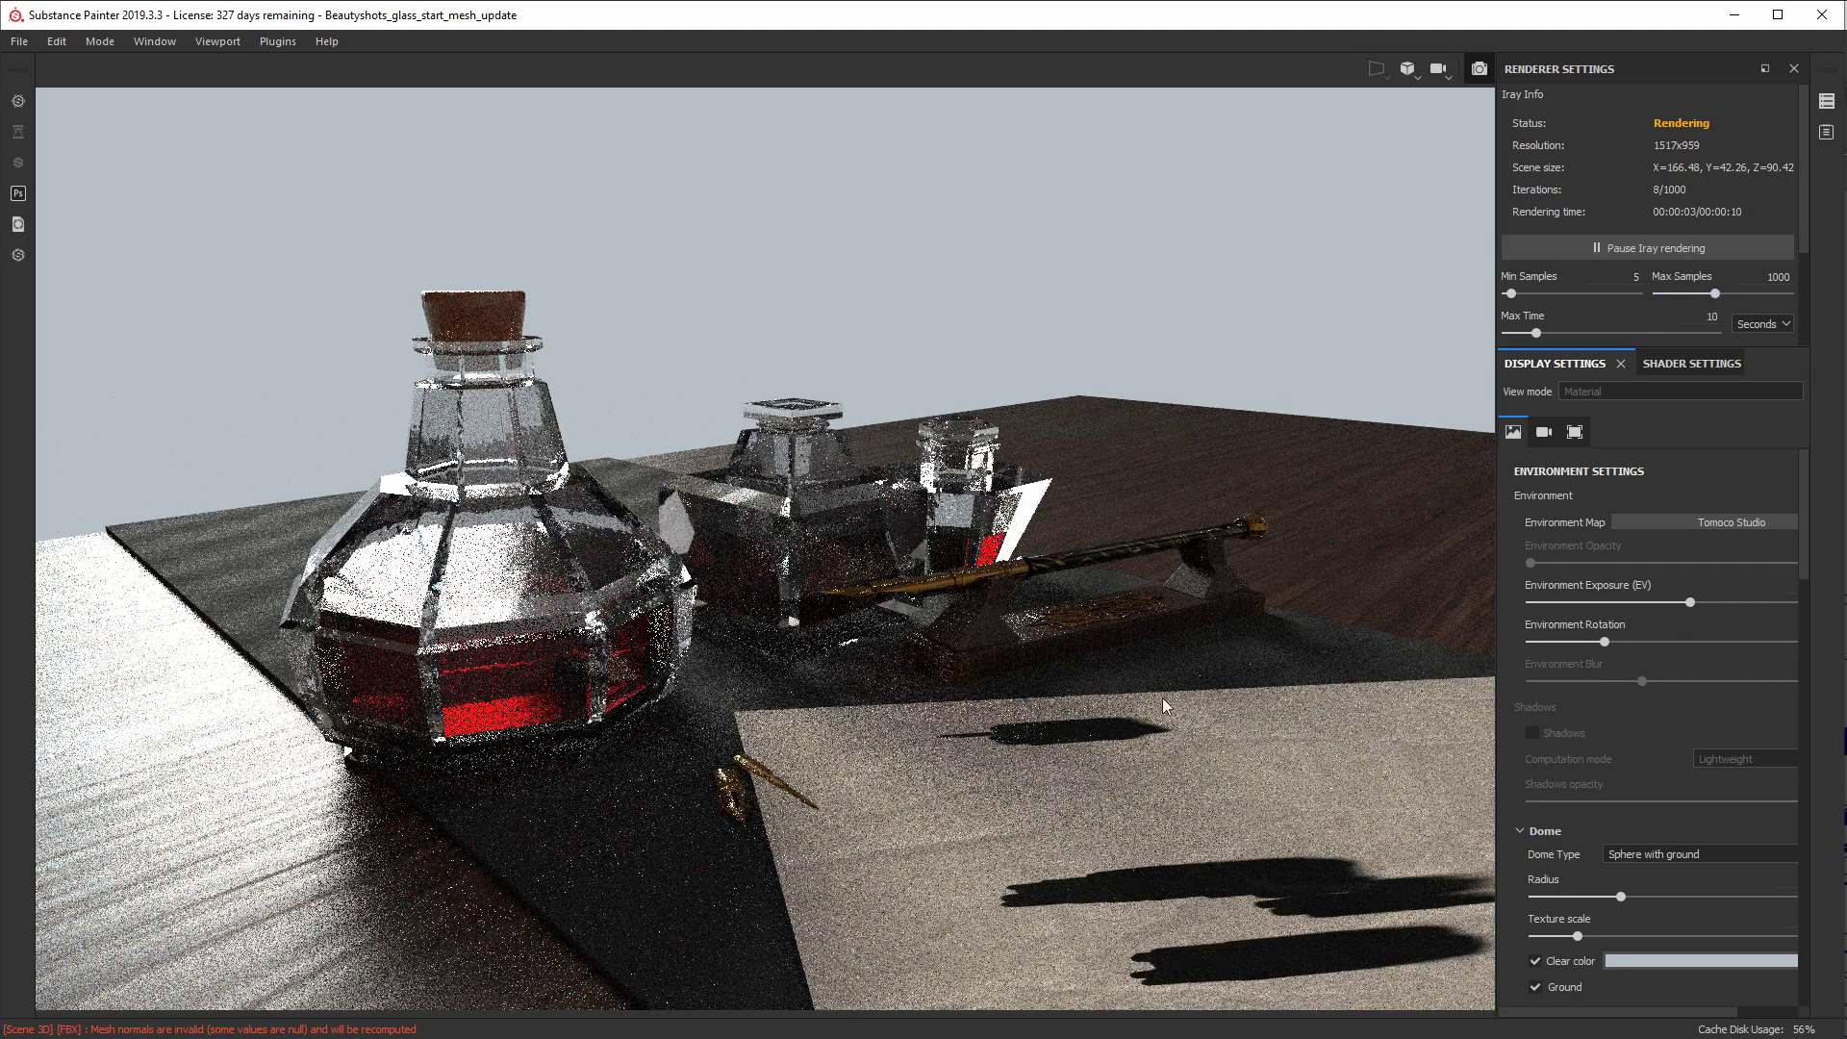
{"action": "right_click_drag", "start_coordinate": [1026, 676], "coordinate": [1108, 673], "text": "shift"}
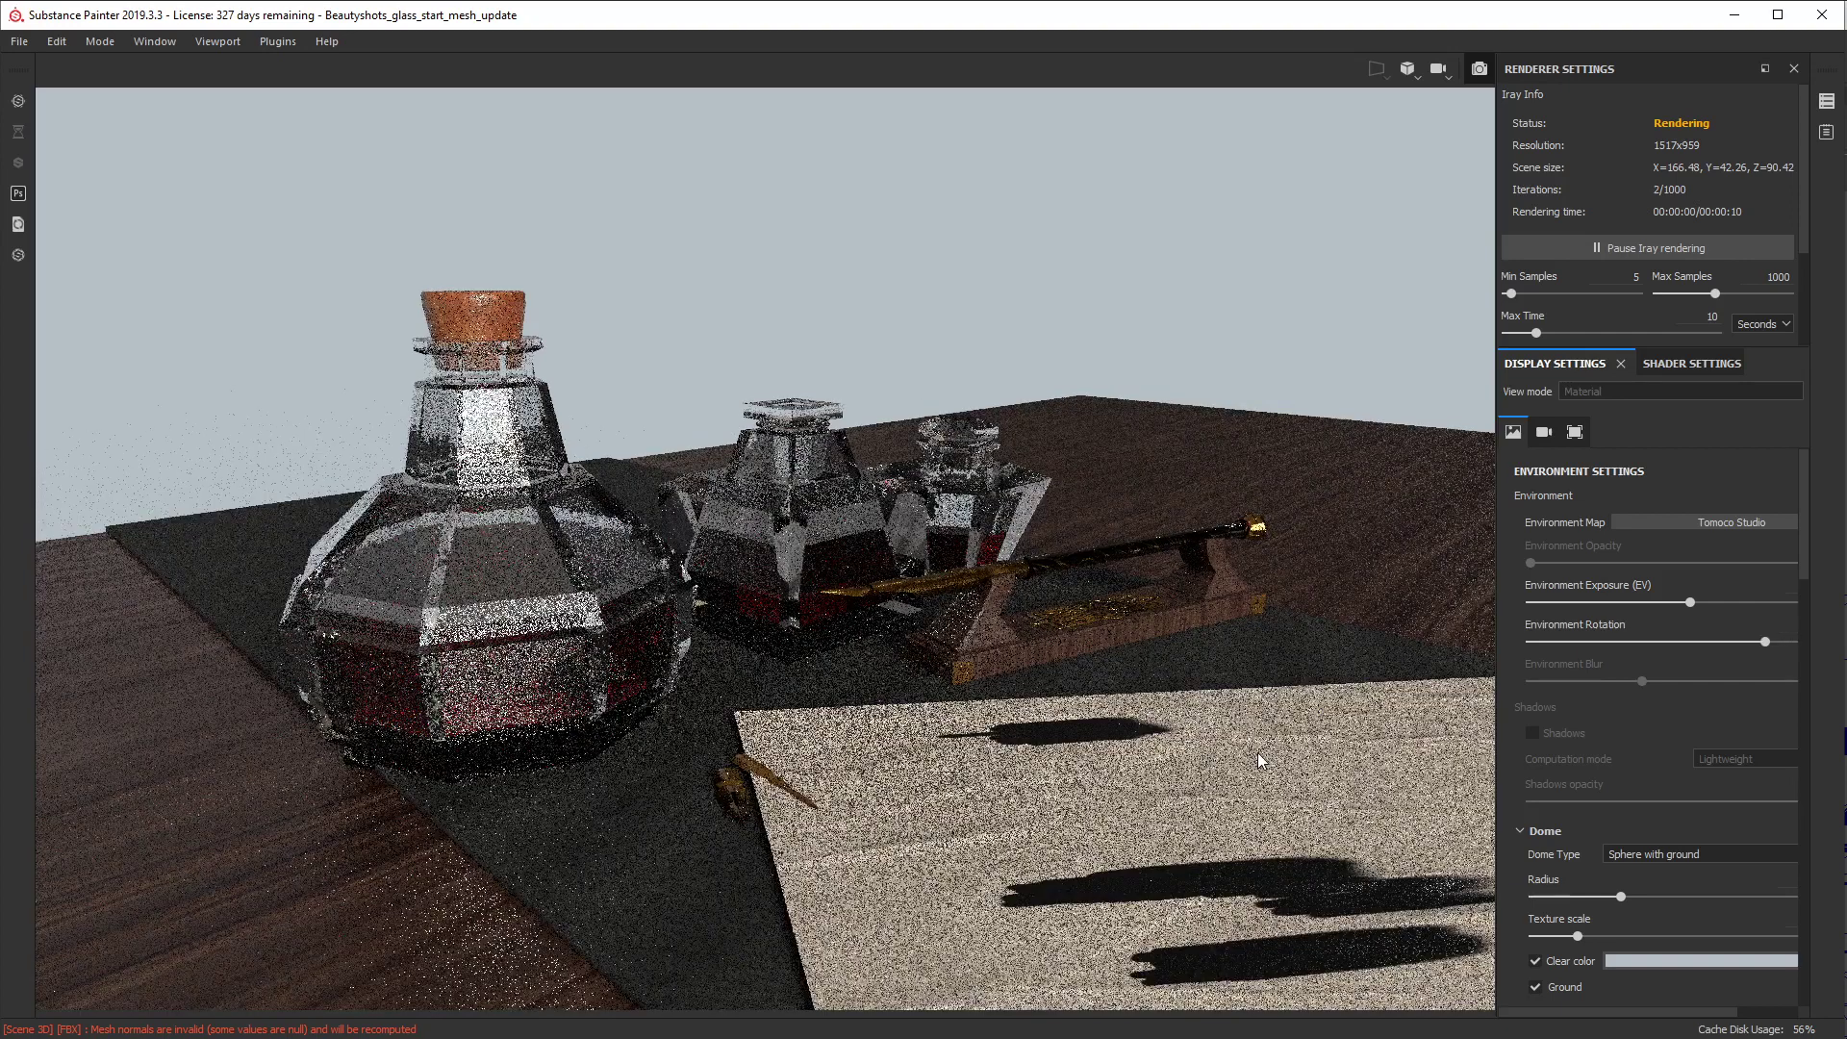
{"action": "right_click_drag", "start_coordinate": [1104, 671], "coordinate": [1232, 674], "text": "shift"}
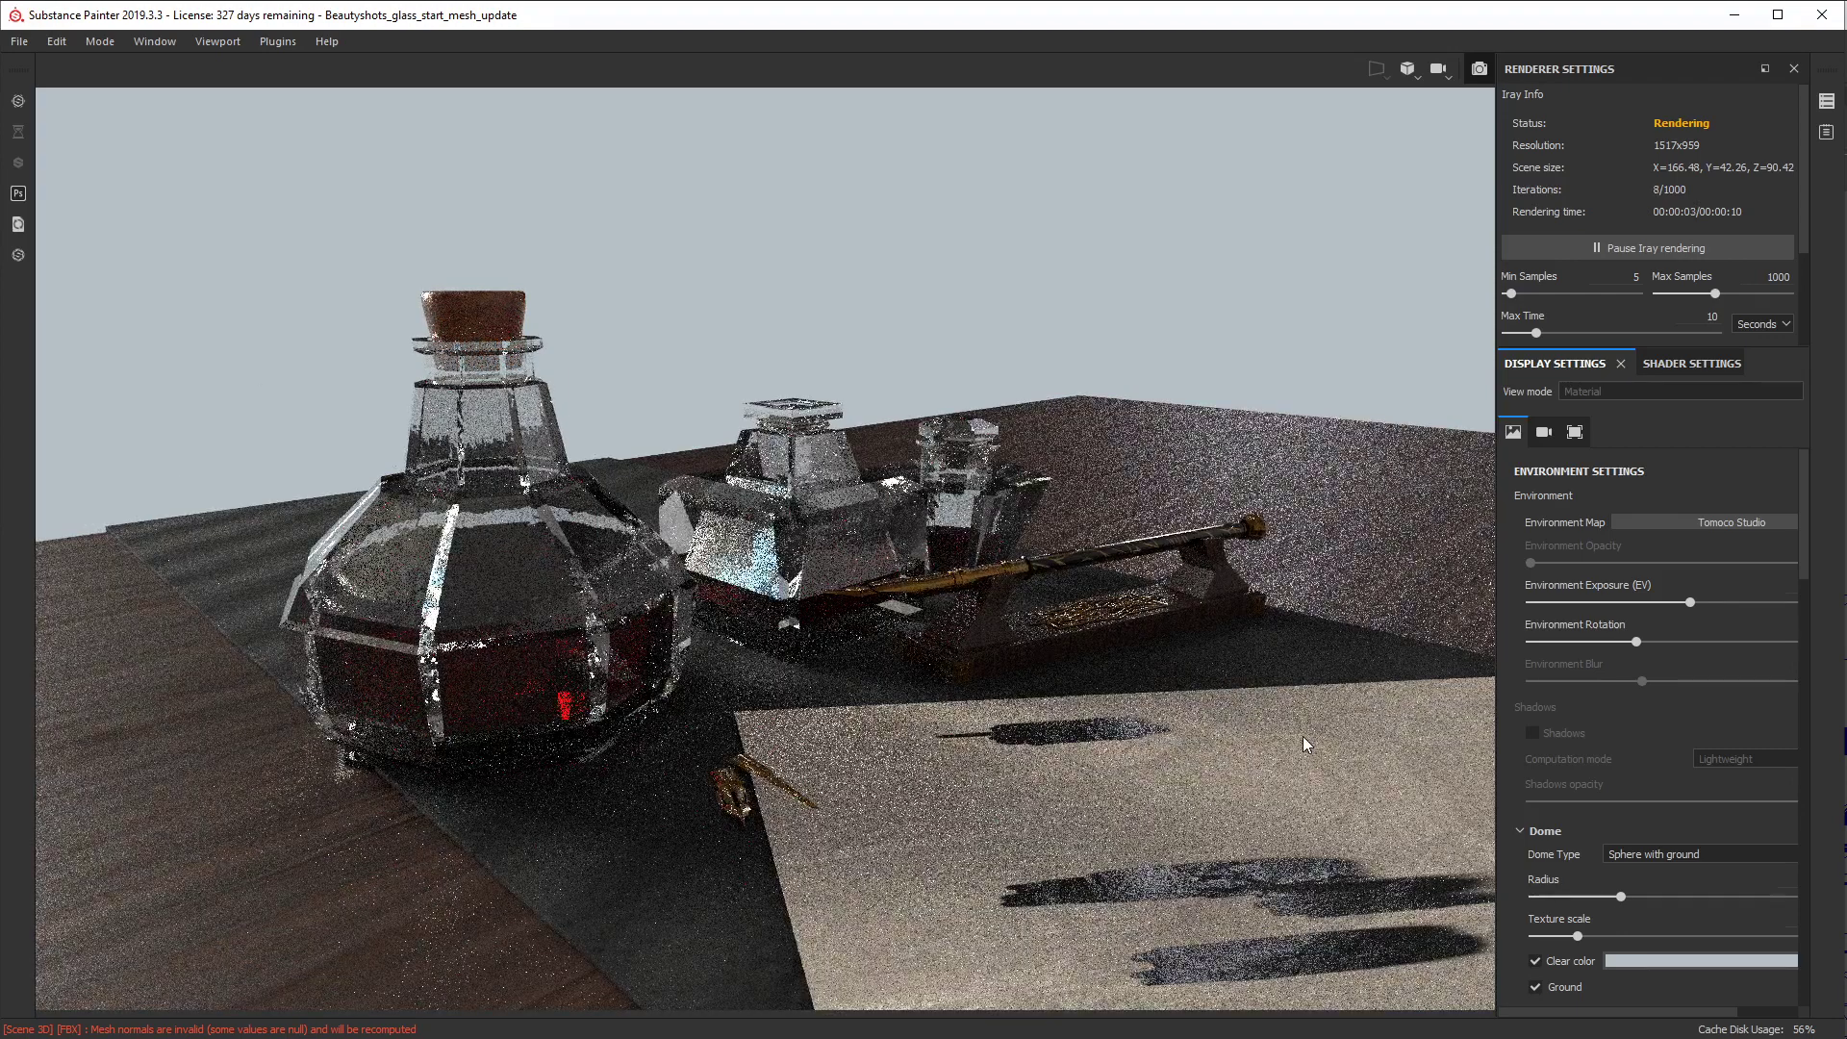
Step: Switch the environment map back to Bonifacio Street
{"action": "left_click", "coordinate": [1706, 522]}
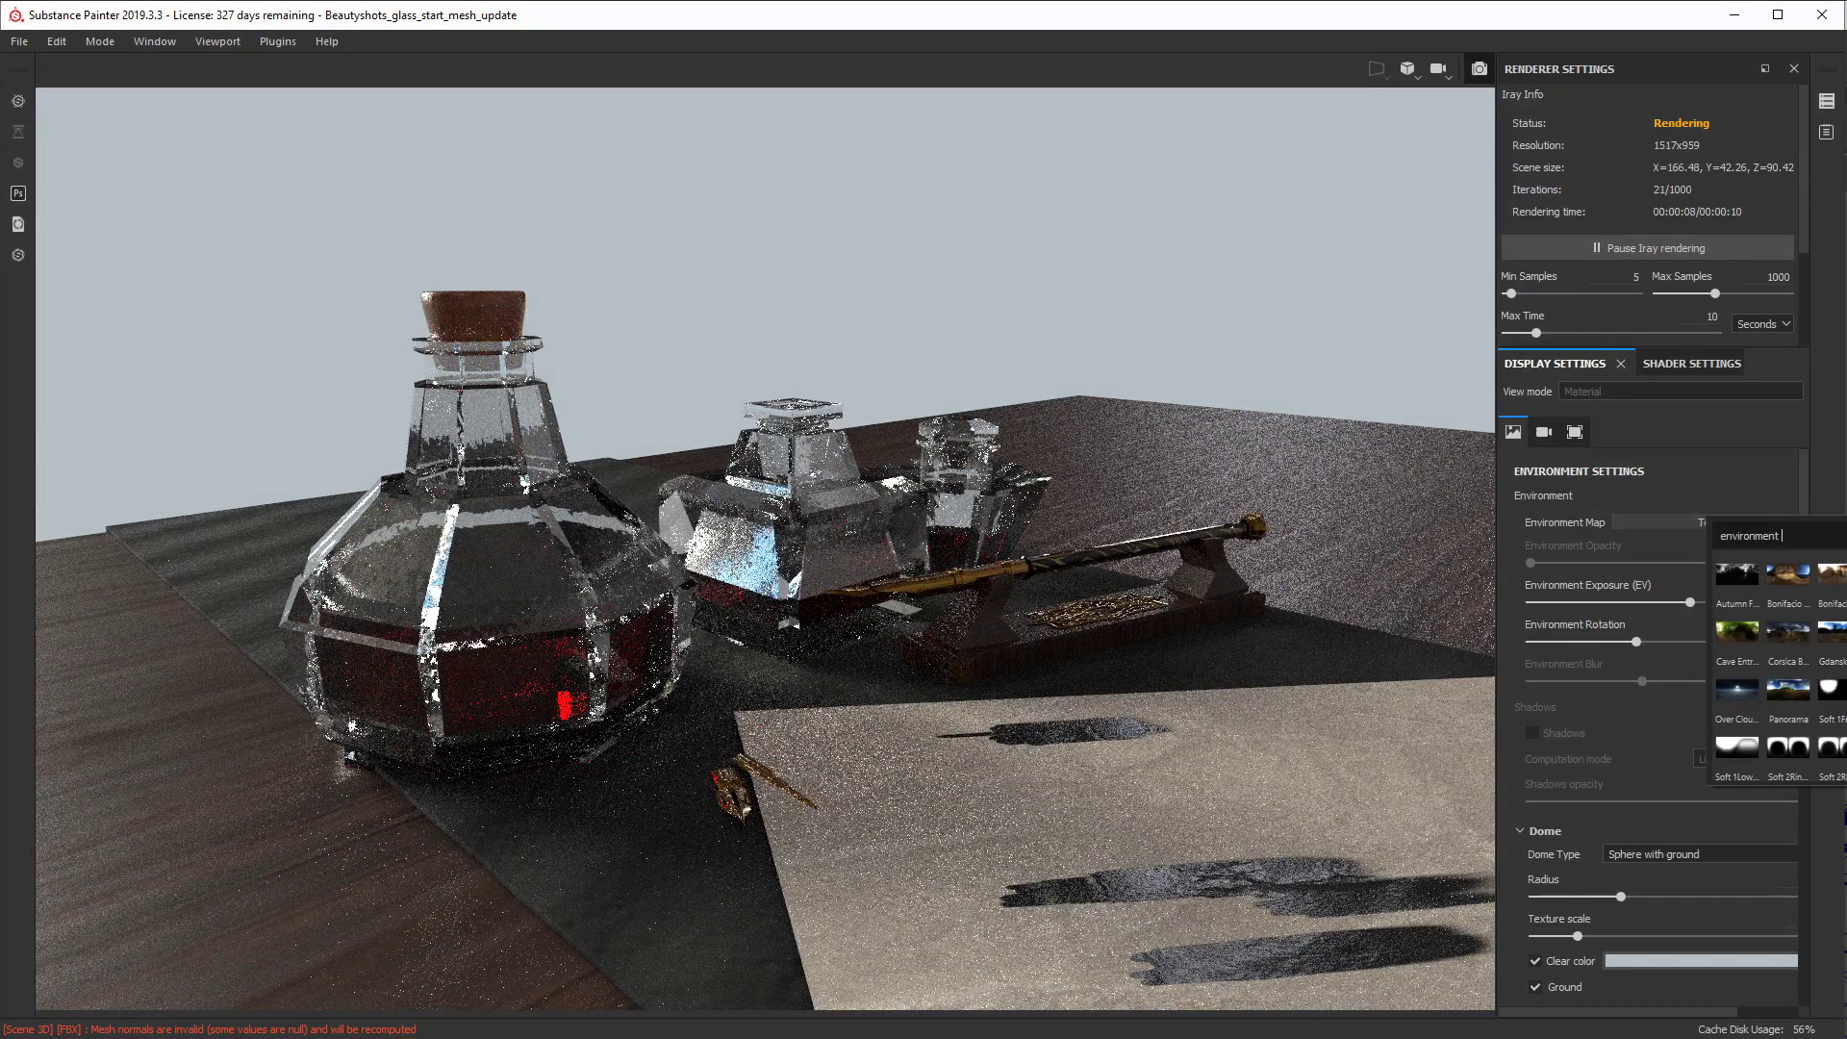
{"action": "left_click", "coordinate": [1842, 575]}
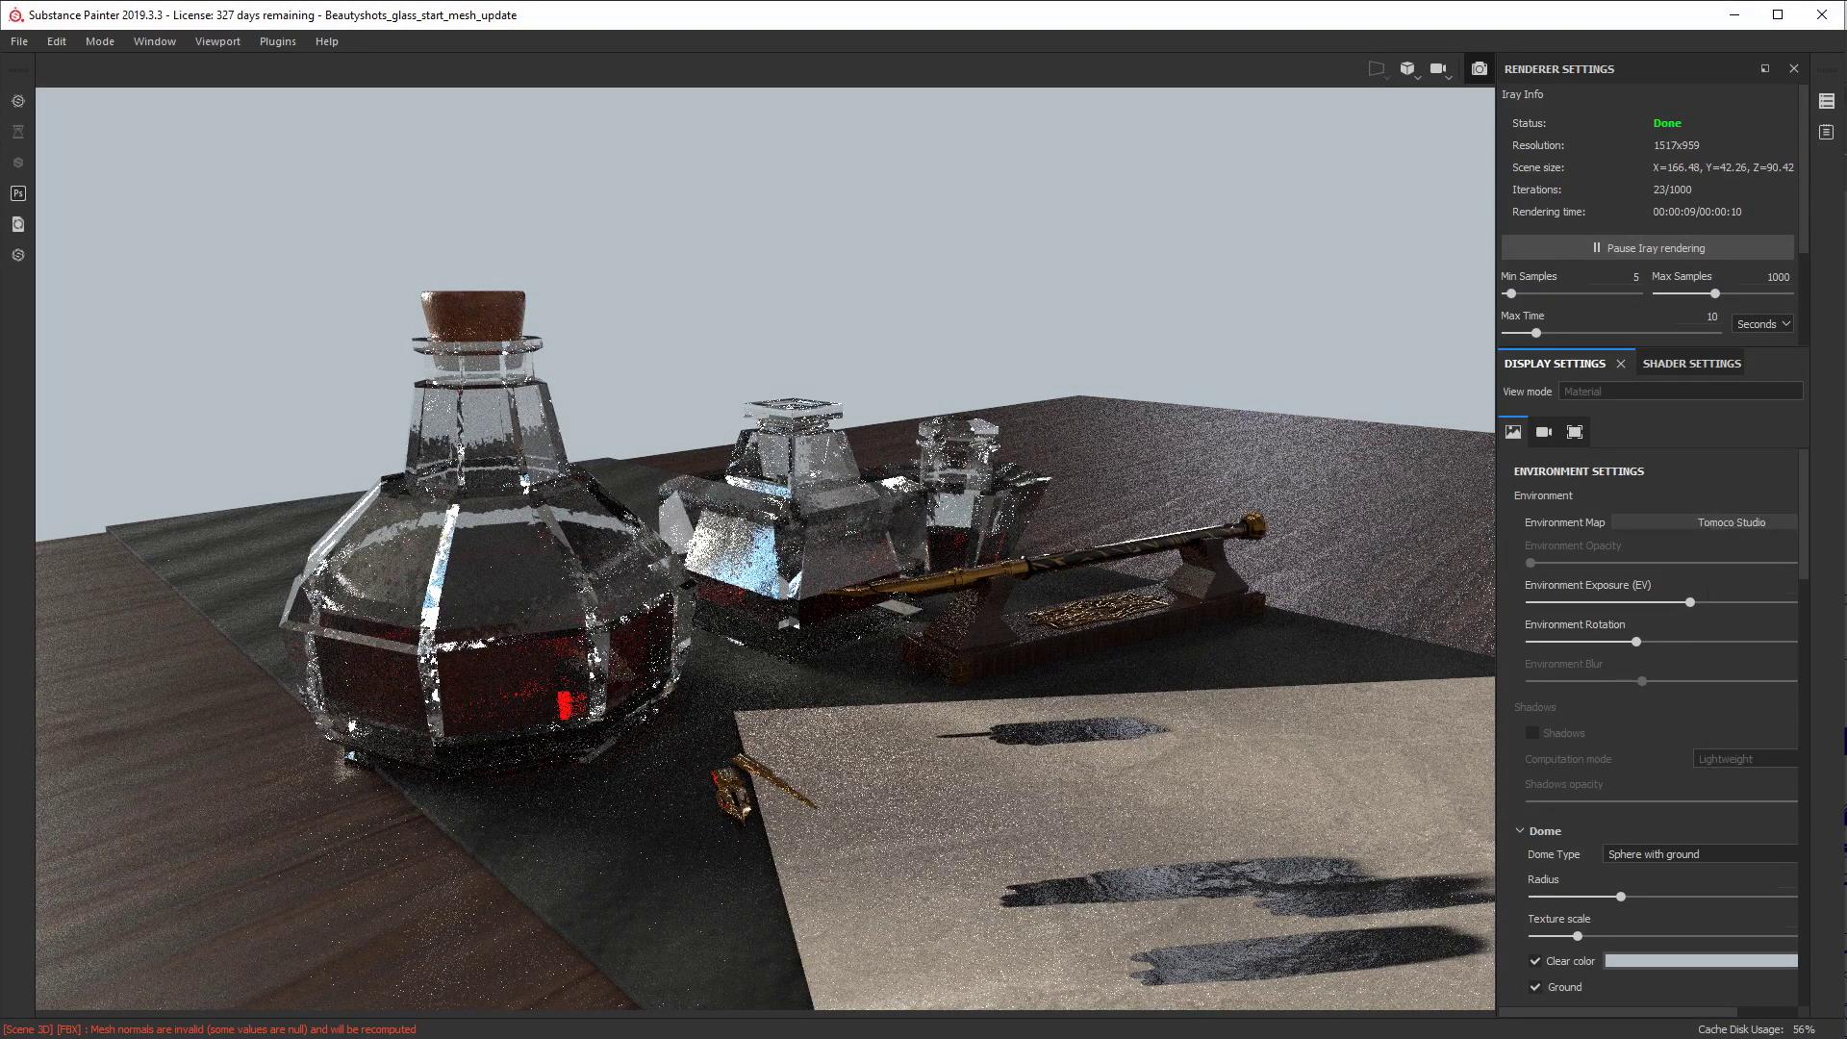